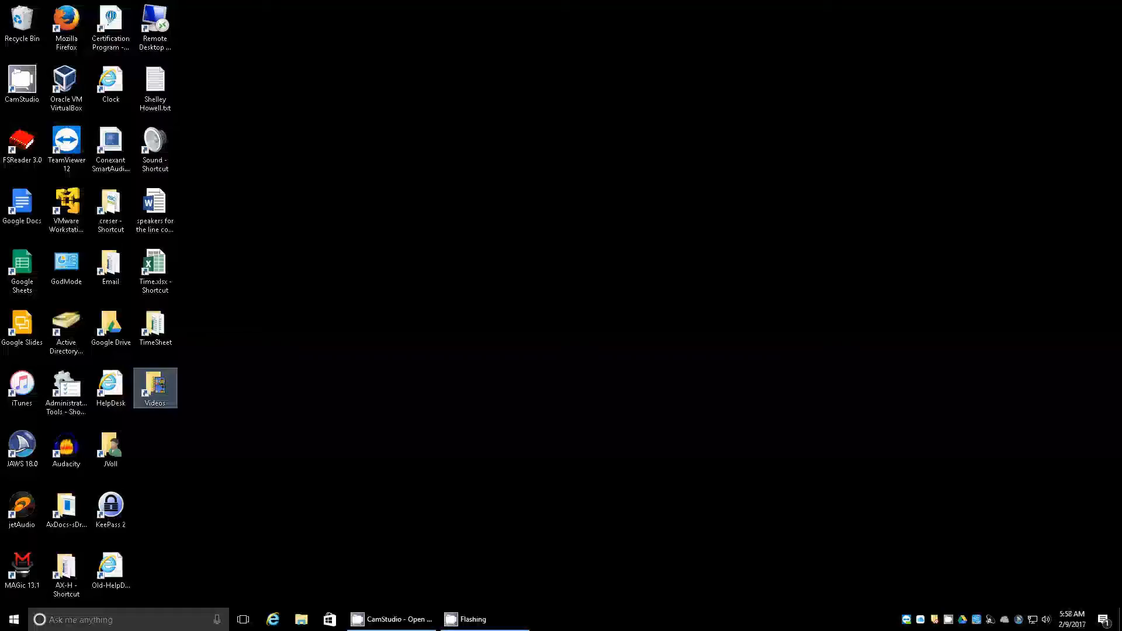
- Open VMware Workstation 12 Player and start creating a new virtual machine that installs from an installer disc image file
{"action": "key", "text": "v"}
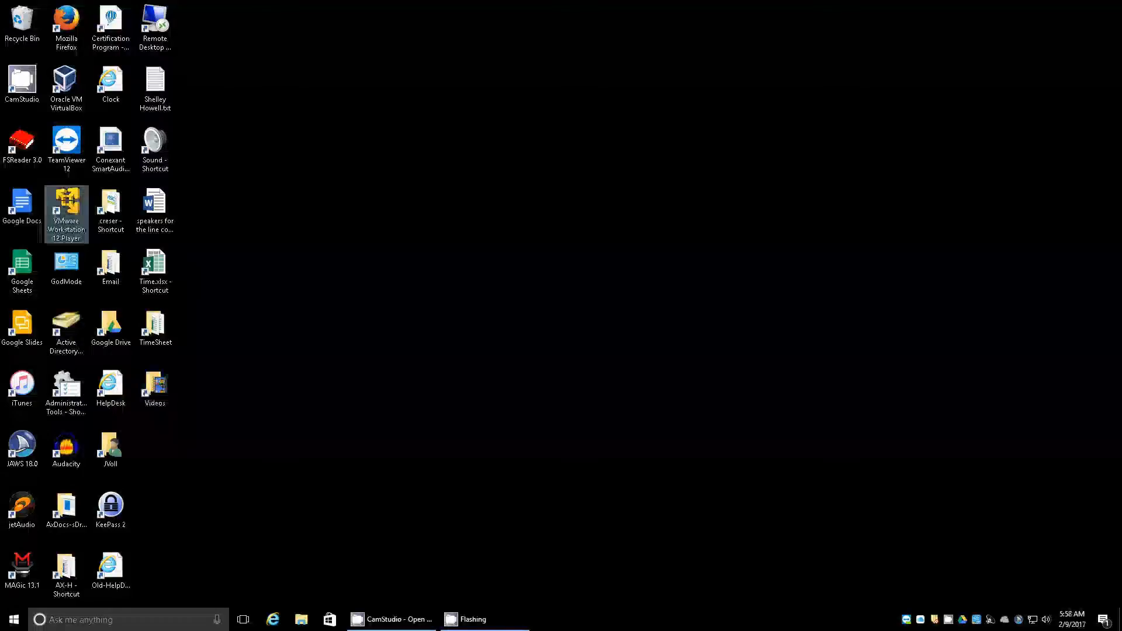
{"action": "key", "text": "Return"}
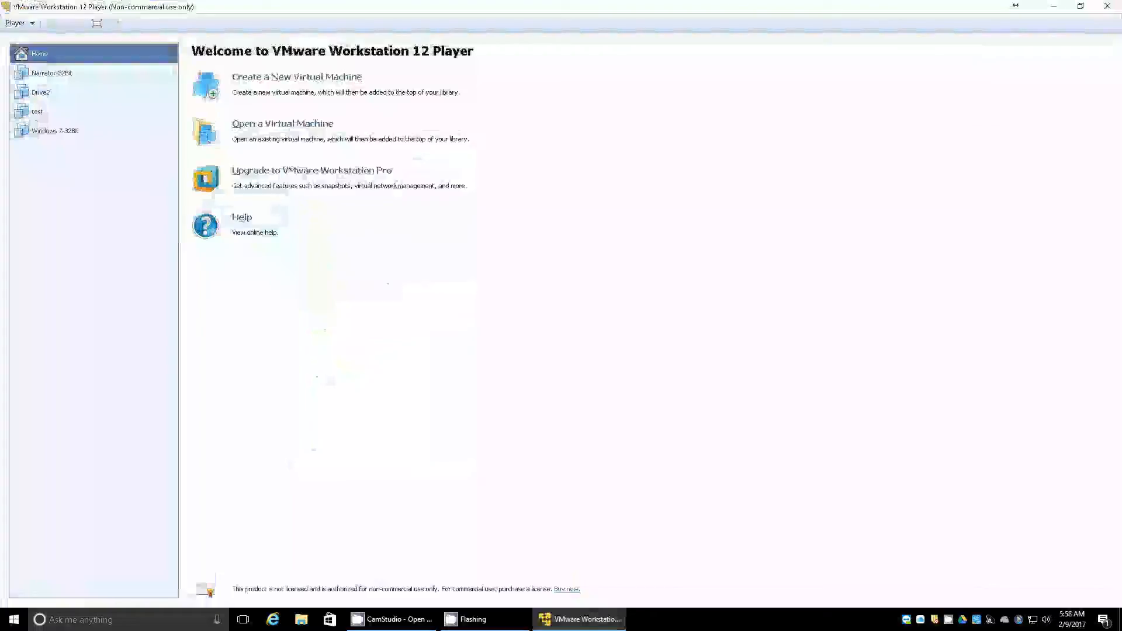
{"action": "key", "text": "shift+F10"}
{"action": "key", "text": "Down"}
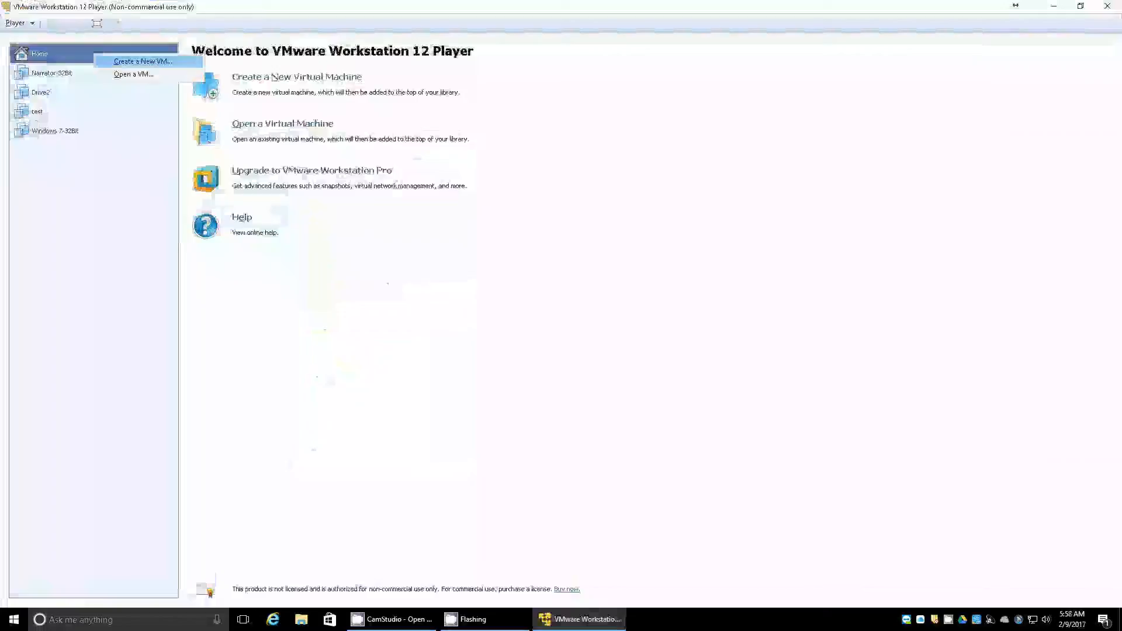
{"action": "key", "text": "Return"}
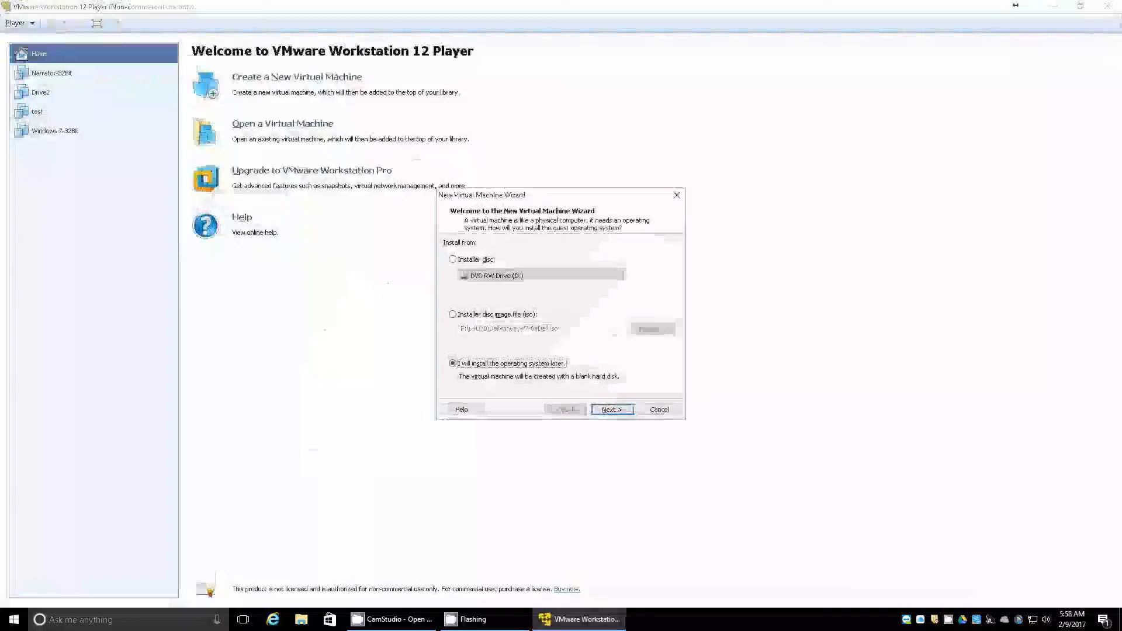
{"action": "key", "text": "Down"}
{"action": "key", "text": "Down"}
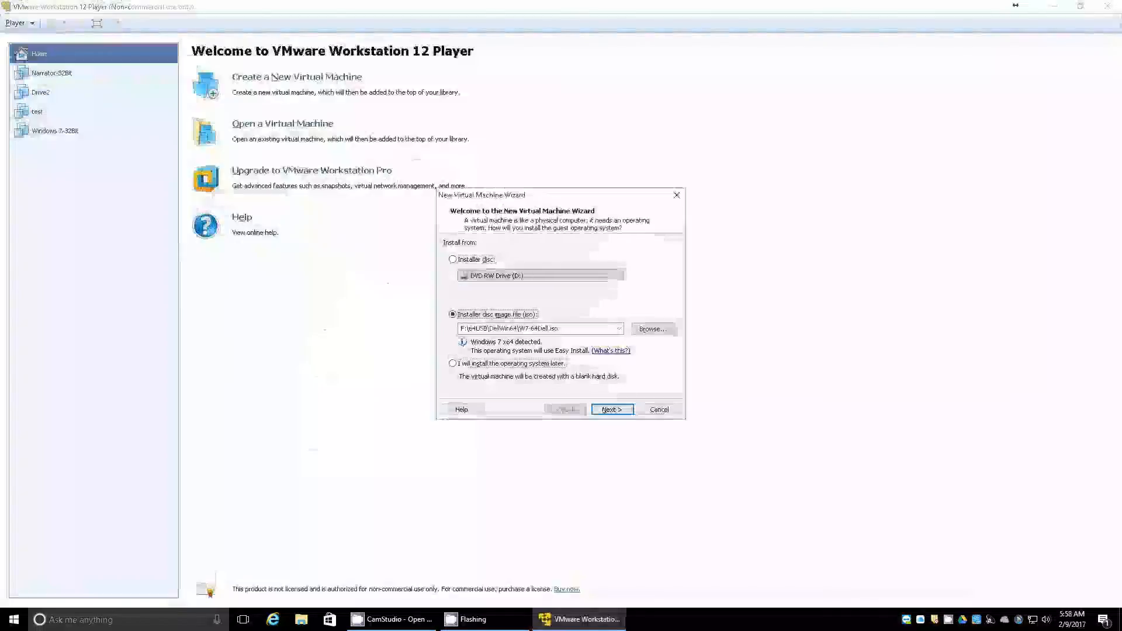
{"action": "key", "text": "Tab"}
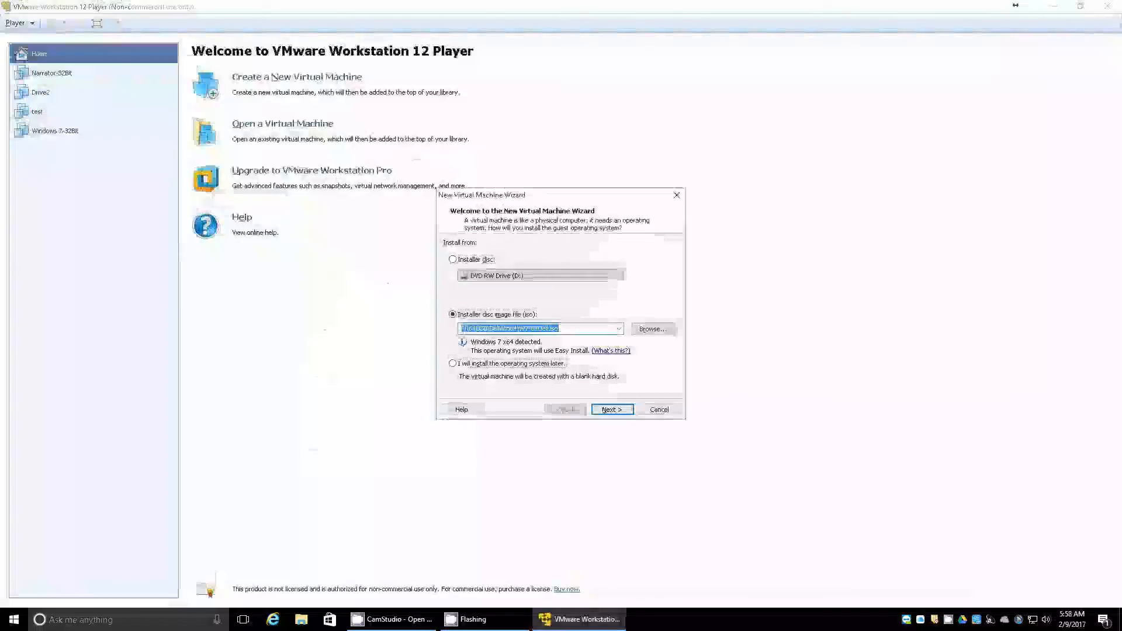
{"action": "key", "text": "Tab"}
{"action": "key", "text": "Return"}
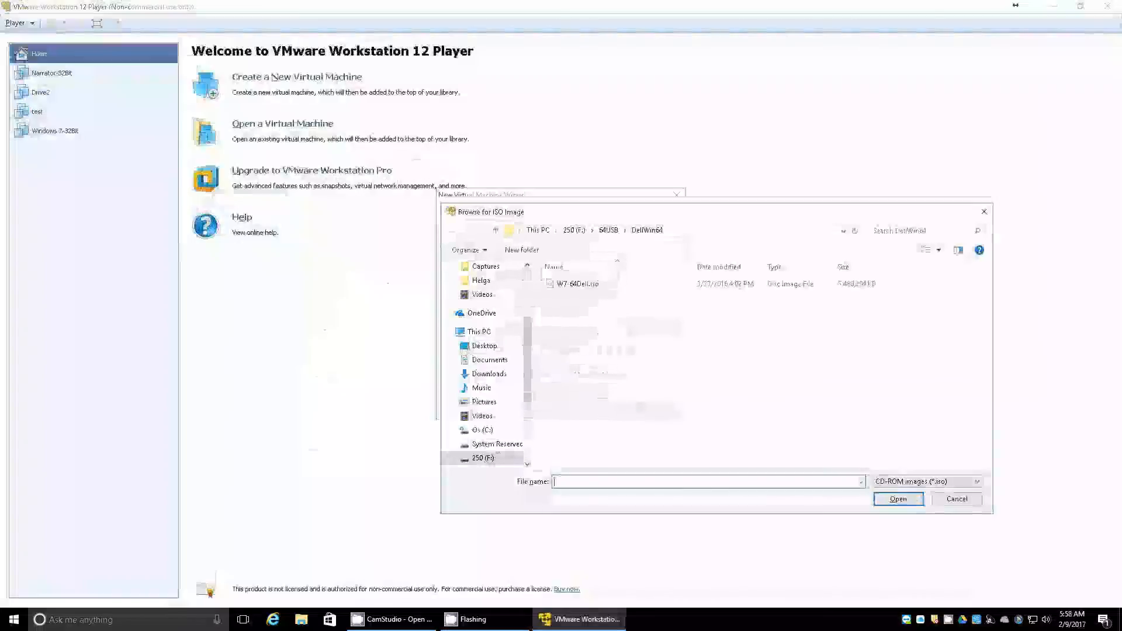
{"action": "key", "text": "alt+Up"}
{"action": "key", "text": "alt+Up"}
{"action": "key", "text": "alt+Up"}
{"action": "key", "text": "alt+Up"}
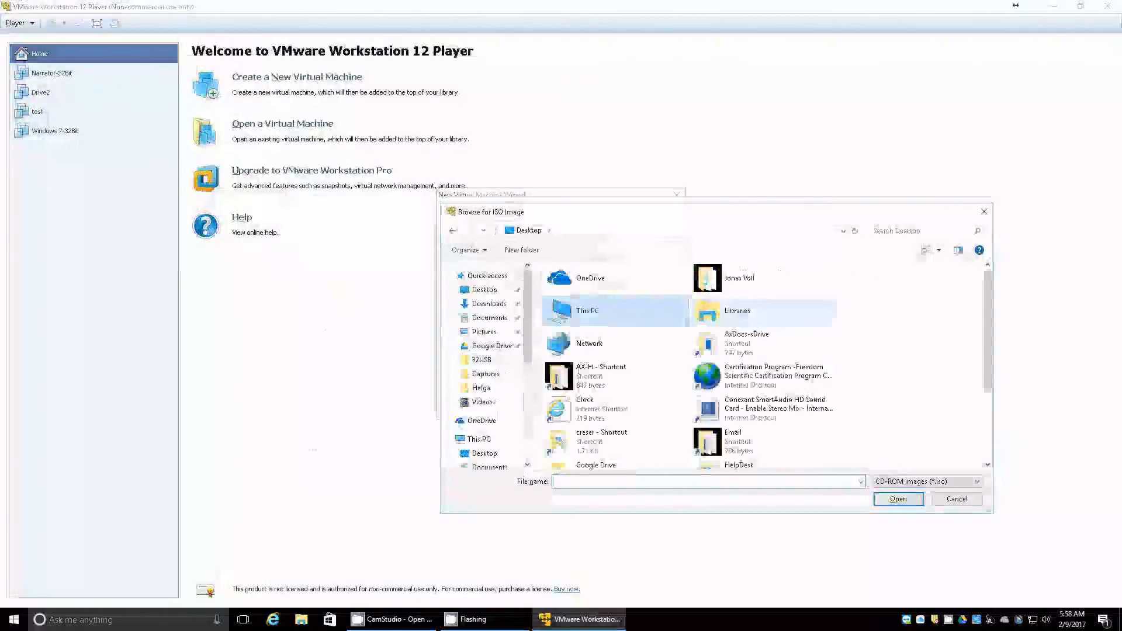
{"action": "key", "text": "j"}
{"action": "key", "text": "j"}
{"action": "key", "text": "Return"}
{"action": "key", "text": "d"}
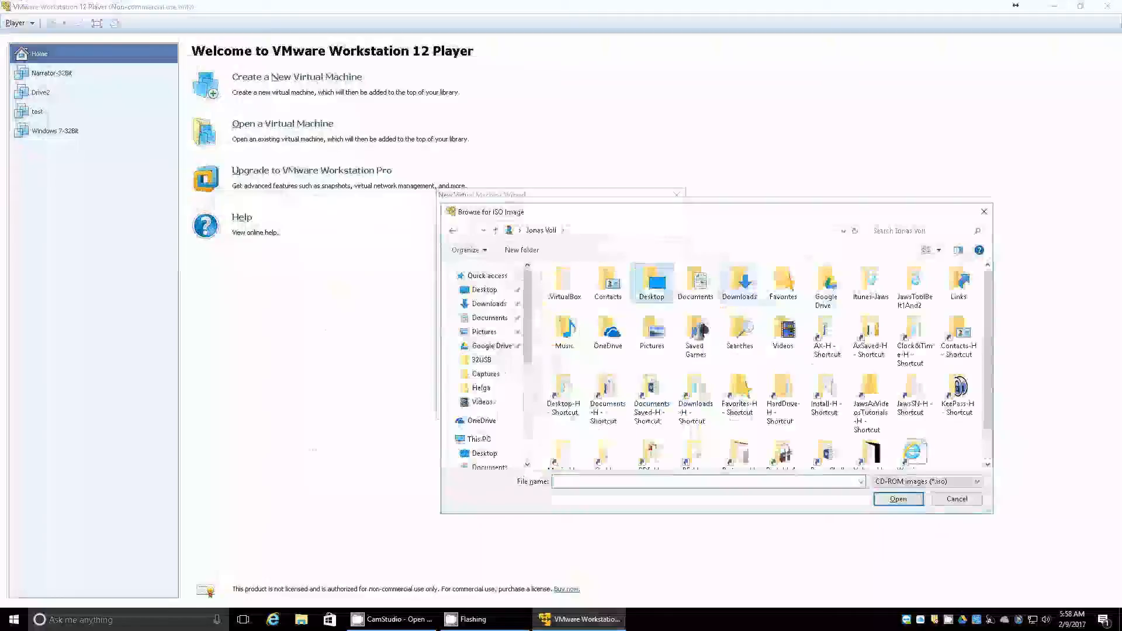
{"action": "key", "text": "d"}
{"action": "key", "text": "d"}
{"action": "key", "text": "Return"}
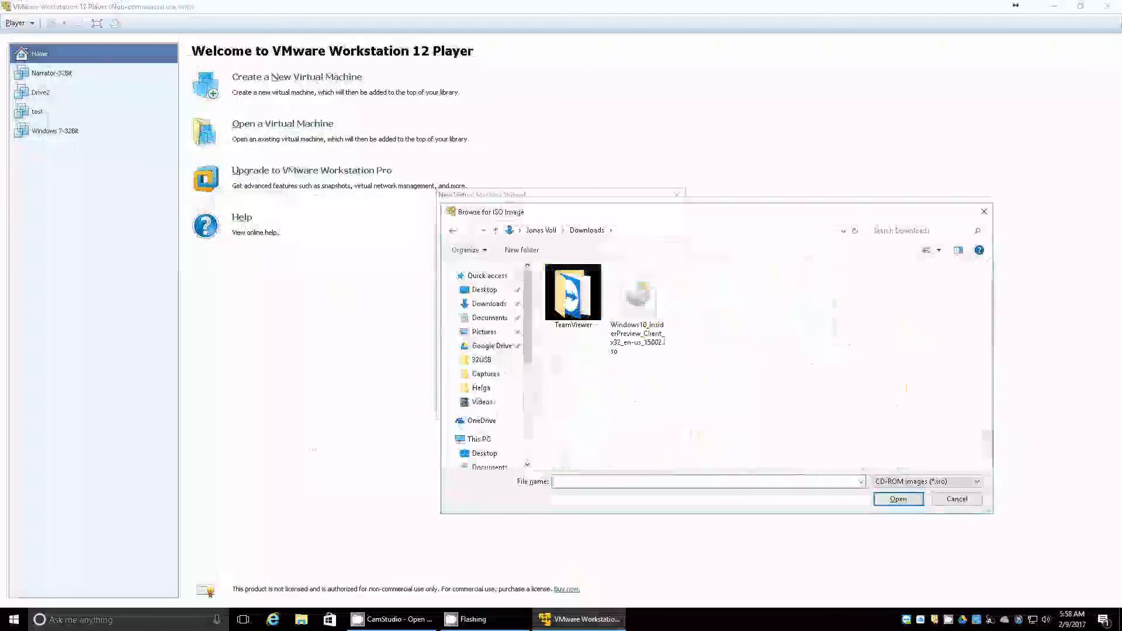
{"action": "key", "text": "w"}
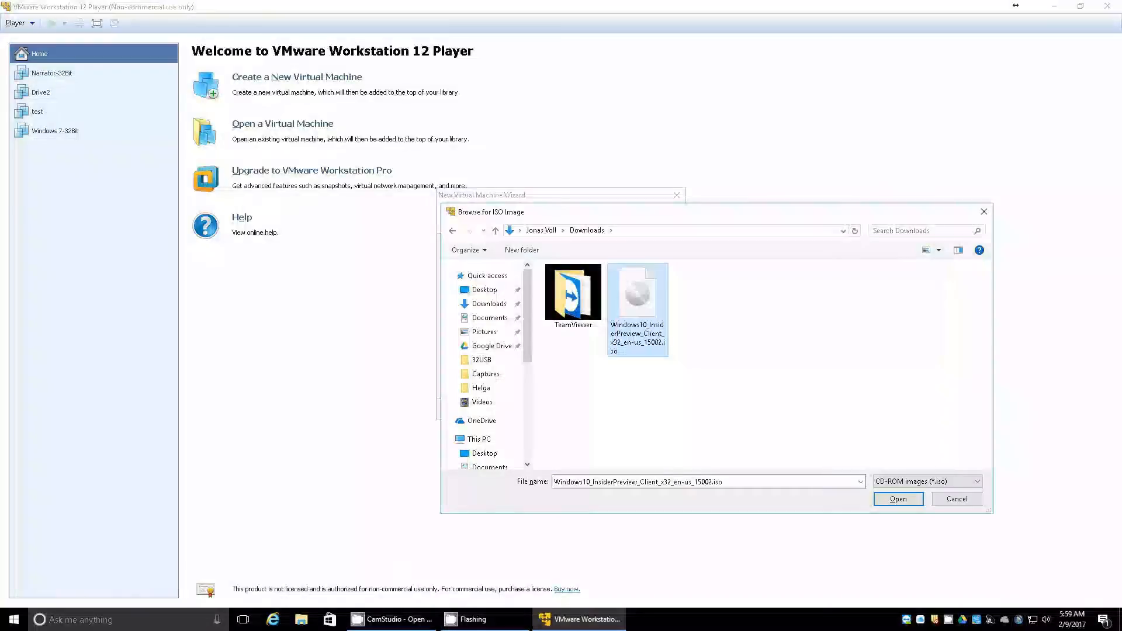
{"action": "key", "text": "Escape"}
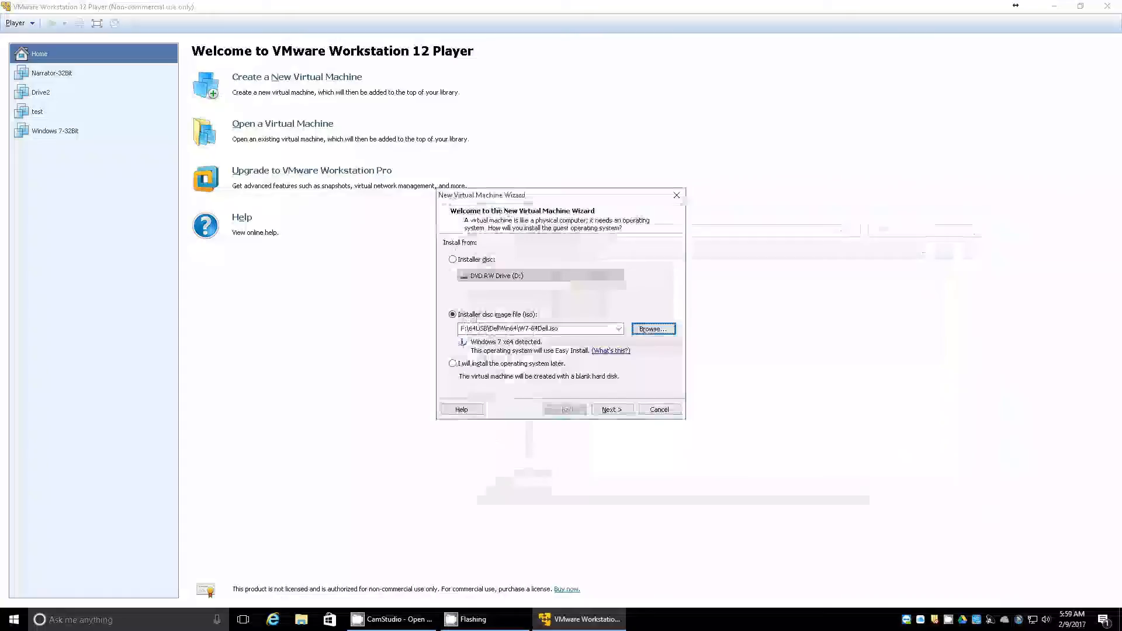
- Load Windows10_InsiderPreview_Client_x32_en-us_15002.iso from the user's Downloads folder as the installer image and continue to the guest operating system choice
{"action": "key", "text": "Return"}
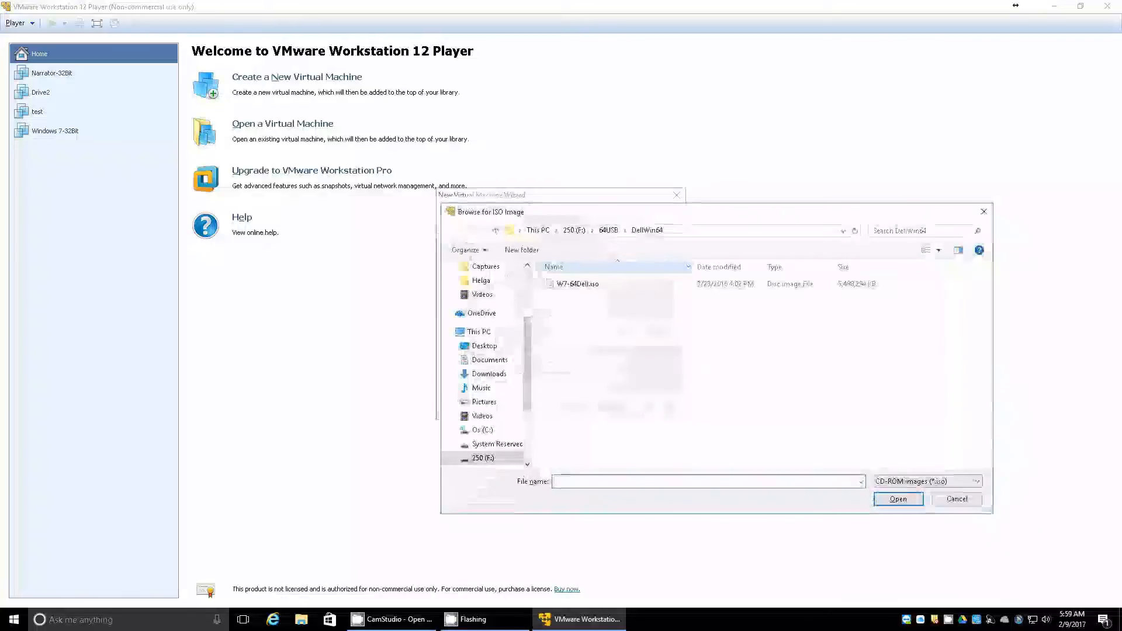
{"action": "left_click", "coordinate": [485, 345]}
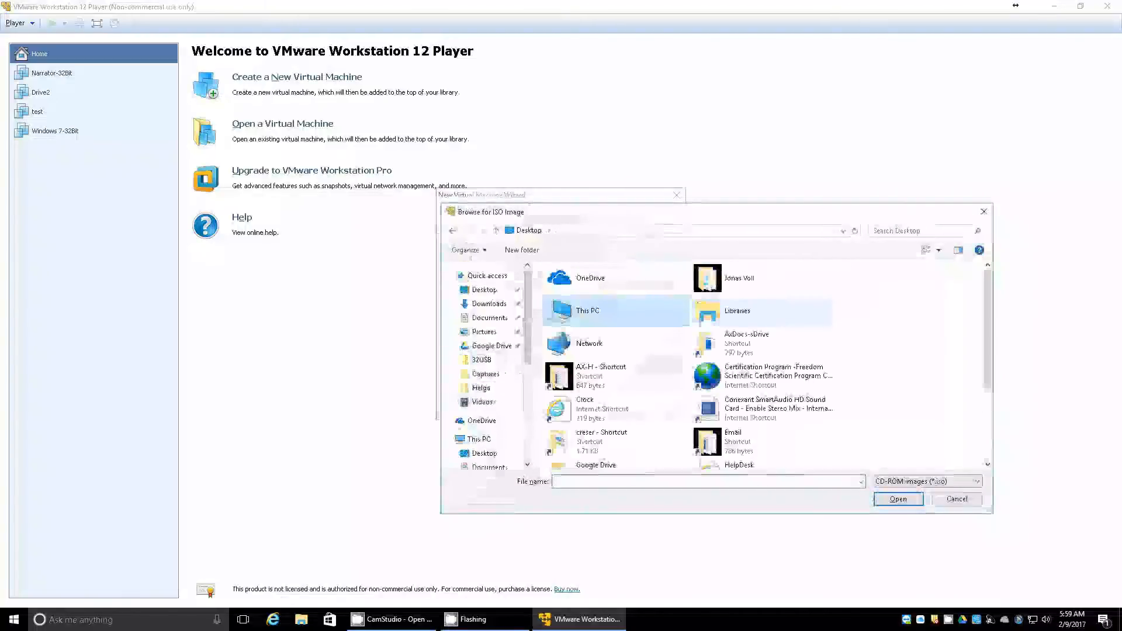
{"action": "key", "text": "j"}
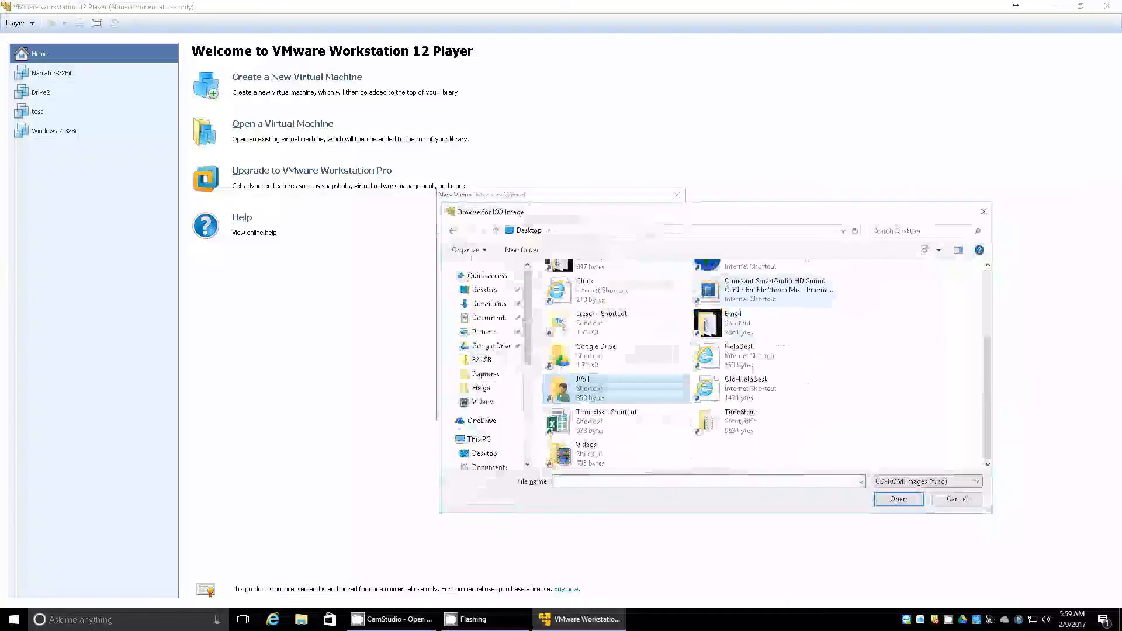
{"action": "key", "text": "Return"}
{"action": "key", "text": "d"}
{"action": "key", "text": "d"}
{"action": "key", "text": "d"}
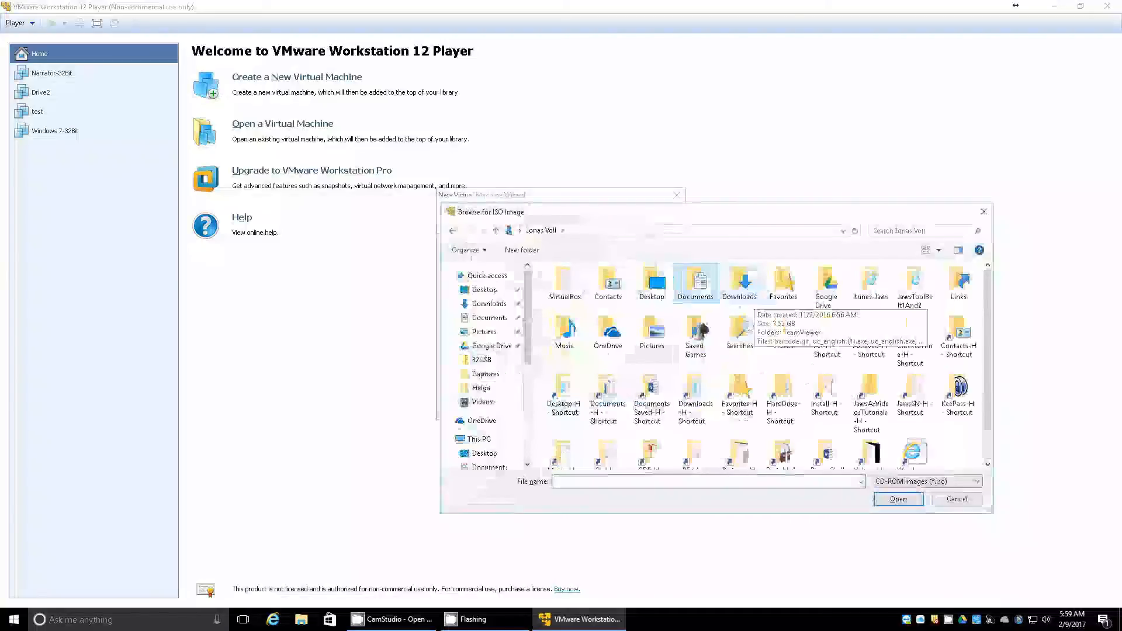
{"action": "key", "text": "Return"}
{"action": "key", "text": "w"}
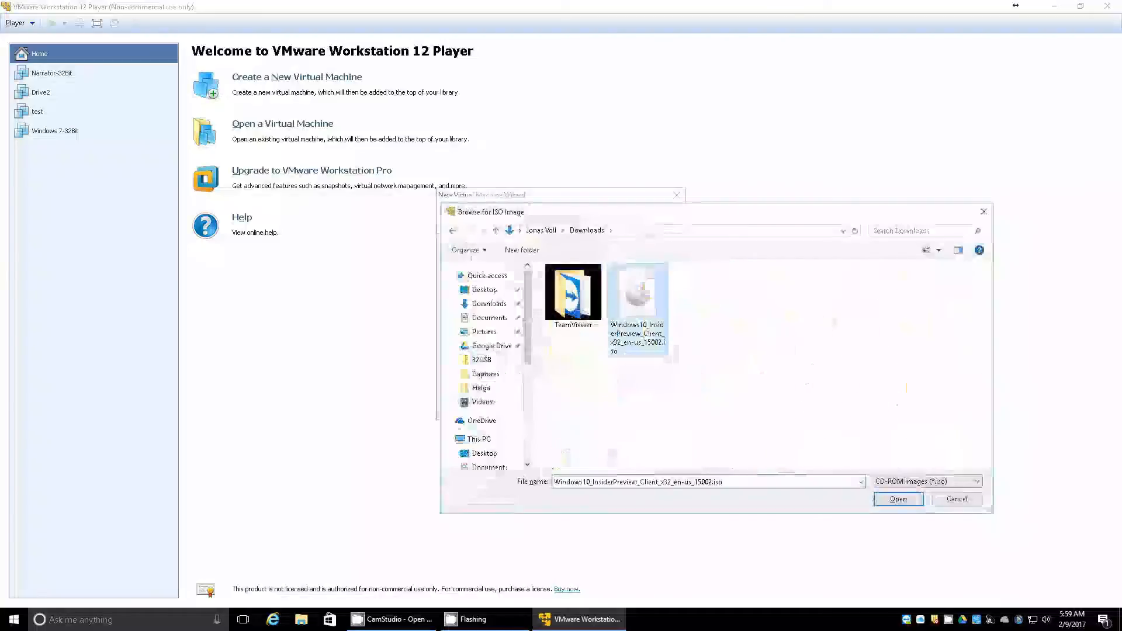
{"action": "key", "text": "Return"}
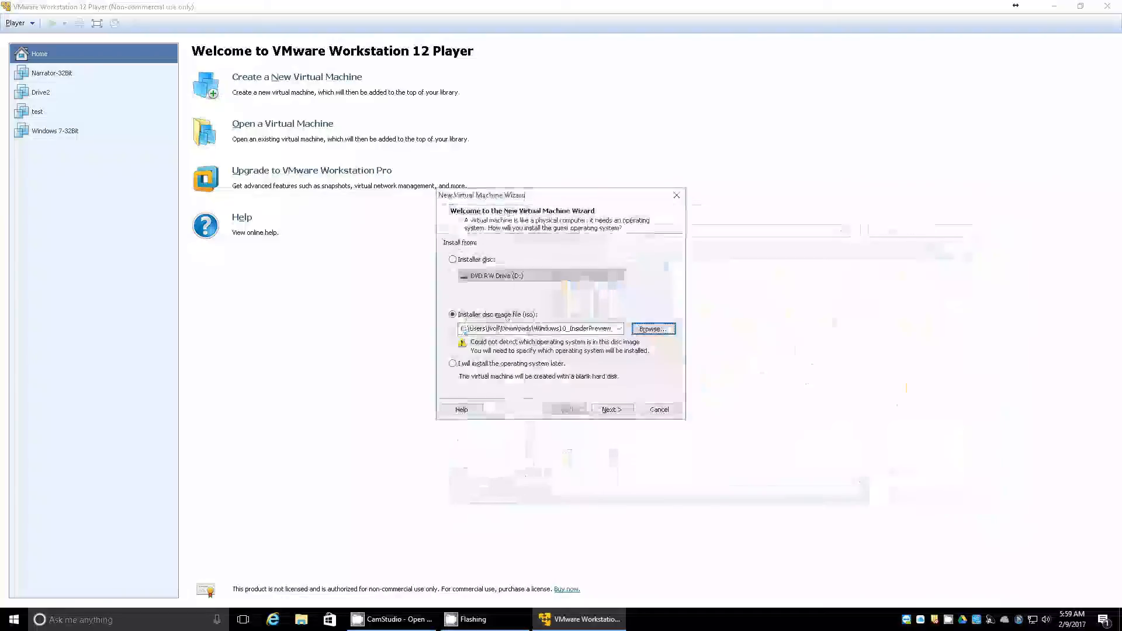
{"action": "key", "text": "Tab"}
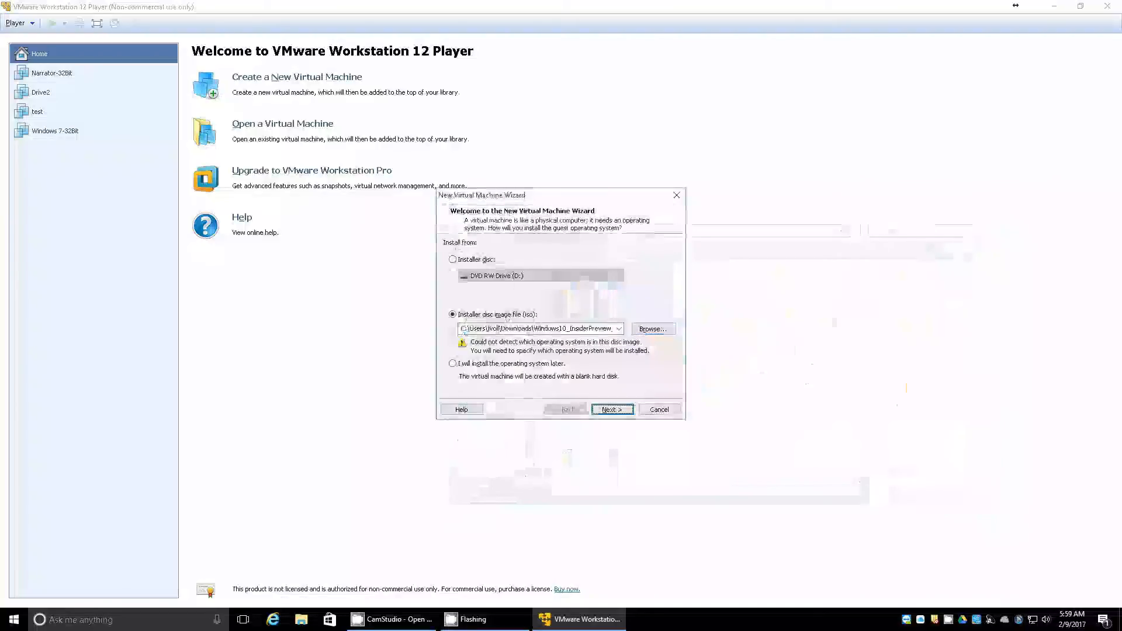
{"action": "key", "text": "Return"}
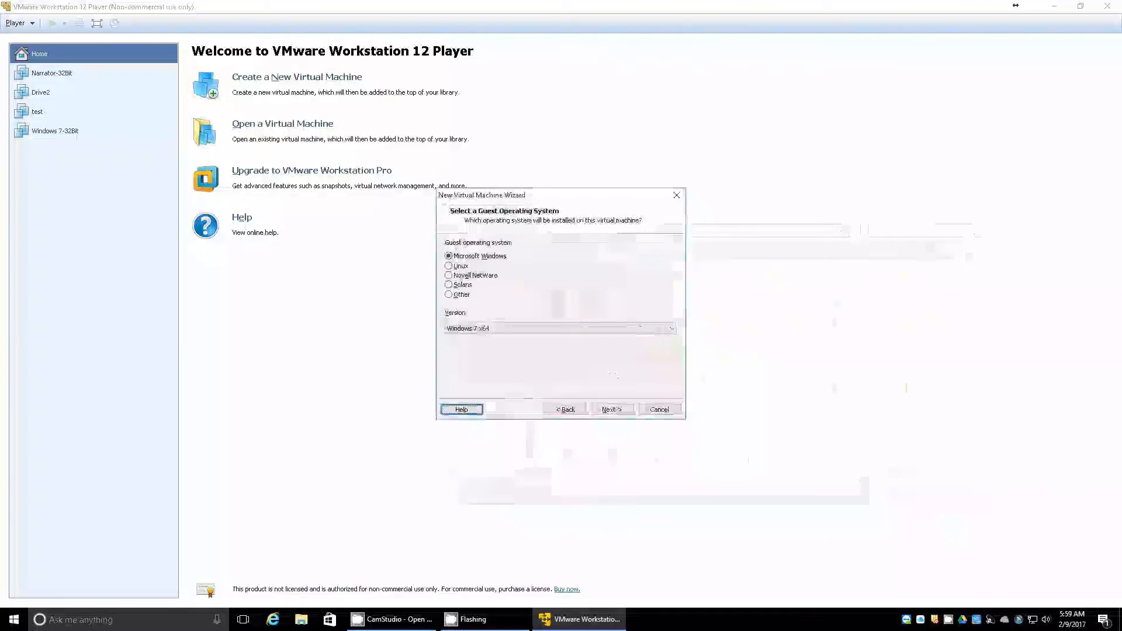
- Set the guest operating system version to Windows 7 under Microsoft Windows and continue to naming the virtual machine
{"action": "key", "text": "Tab"}
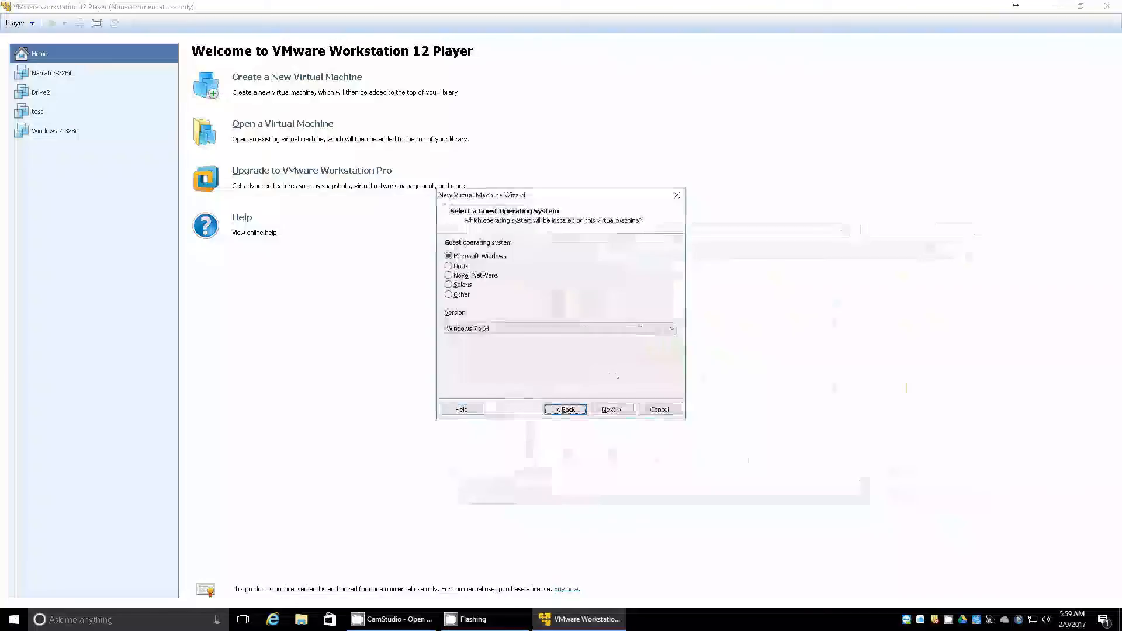
{"action": "key", "text": "shift+Tab"}
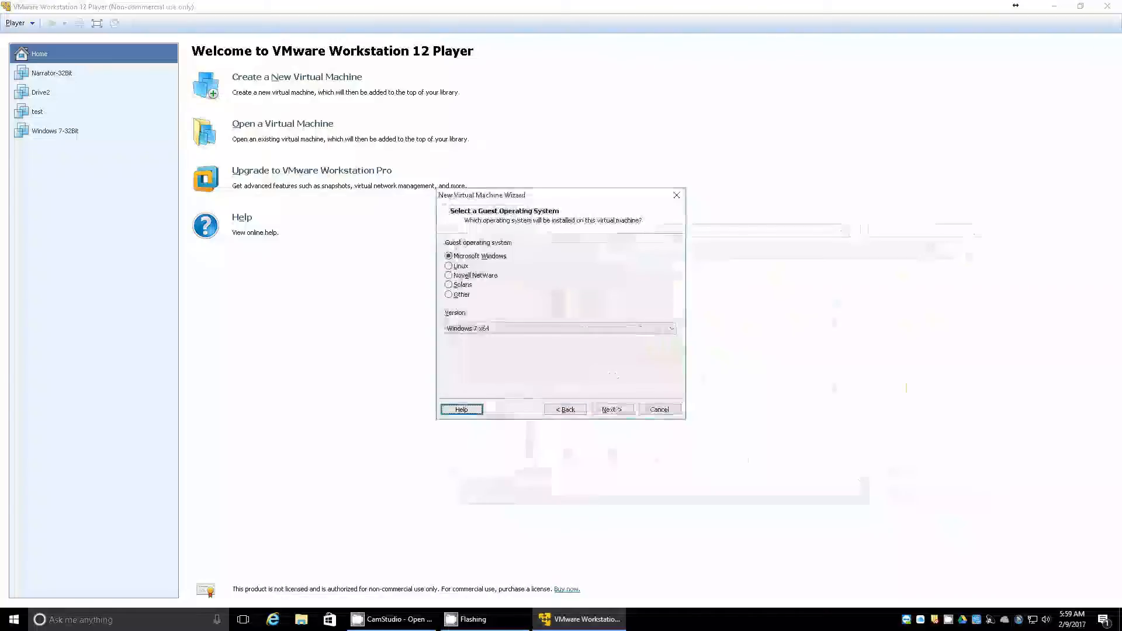
{"action": "key", "text": "Tab"}
{"action": "key", "text": "Tab"}
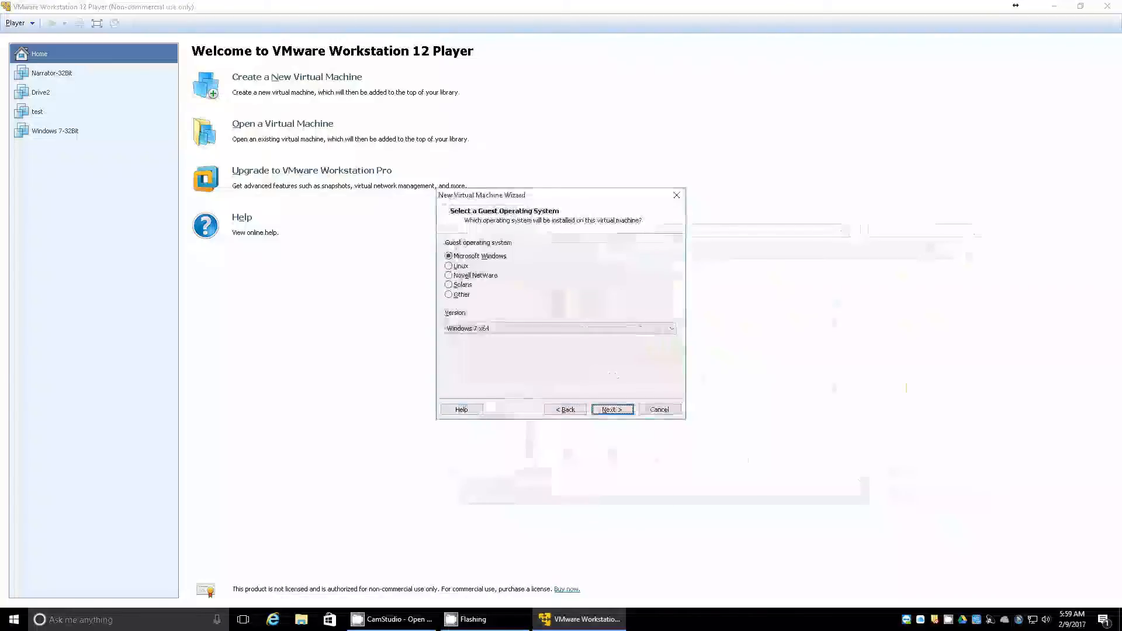
{"action": "key", "text": "Tab"}
{"action": "key", "text": "Tab"}
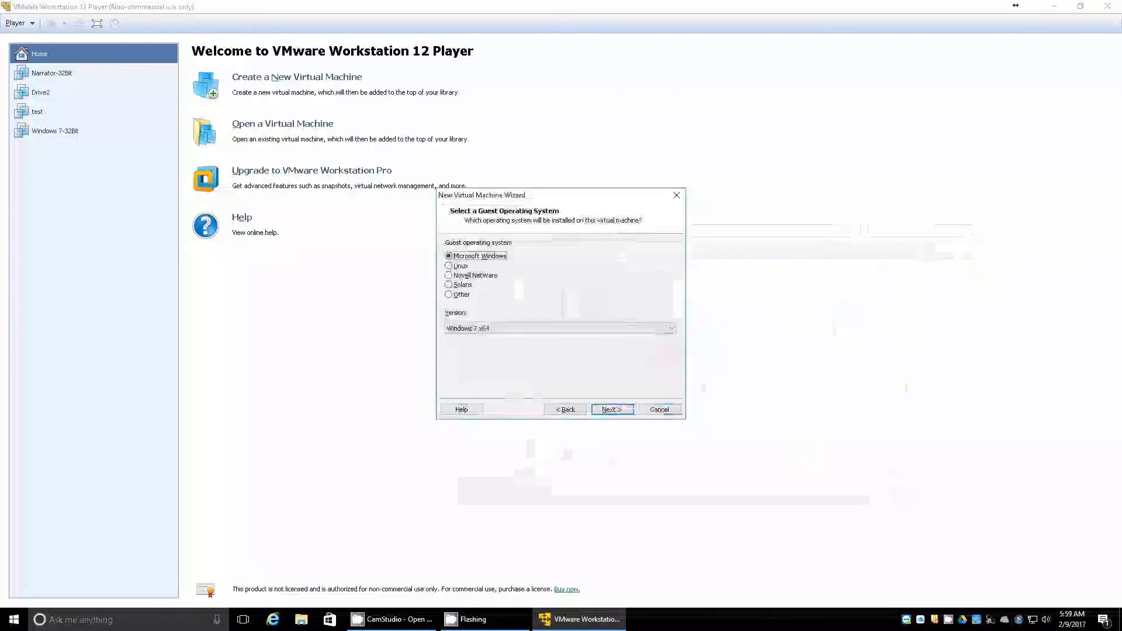
{"action": "key", "text": "Tab"}
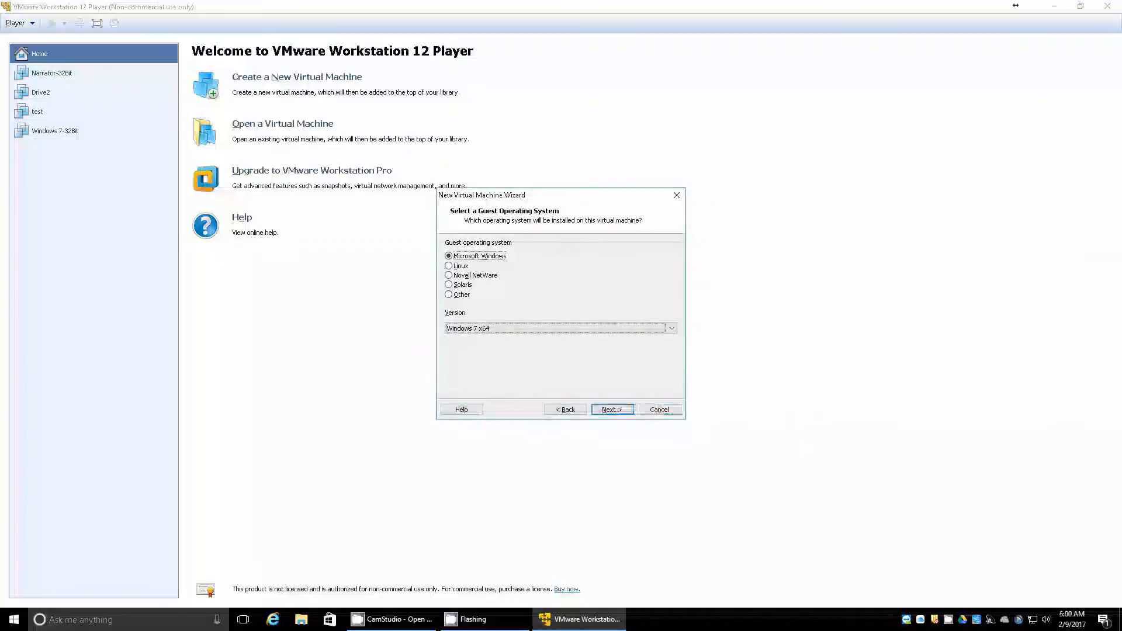
{"action": "key", "text": "Up"}
{"action": "key", "text": "Tab"}
{"action": "key", "text": "Tab"}
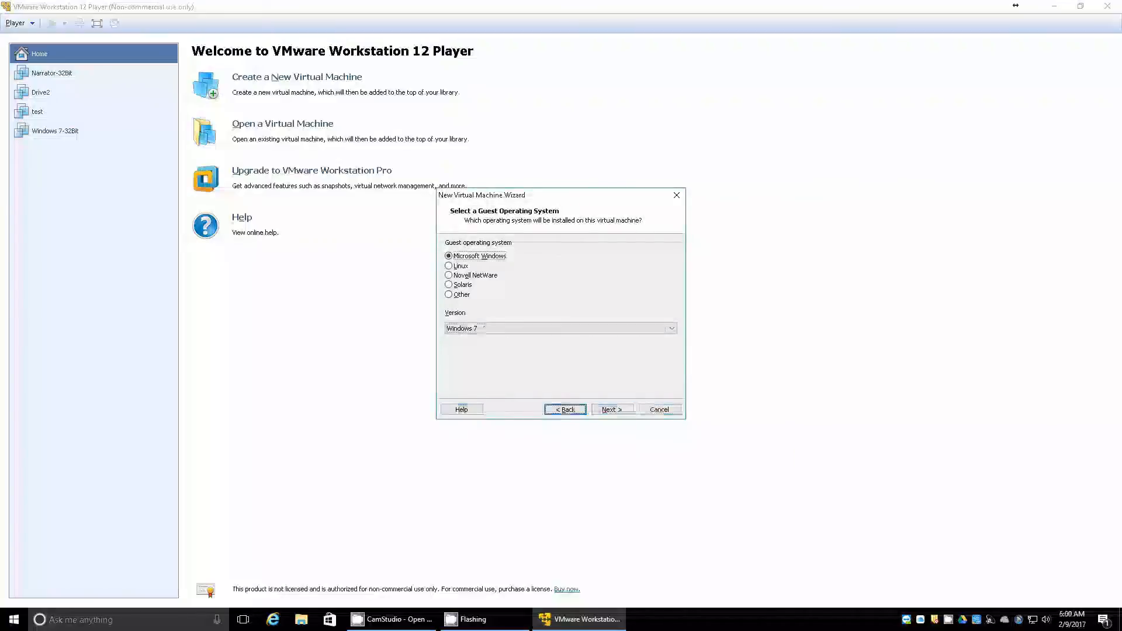
{"action": "key", "text": "Tab"}
{"action": "key", "text": "Return"}
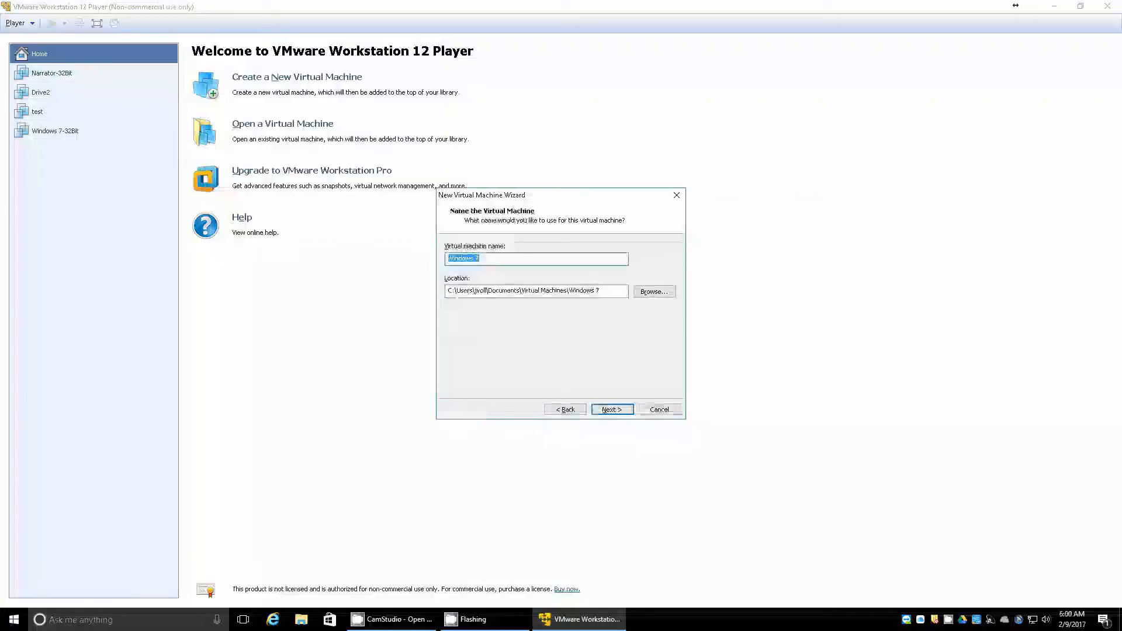
- Name the virtual machine Narrator32, keep the suggested location, and continue to the disk capacity settings
{"action": "key", "text": "BackSpace"}
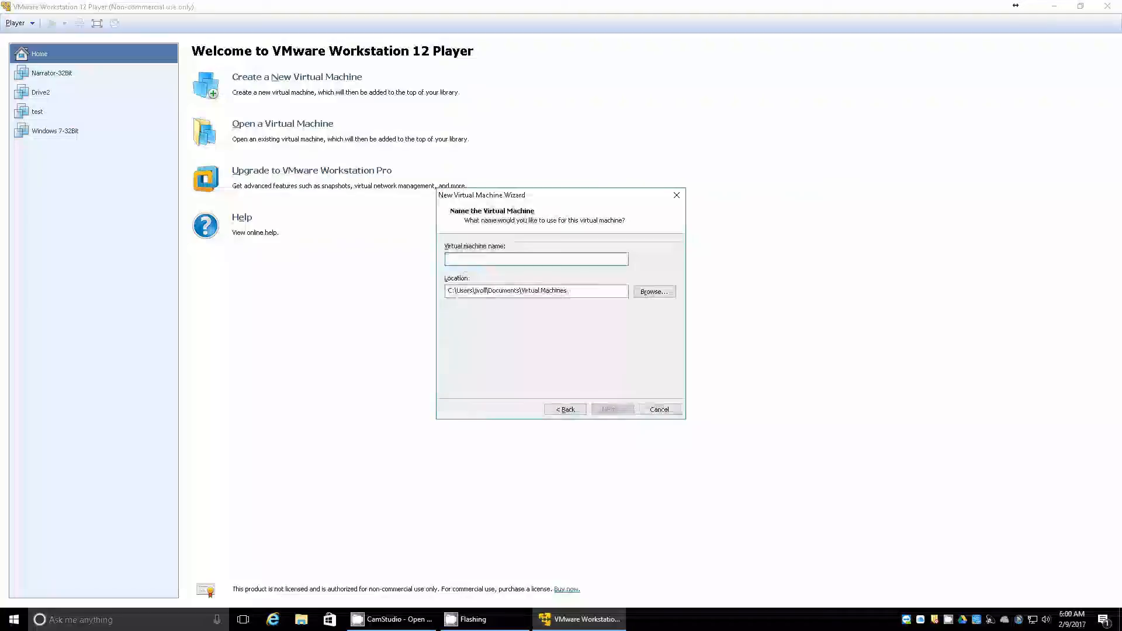
{"action": "type", "text": "Narrator"}
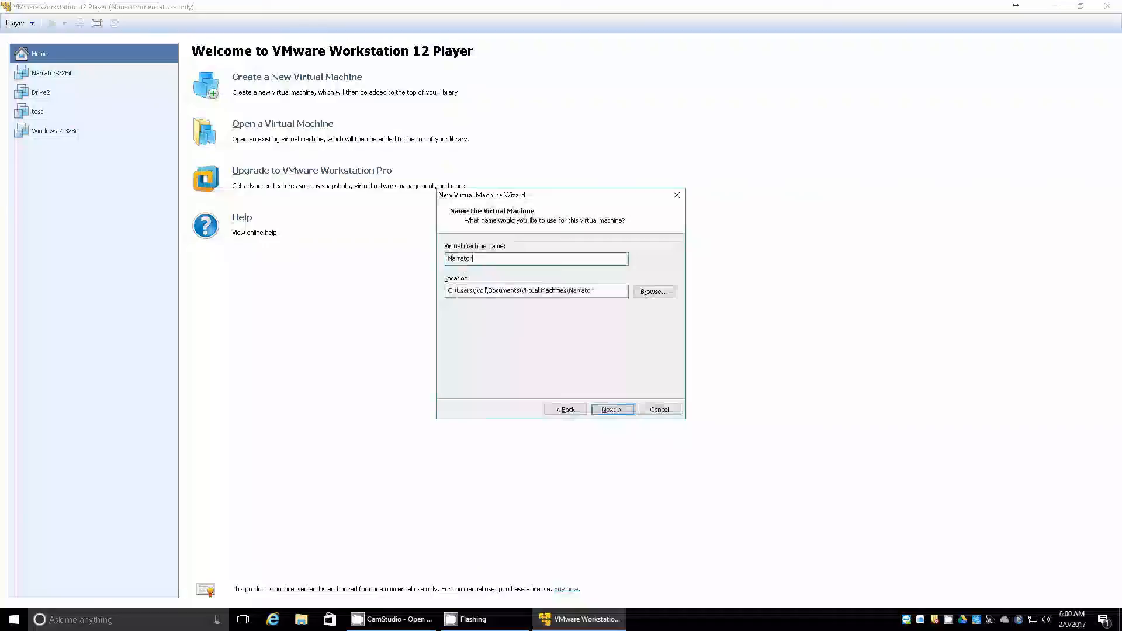
{"action": "type", "text": "32"}
{"action": "key", "text": "Tab"}
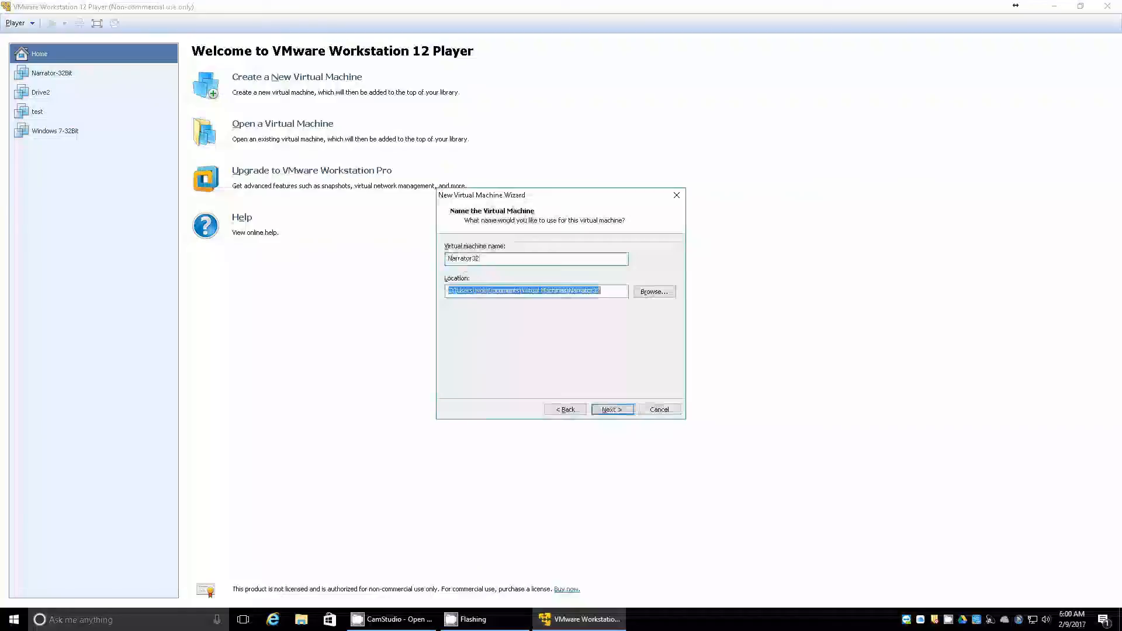
{"action": "key", "text": "Tab"}
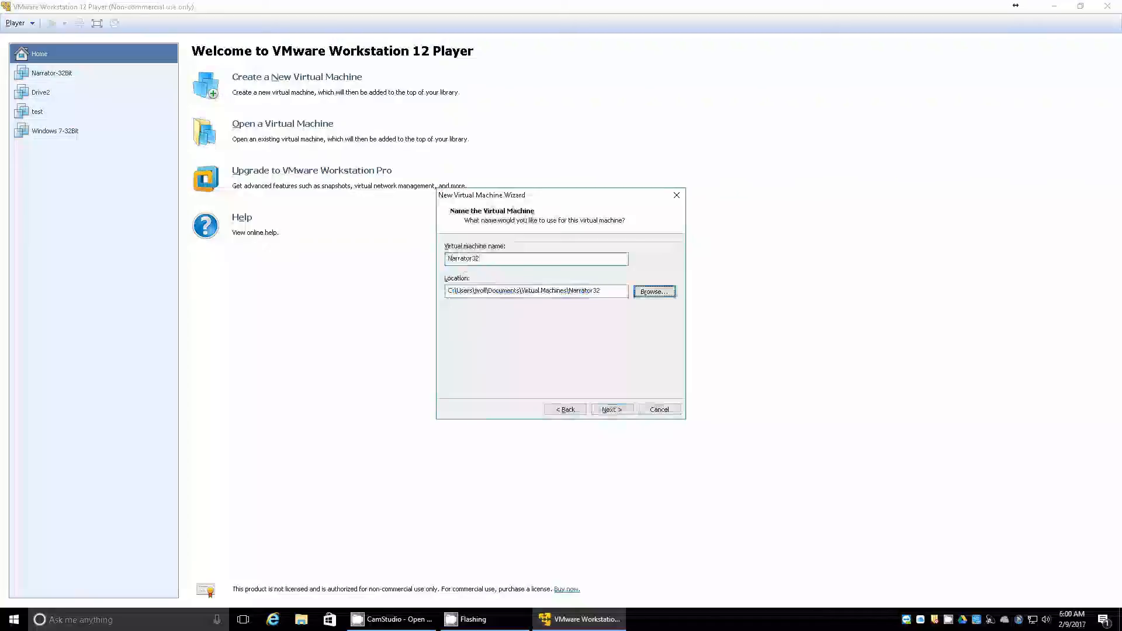
{"action": "key", "text": "Tab"}
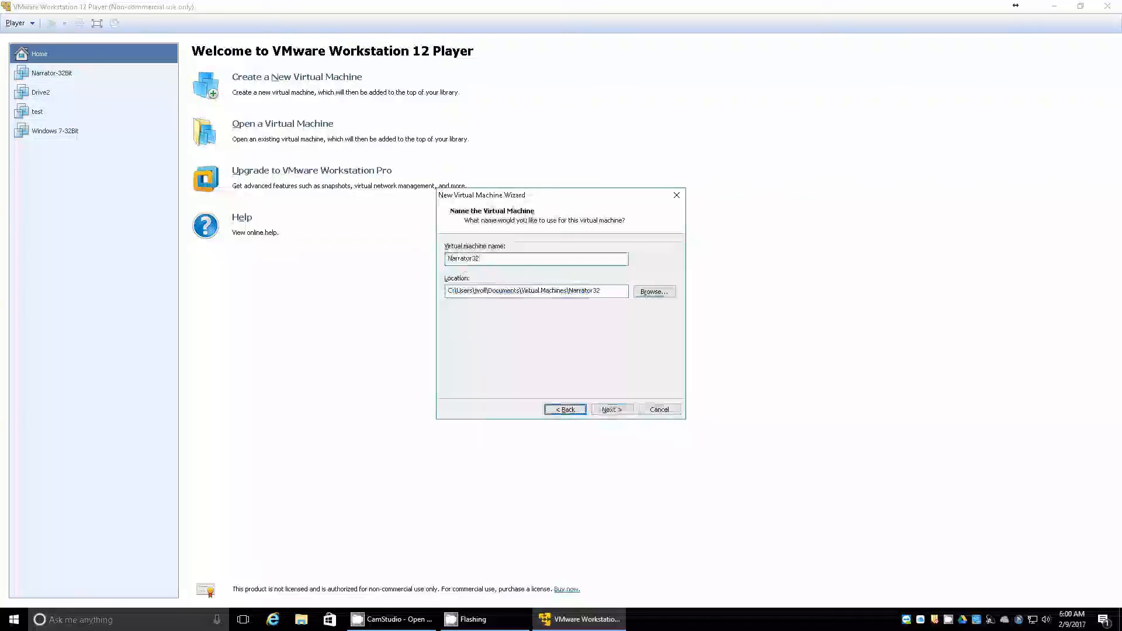
{"action": "key", "text": "Tab"}
{"action": "key", "text": "Return"}
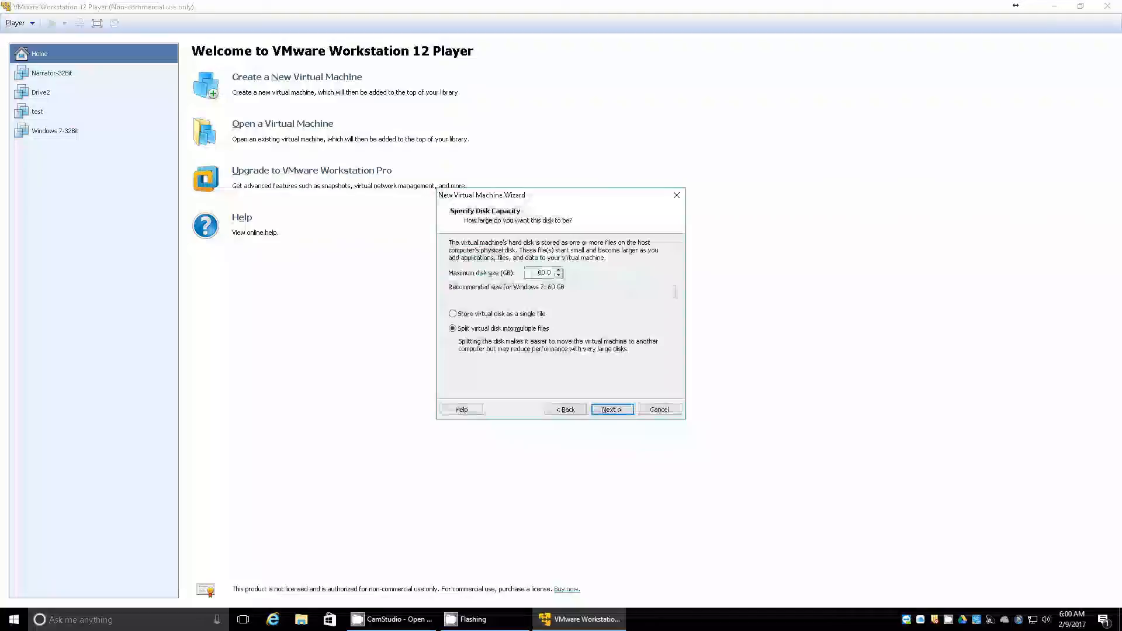
- Set the new virtual machine's maximum disk size to 12 GB
{"action": "key", "text": "Tab"}
{"action": "key", "text": "Tab"}
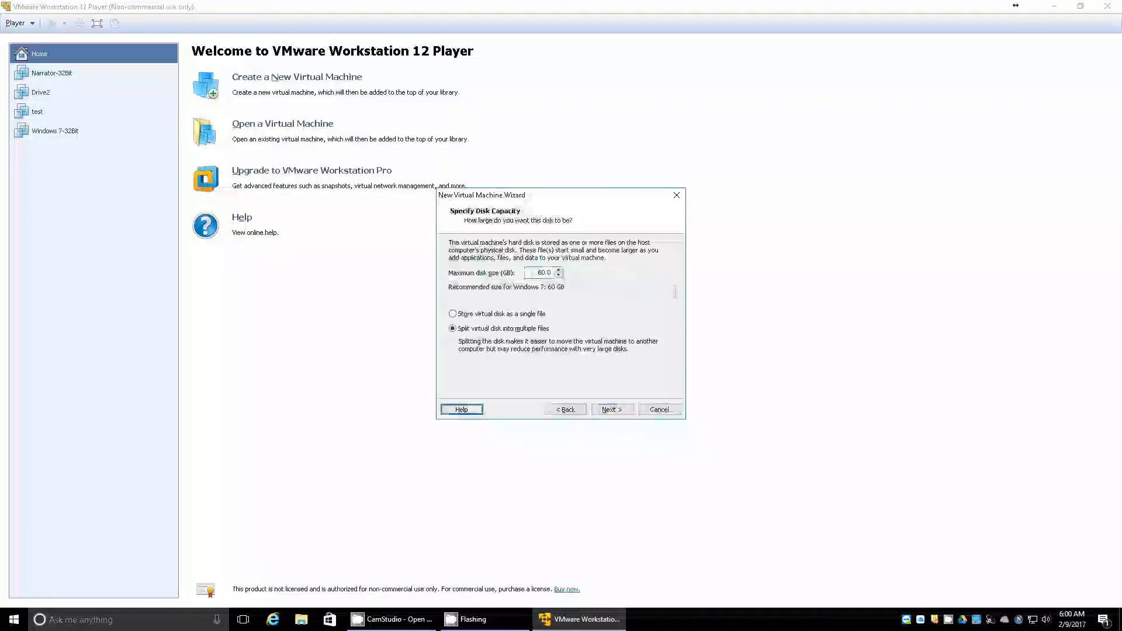
{"action": "key", "text": "Tab"}
{"action": "key", "text": "Tab"}
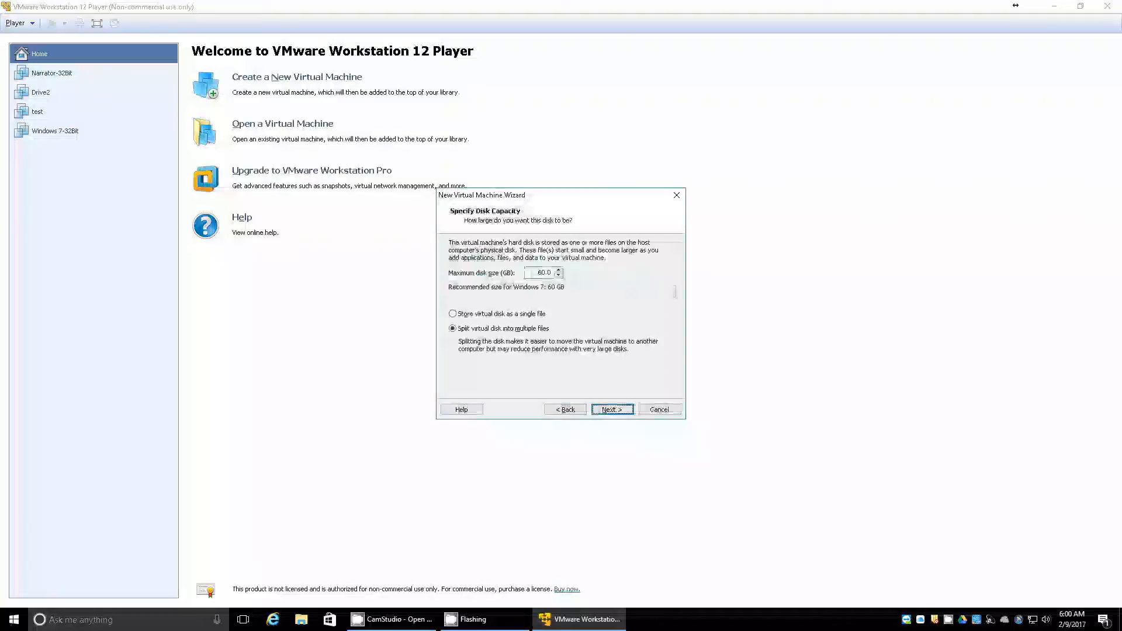
{"action": "key", "text": "Tab"}
{"action": "key", "text": "Tab"}
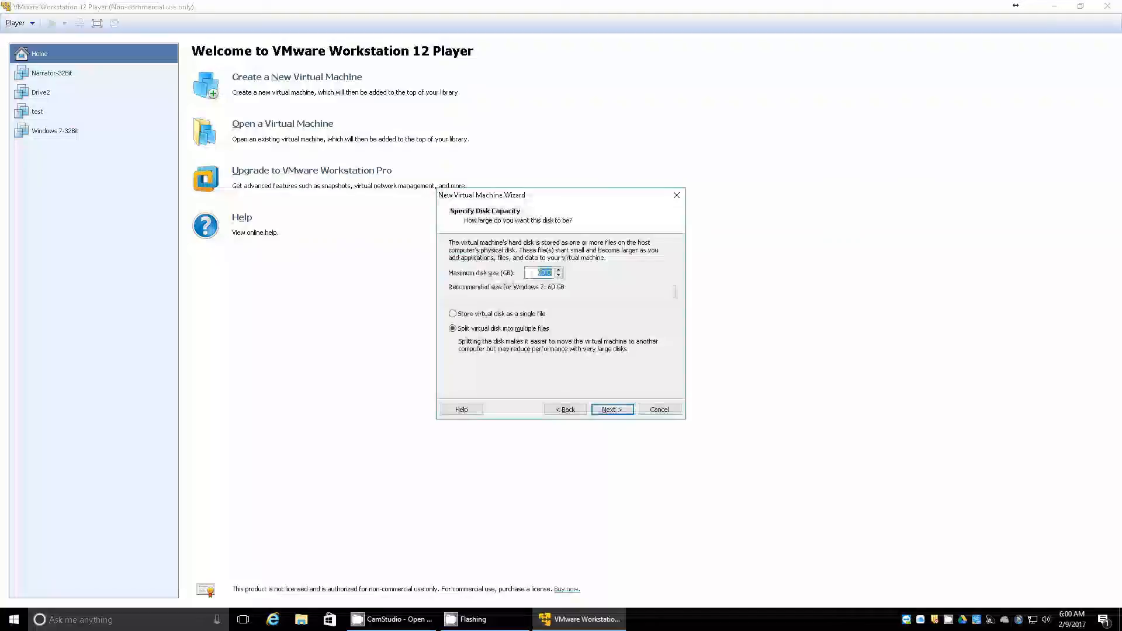
{"action": "key", "text": "End"}
{"action": "key", "text": "Tab"}
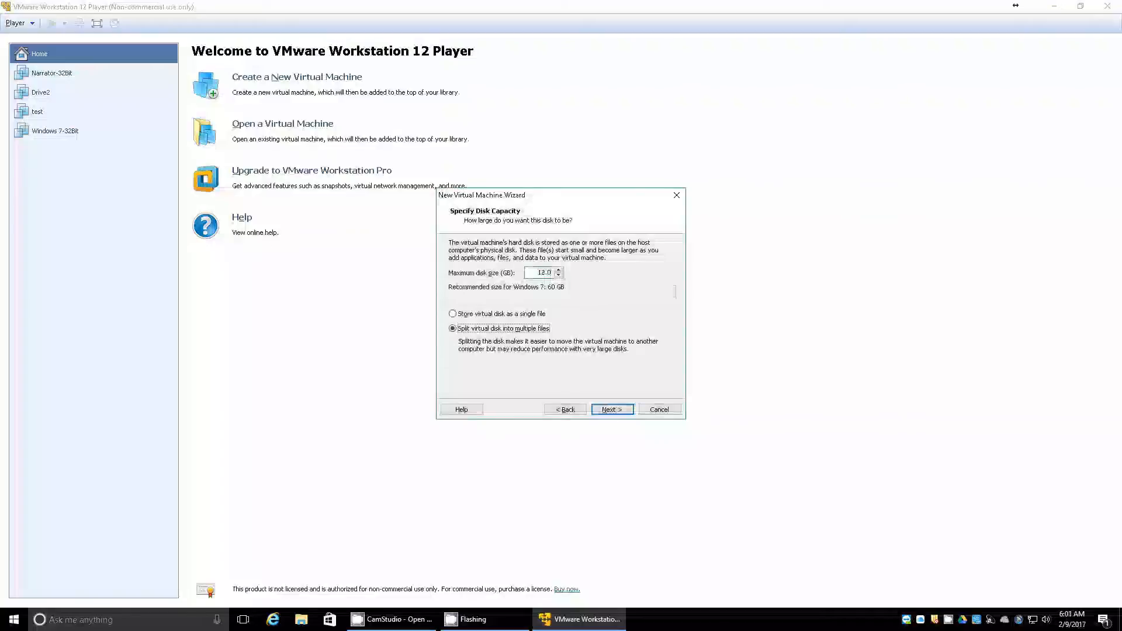
- Choose to store the virtual disk as a single file and continue to the summary of the virtual machine's settings
{"action": "key", "text": "Up"}
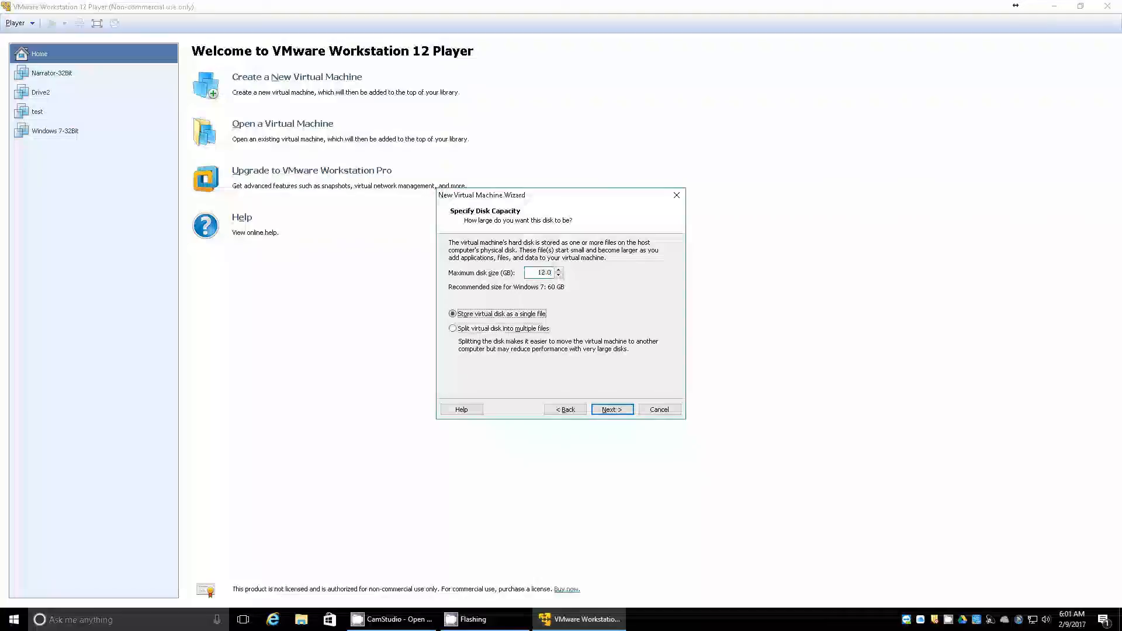
{"action": "key", "text": "Tab"}
{"action": "key", "text": "Tab"}
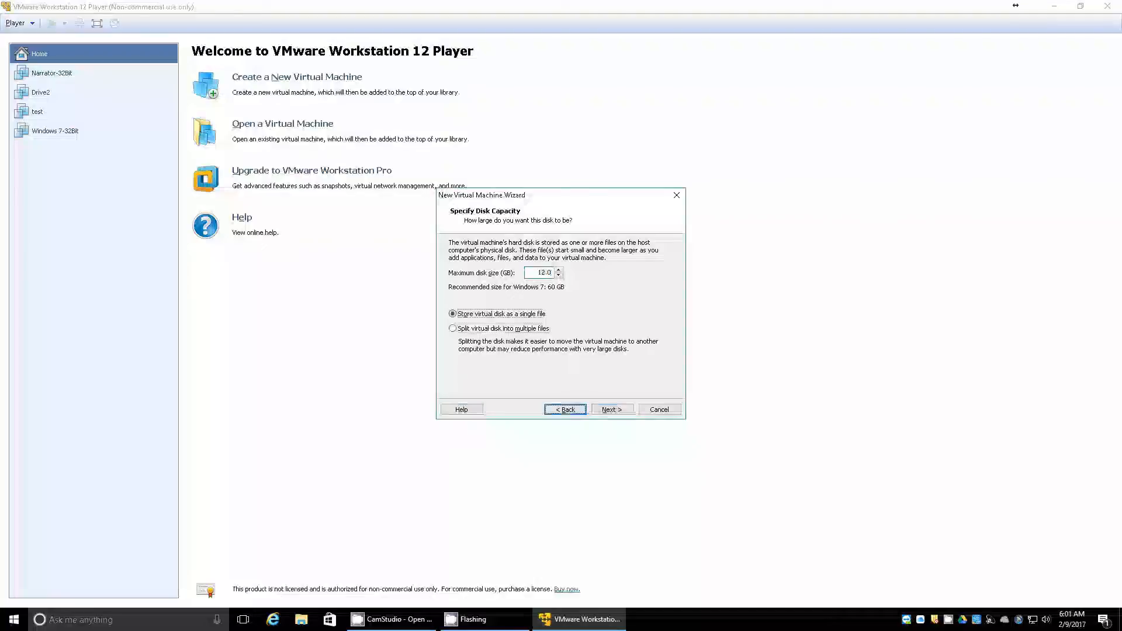
{"action": "key", "text": "Tab"}
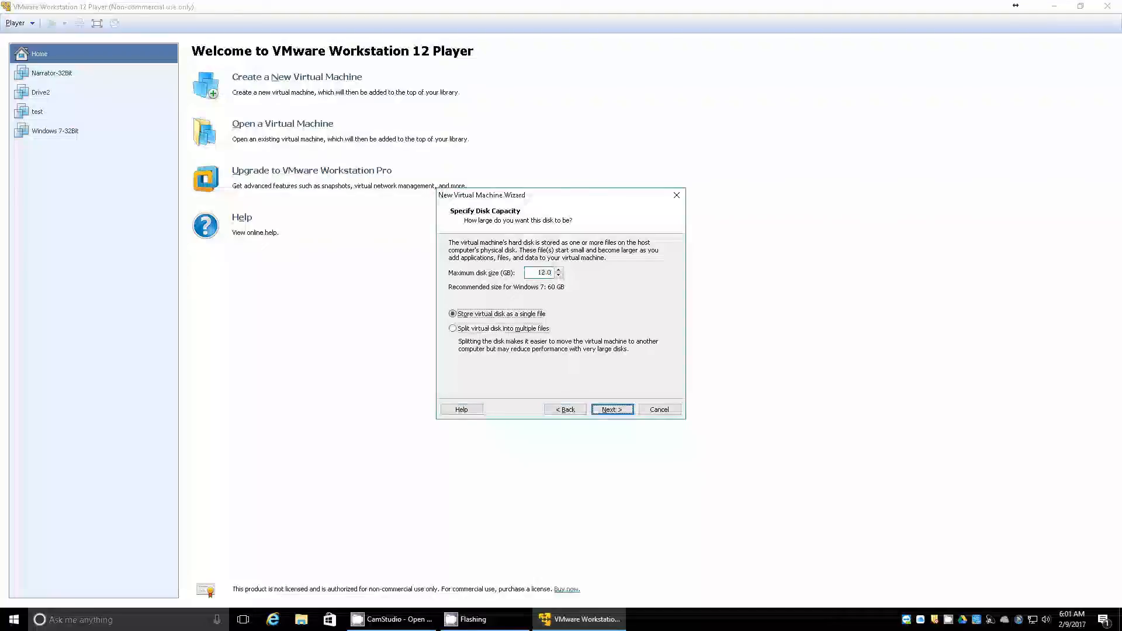
{"action": "key", "text": "Return"}
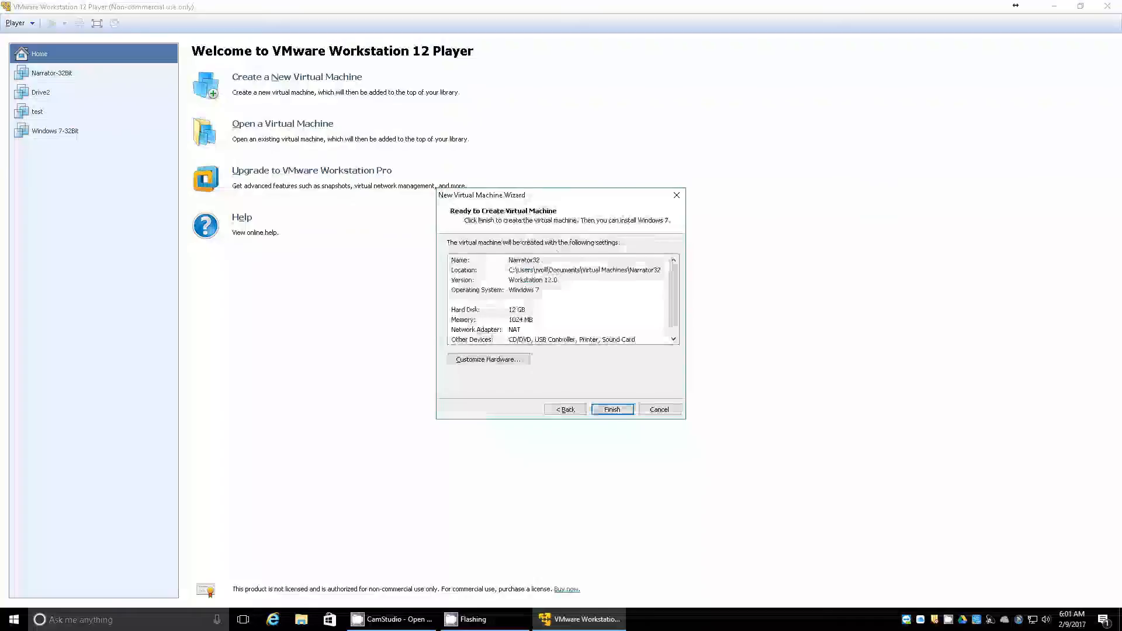
- Customize the virtual machine's hardware by setting its memory to 2000 MB, and close the hardware settings
{"action": "key", "text": "Tab"}
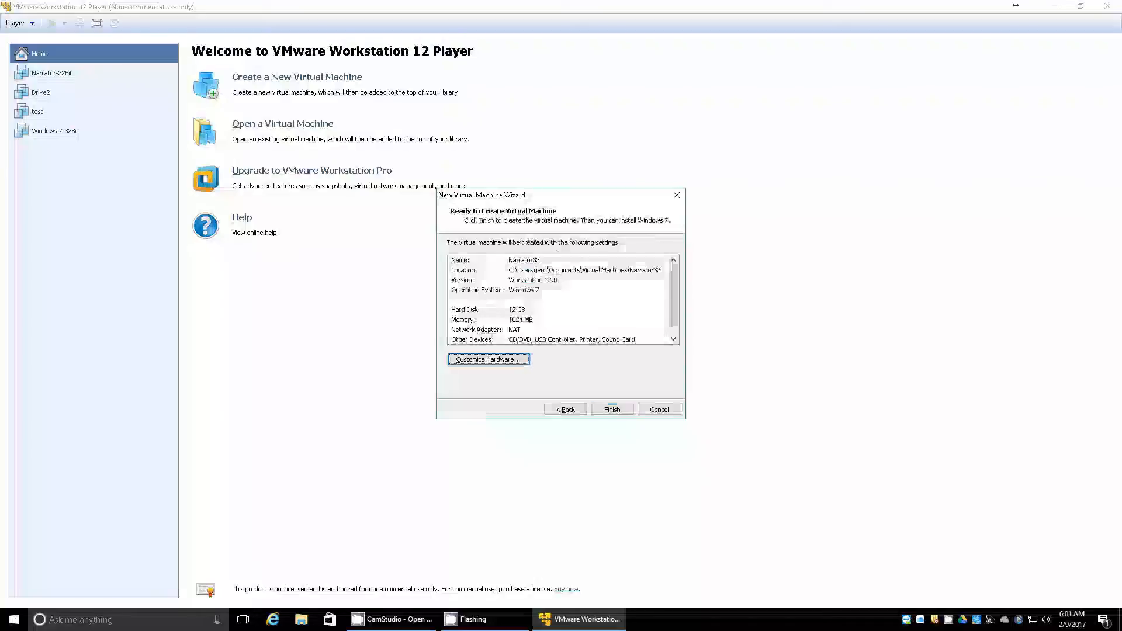
{"action": "key", "text": "Return"}
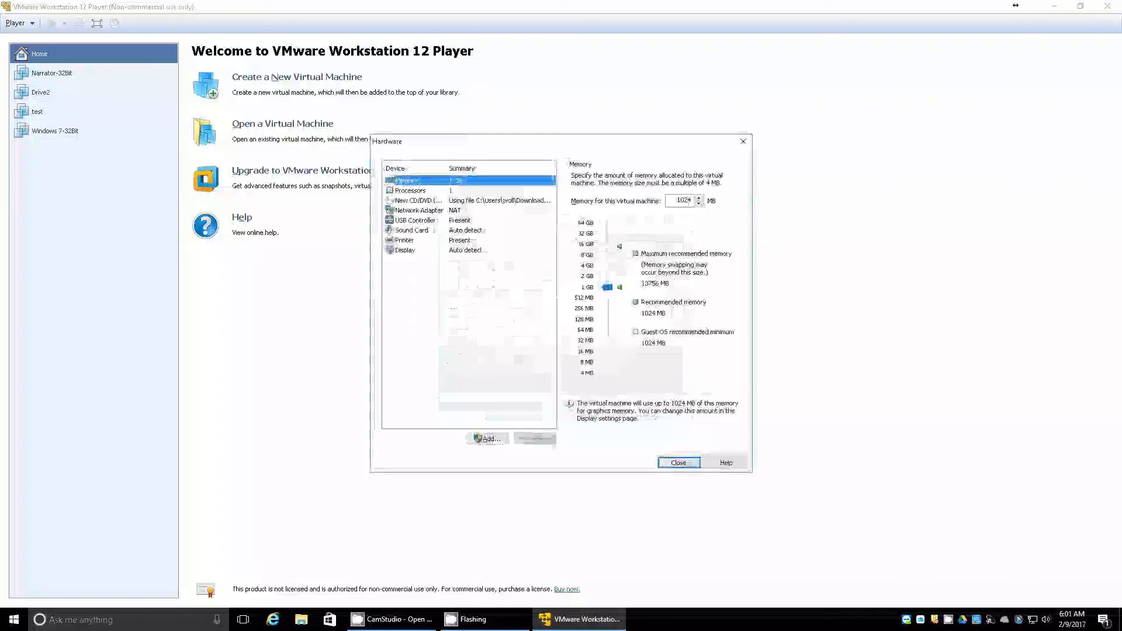
{"action": "key", "text": "Tab"}
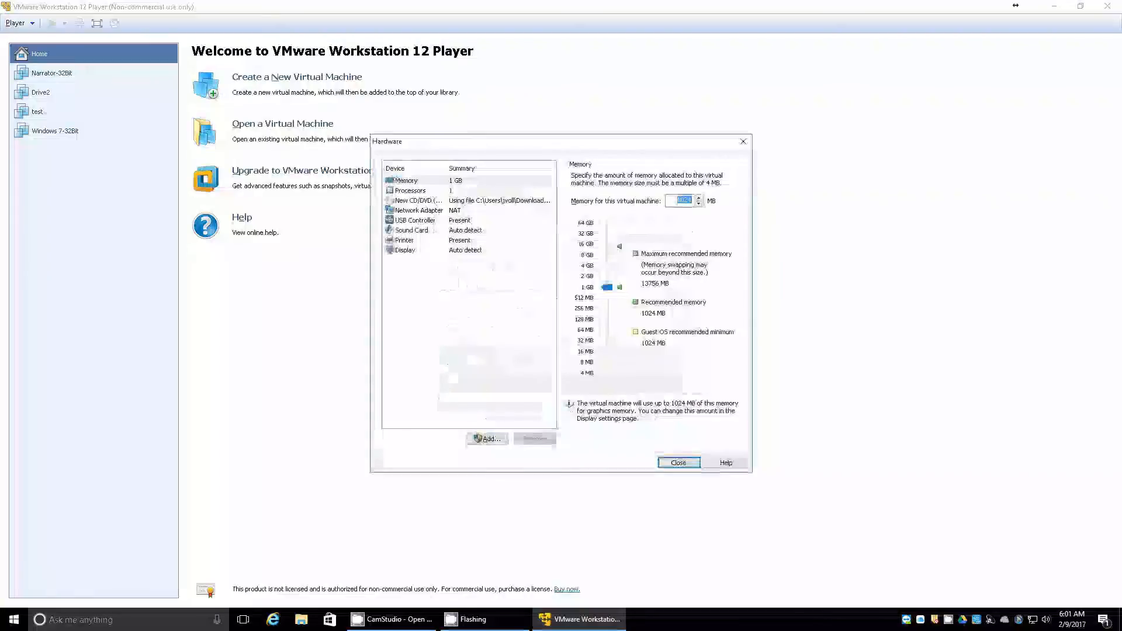
{"action": "key", "text": "BackSpace"}
{"action": "type", "text": "2000"}
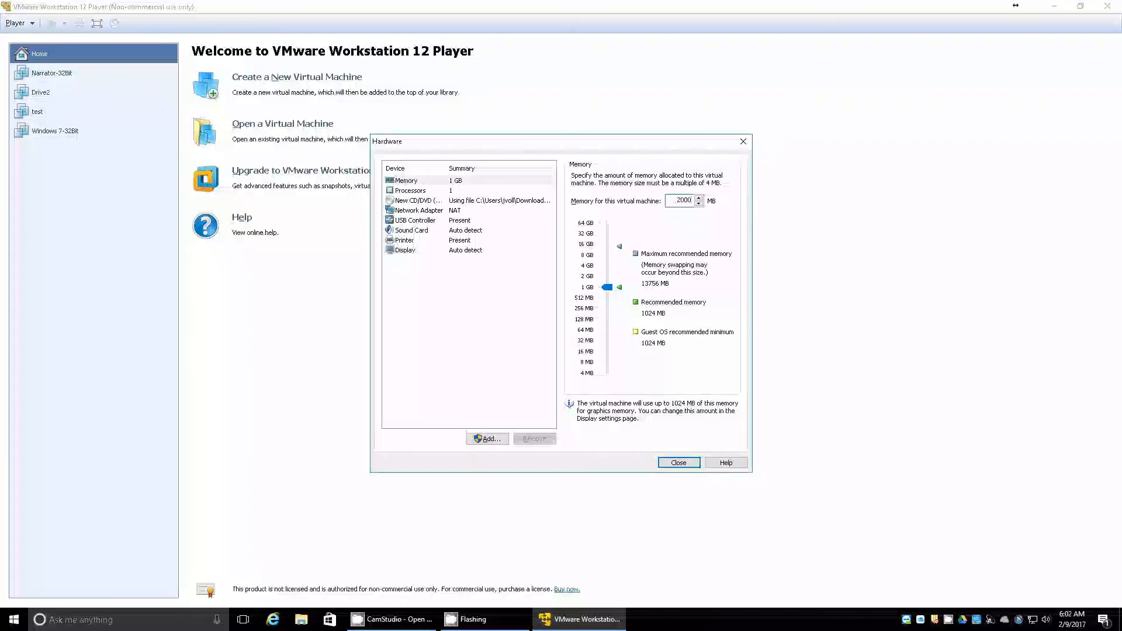
{"action": "key", "text": "Tab"}
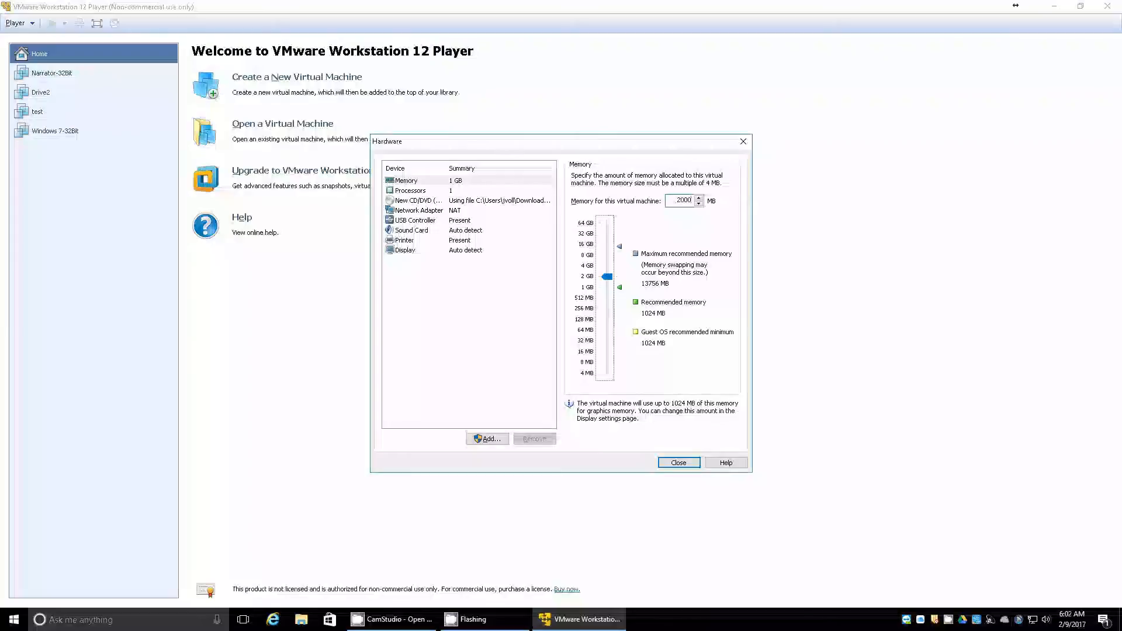
{"action": "key", "text": "Tab"}
{"action": "key", "text": "Tab"}
{"action": "key", "text": "Return"}
- Finish the wizard to create the Narrator32 virtual machine with the chosen settings
{"action": "key", "text": "Tab"}
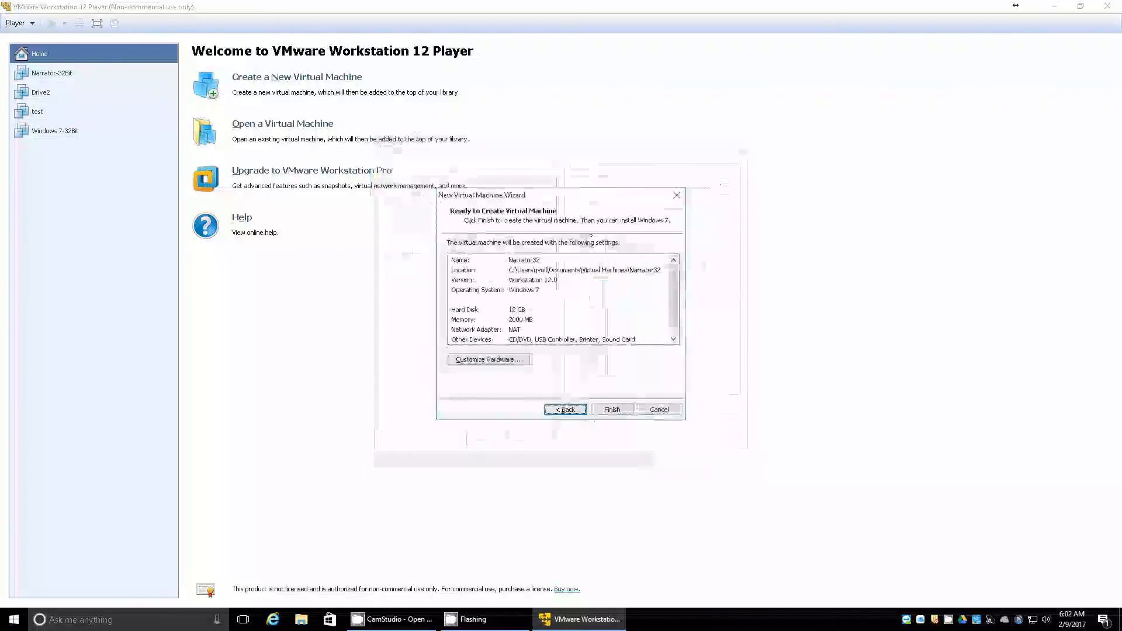
{"action": "key", "text": "Tab"}
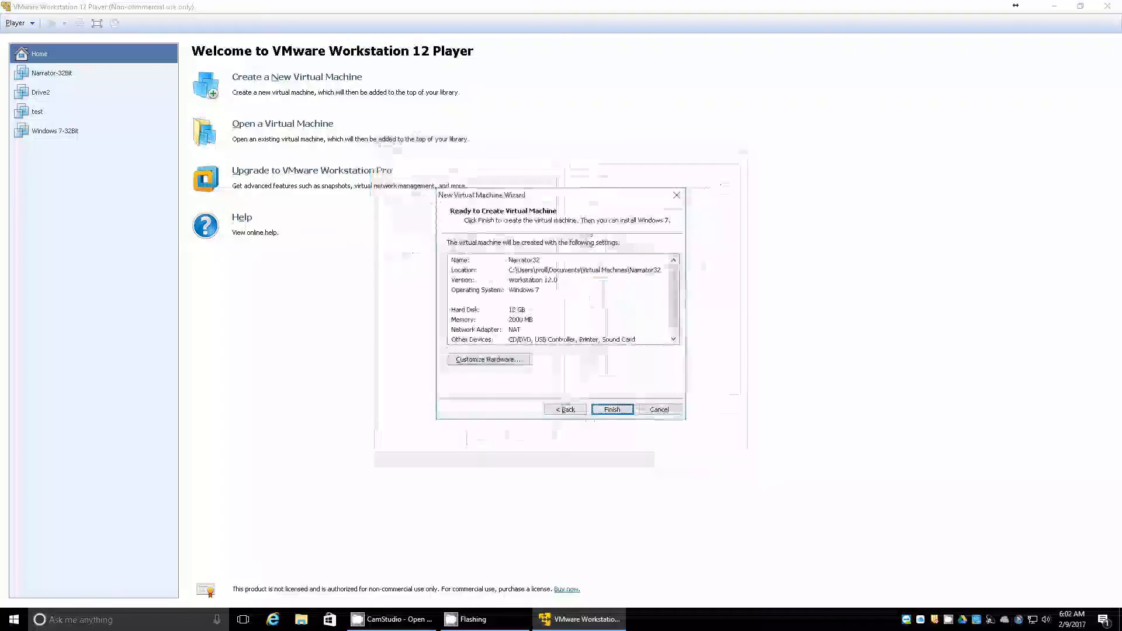
{"action": "left_click", "coordinate": [611, 409]}
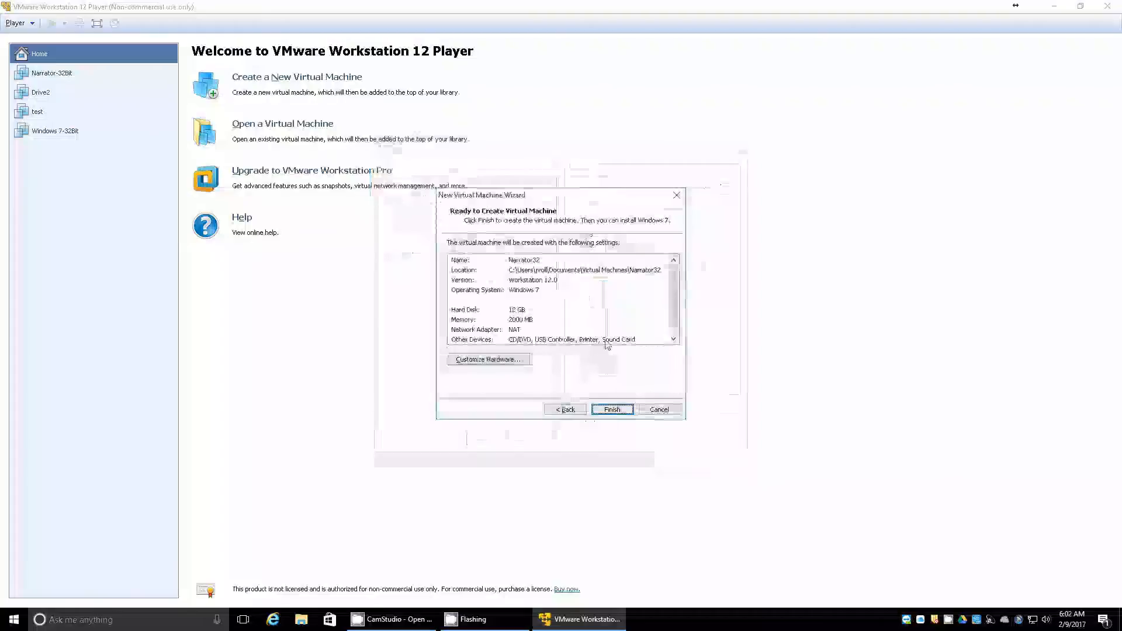
{"action": "left_click", "coordinate": [608, 276]}
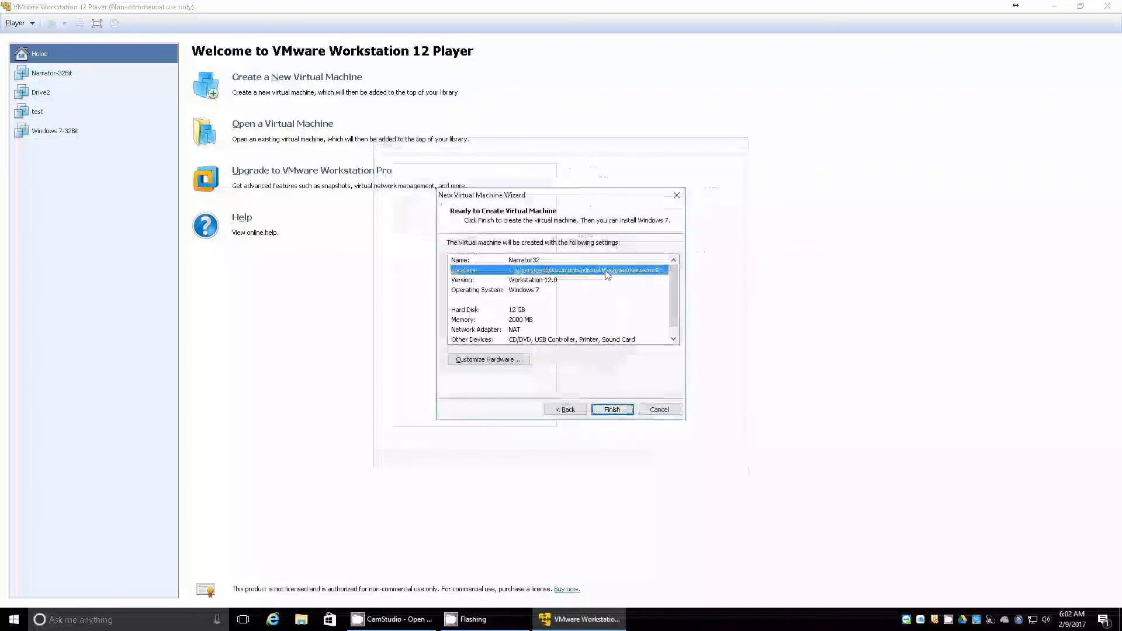
{"action": "key", "text": "Tab"}
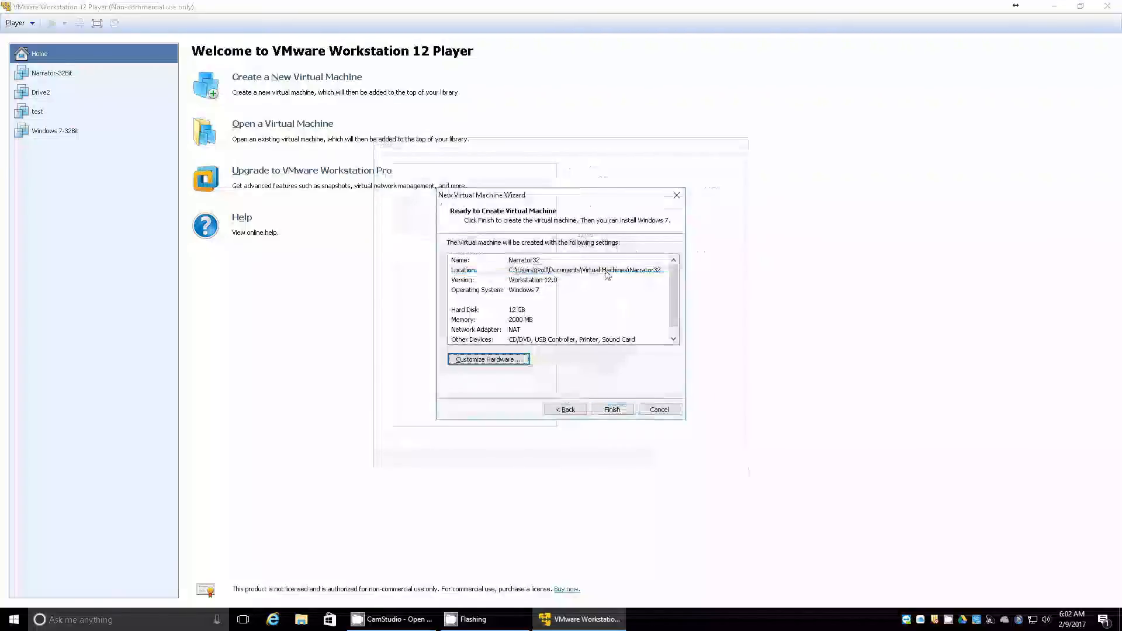
{"action": "key", "text": "Tab"}
{"action": "key", "text": "Tab"}
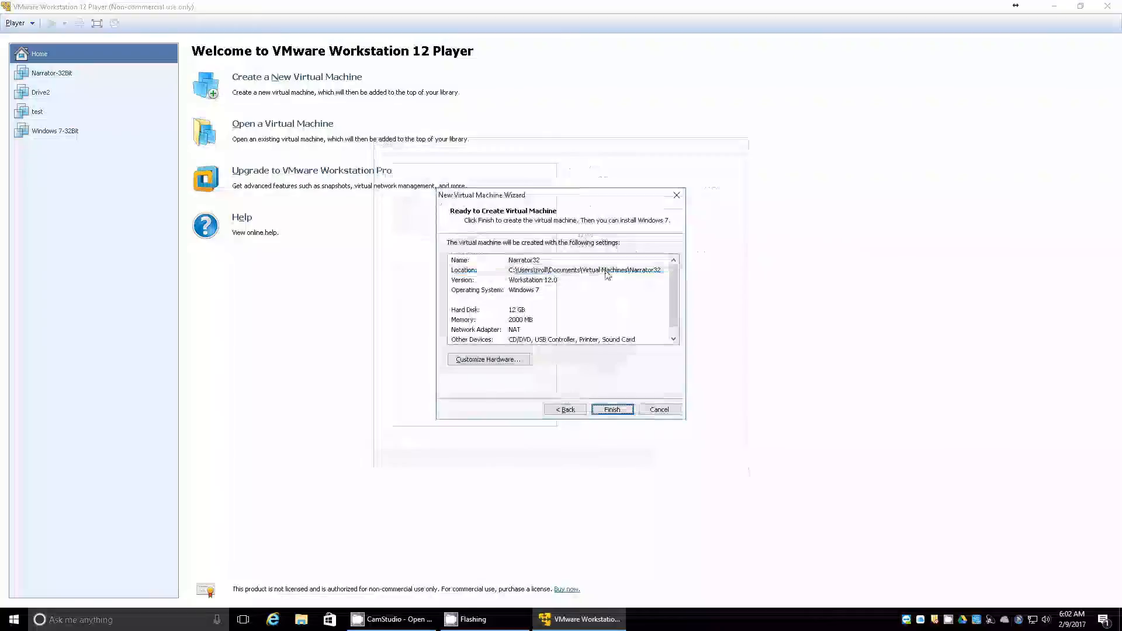
{"action": "key", "text": "Return"}
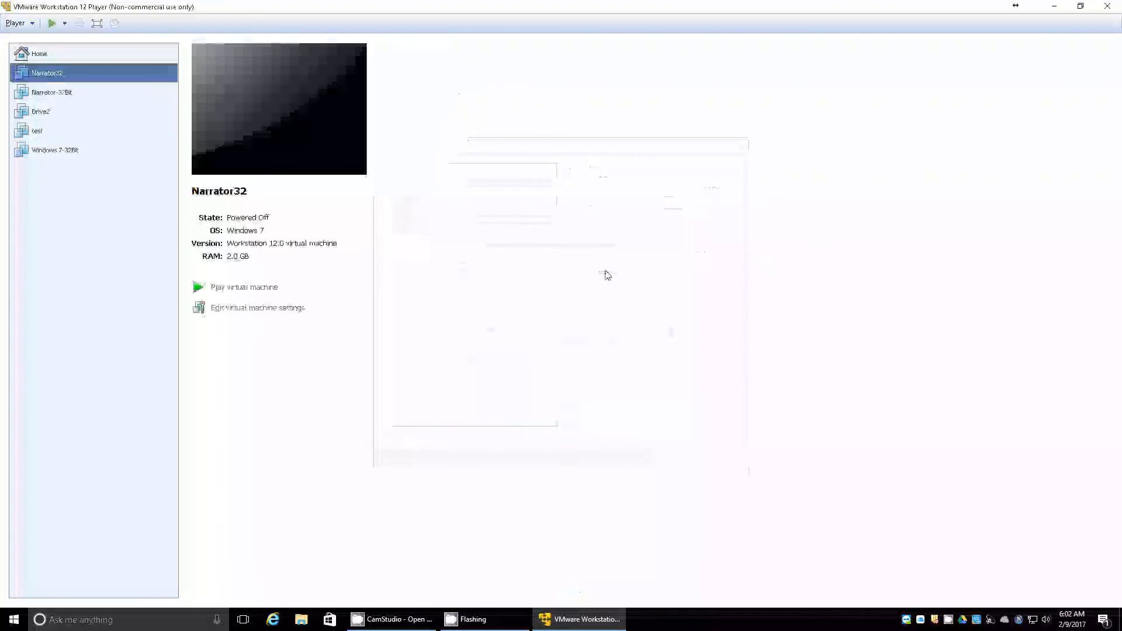
- Select the existing Narrator-32Bit virtual machine in the library and power it on
{"action": "key", "text": "Down"}
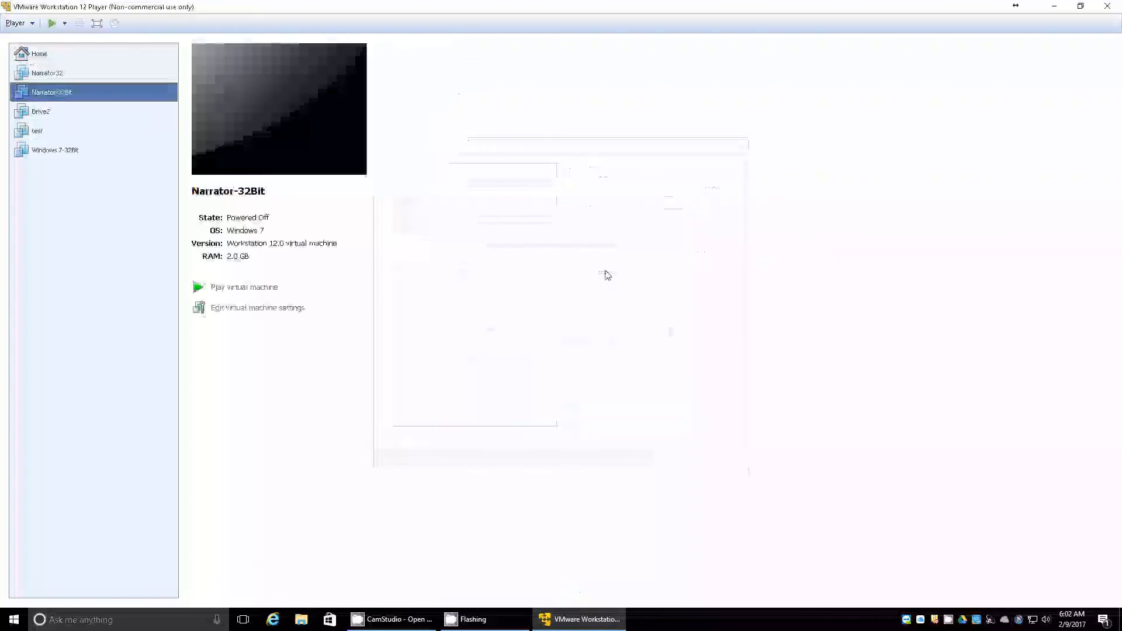
{"action": "key", "text": "Down"}
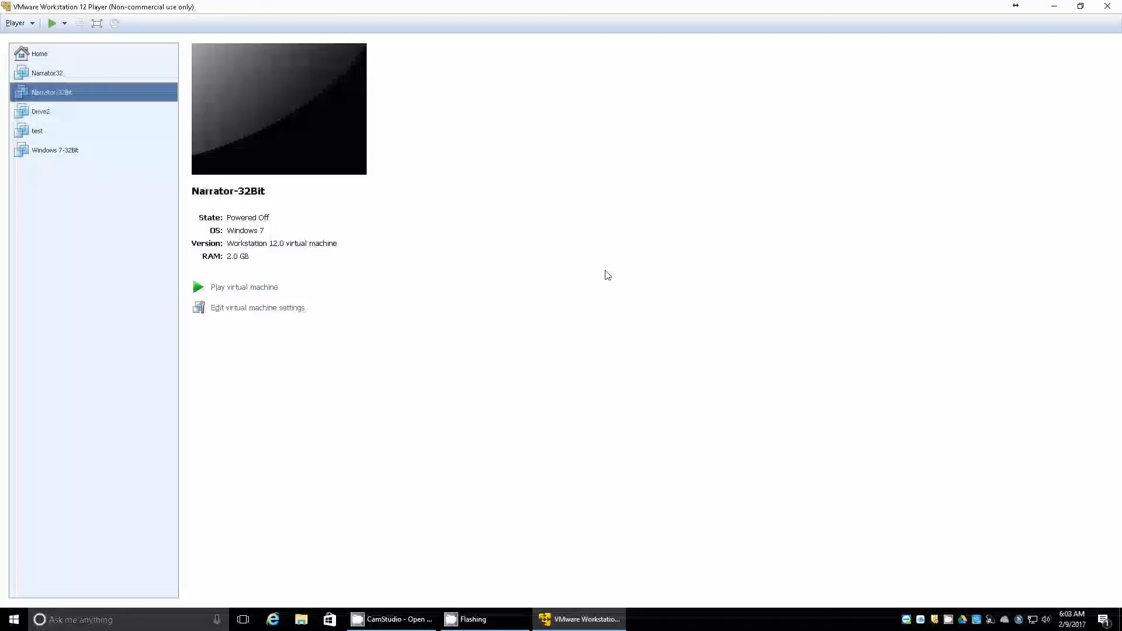
{"action": "key", "text": "Menu"}
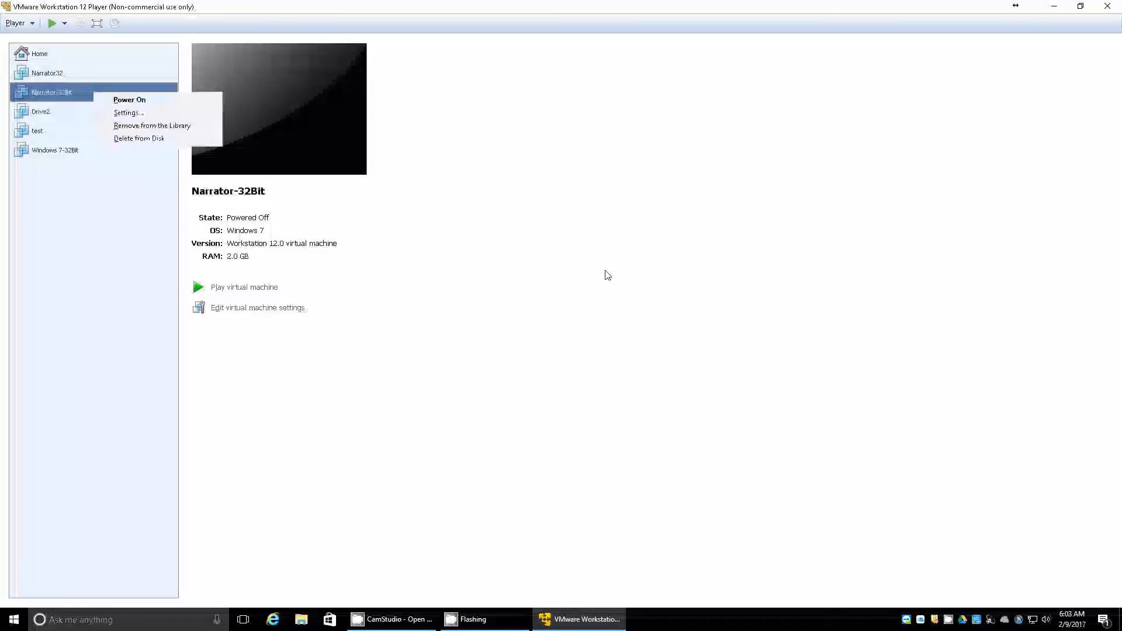
{"action": "key", "text": "Down"}
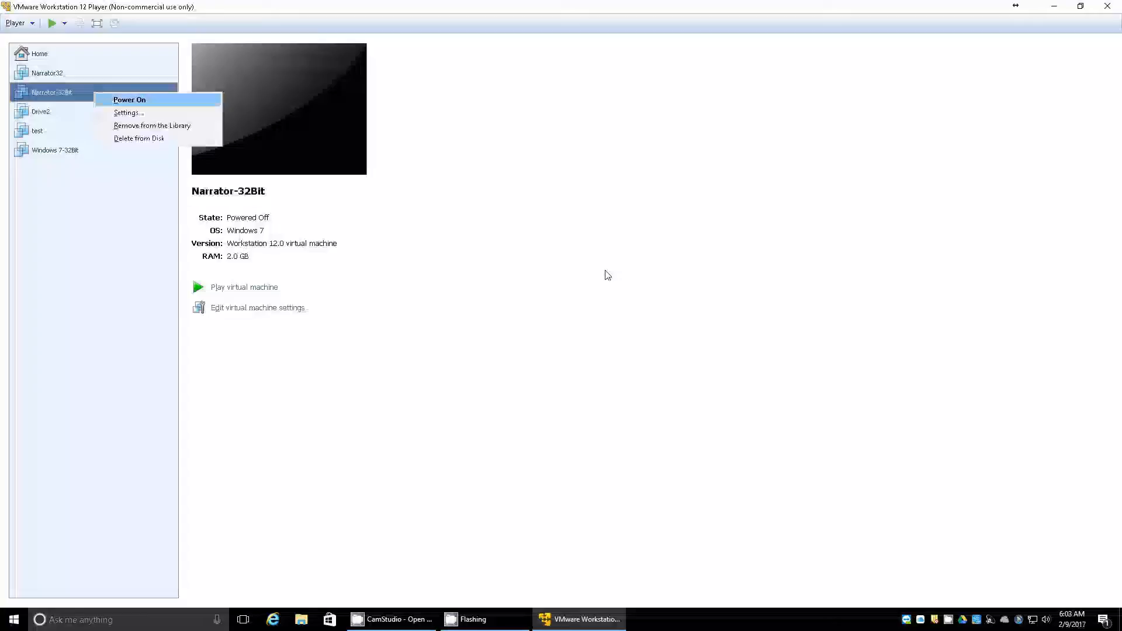
{"action": "key", "text": "Down"}
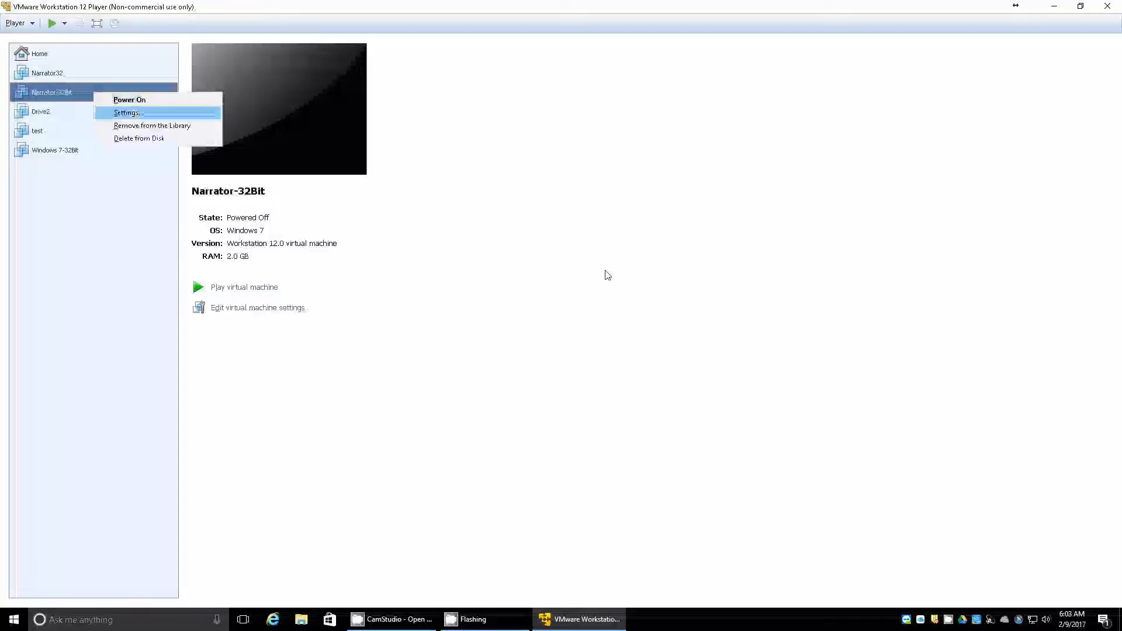
{"action": "key", "text": "Up"}
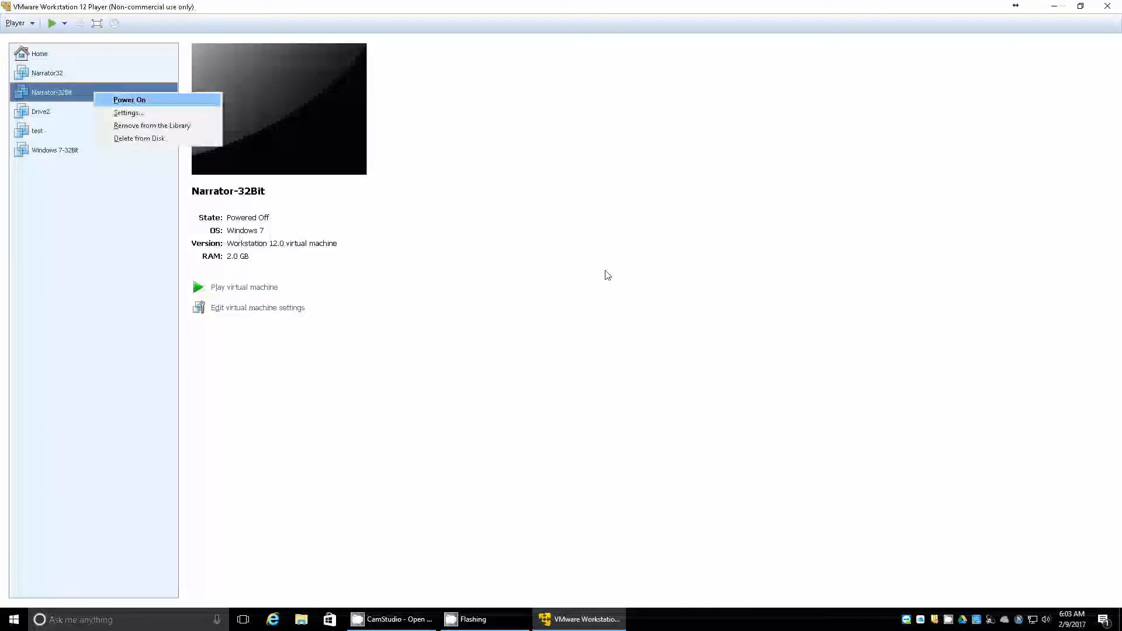
{"action": "key", "text": "Return"}
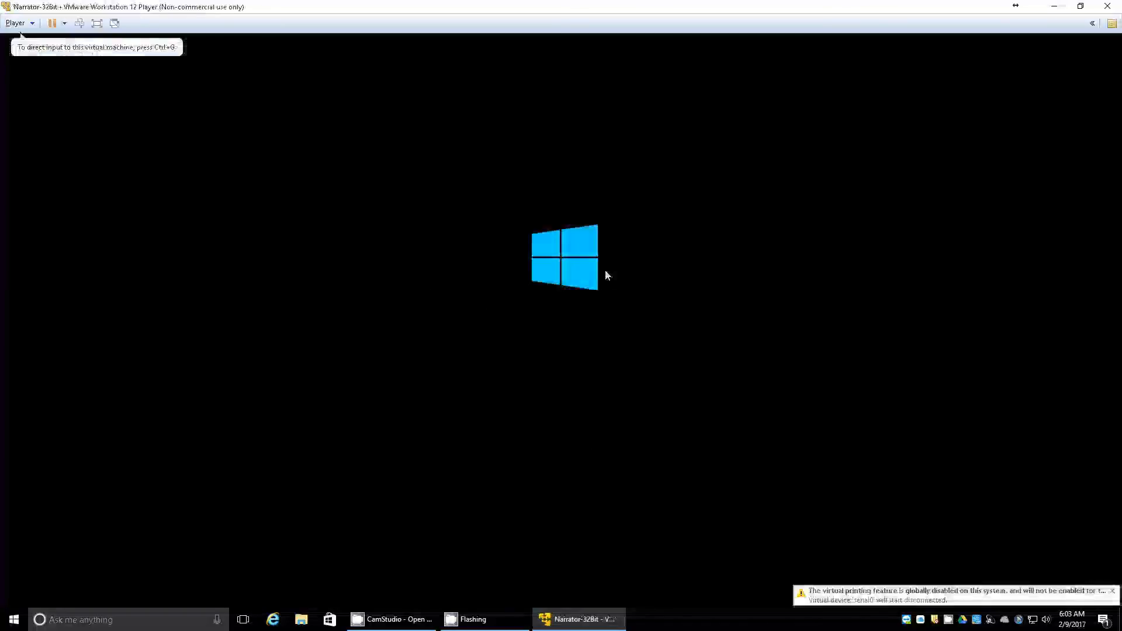
- Direct input to the running virtual machine, start Narrator in Windows Setup, and dismiss its scan mode introduction
{"action": "left_click", "coordinate": [606, 273]}
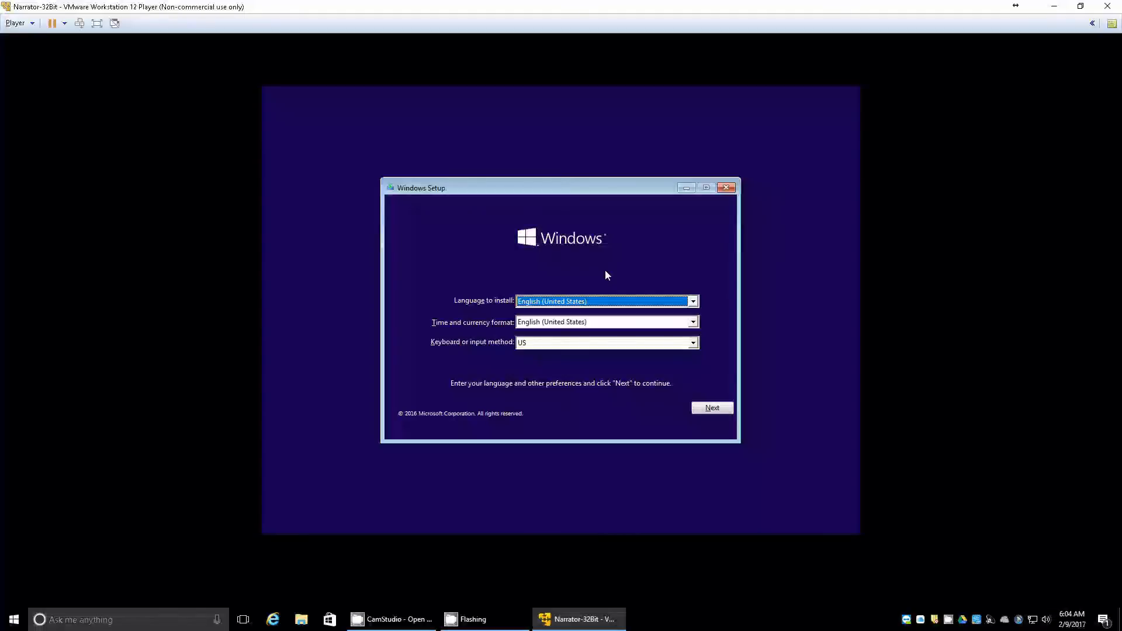
{"action": "key", "text": "ctrl+super+Return"}
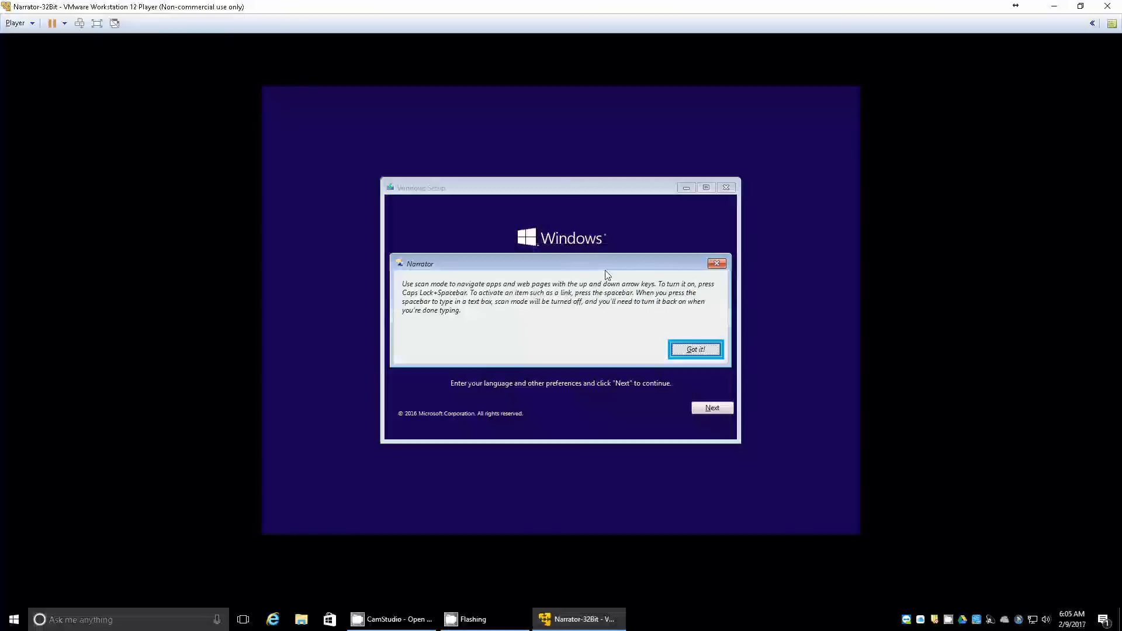
{"action": "key", "text": "Return"}
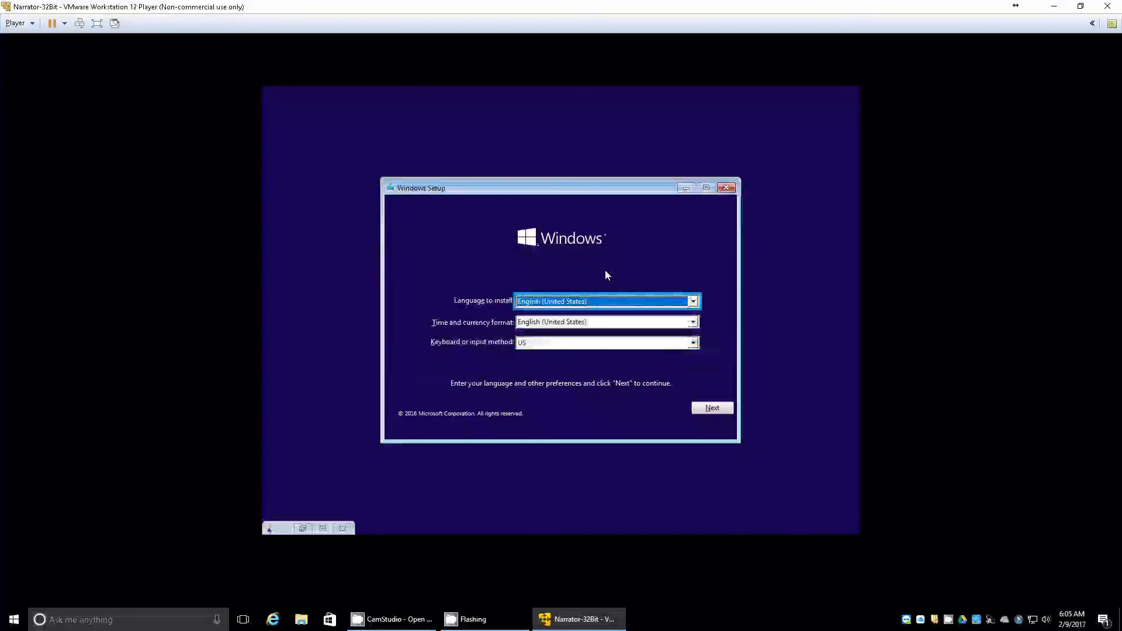
- Keep English (United States) for language and time format and the US keyboard, and continue past the Windows Setup preferences
{"action": "key", "text": "Tab"}
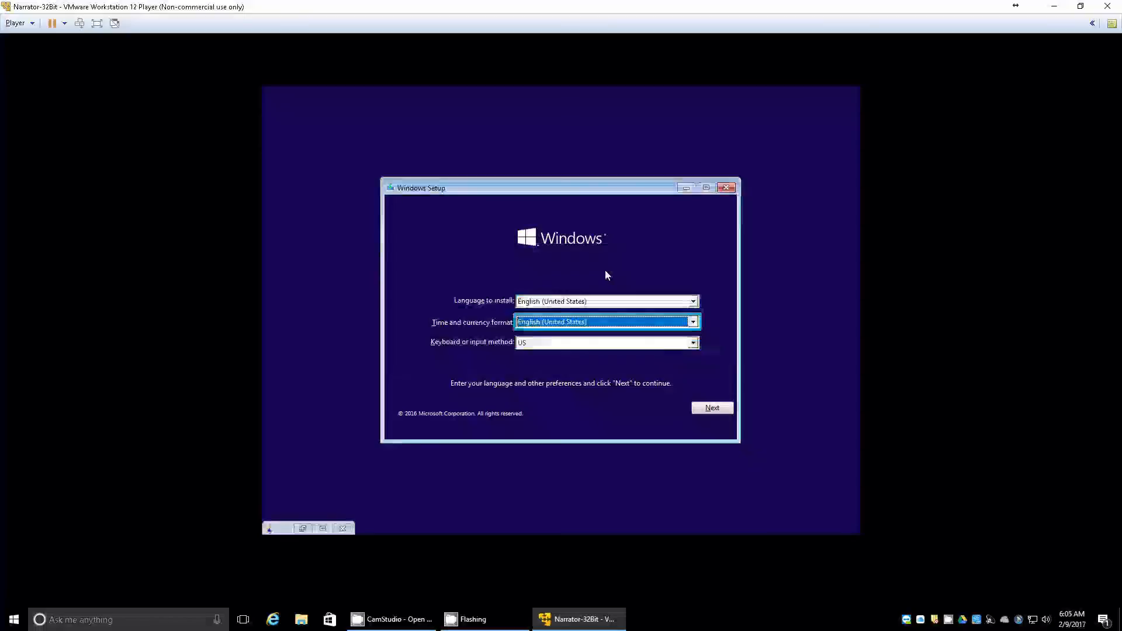
{"action": "key", "text": "Tab"}
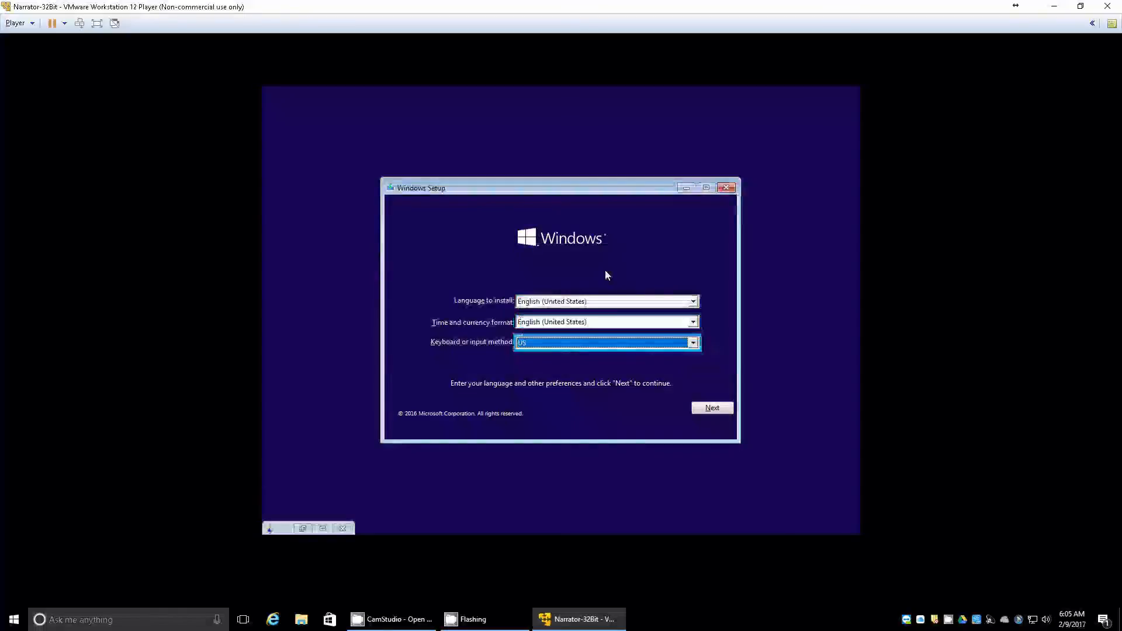
{"action": "key", "text": "Down"}
{"action": "key", "text": "Up"}
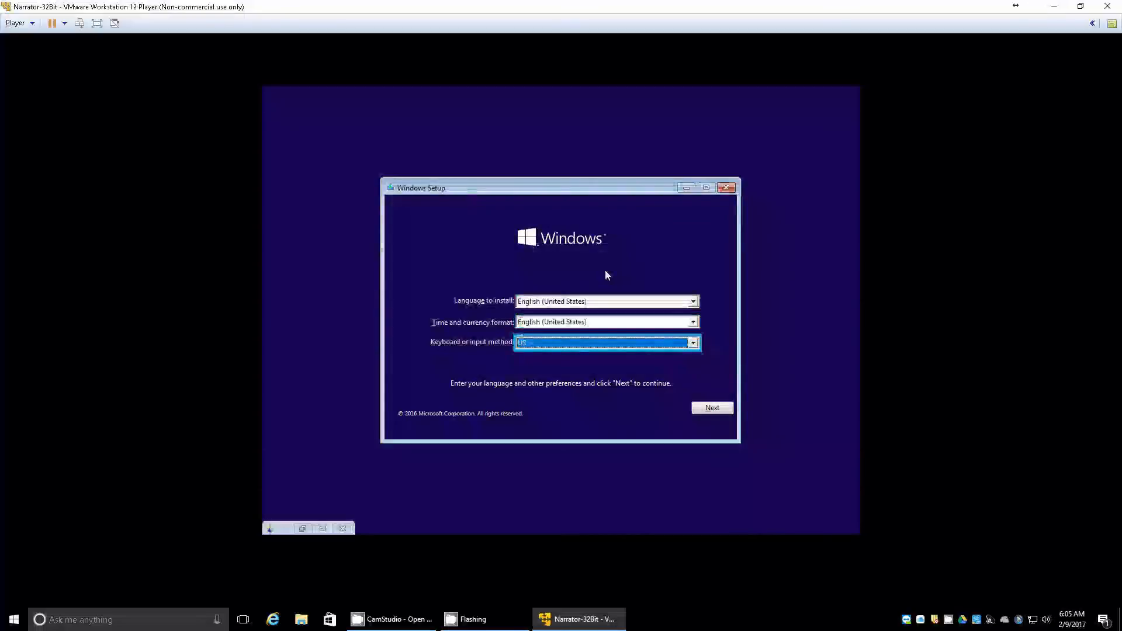
{"action": "key", "text": "shift+Tab"}
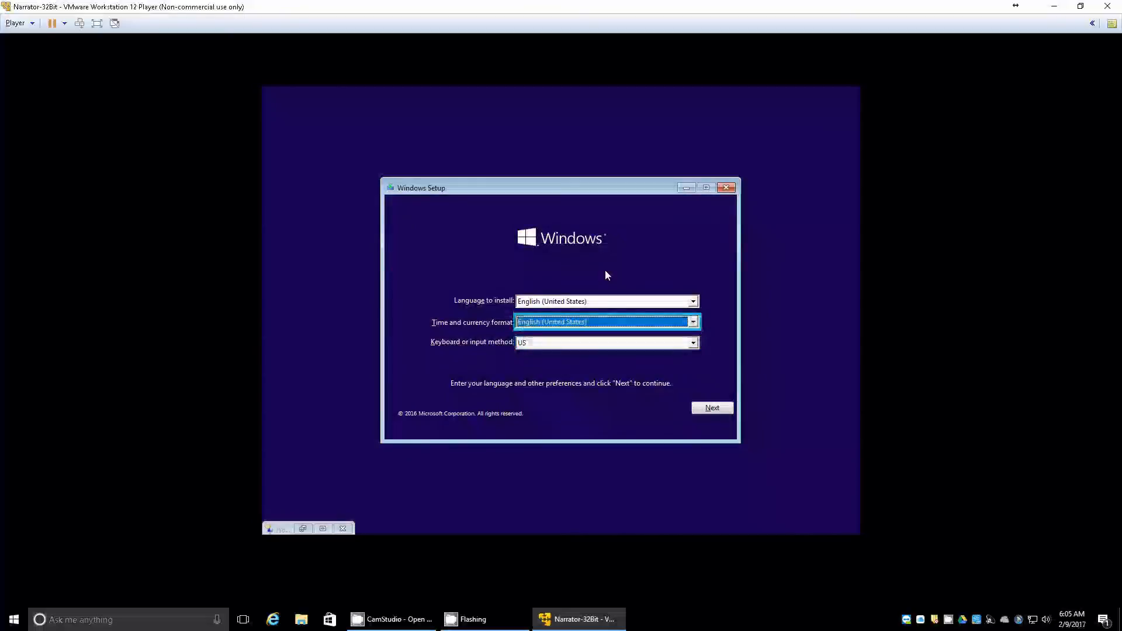
{"action": "key", "text": "Tab"}
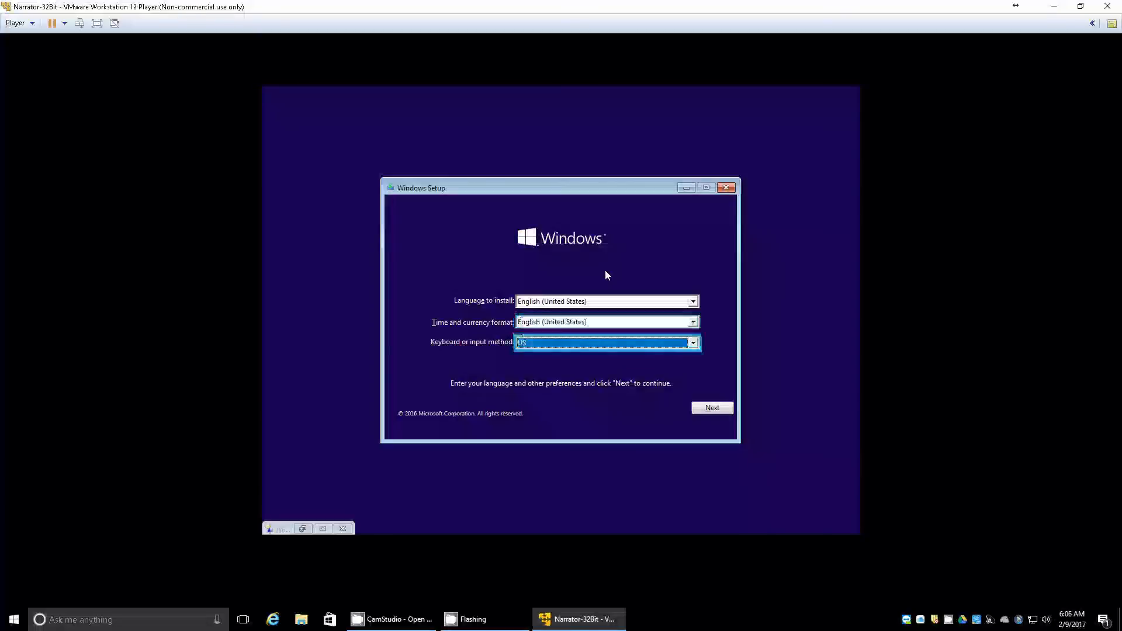
{"action": "key", "text": "Tab"}
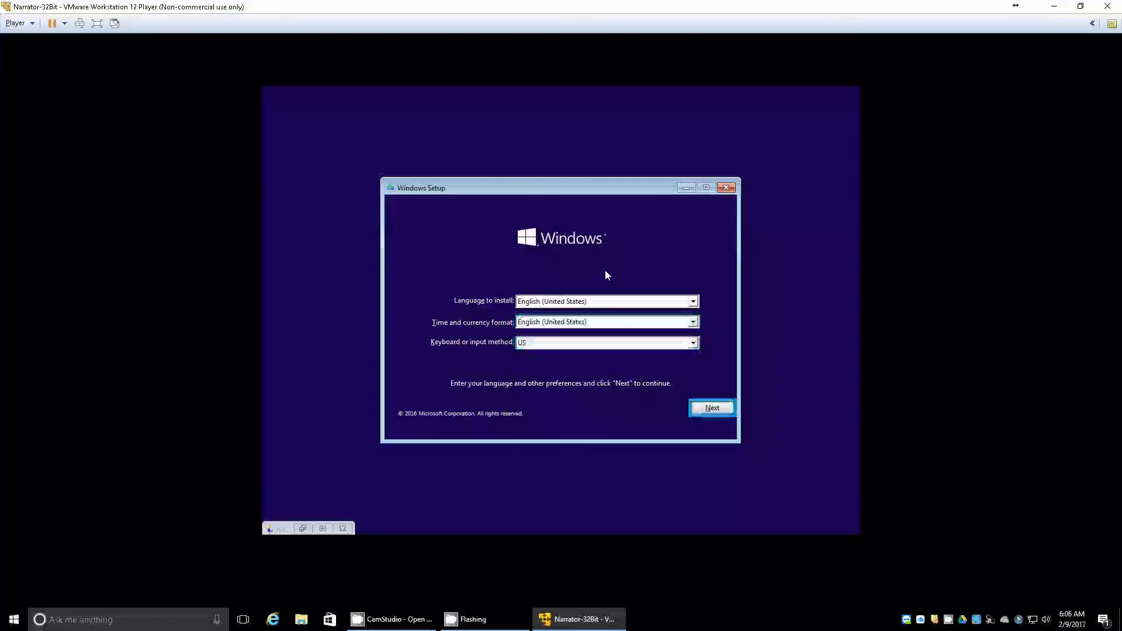
{"action": "key", "text": "Tab"}
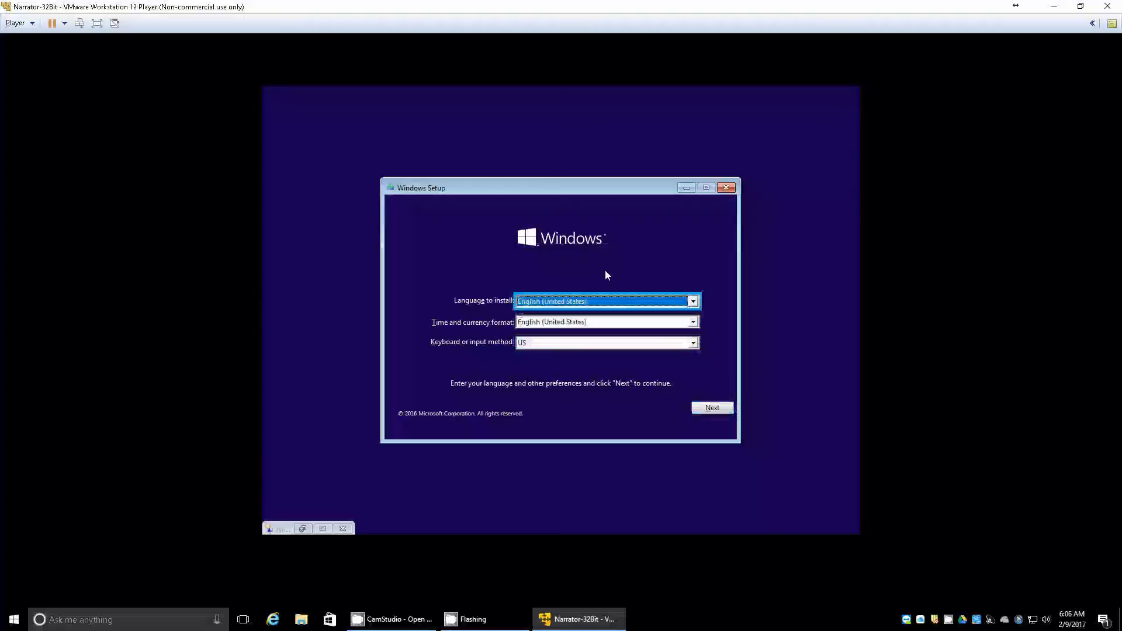
{"action": "key", "text": "Return"}
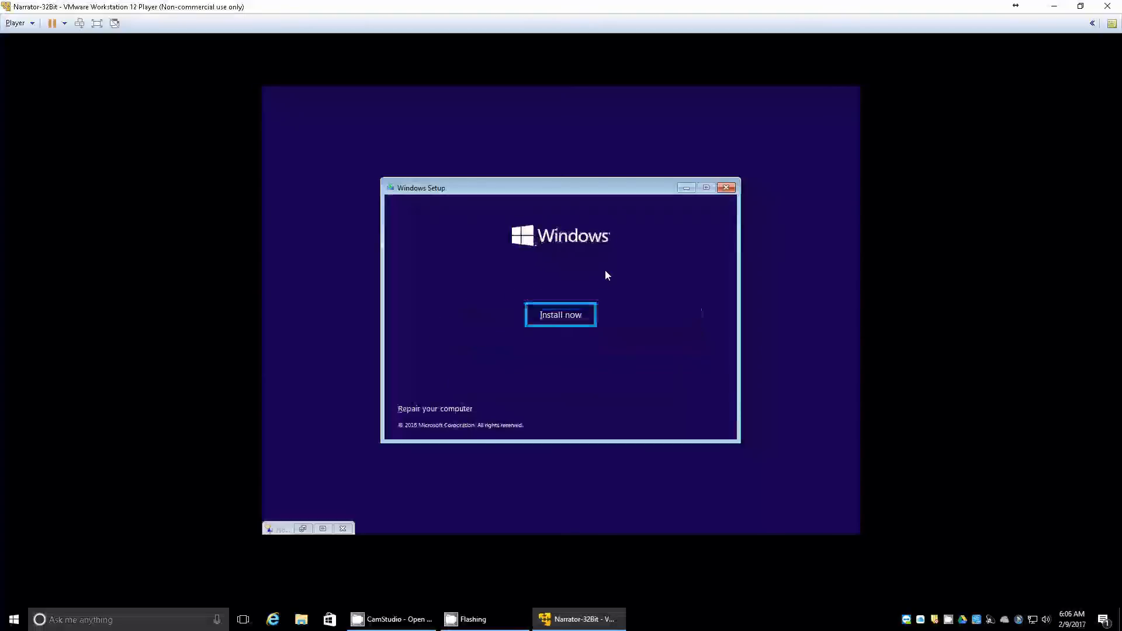
- Start the Windows installation rather than repairing the computer
{"action": "key", "text": "Tab"}
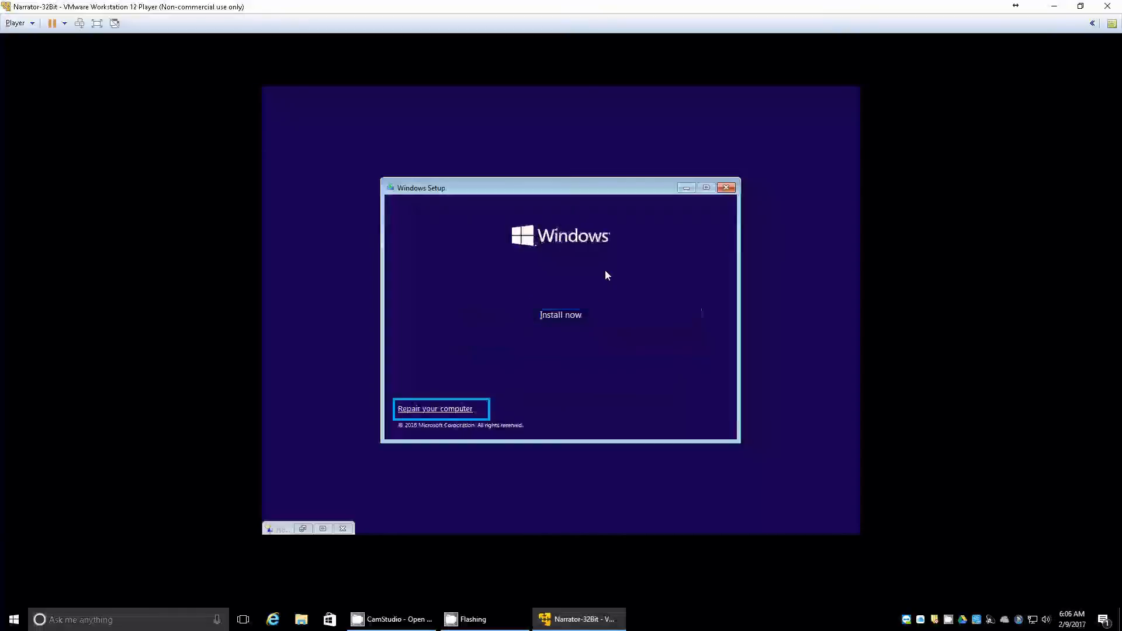
{"action": "key", "text": "Tab"}
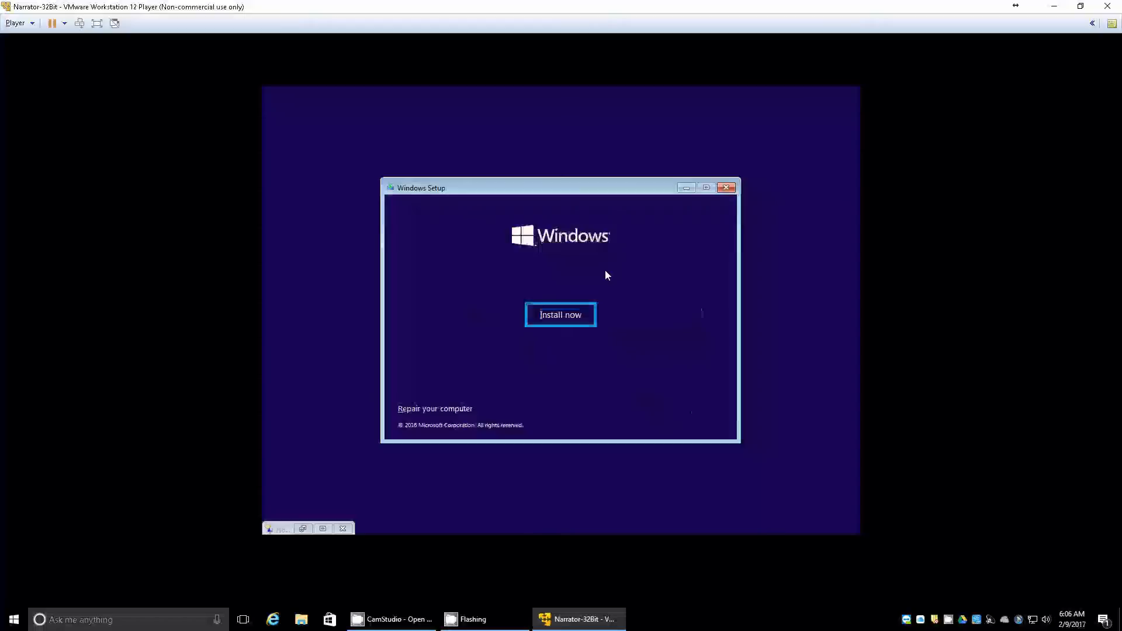
{"action": "key", "text": "Return"}
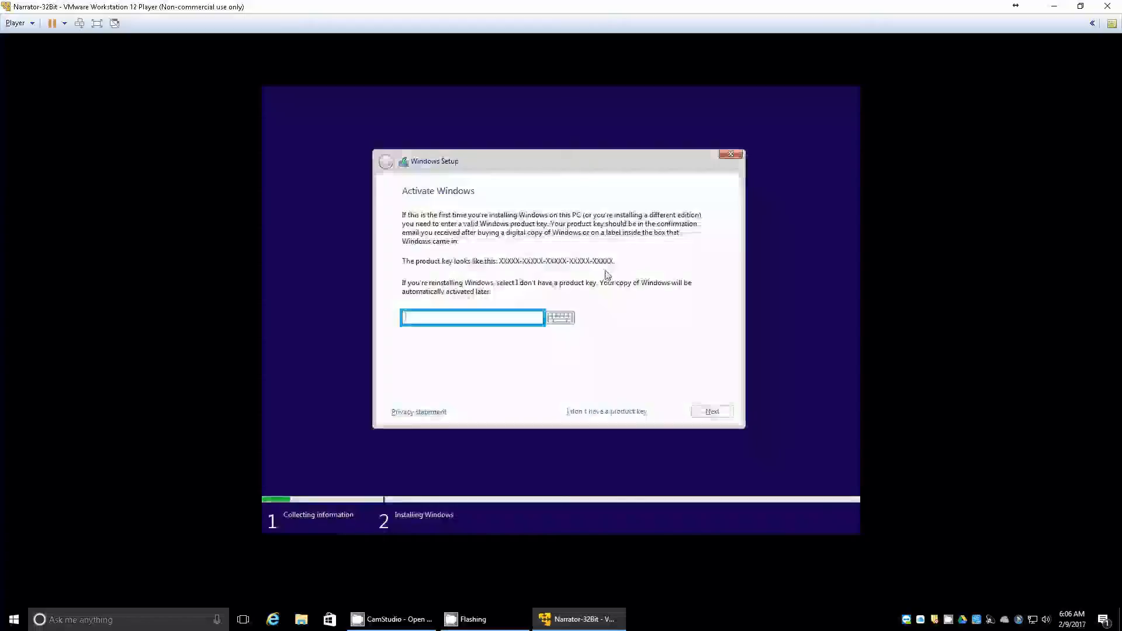
- Skip entering a product key on the Activate Windows page by declaring that there is none
{"action": "key", "text": "Tab"}
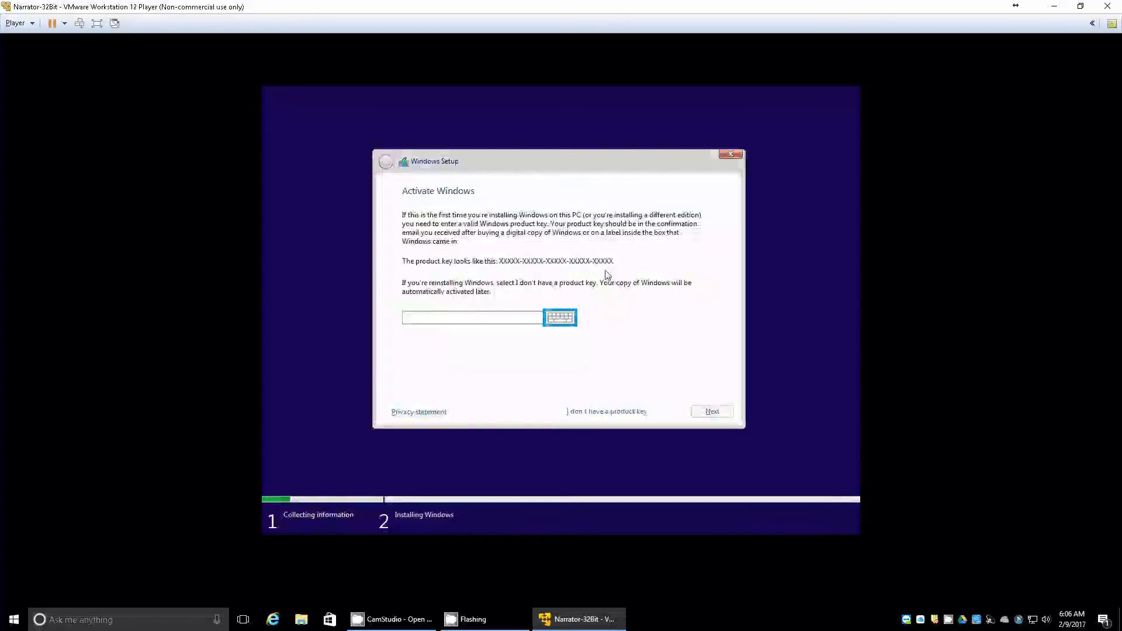
{"action": "key", "text": "Tab"}
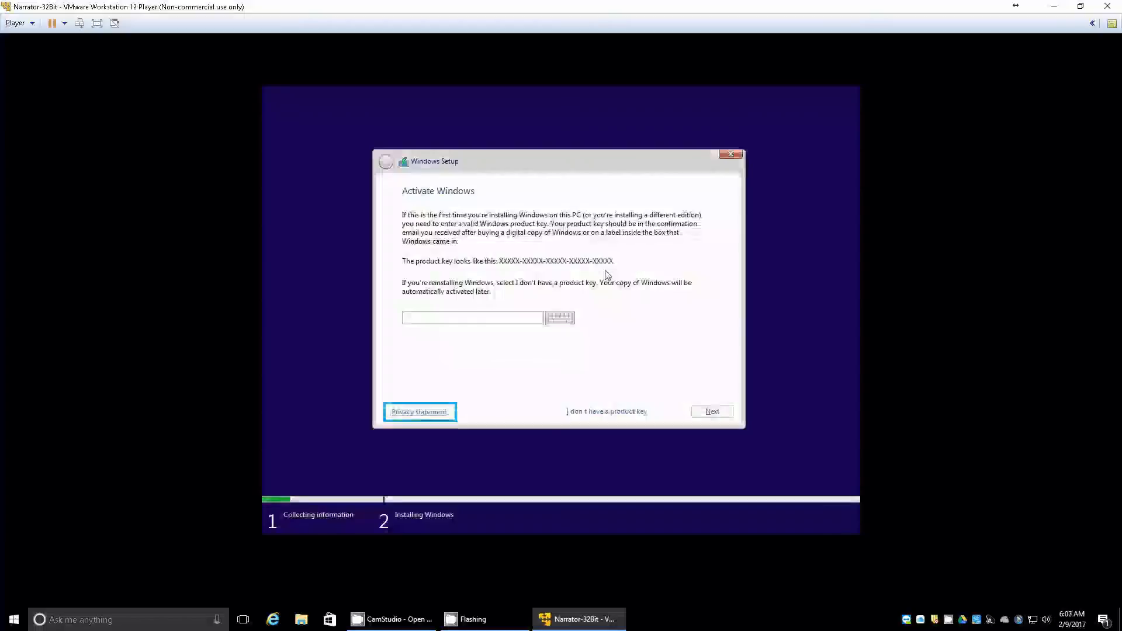
{"action": "key", "text": "shift+Tab"}
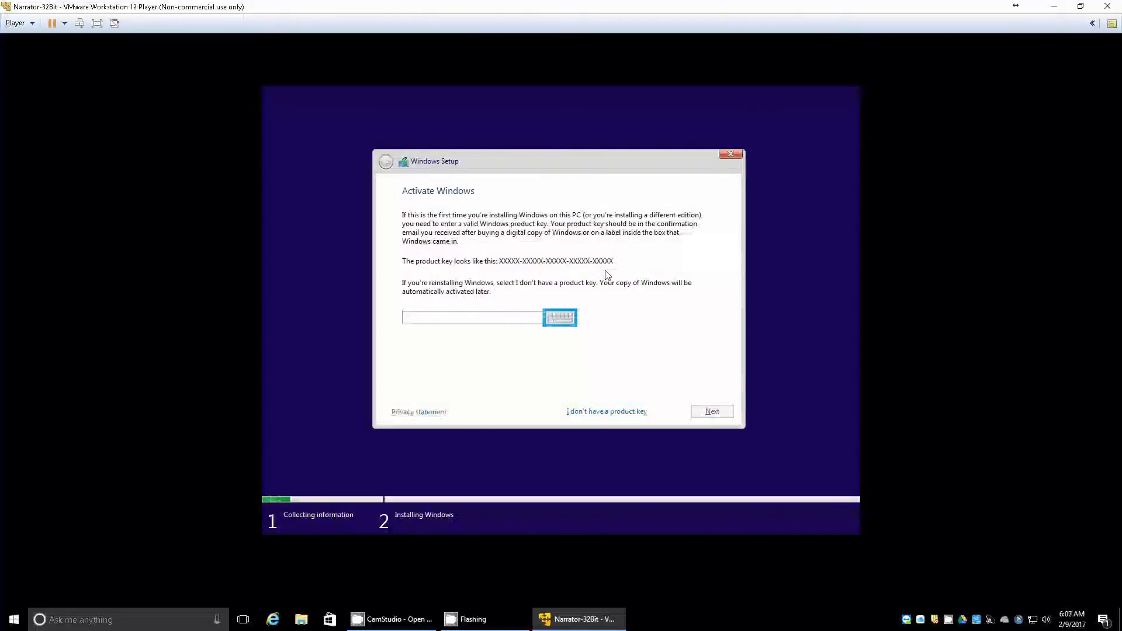
{"action": "key", "text": "Tab"}
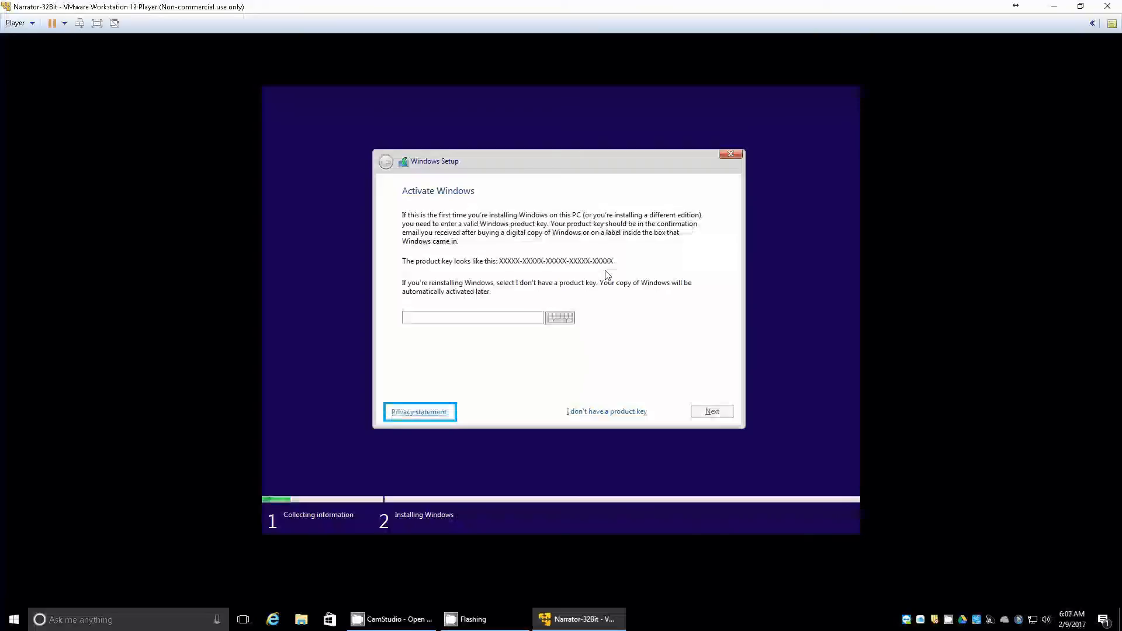
{"action": "key", "text": "Tab"}
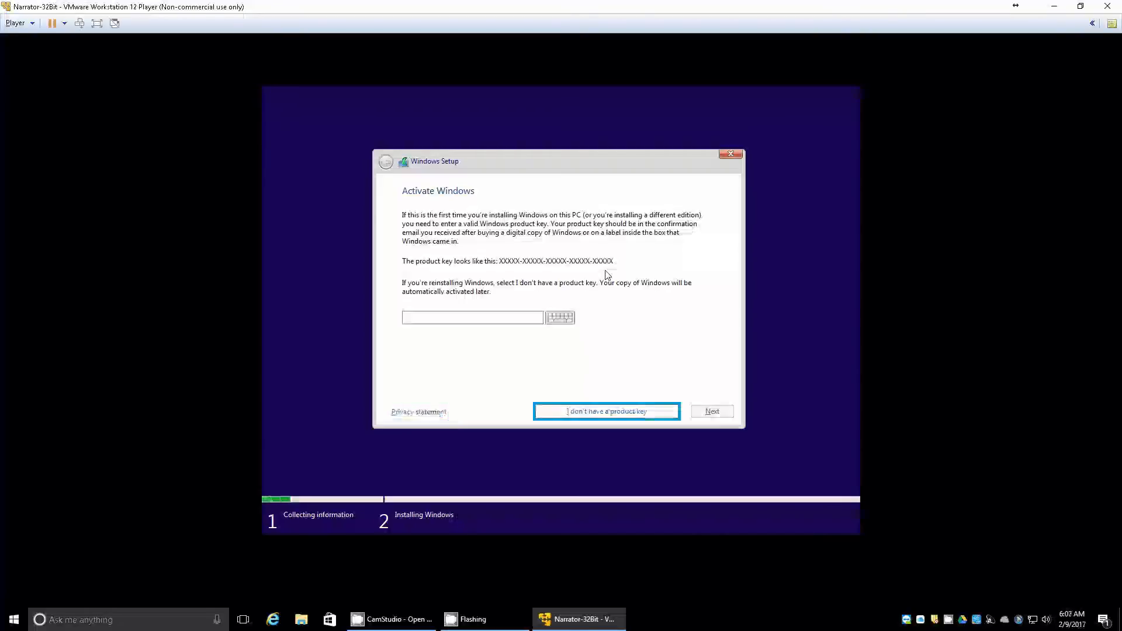
{"action": "key", "text": "Tab"}
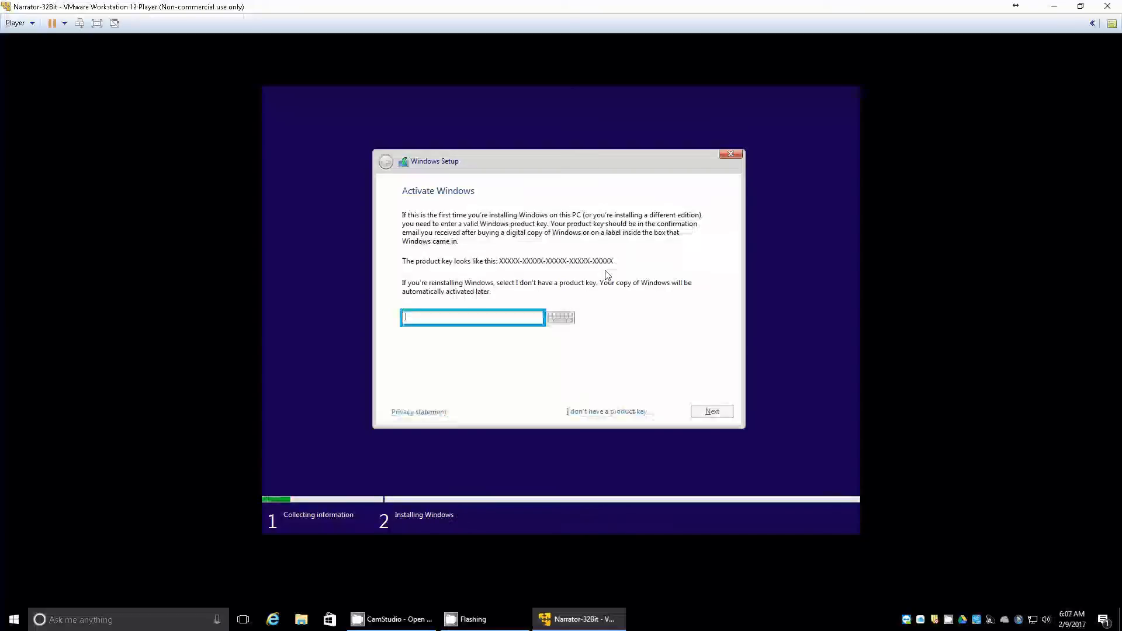
{"action": "key", "text": "shift+Tab"}
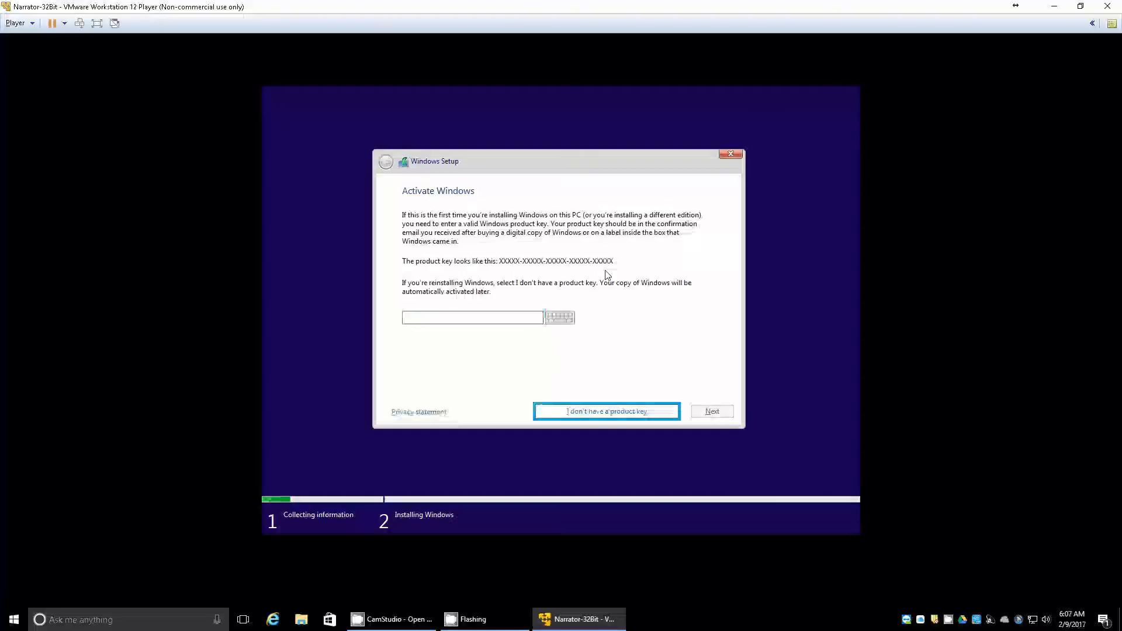
{"action": "key", "text": "Return"}
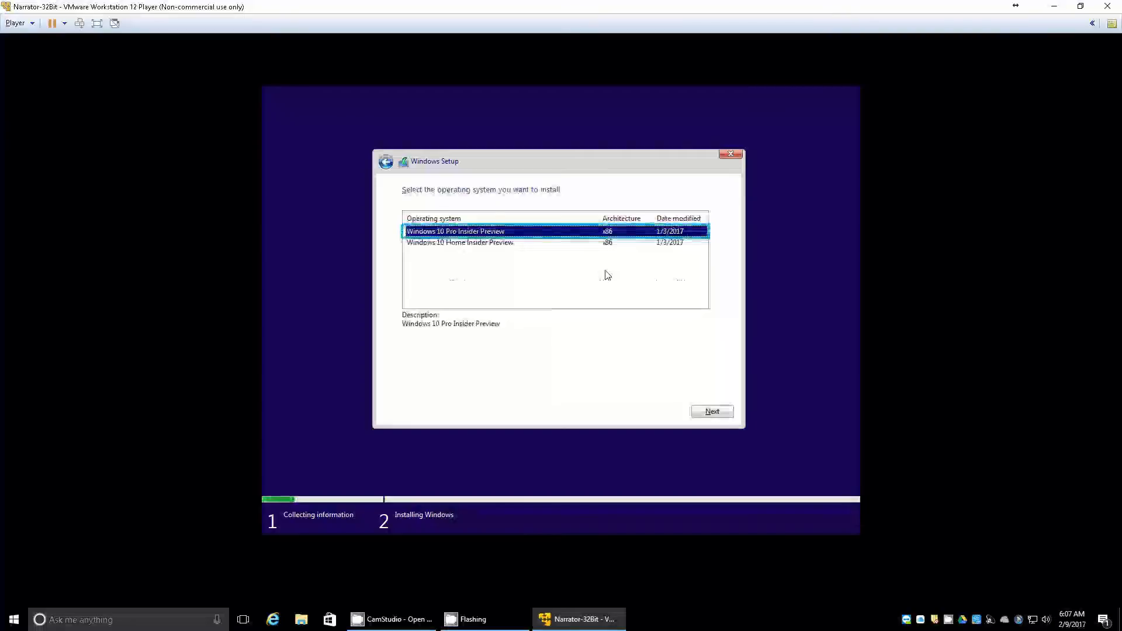
- Choose Windows 10 Pro Insider Preview (x86) as the operating system to install and continue
{"action": "key", "text": "Down"}
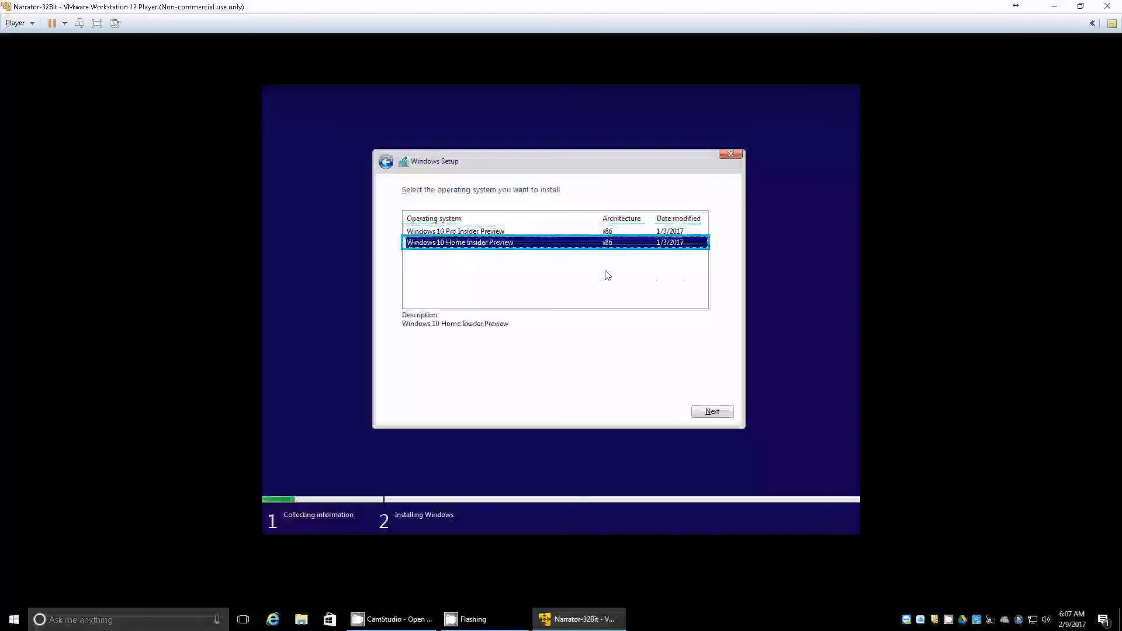
{"action": "key", "text": "Up"}
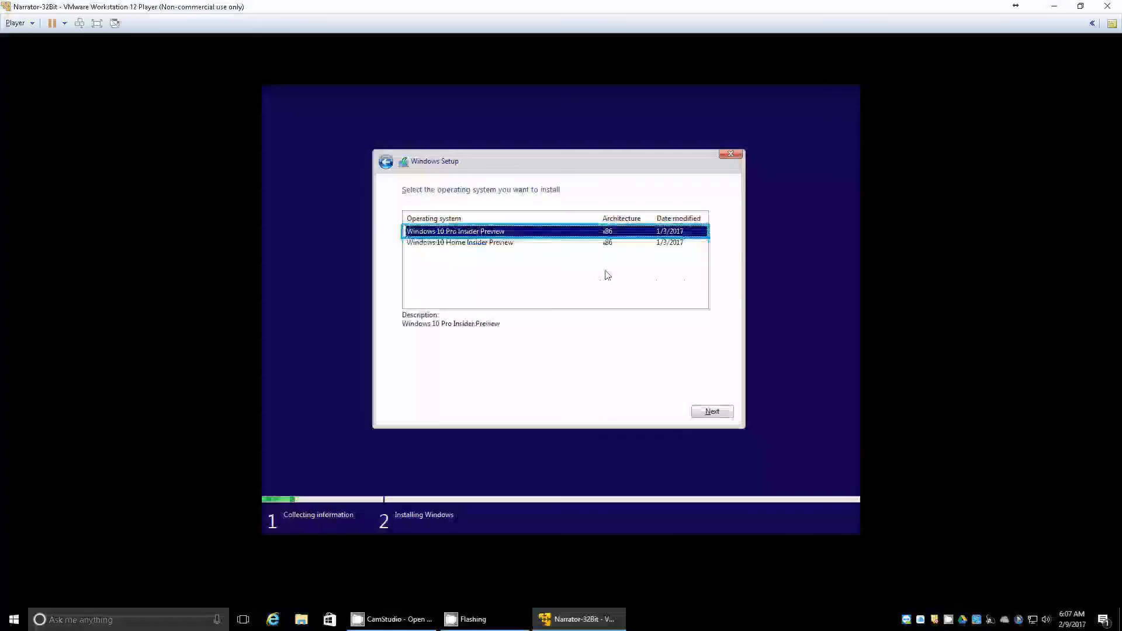
{"action": "key", "text": "Down"}
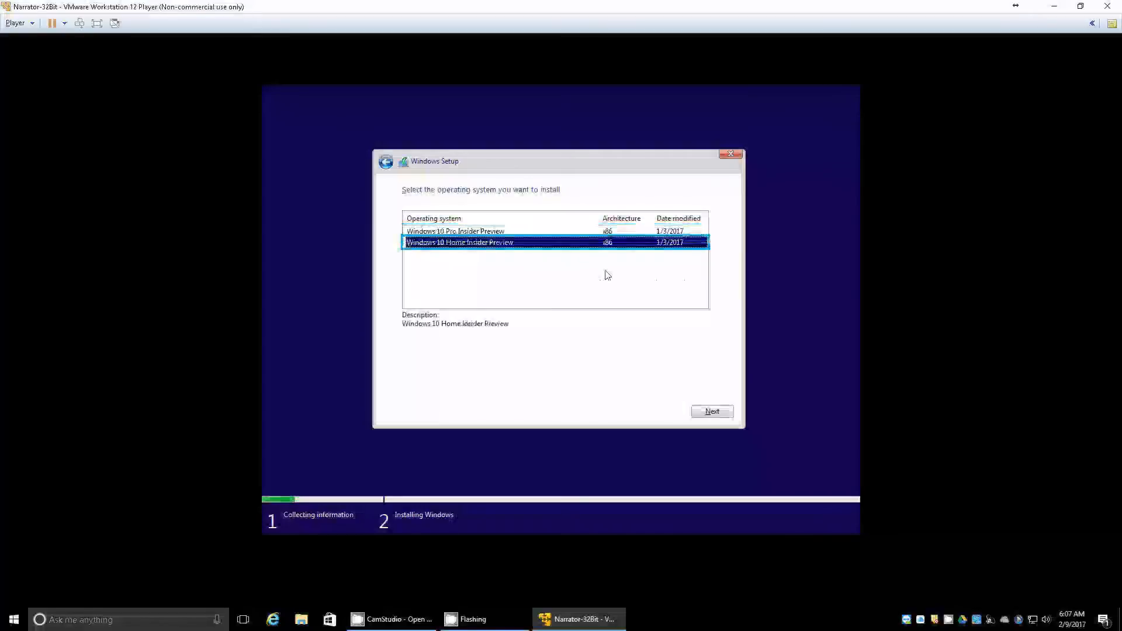
{"action": "key", "text": "Up"}
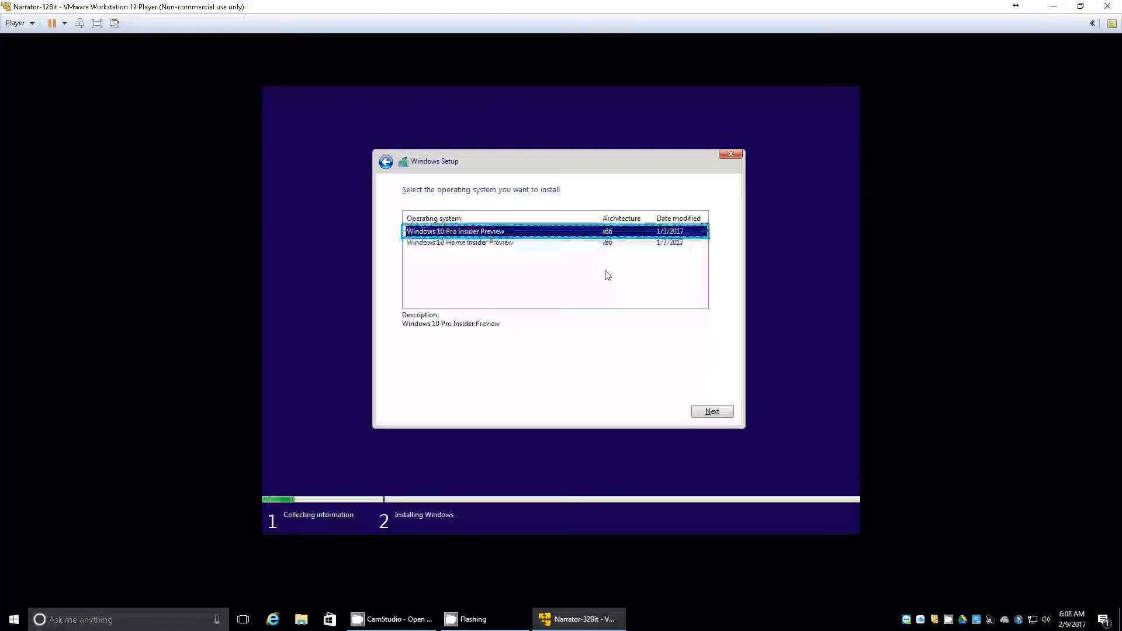
{"action": "key", "text": "Tab"}
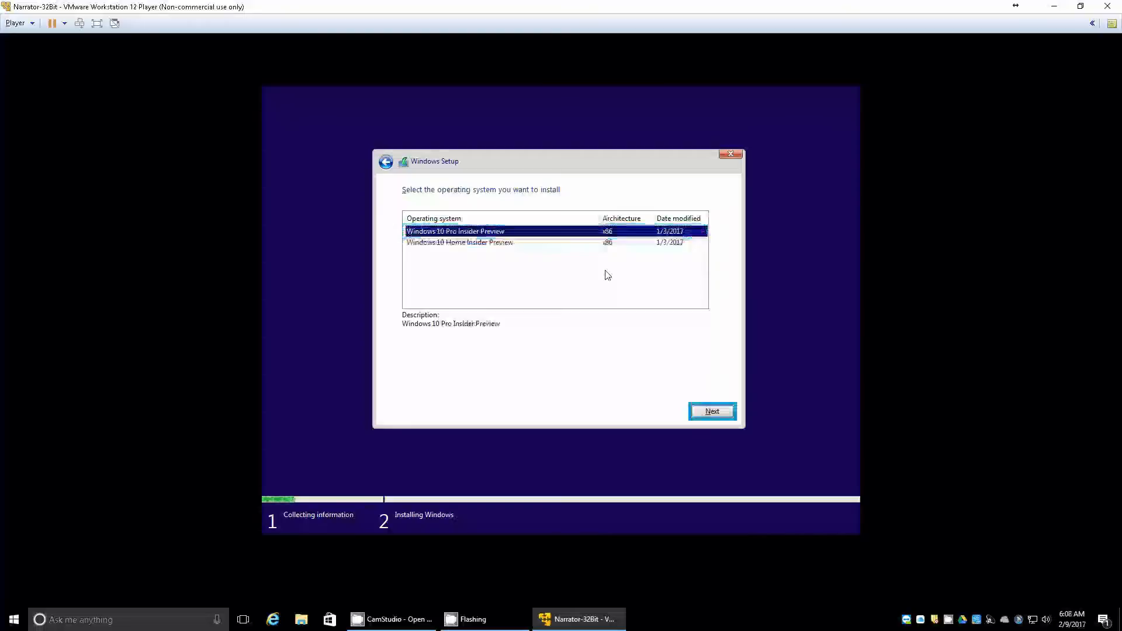
{"action": "key", "text": "Tab"}
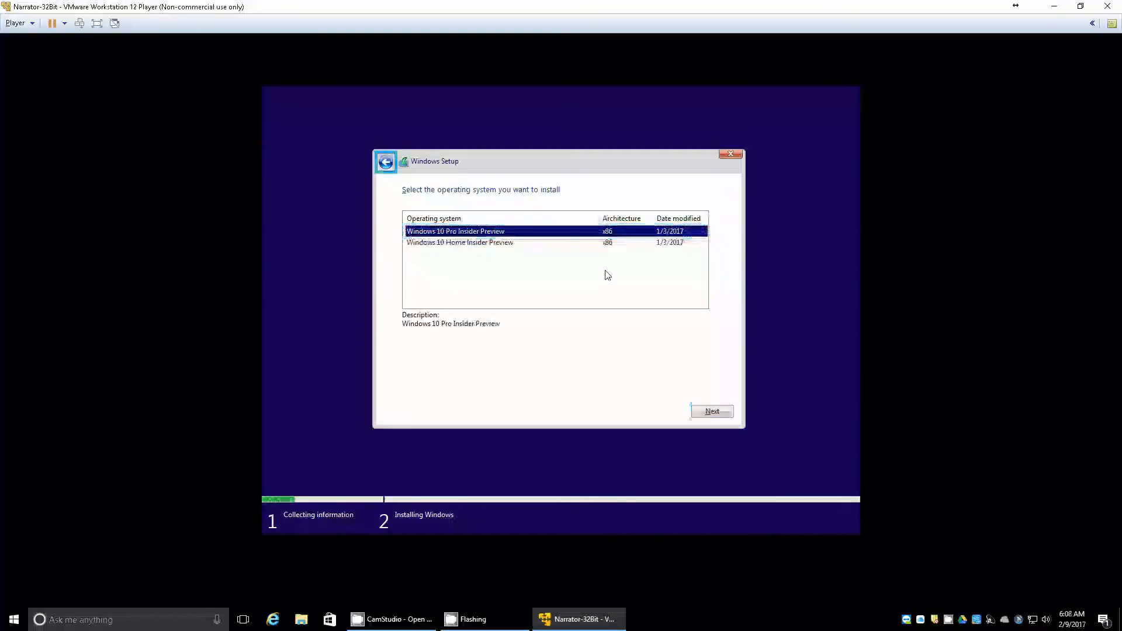
{"action": "key", "text": "Tab"}
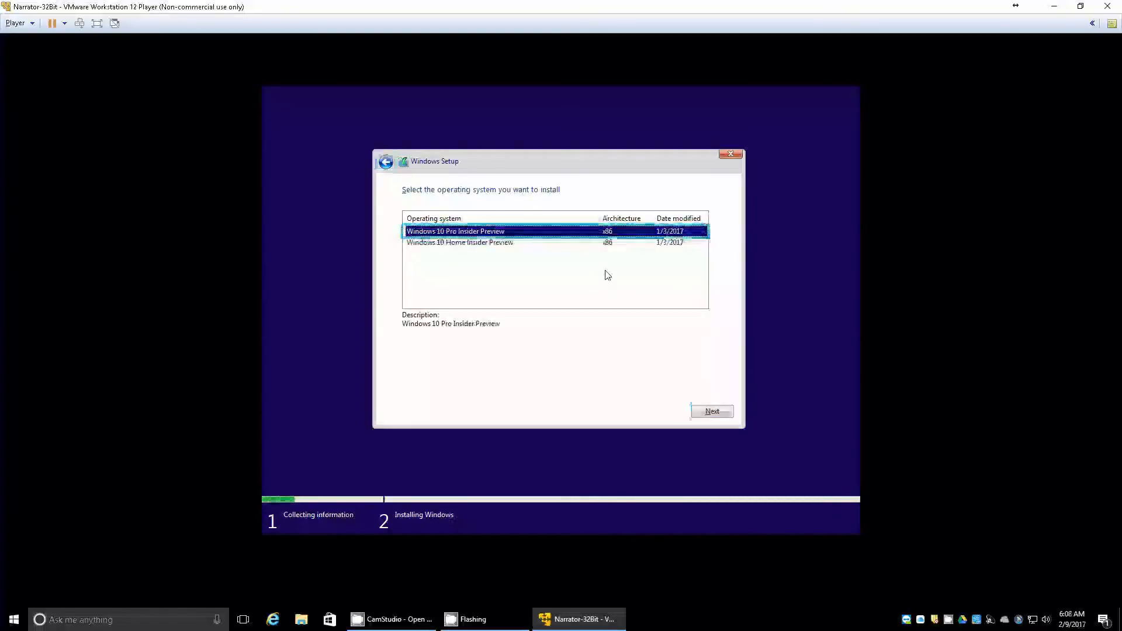
{"action": "key", "text": "Tab"}
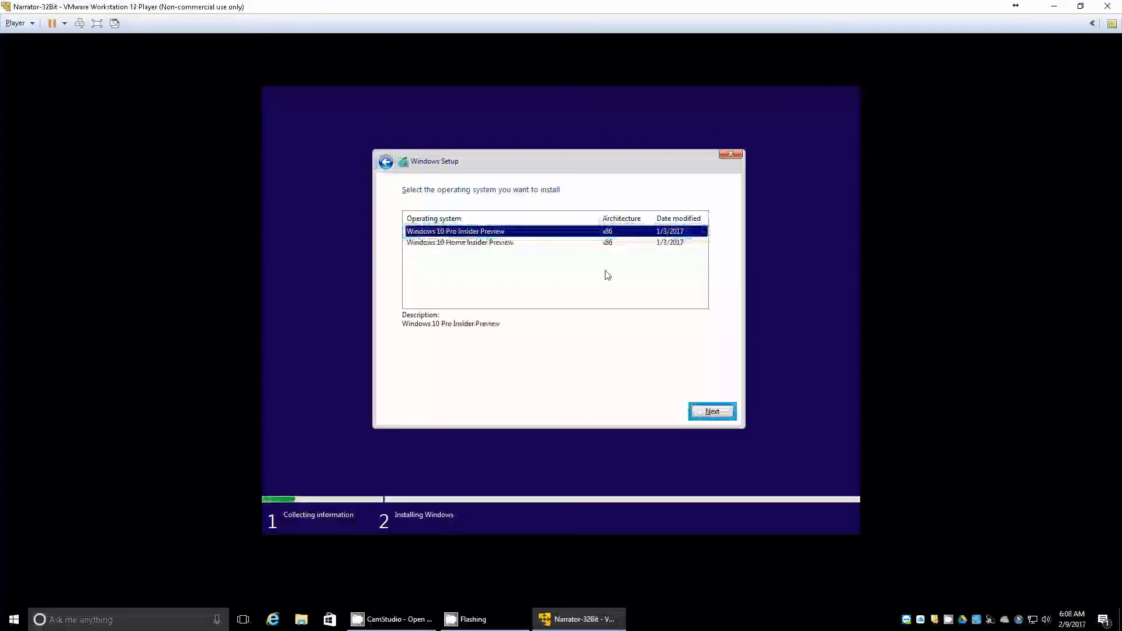
{"action": "key", "text": "Return"}
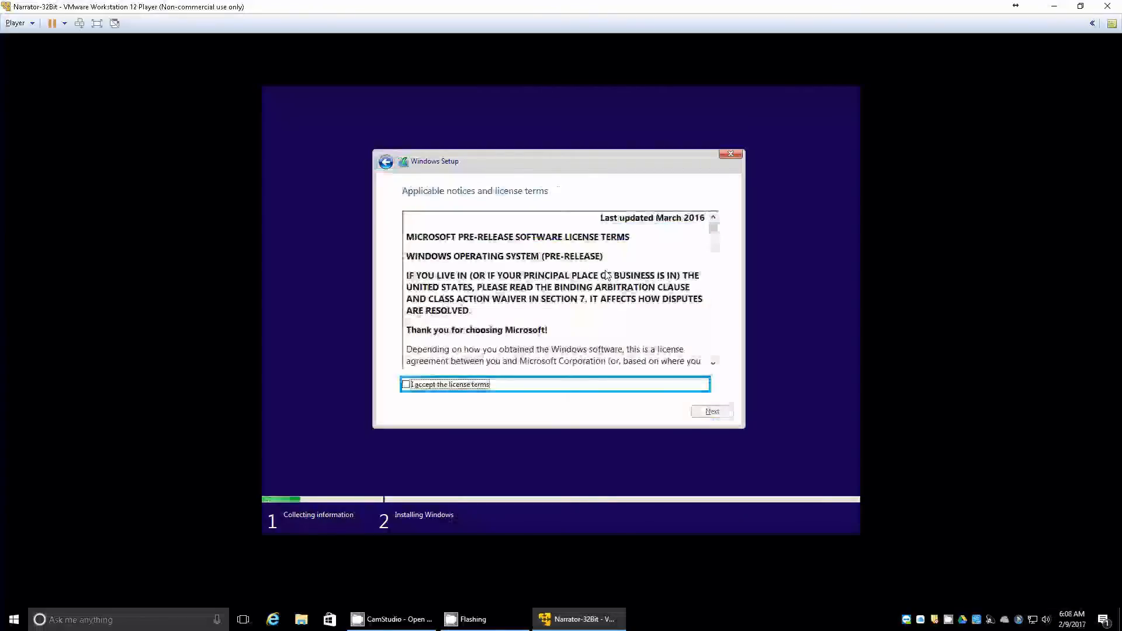
- Read the opening lines of the pre-release software license terms with Narrator, accept the terms and continue
{"action": "key", "text": "Tab"}
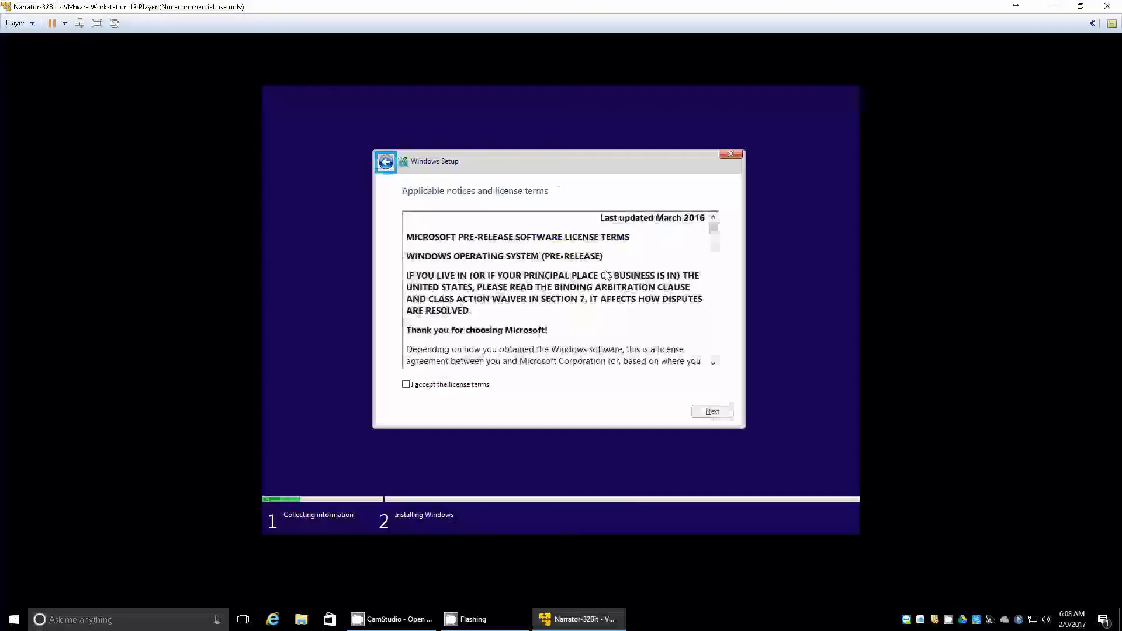
{"action": "key", "text": "Tab"}
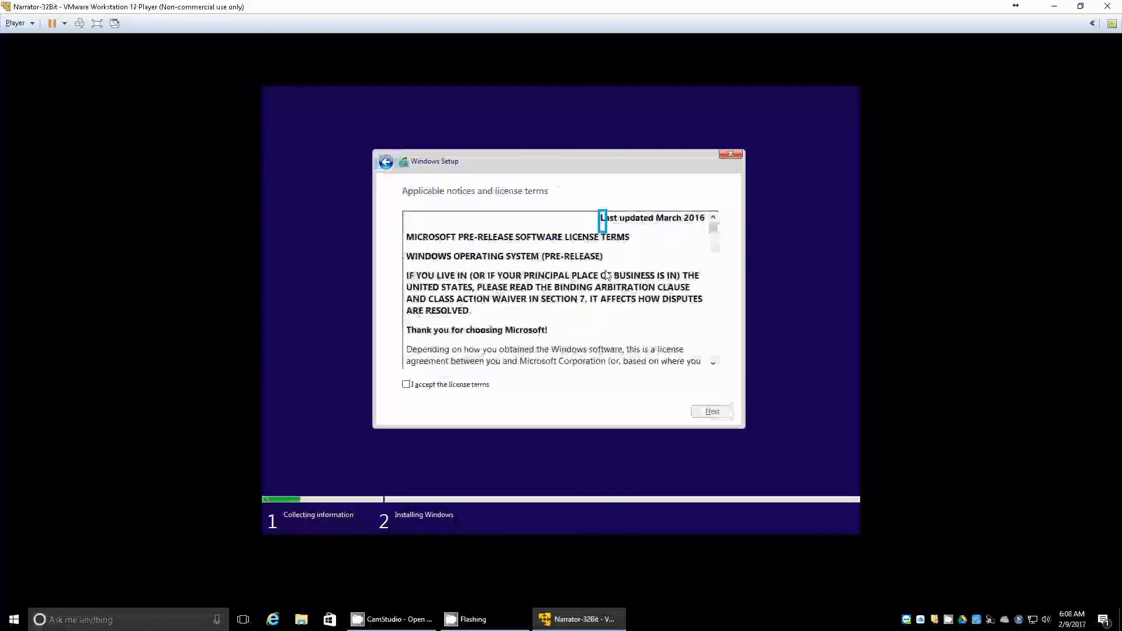
{"action": "key", "text": "Down"}
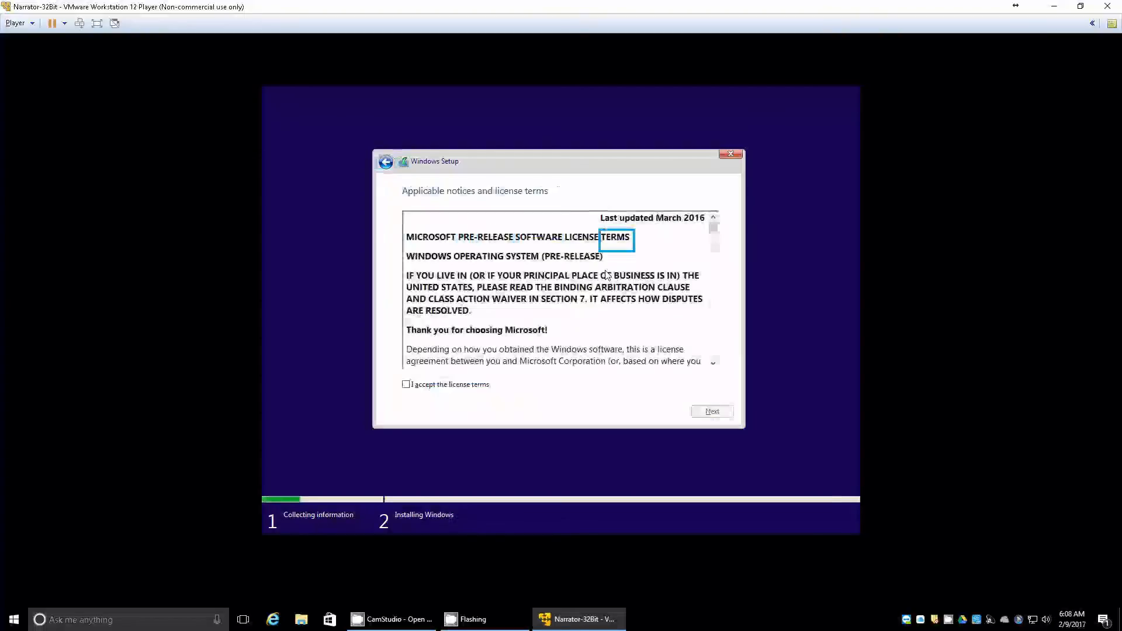
{"action": "key", "text": "Down"}
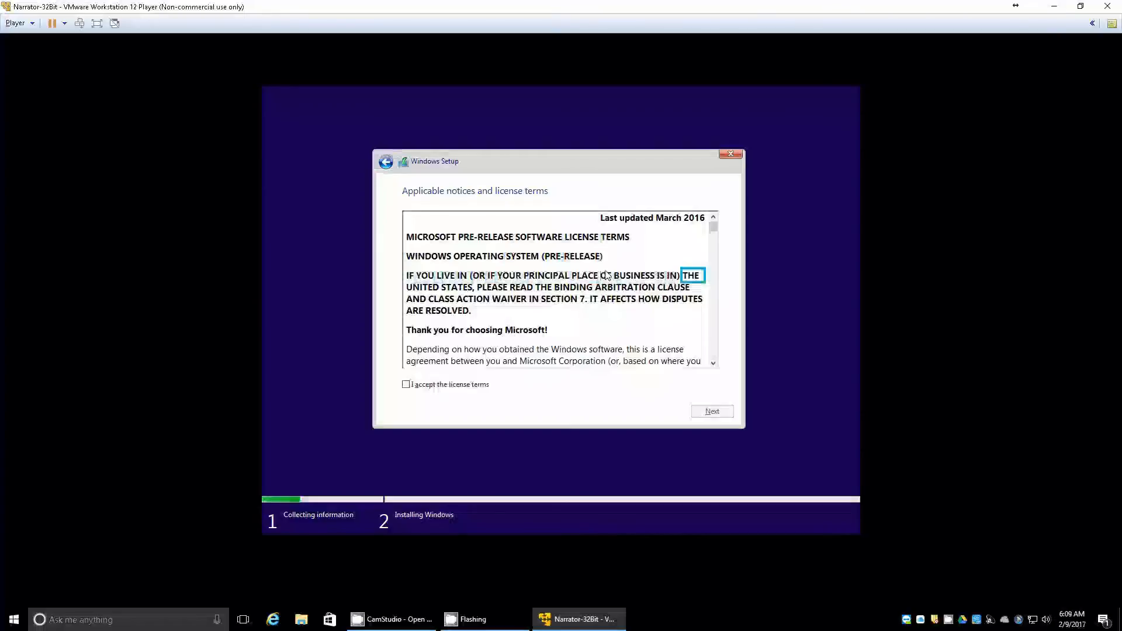
{"action": "key", "text": "Tab"}
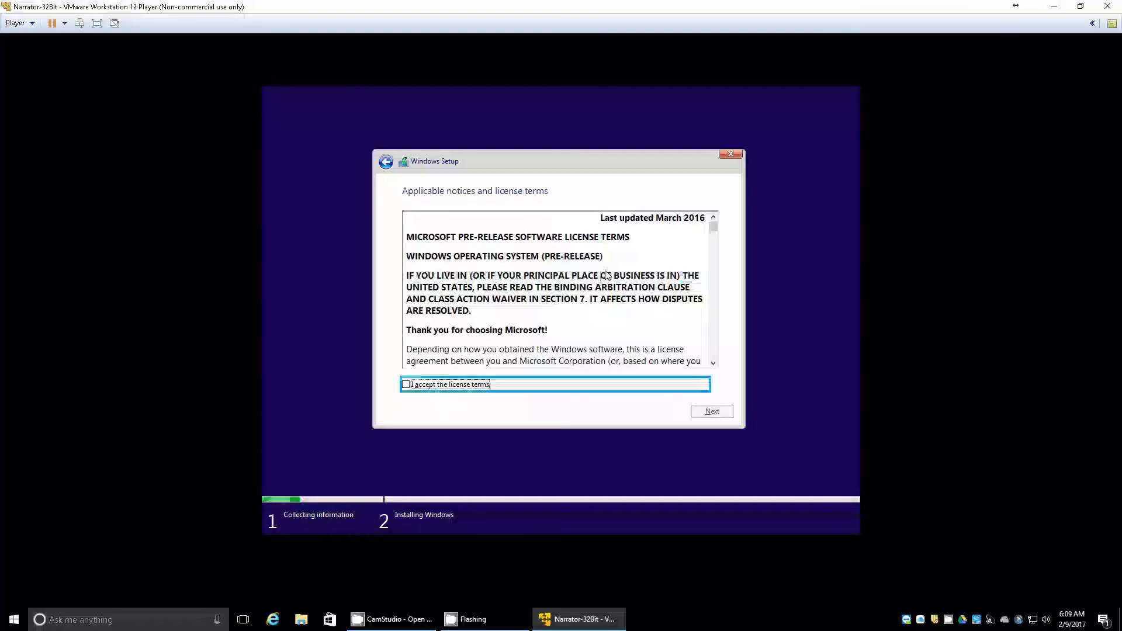
{"action": "key", "text": "space"}
{"action": "key", "text": "shift+Tab"}
{"action": "key", "text": "Tab"}
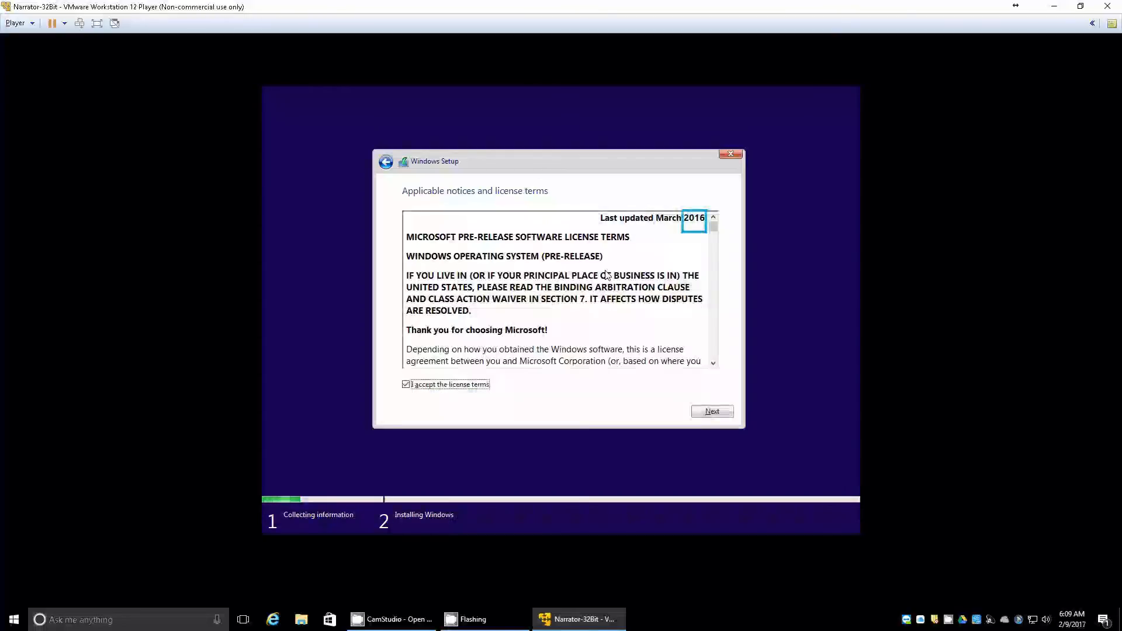
{"action": "key", "text": "Tab"}
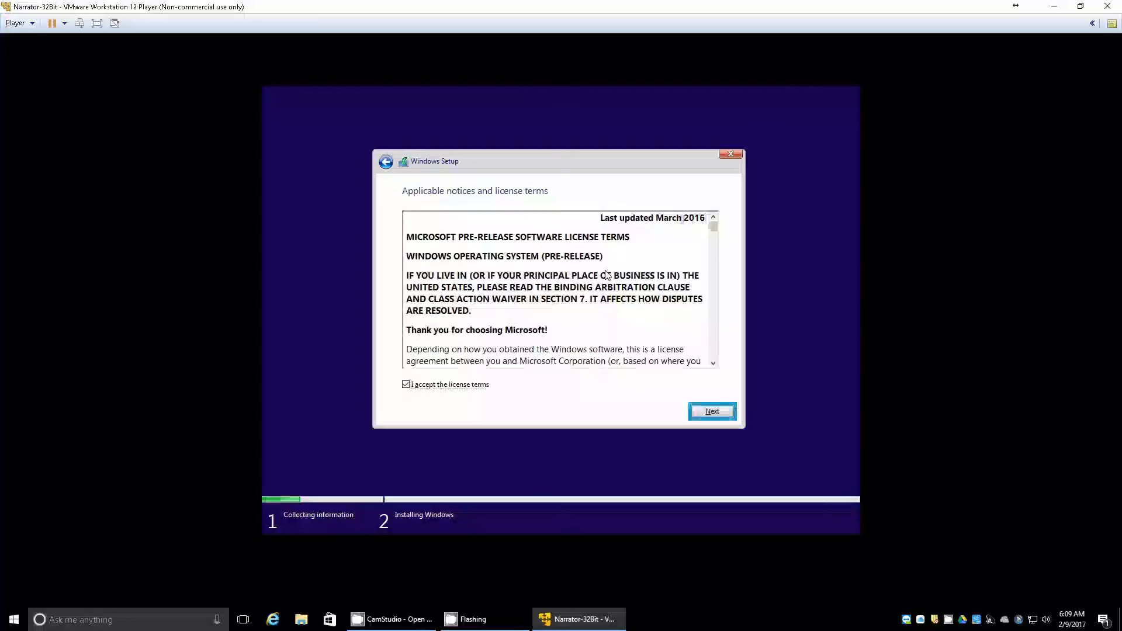
{"action": "key", "text": "Return"}
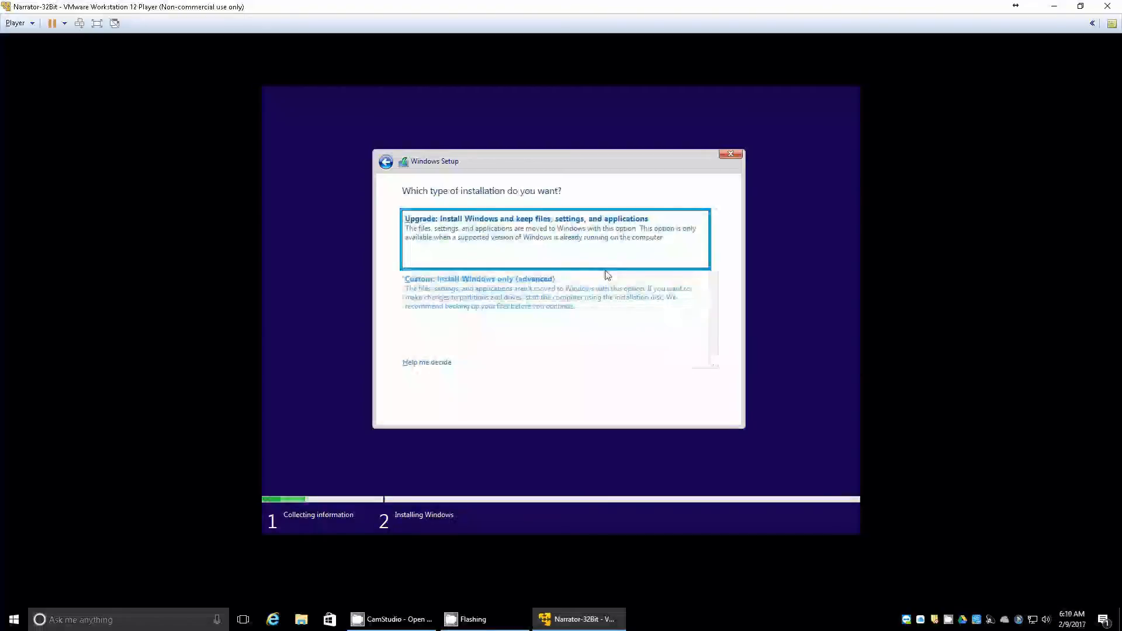
- Examine the Upgrade, Custom and Help me decide options on the installation type page with Narrator
{"action": "left_click", "coordinate": [608, 276]}
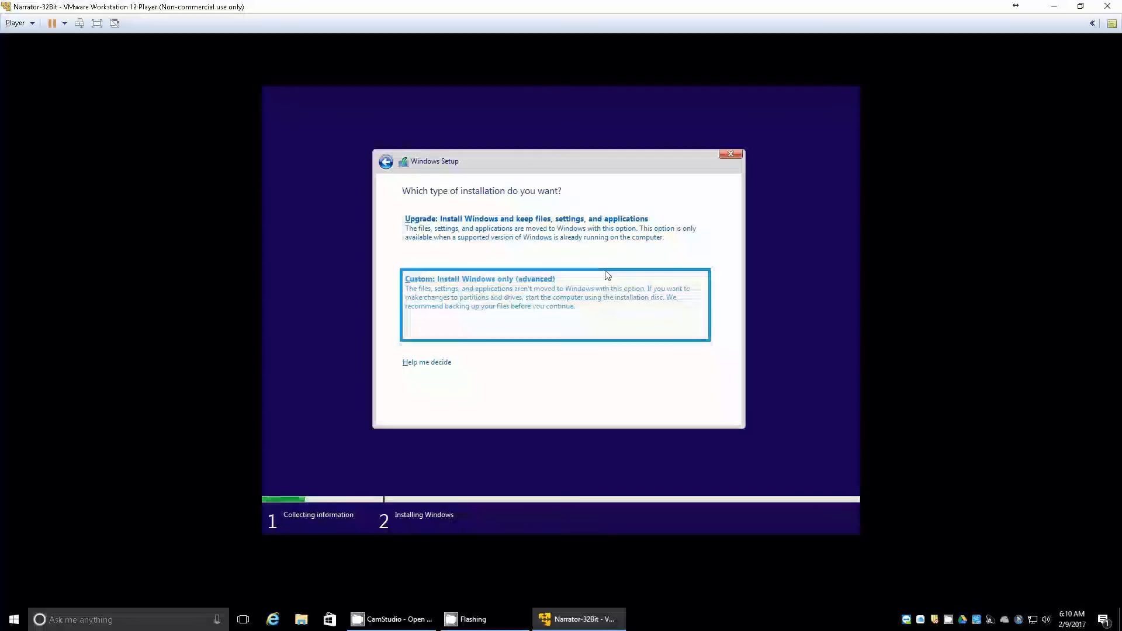
{"action": "key", "text": "Tab"}
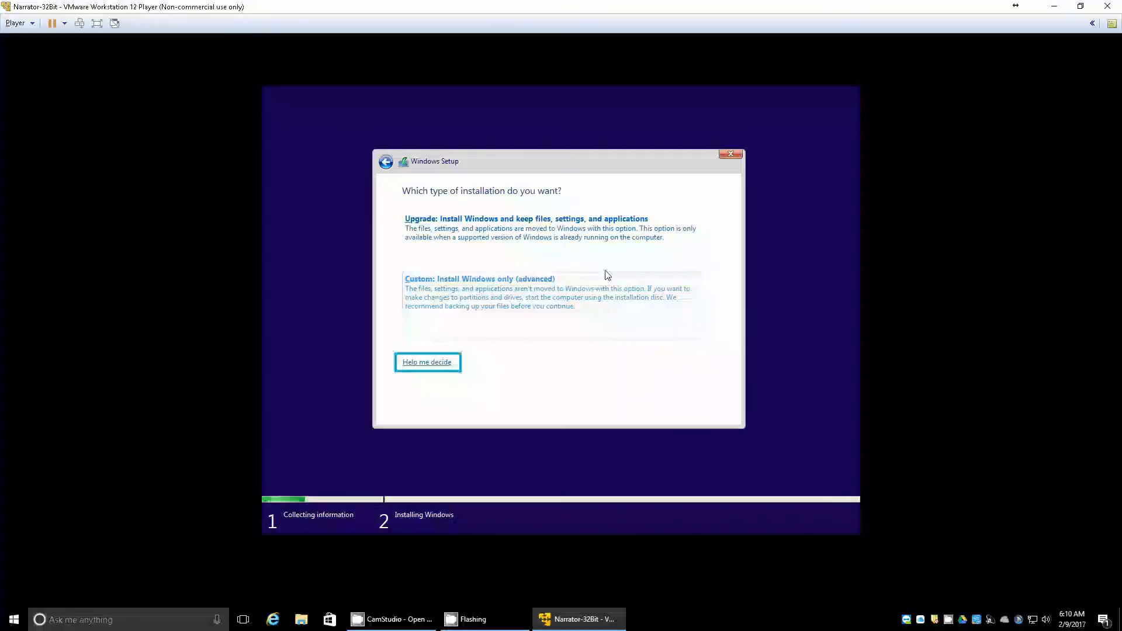
{"action": "left_click", "coordinate": [608, 275]}
{"action": "key", "text": "Tab"}
{"action": "key", "text": "shift+Tab"}
{"action": "key", "text": "shift+Tab"}
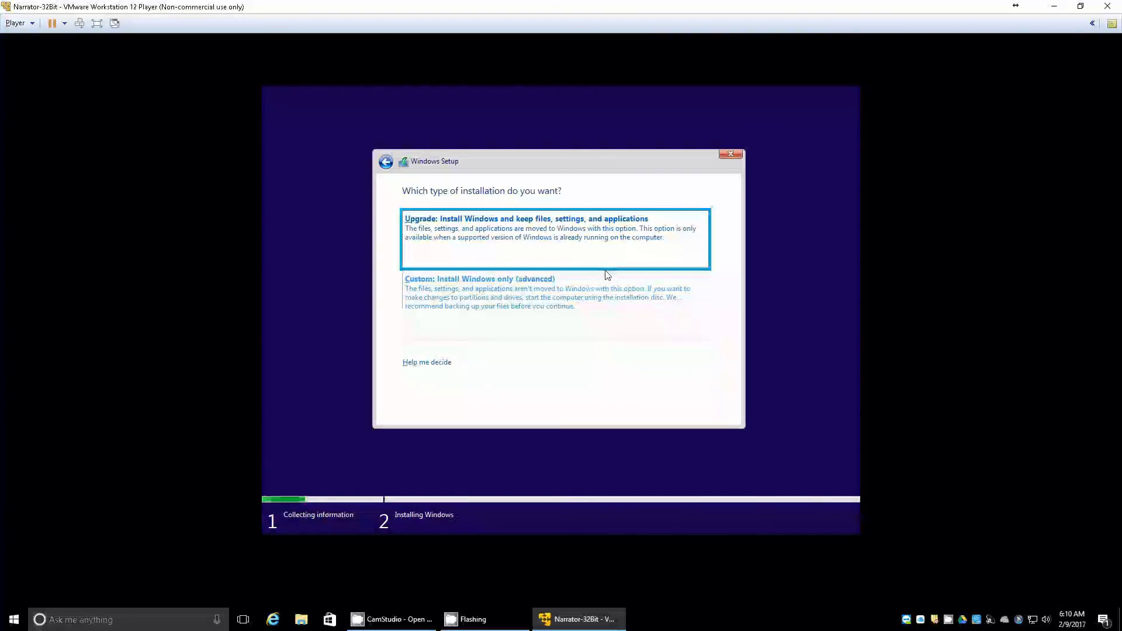
{"action": "left_click", "coordinate": [608, 274]}
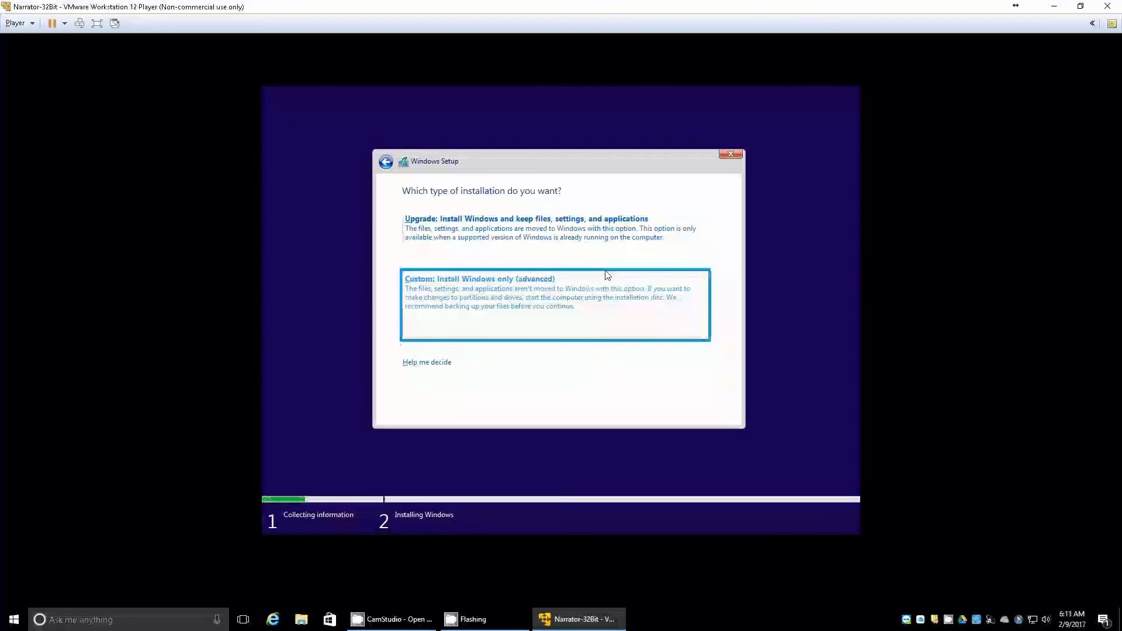
{"action": "key", "text": "Tab"}
{"action": "key", "text": "shift+Tab"}
{"action": "key", "text": "Tab"}
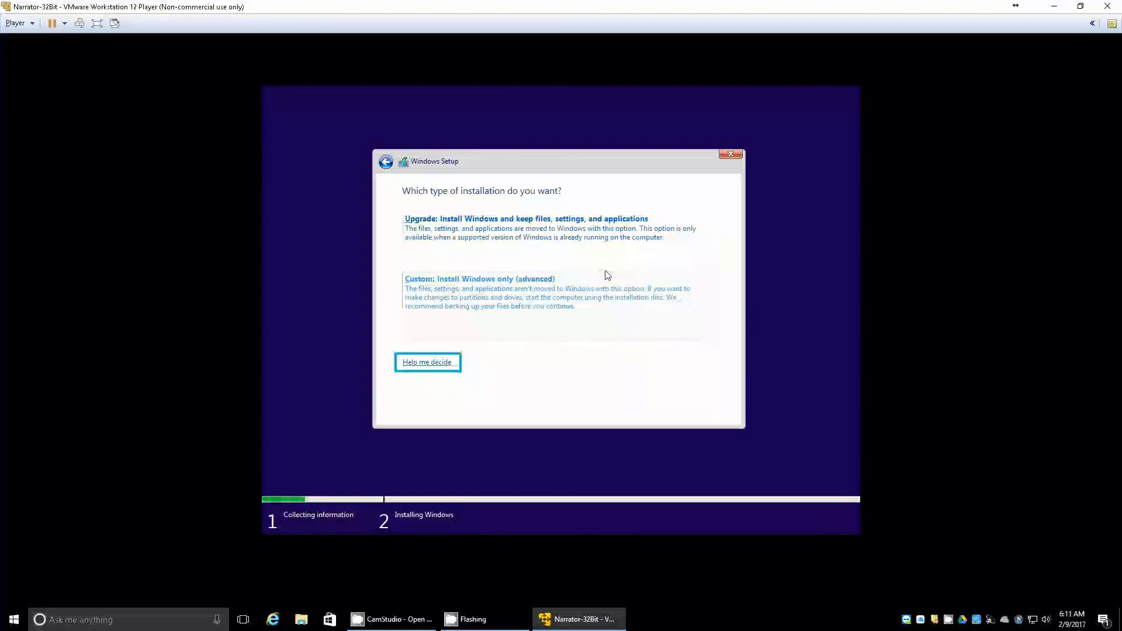
{"action": "key", "text": "Tab"}
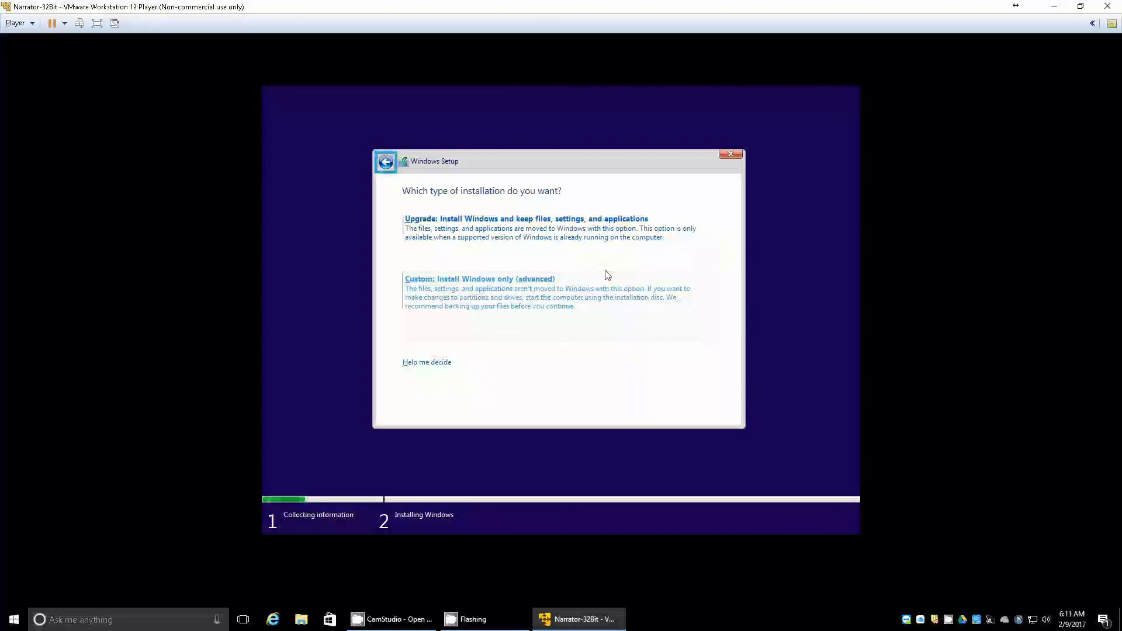
- Choose the Custom installation type to install Windows only
{"action": "key", "text": "Tab"}
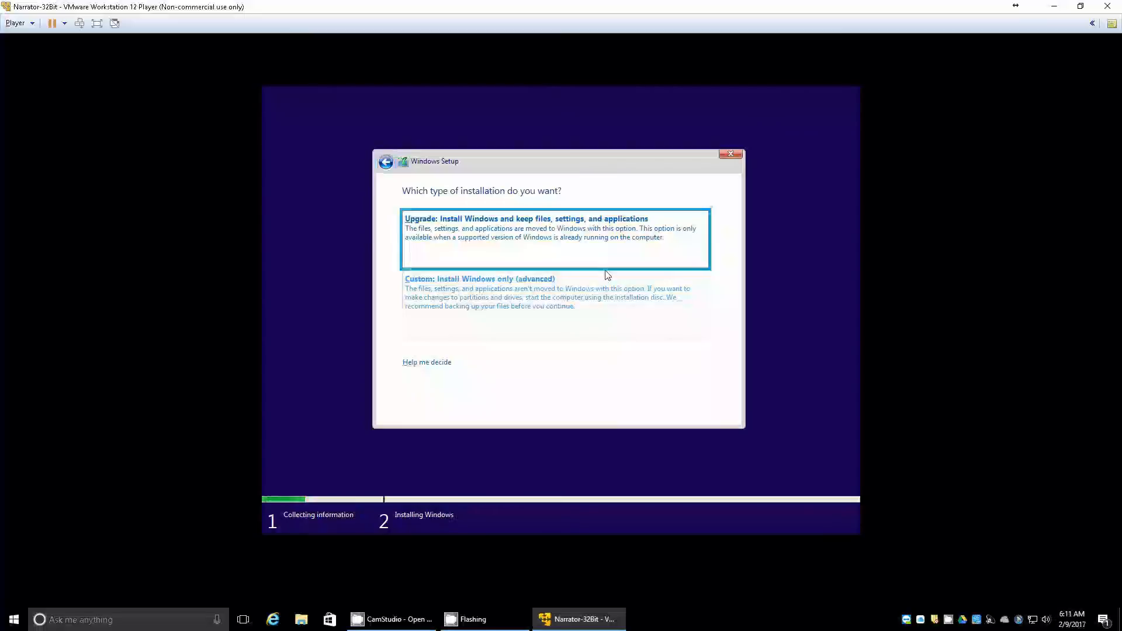
{"action": "key", "text": "Tab"}
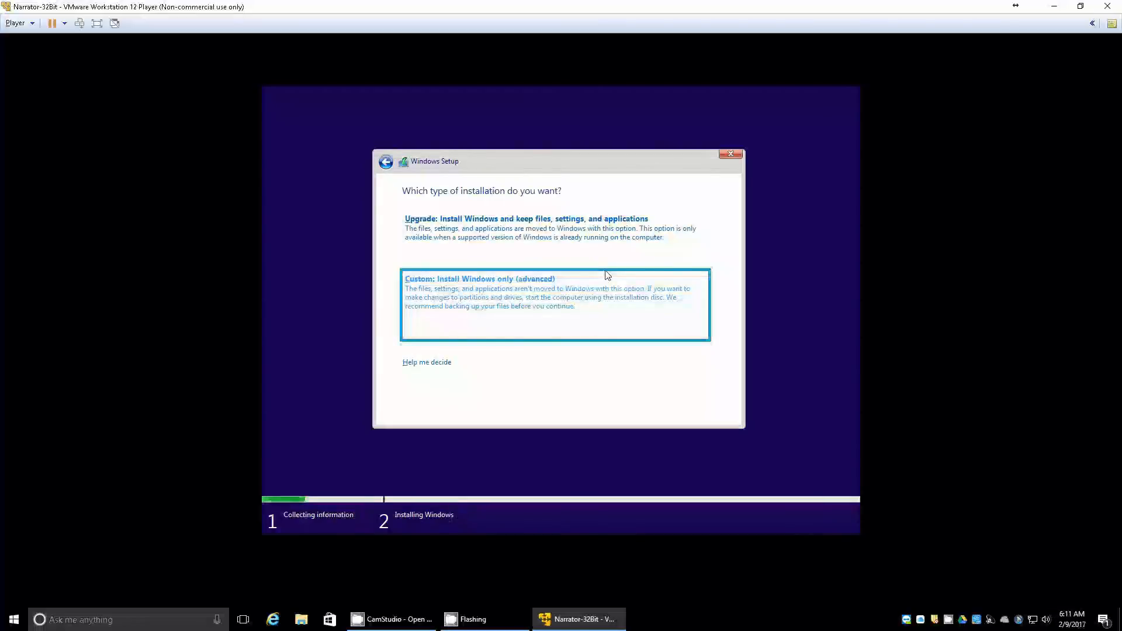
{"action": "left_click", "coordinate": [608, 275]}
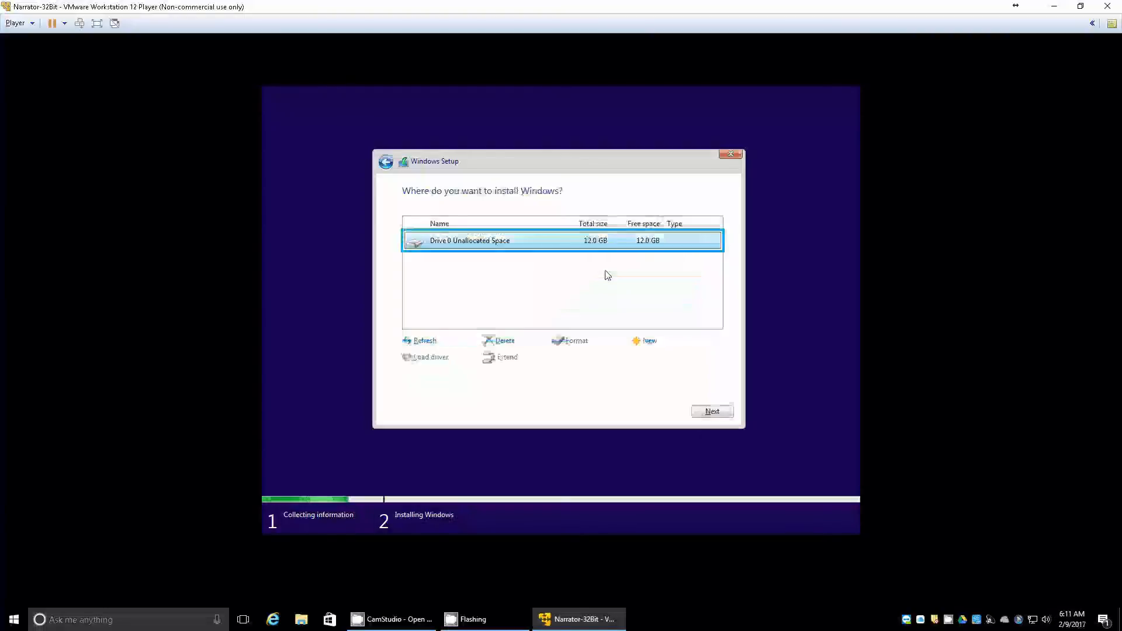
- Review the disk options with Narrator and start a new partition in the unallocated space of Drive 0
{"action": "key", "text": "Tab"}
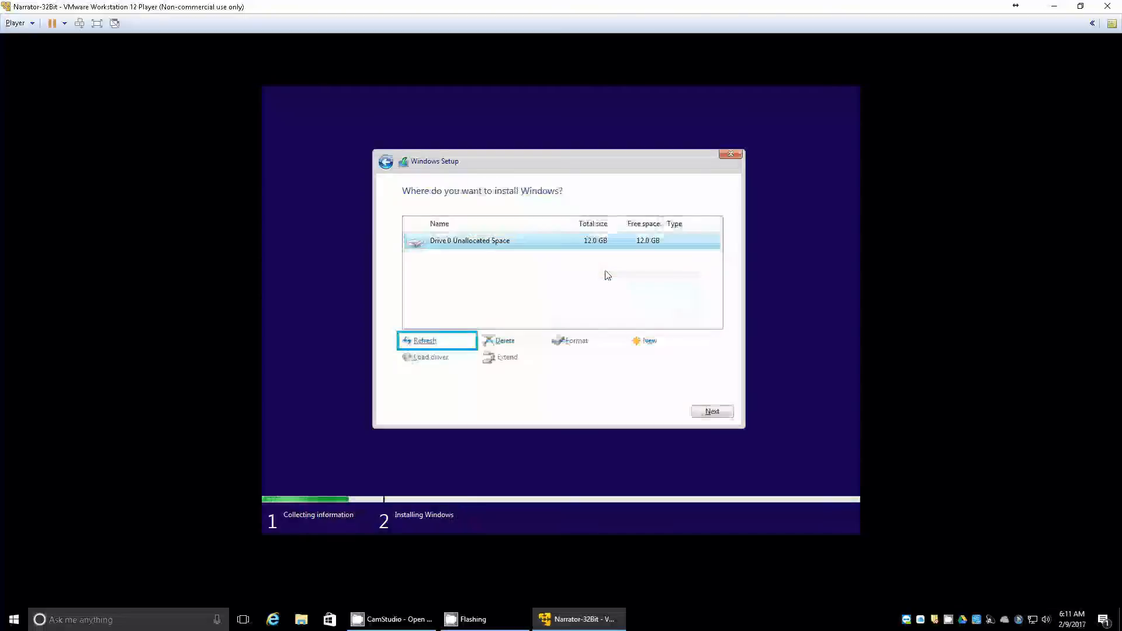
{"action": "key", "text": "Tab"}
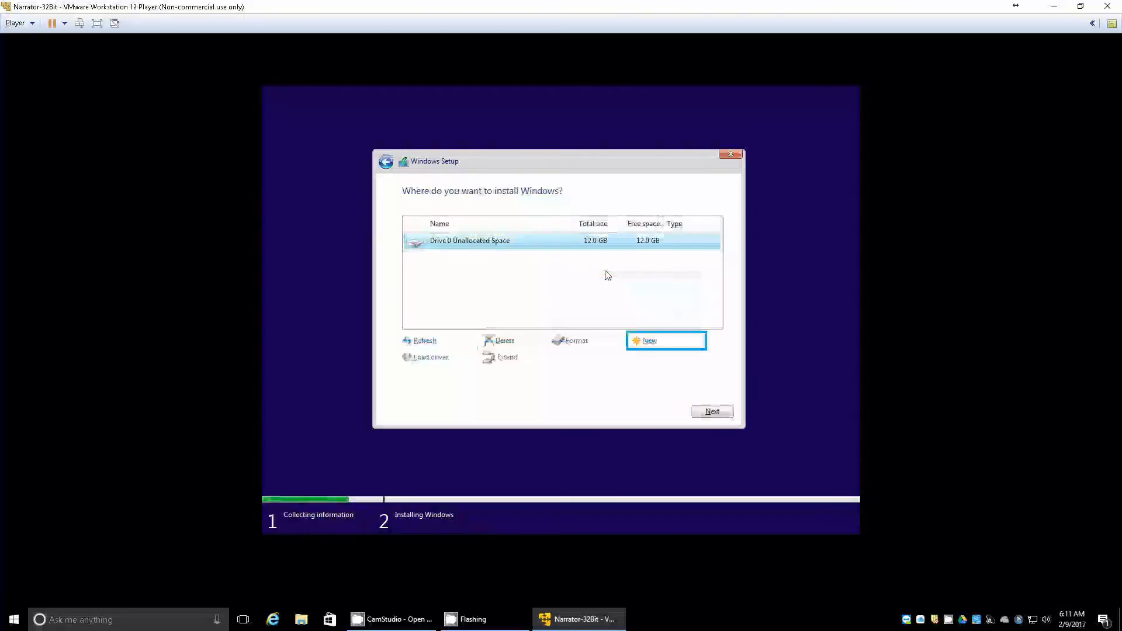
{"action": "key", "text": "Tab"}
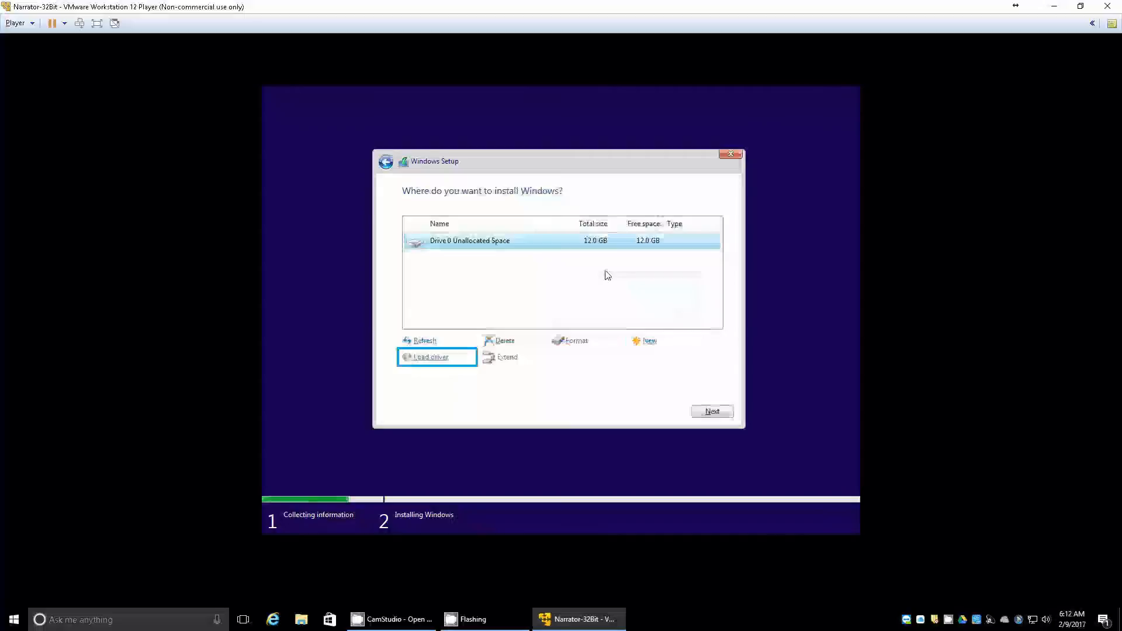
{"action": "key", "text": "Tab"}
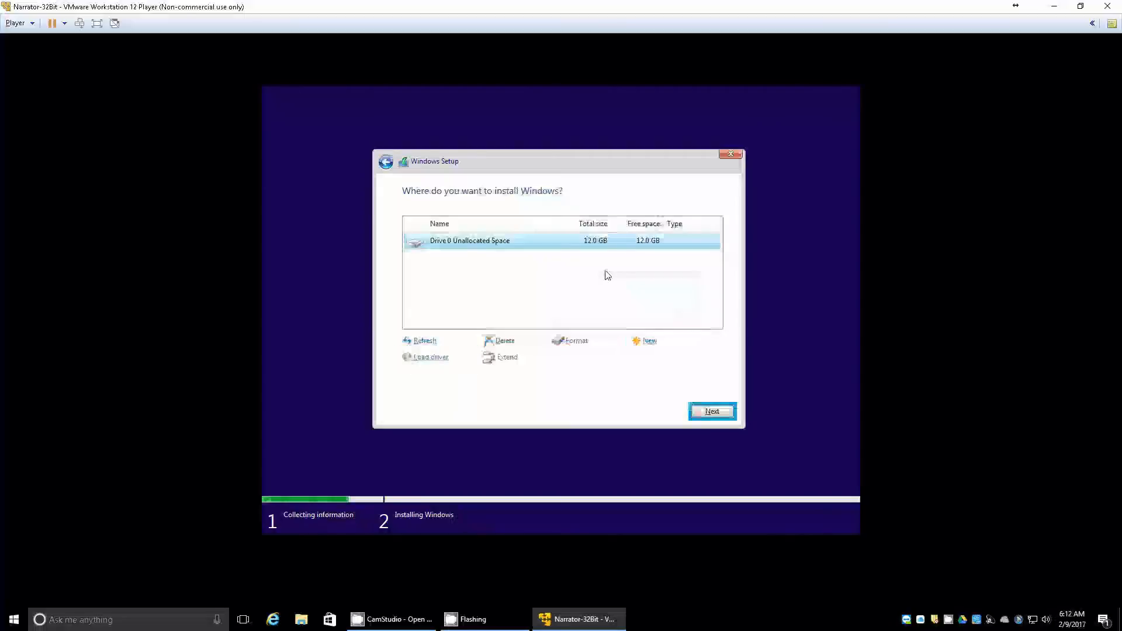
{"action": "key", "text": "Tab"}
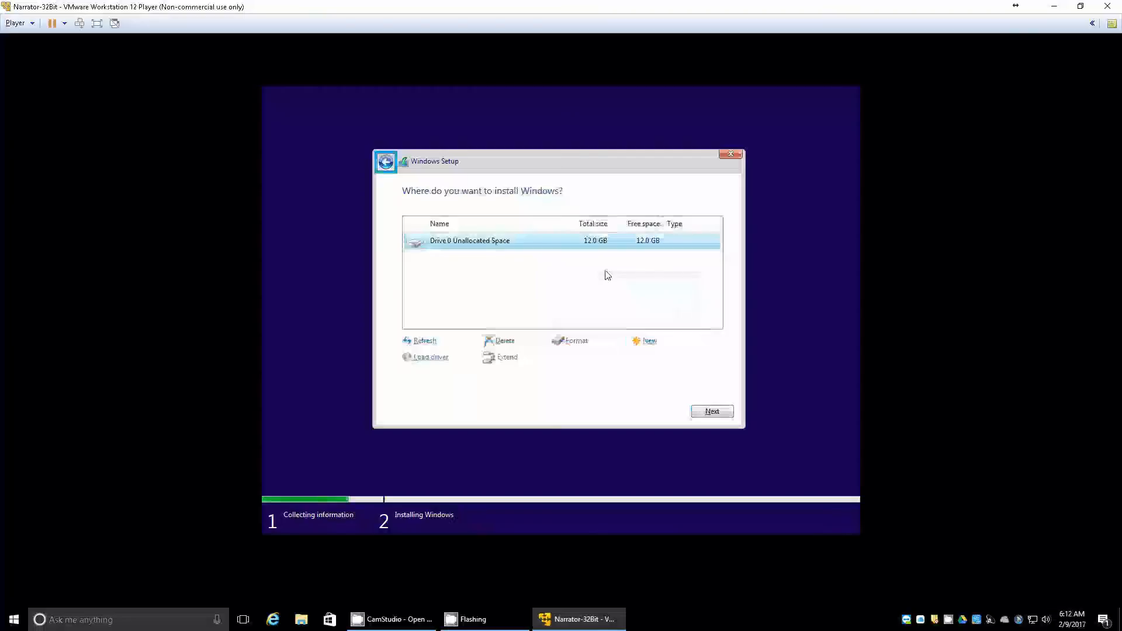
{"action": "key", "text": "Tab"}
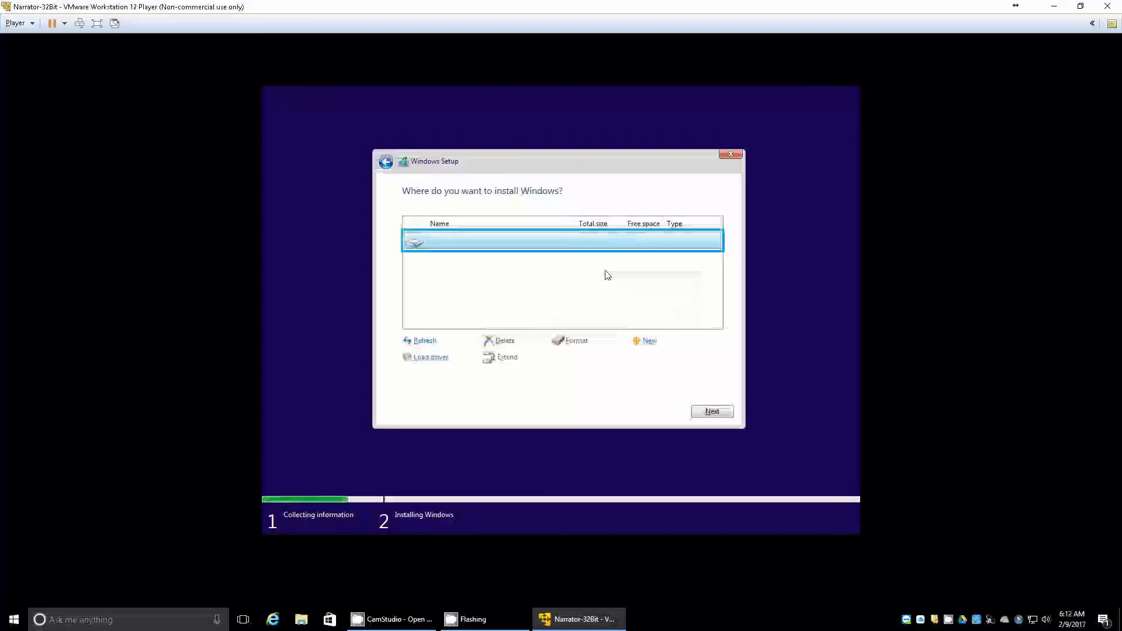
{"action": "key", "text": "Tab"}
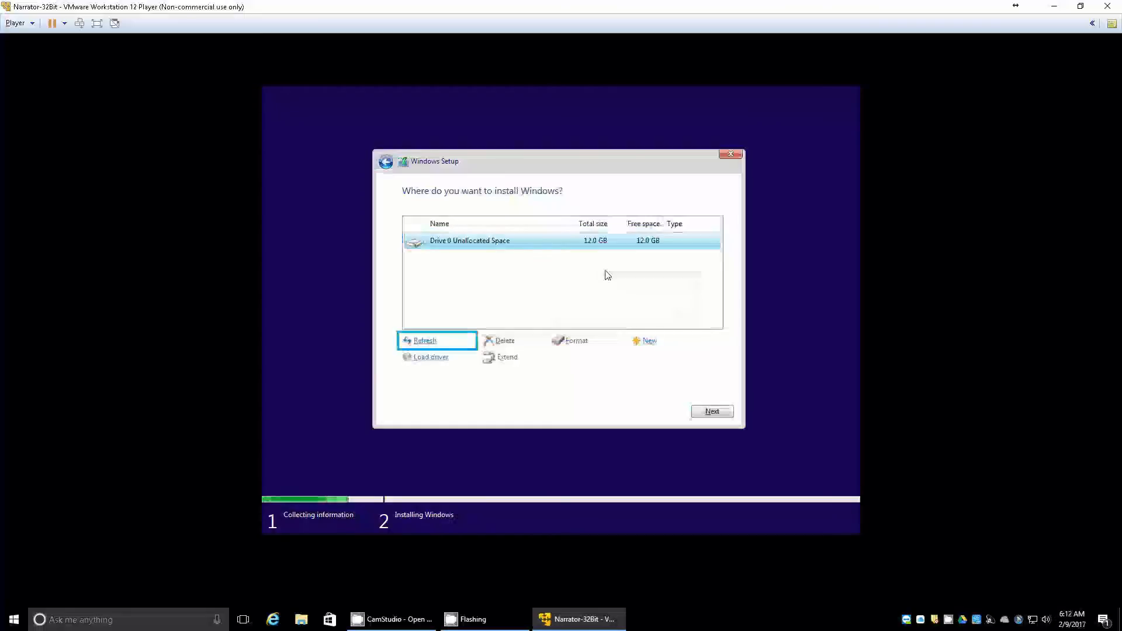
{"action": "key", "text": "Tab"}
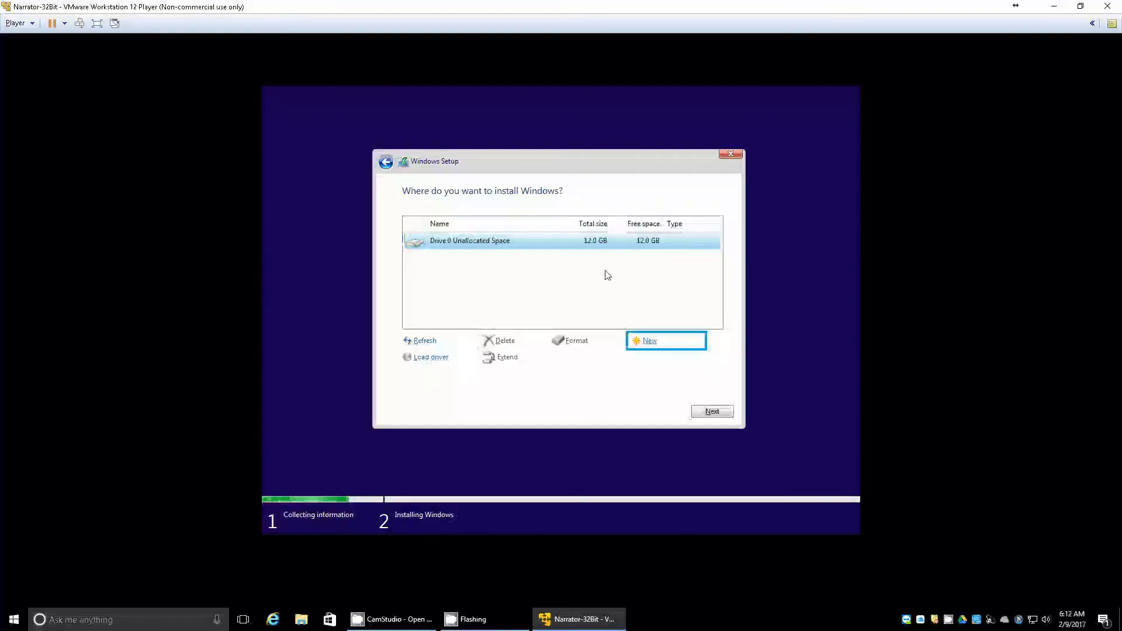
{"action": "key", "text": "Return"}
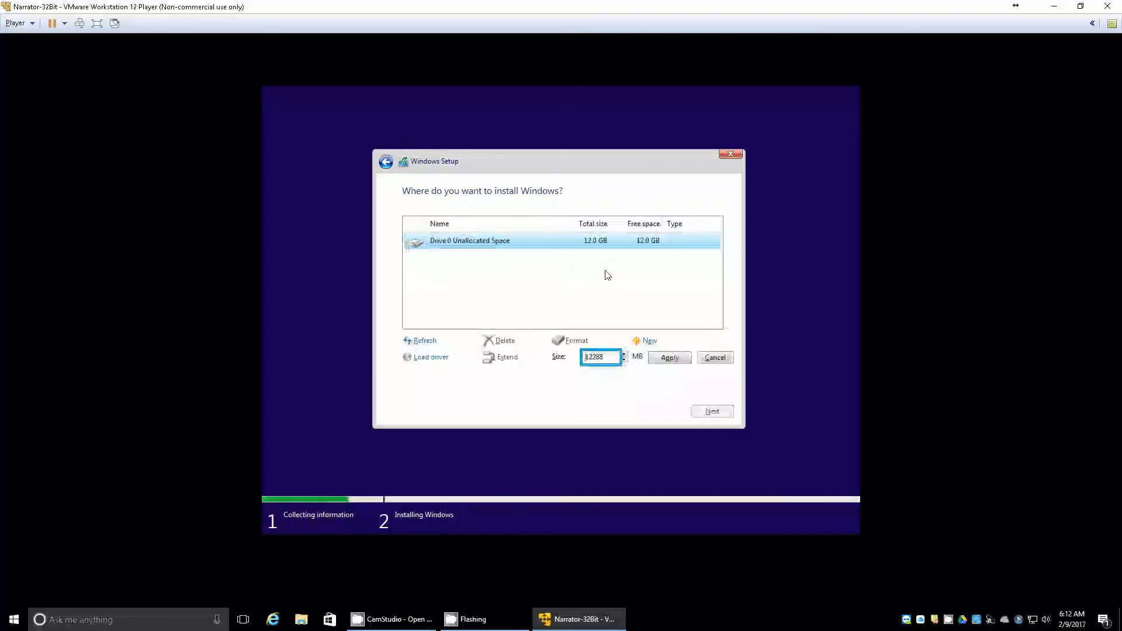
- Examine the new partition's size field and the controls available around it with Narrator, ending back at the size
{"action": "key", "text": "Right"}
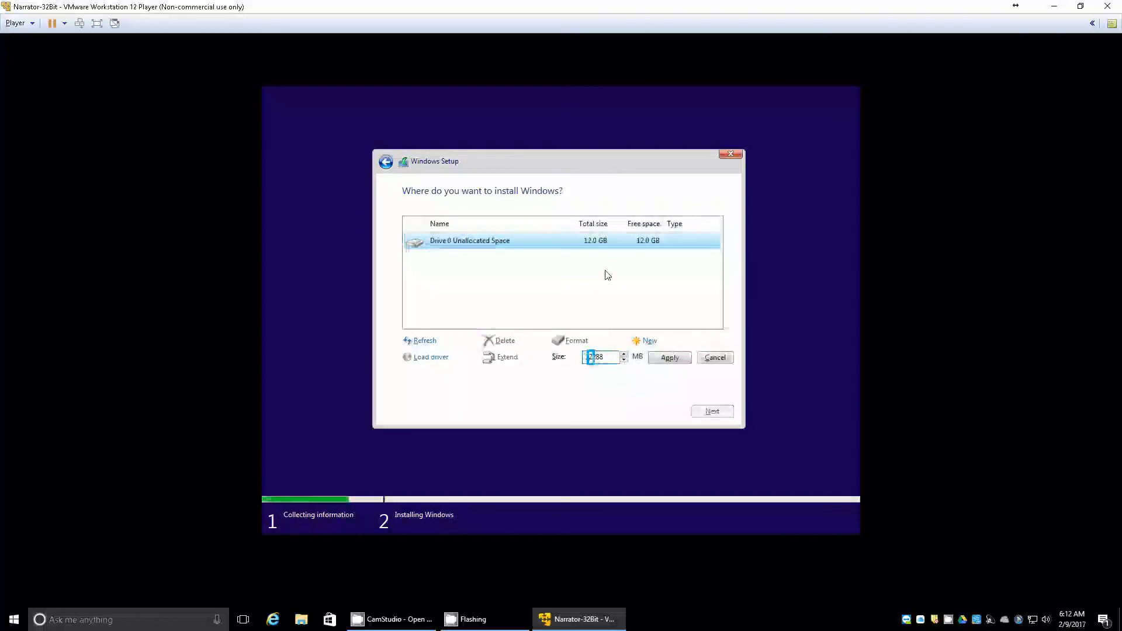
{"action": "key", "text": "Tab"}
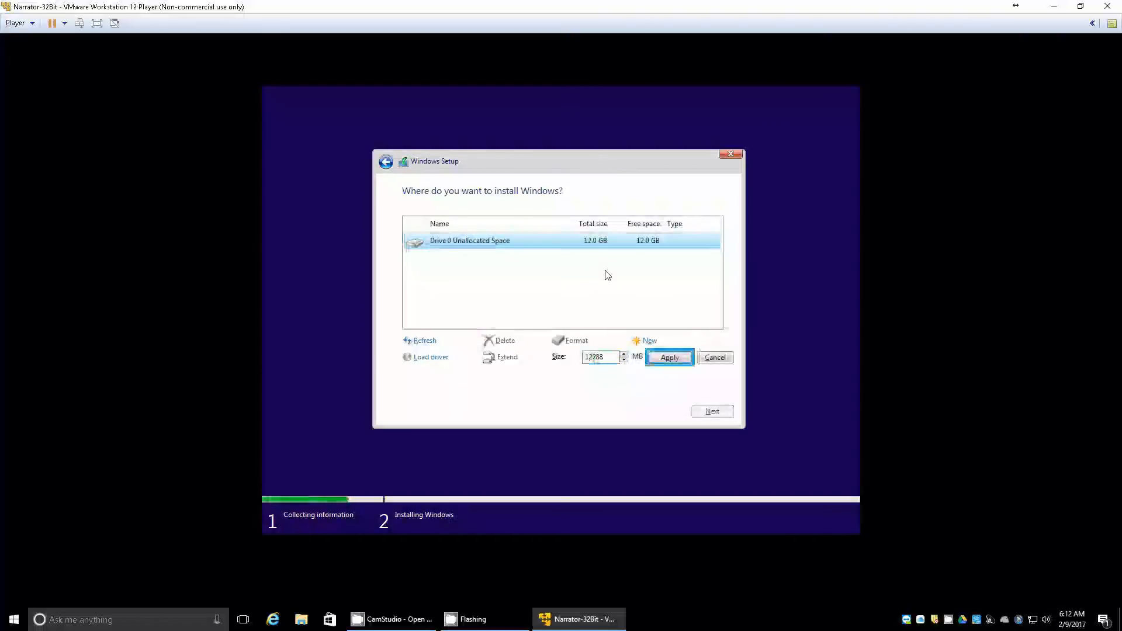
{"action": "key", "text": "Tab"}
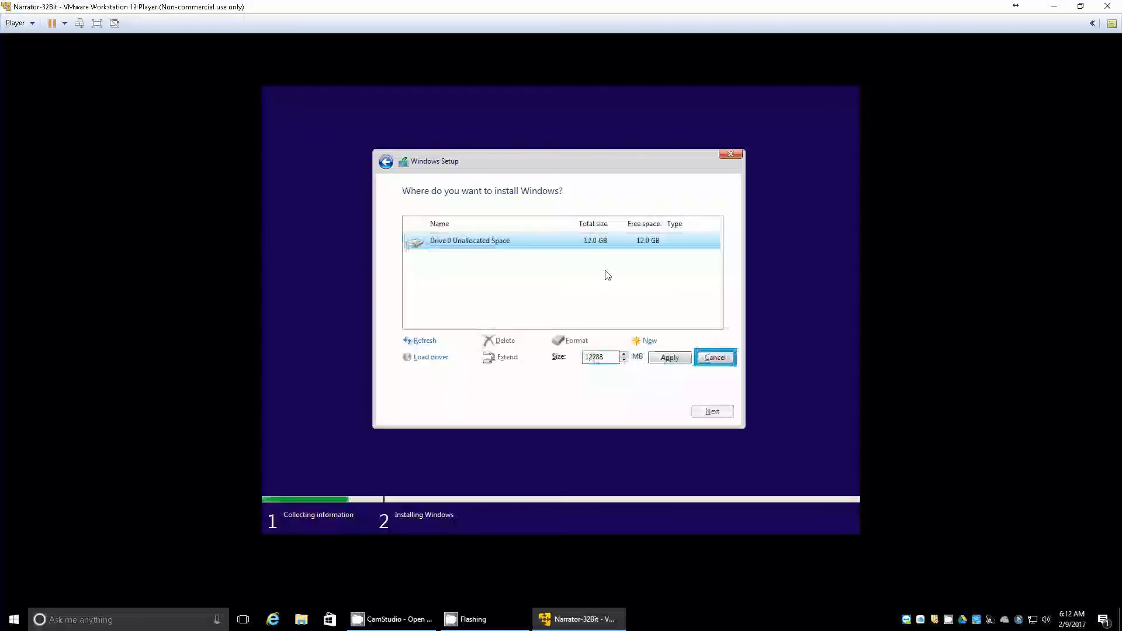
{"action": "key", "text": "Tab"}
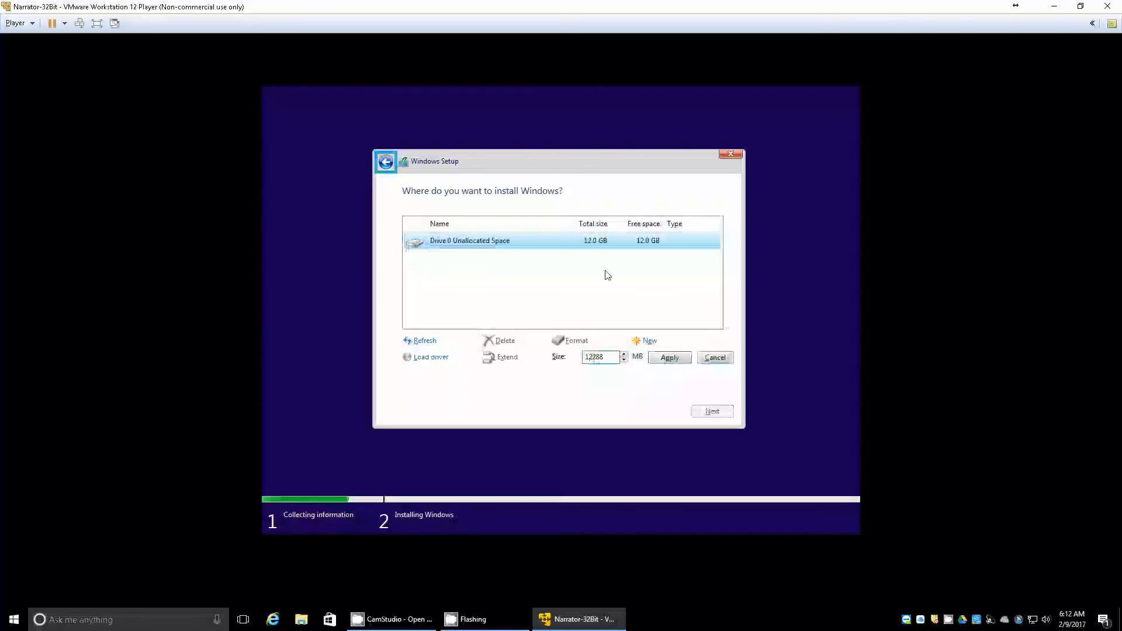
{"action": "key", "text": "Tab"}
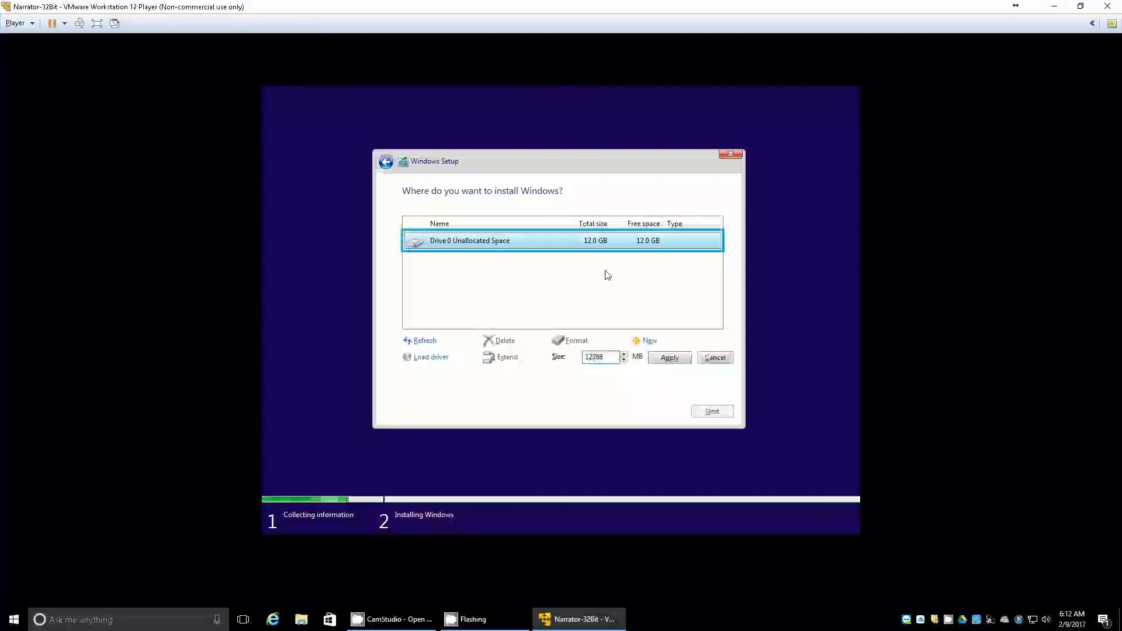
{"action": "key", "text": "Tab"}
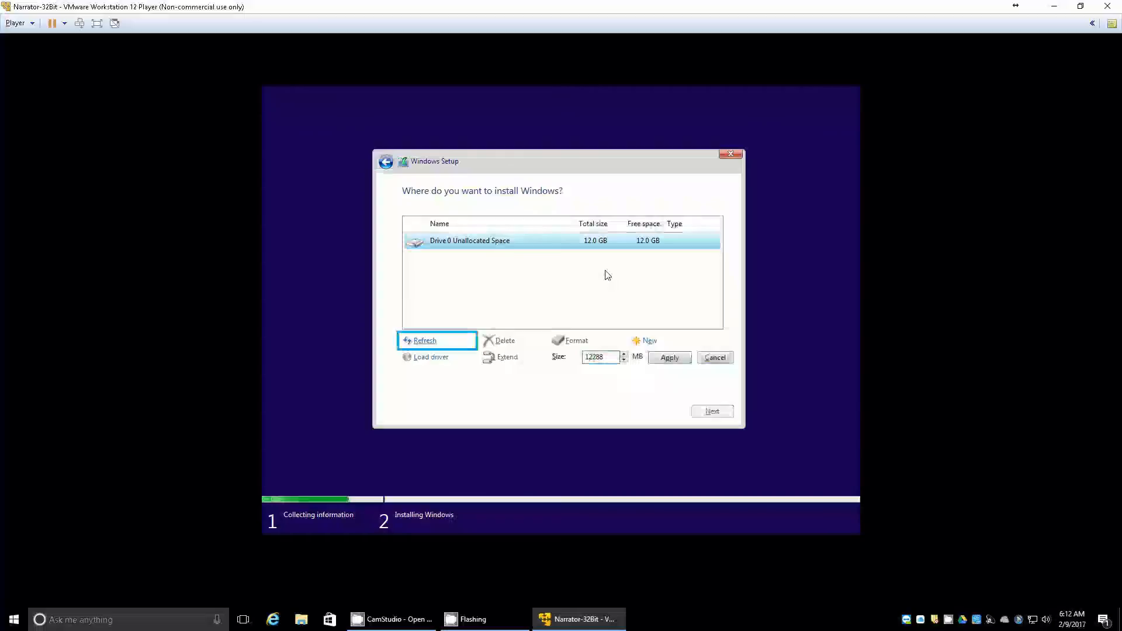
{"action": "key", "text": "Tab"}
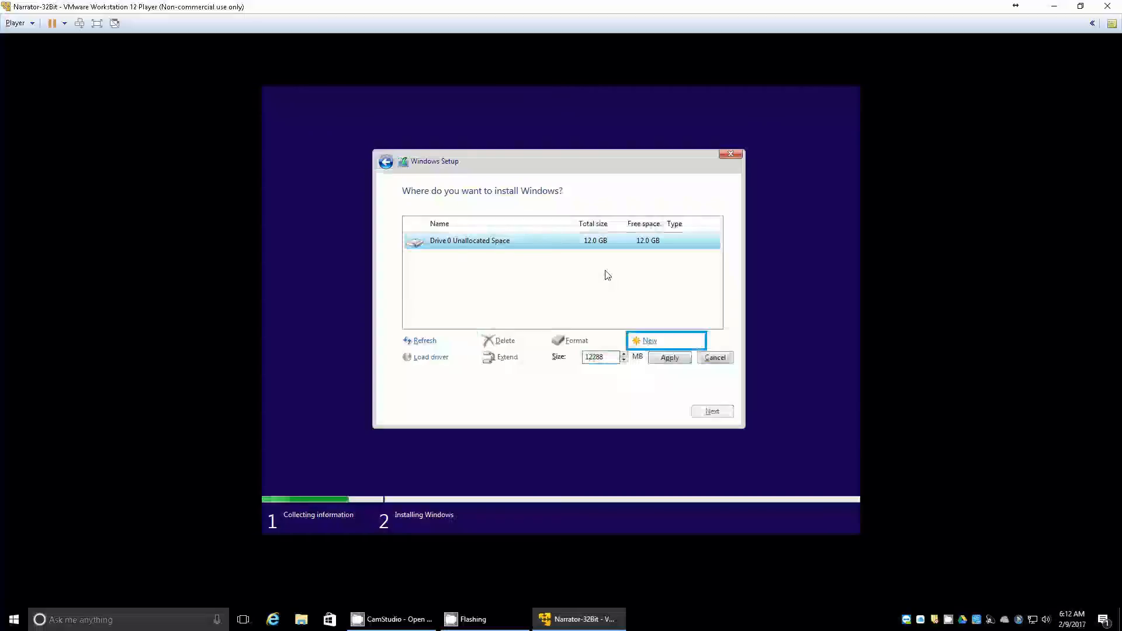
{"action": "key", "text": "Tab"}
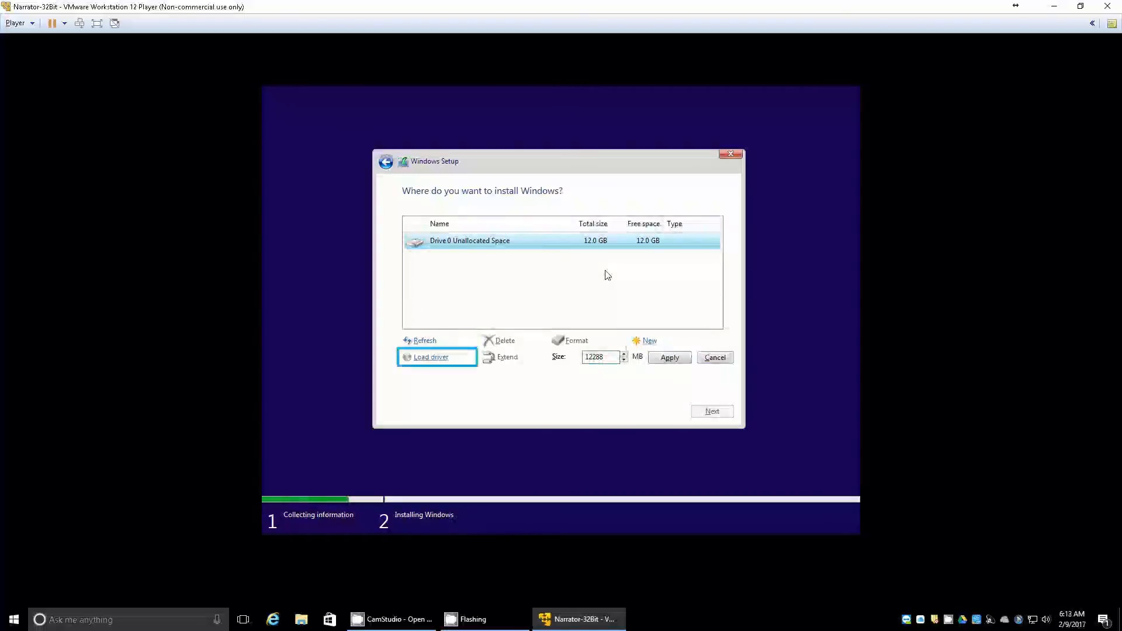
{"action": "key", "text": "Tab"}
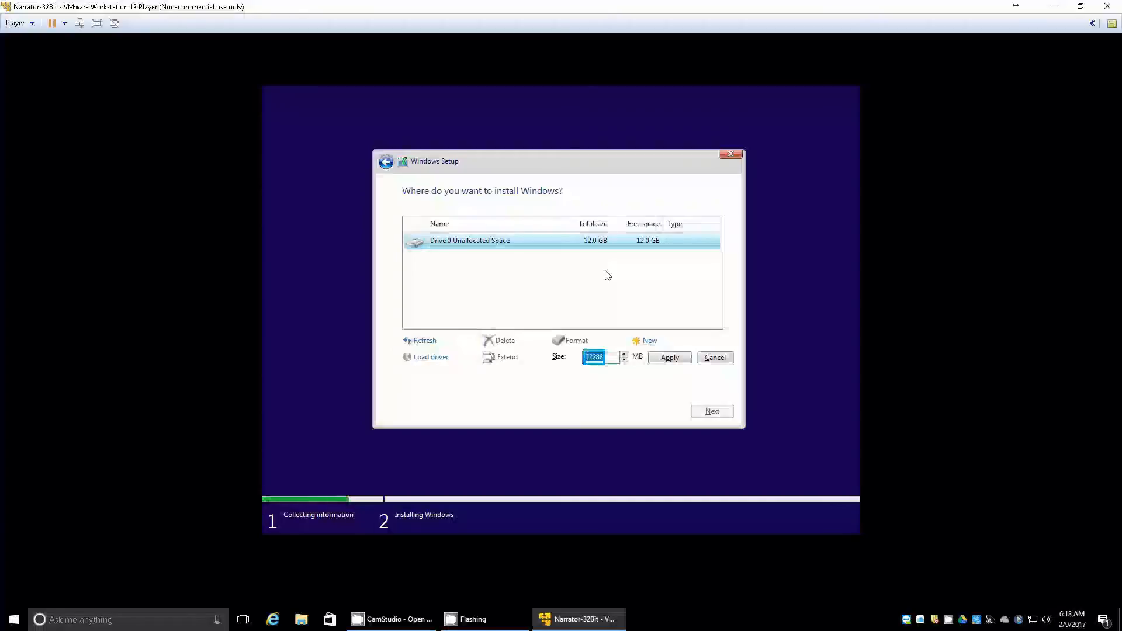
- Examine the new partition's Apply and Cancel controls and the remaining disk page options with Narrator, returning to the size field
{"action": "key", "text": "Tab"}
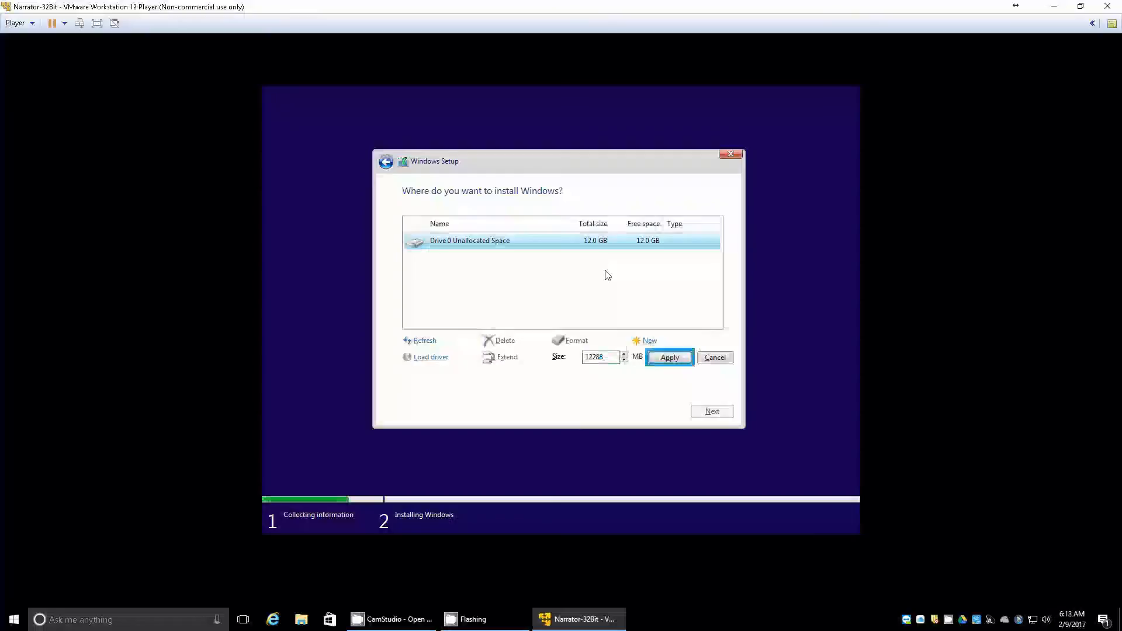
{"action": "key", "text": "Tab"}
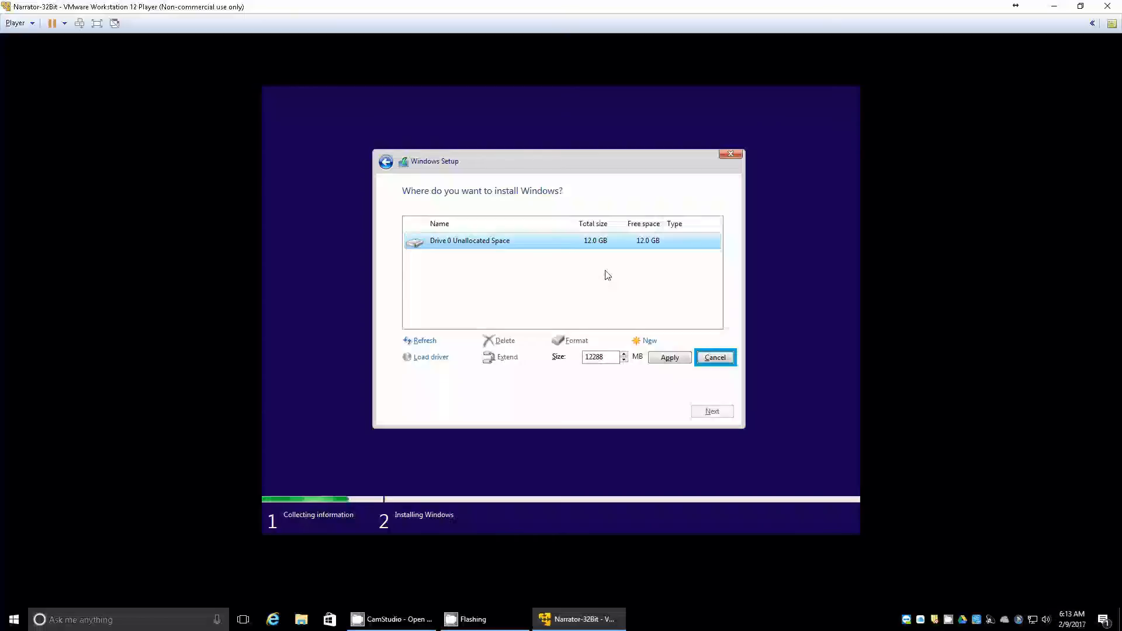
{"action": "key", "text": "Tab"}
{"action": "key", "text": "Tab"}
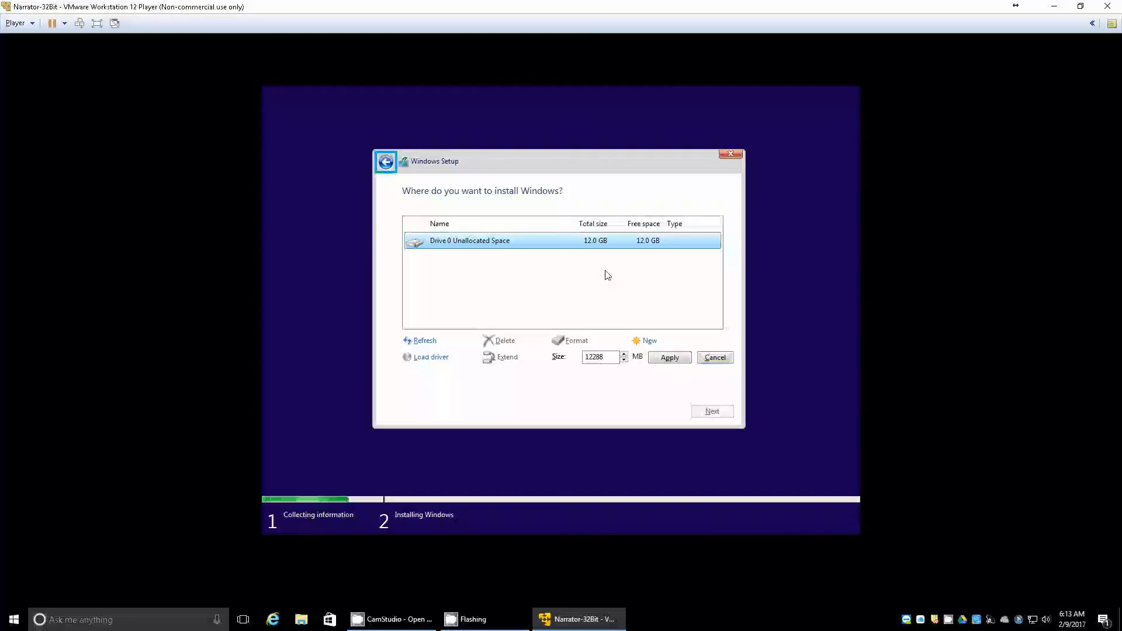
{"action": "key", "text": "Tab"}
{"action": "key", "text": "Tab"}
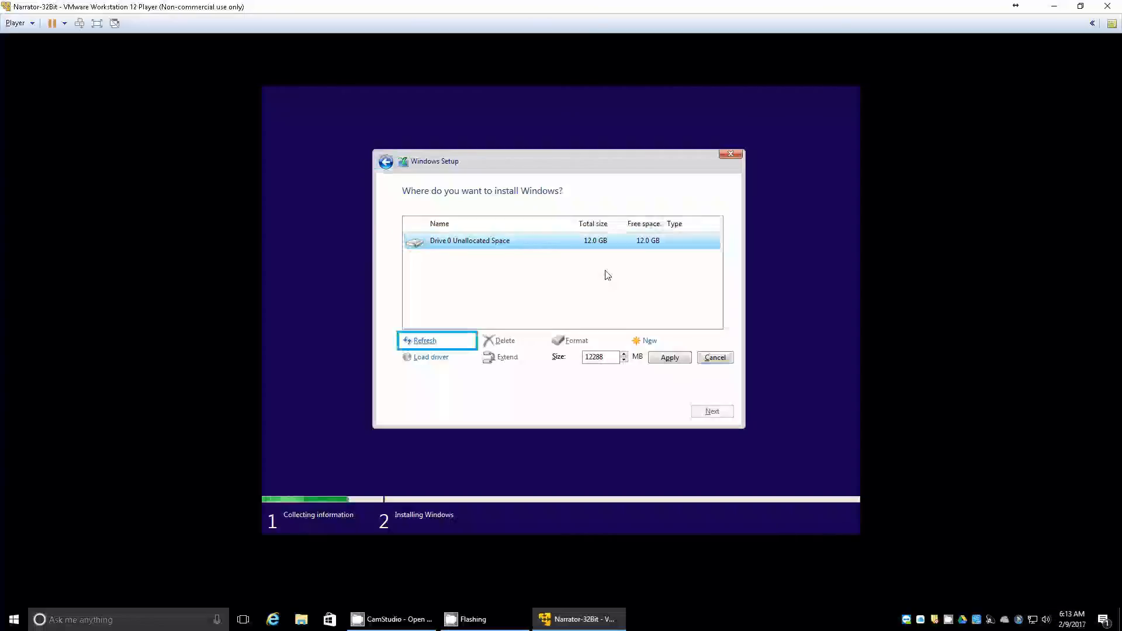
{"action": "key", "text": "Tab"}
{"action": "key", "text": "Tab"}
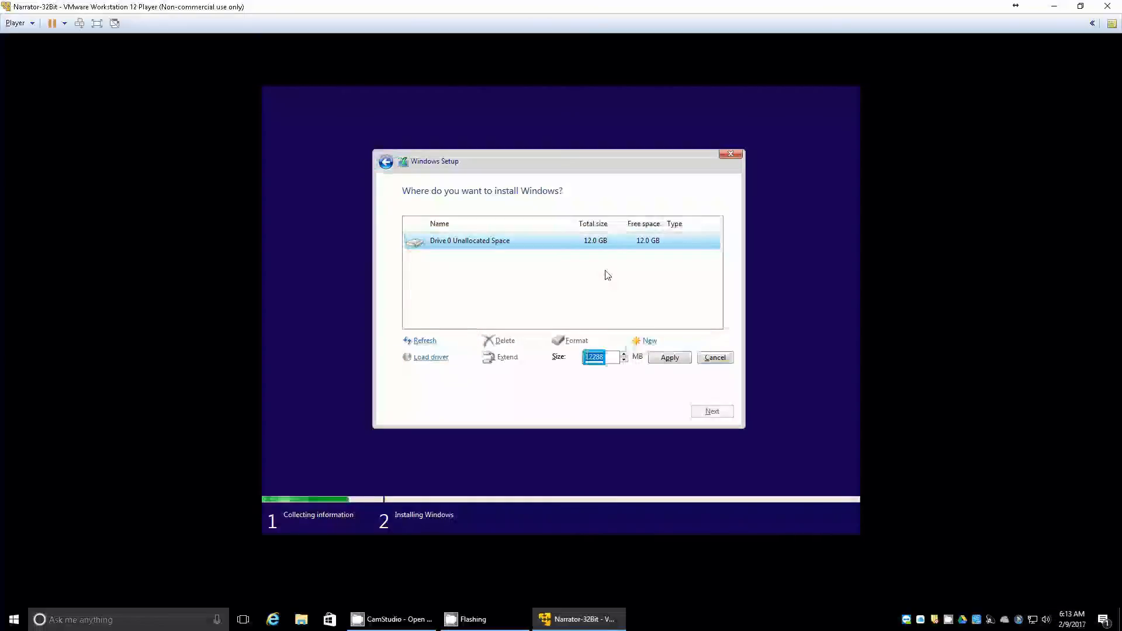
- Cancel the new partition on Drive 0
{"action": "key", "text": "Tab"}
{"action": "key", "text": "Tab"}
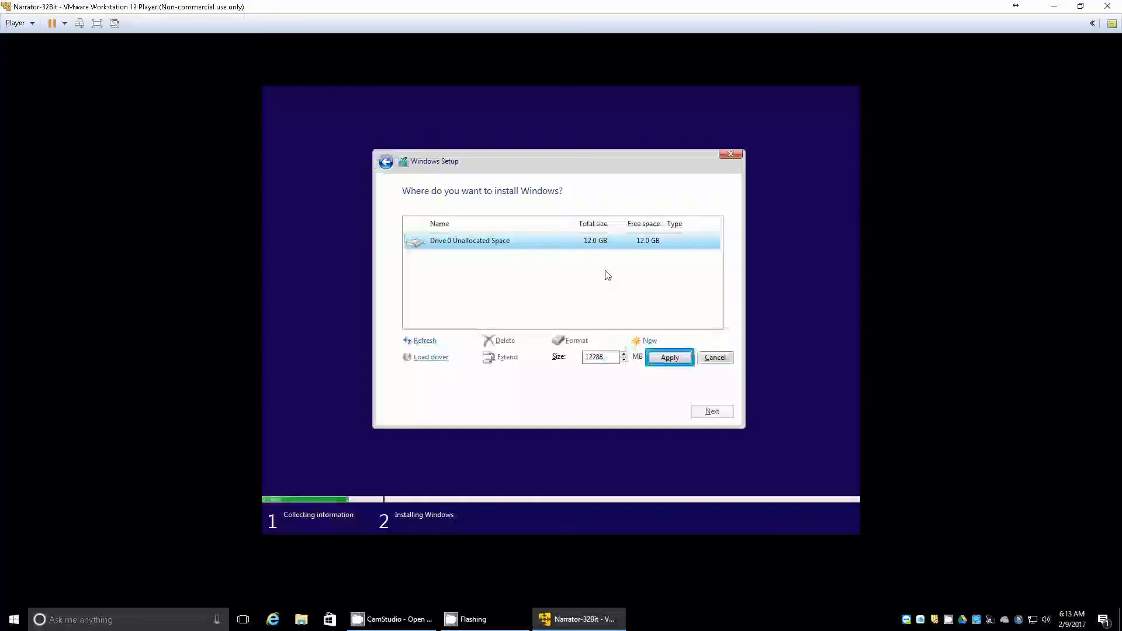
{"action": "key", "text": "Return"}
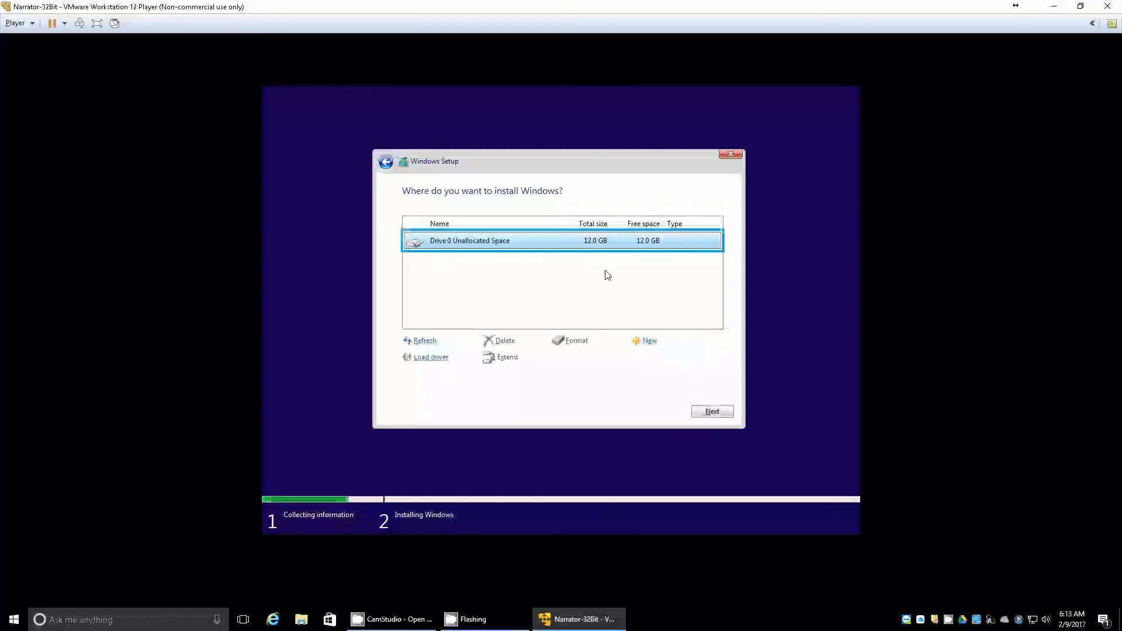
- Go through the disk options with Narrator and open the Load driver dialog
{"action": "key", "text": "Tab"}
{"action": "key", "text": "Tab"}
{"action": "key", "text": "Tab"}
{"action": "key", "text": "Tab"}
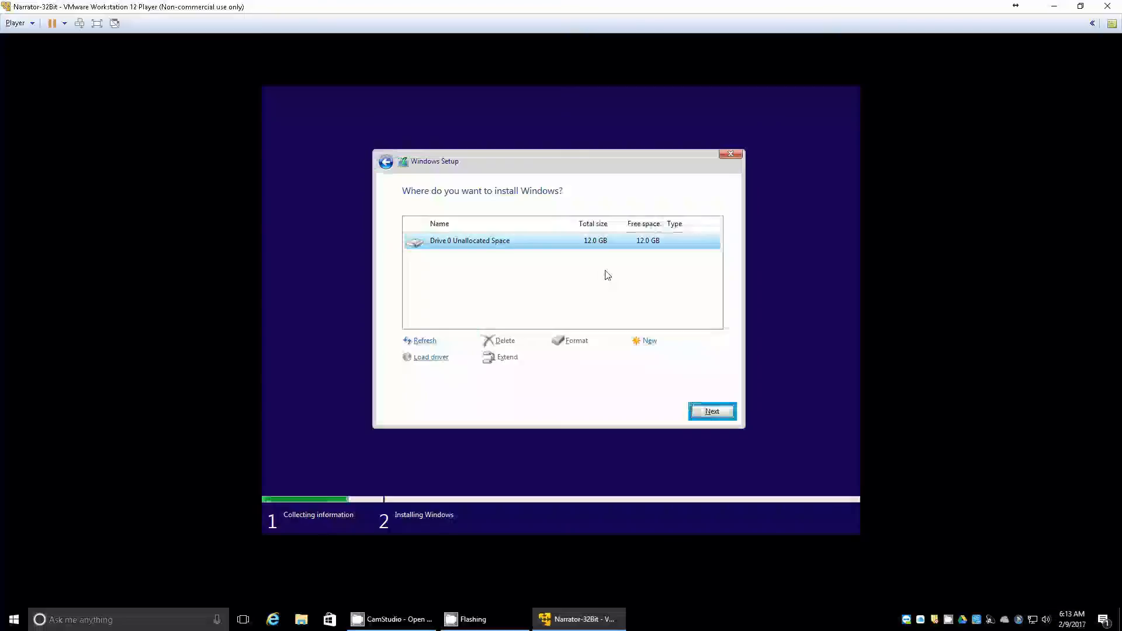
{"action": "key", "text": "shift+Tab"}
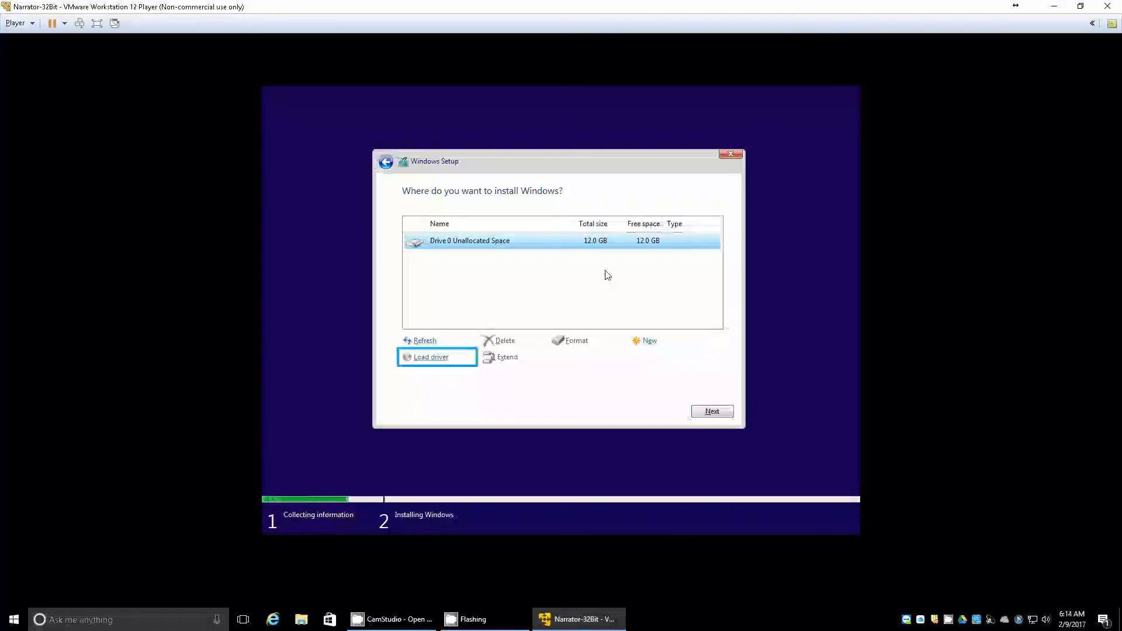
{"action": "key", "text": "Return"}
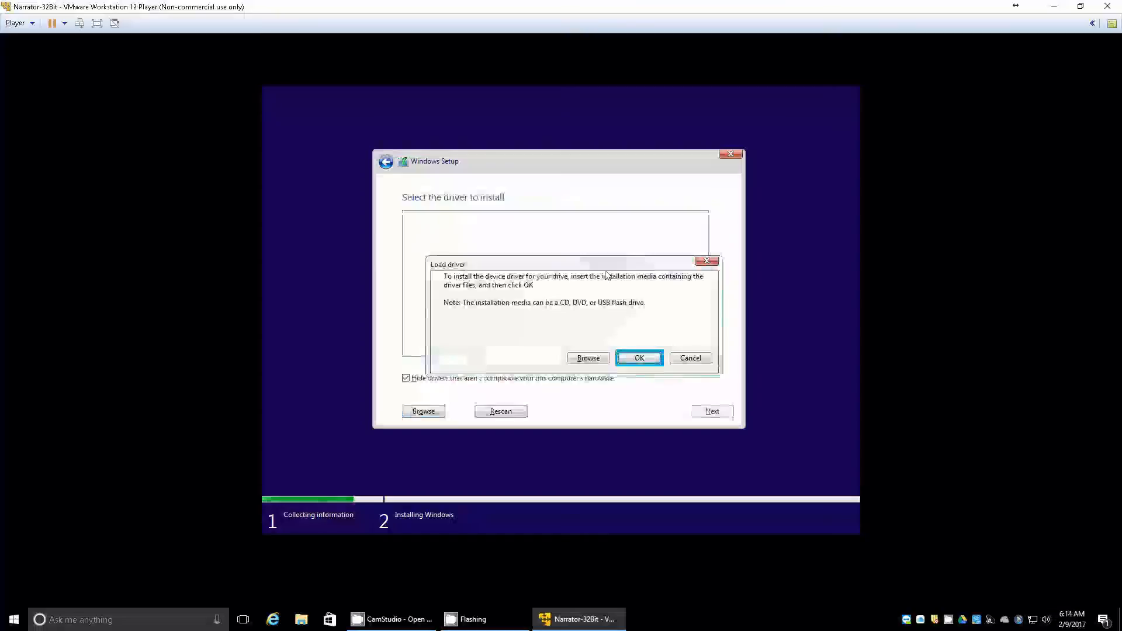
- Try to load a device driver from the installation media and dismiss the resulting dialog
{"action": "key", "text": "Tab"}
{"action": "key", "text": "Tab"}
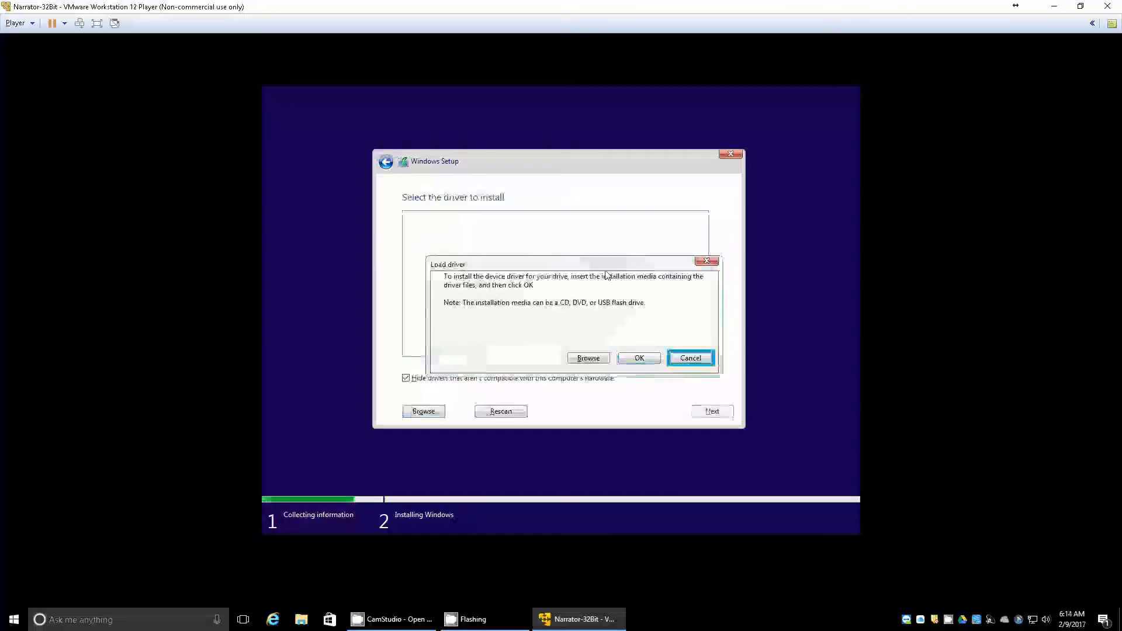
{"action": "key", "text": "Tab"}
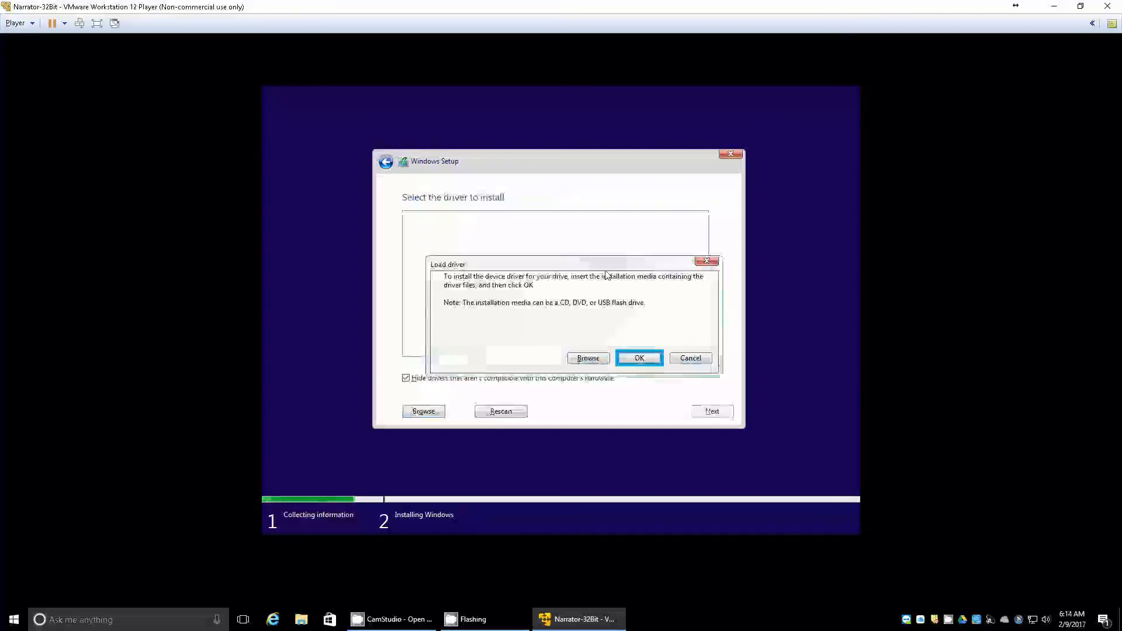
{"action": "key", "text": "Return"}
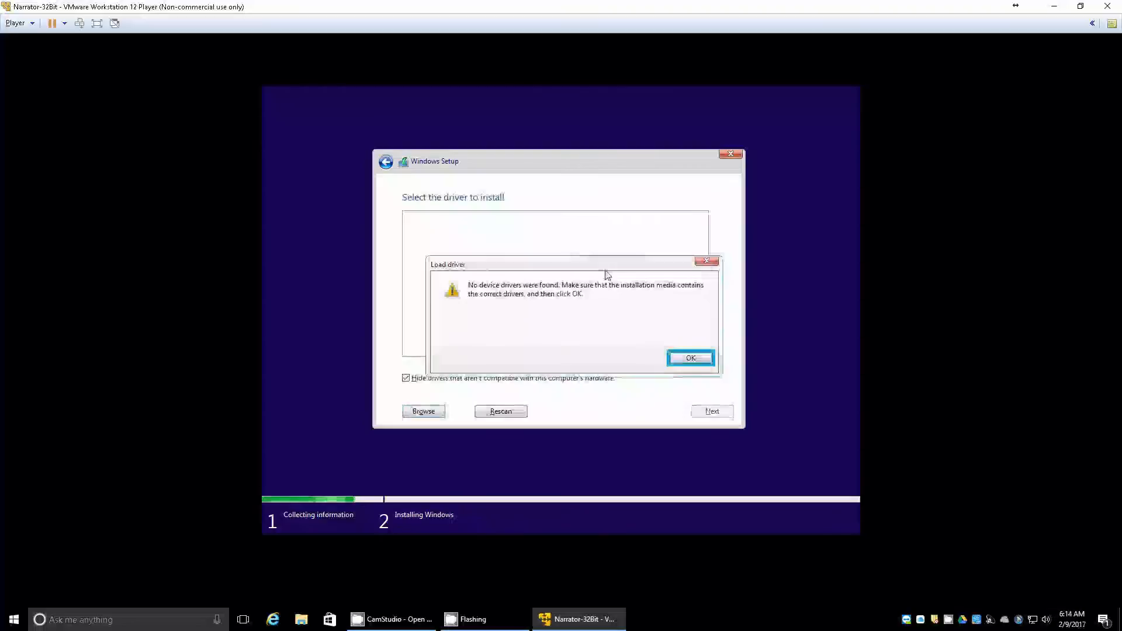
{"action": "key", "text": "Caps_Lock+Right"}
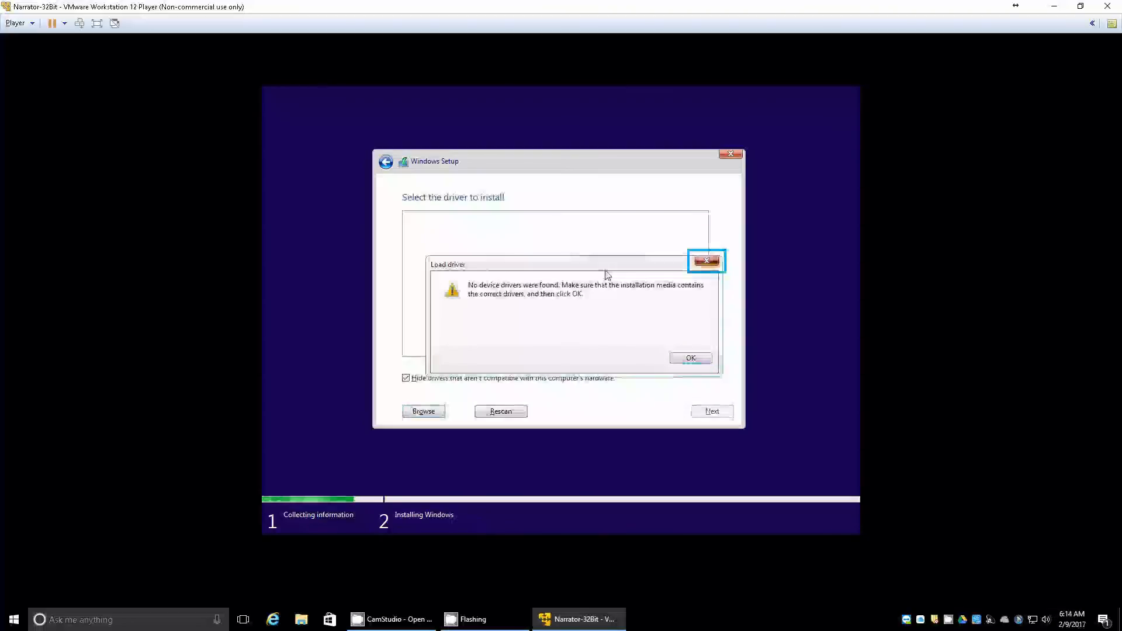
{"action": "key", "text": "Caps_Lock+space"}
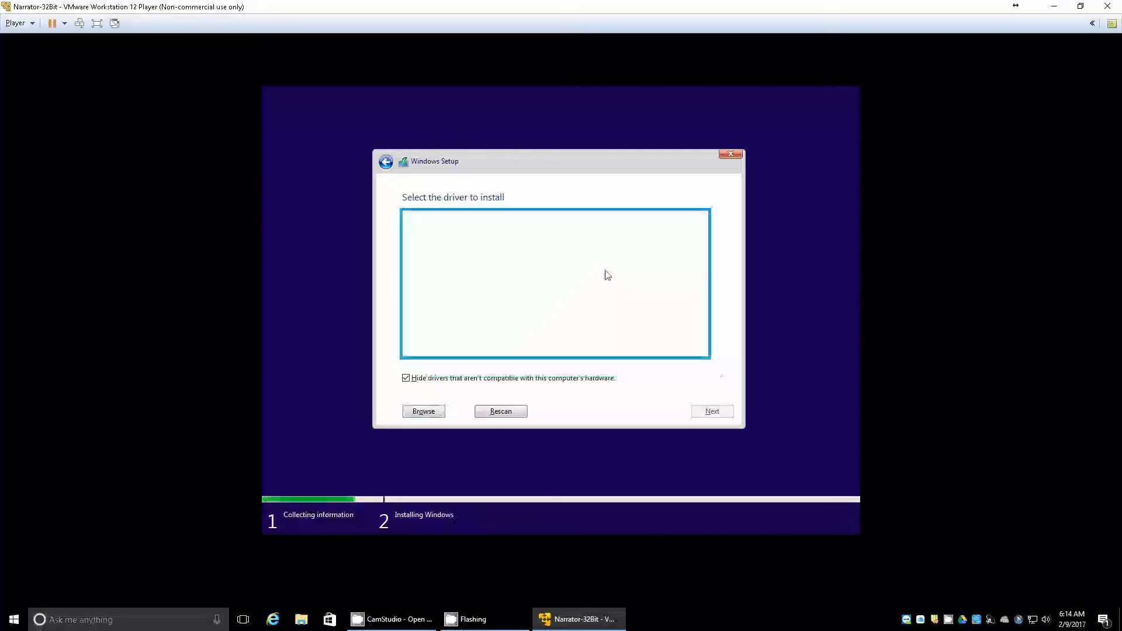
- Examine the driver selection page's options with Narrator, including Rescan and hiding incompatible drivers, and return to the disk selection page
{"action": "key", "text": "Tab"}
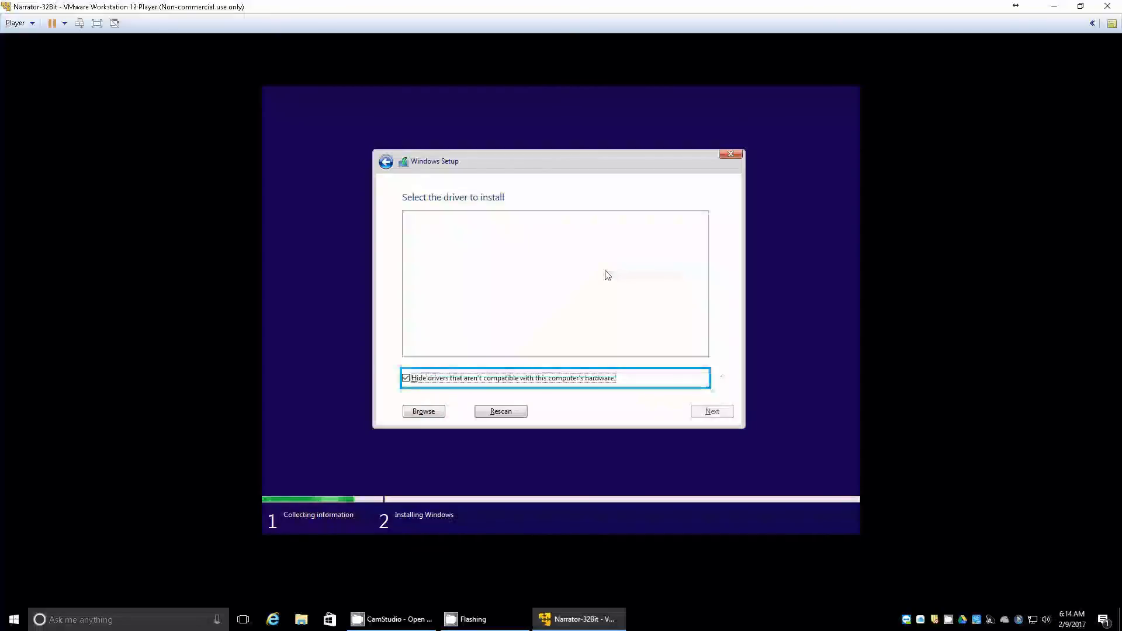
{"action": "key", "text": "Tab"}
{"action": "key", "text": "Tab"}
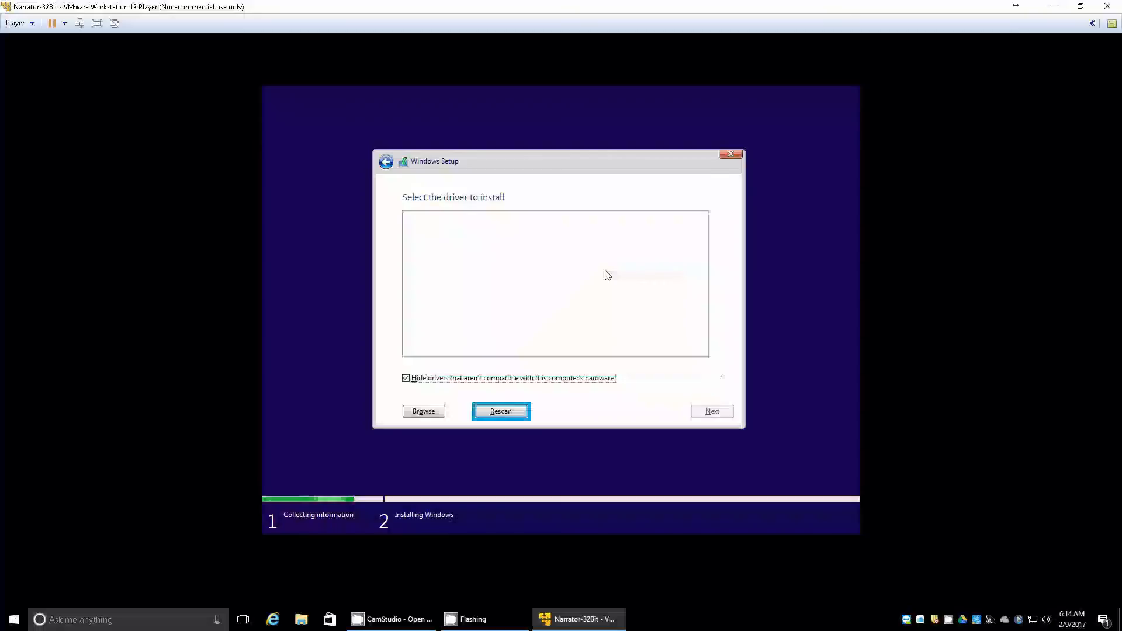
{"action": "key", "text": "Tab"}
{"action": "key", "text": "Tab"}
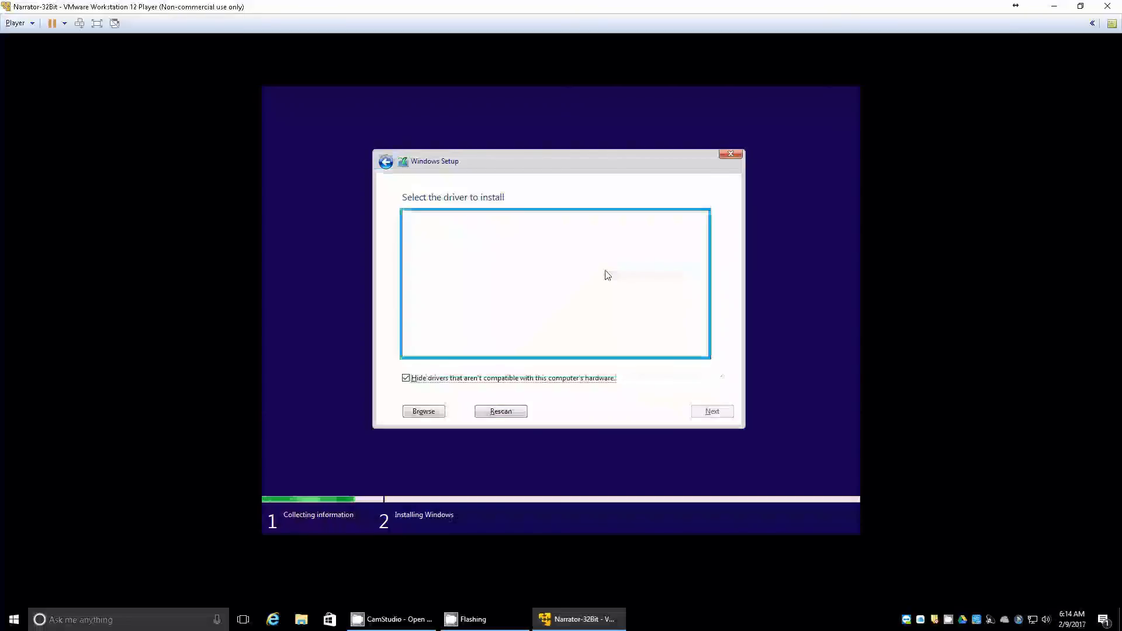
{"action": "key", "text": "shift+Tab"}
{"action": "key", "text": "space"}
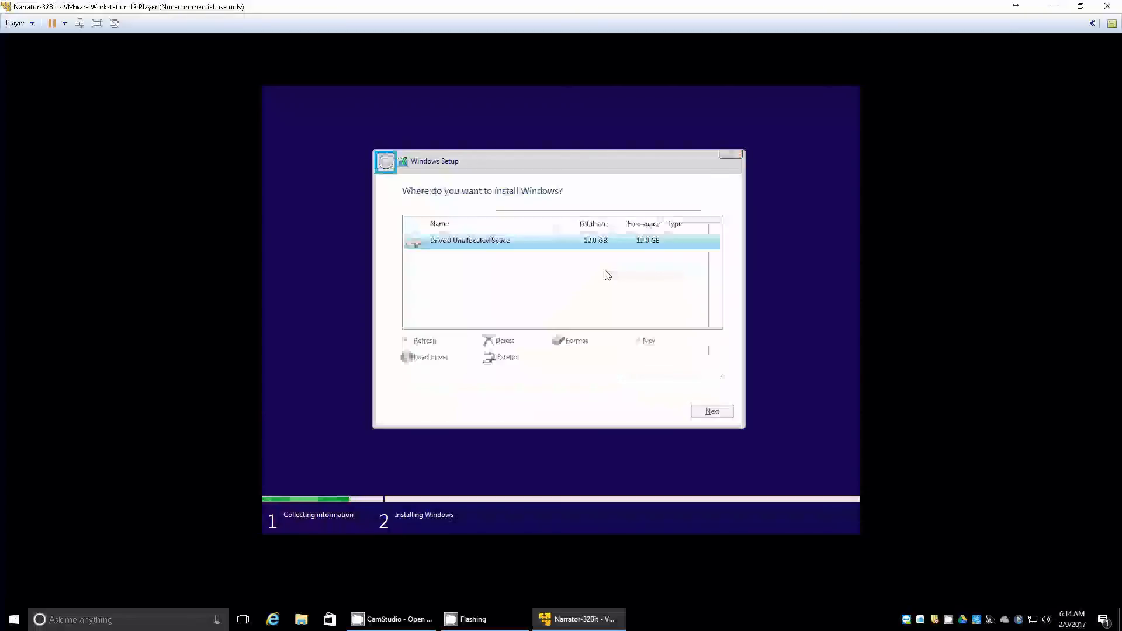
- Continue the Windows installation using the unallocated space of Drive 0
{"action": "key", "text": "Tab"}
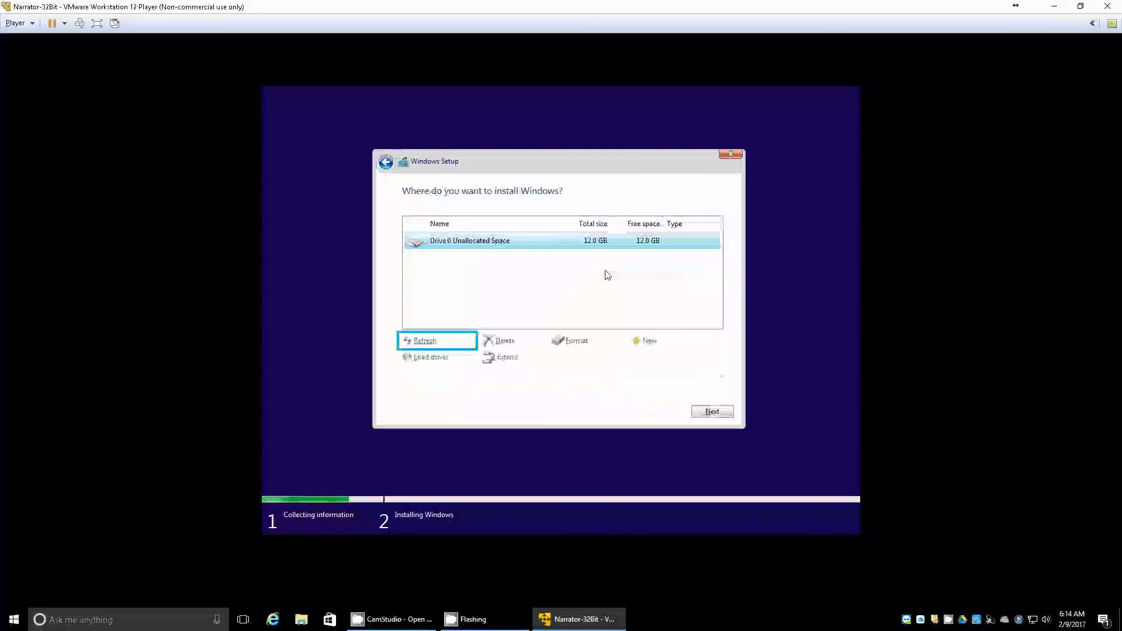
{"action": "key", "text": "Tab"}
{"action": "key", "text": "Tab"}
{"action": "key", "text": "Tab"}
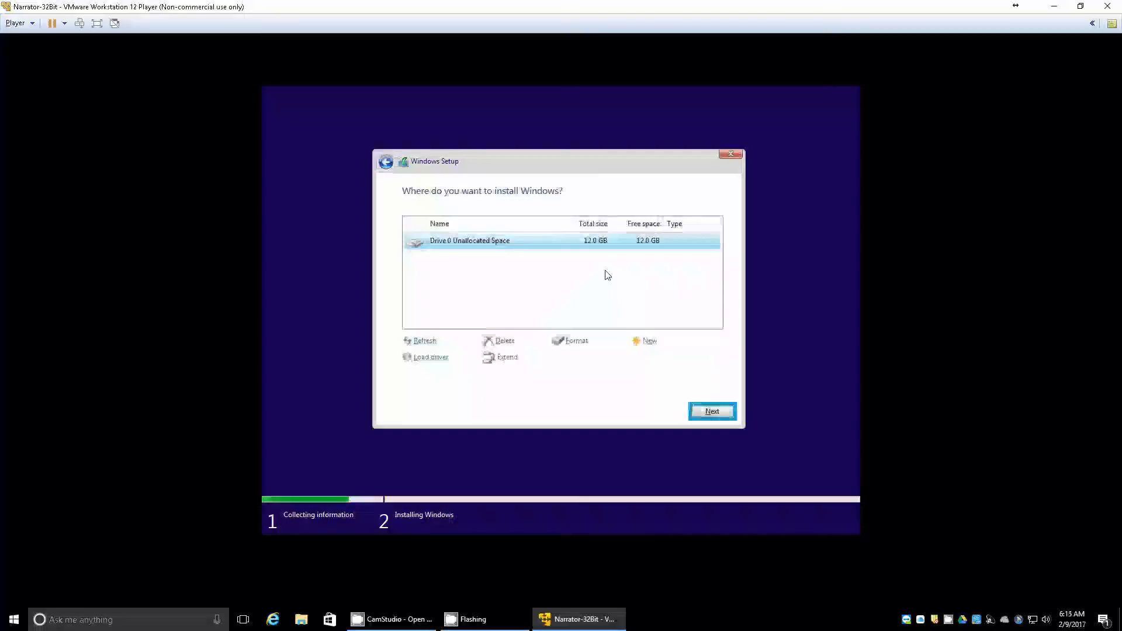
{"action": "key", "text": "Return"}
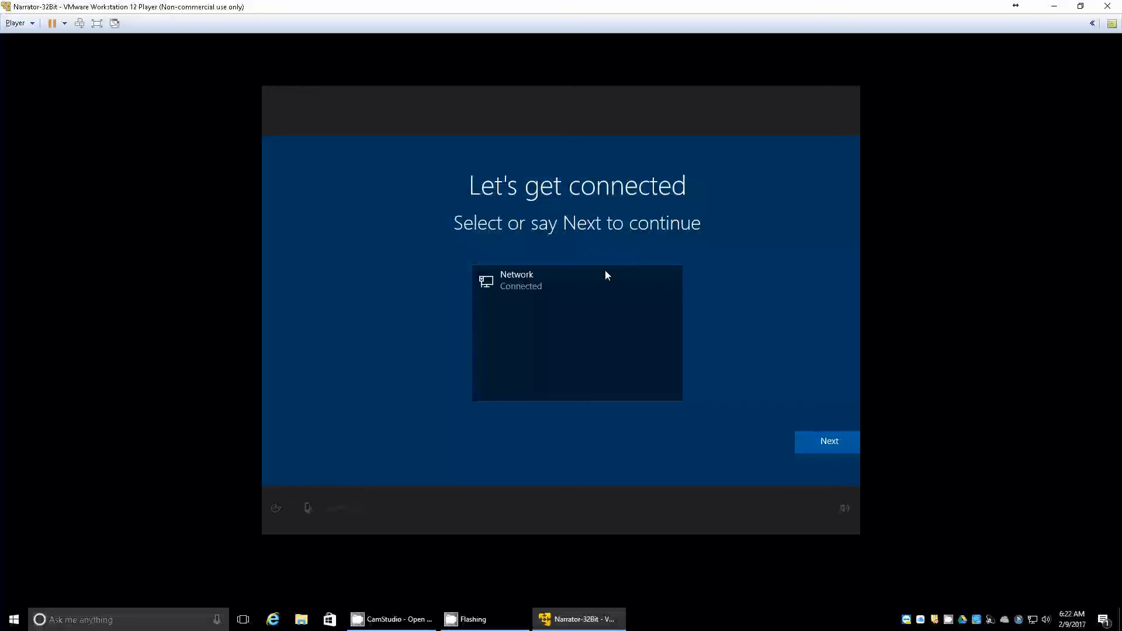
- Review the accessibility options on the Let's get connected page, start Narrator and dismiss its scan mode tip
{"action": "left_click", "coordinate": [606, 276]}
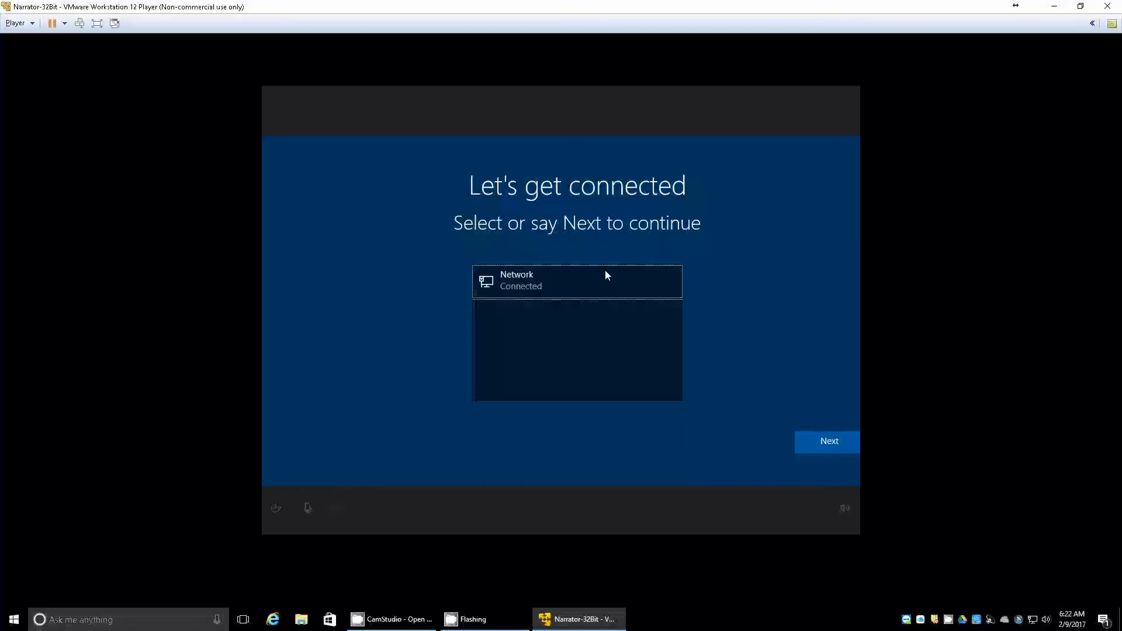
{"action": "key", "text": "super+u"}
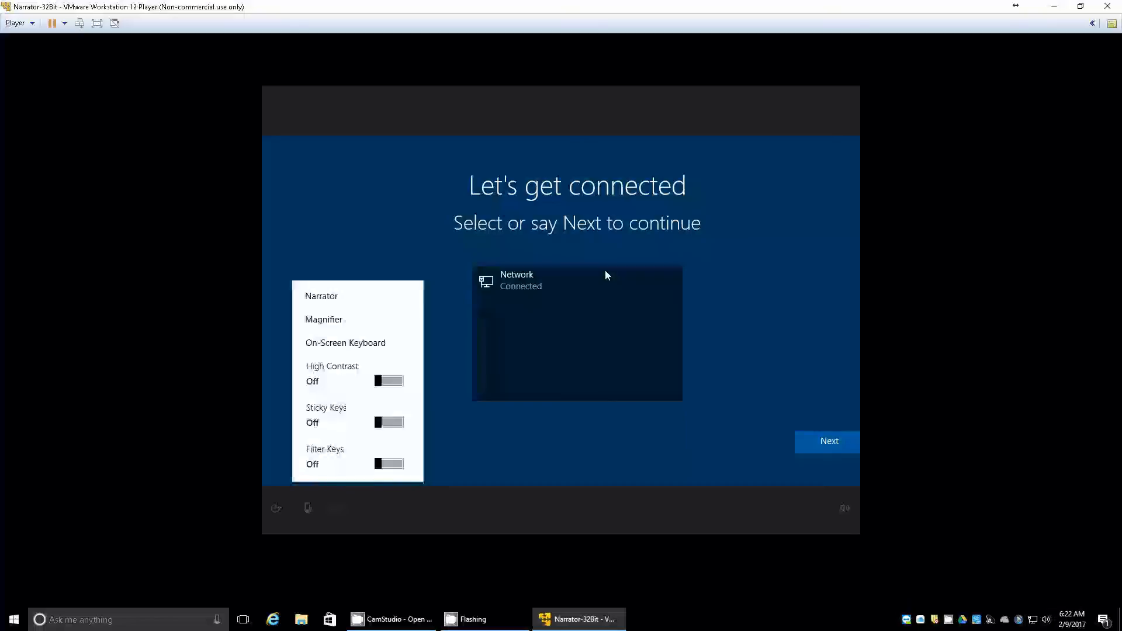
{"action": "key", "text": "Down"}
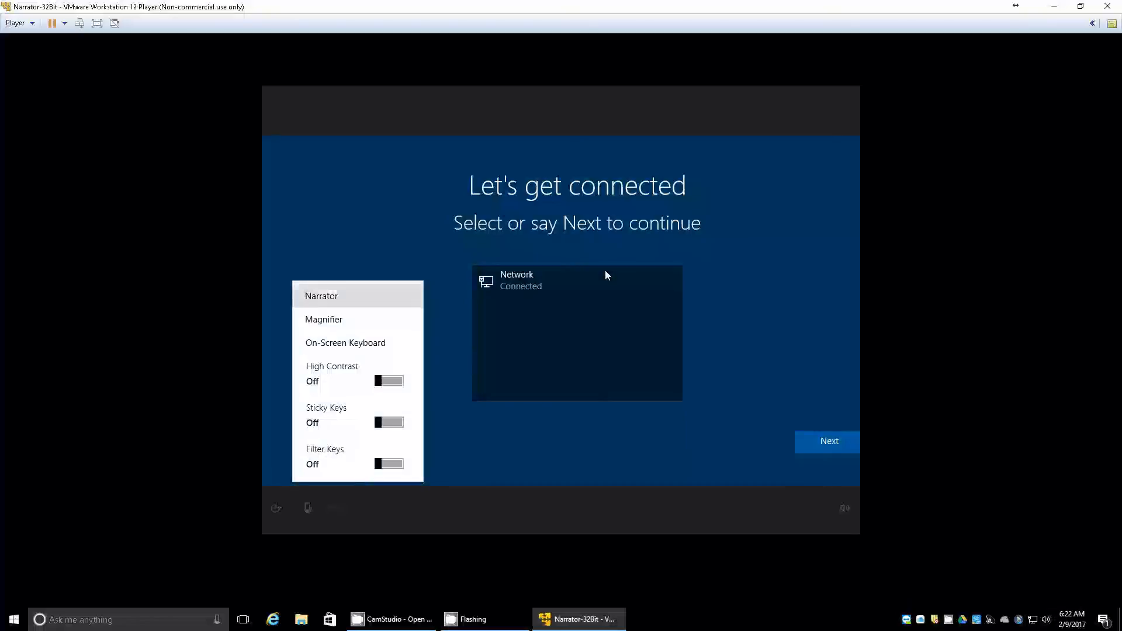
{"action": "key", "text": "Down"}
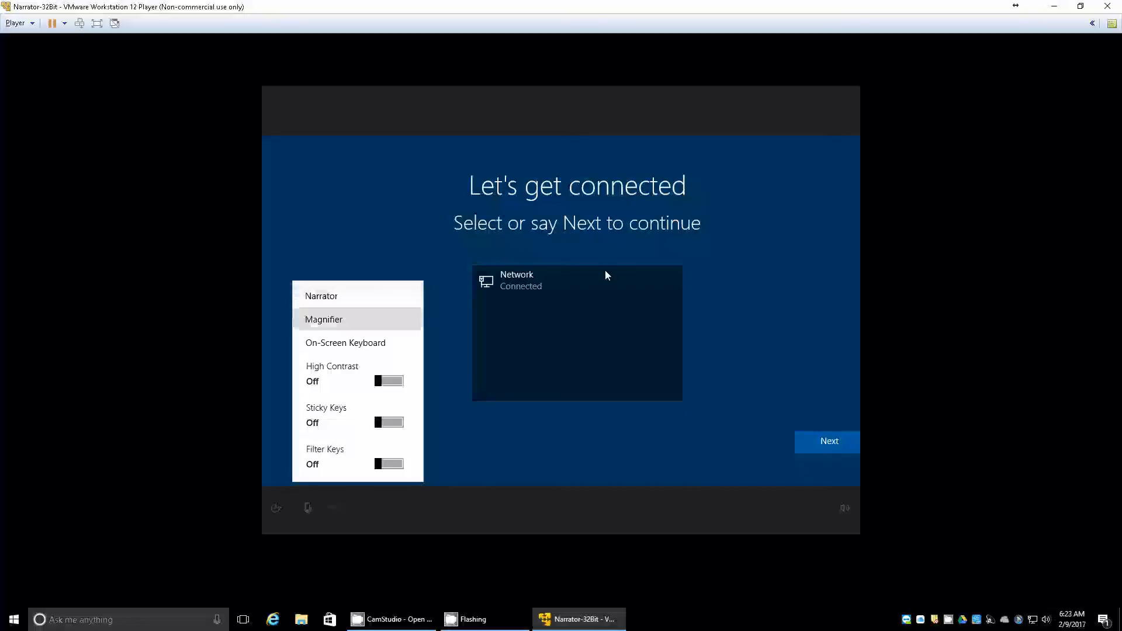
{"action": "key", "text": "Down"}
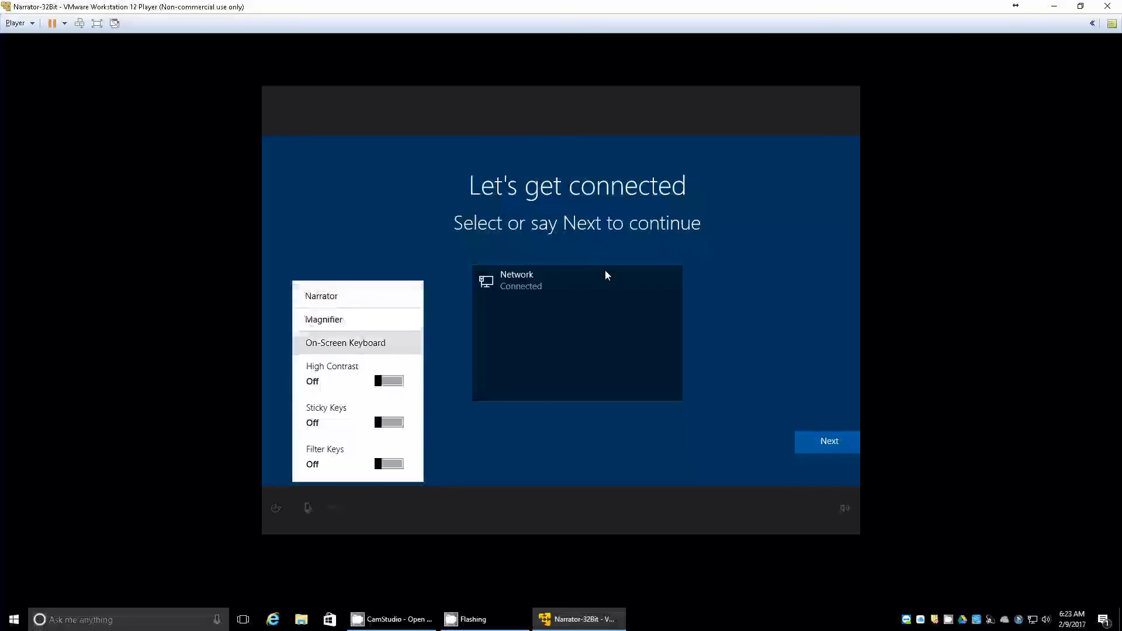
{"action": "key", "text": "Down"}
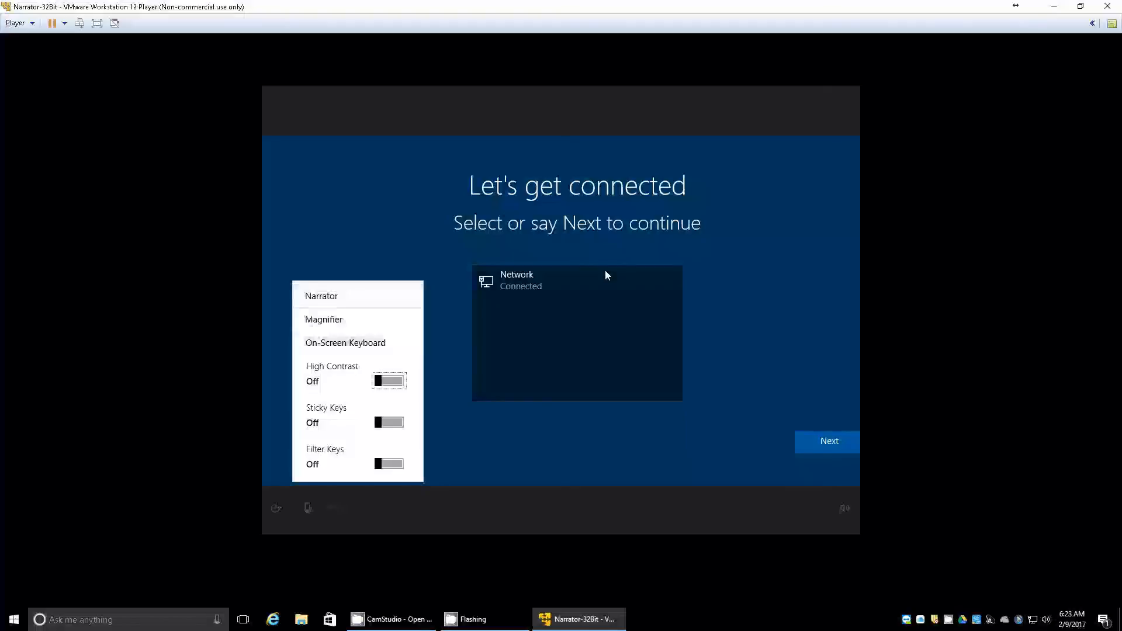
{"action": "key", "text": "Down"}
{"action": "key", "text": "Down"}
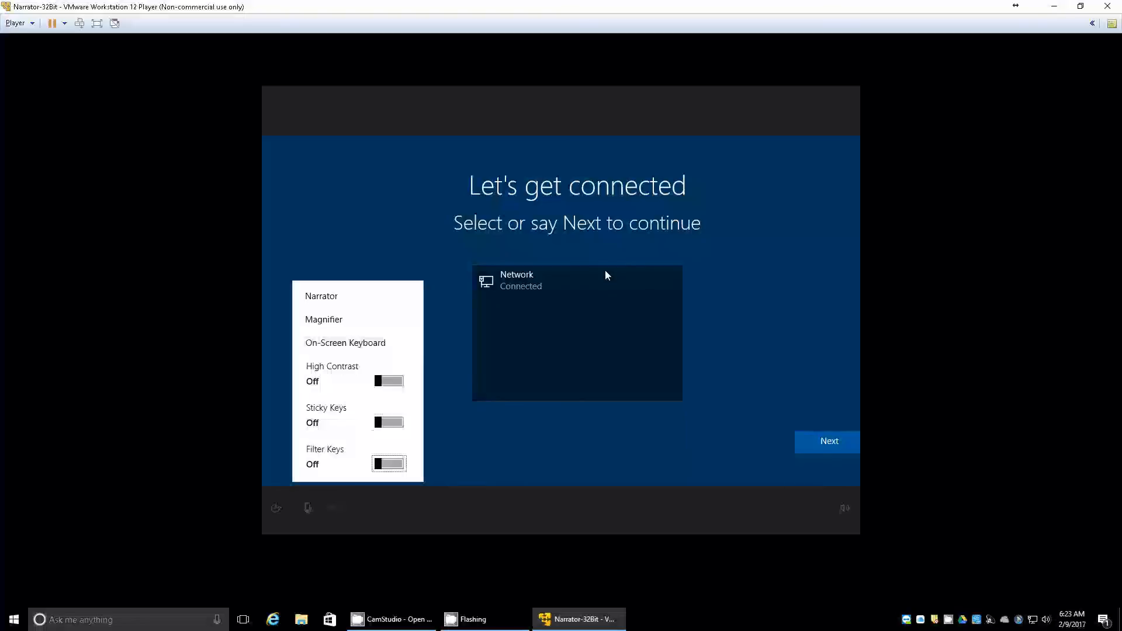
{"action": "key", "text": "Down"}
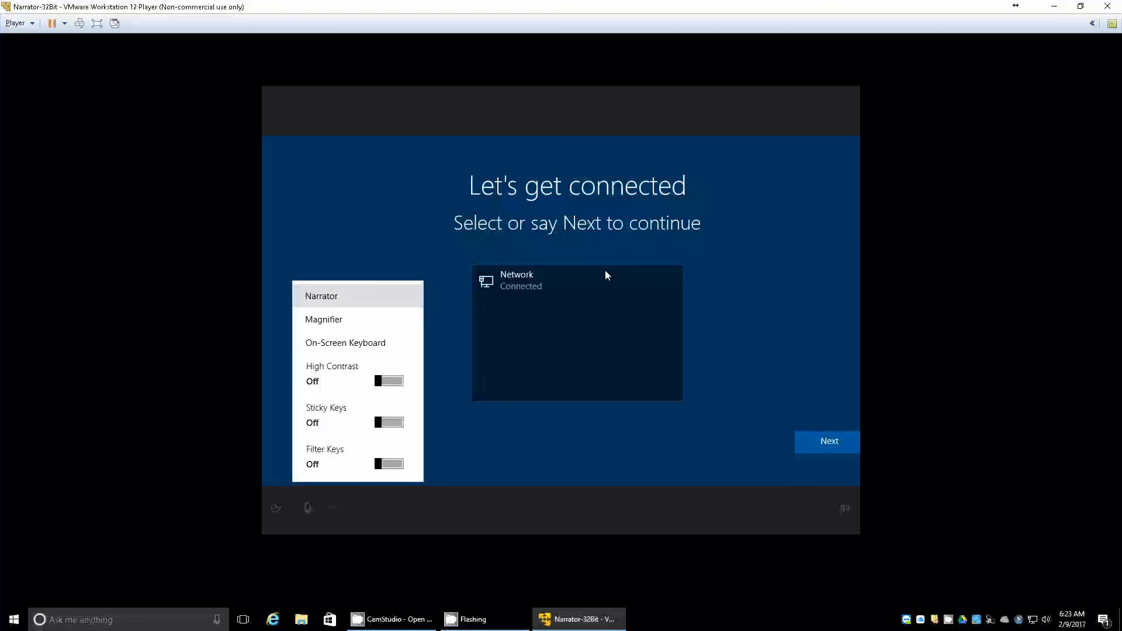
{"action": "left_click", "coordinate": [607, 275]}
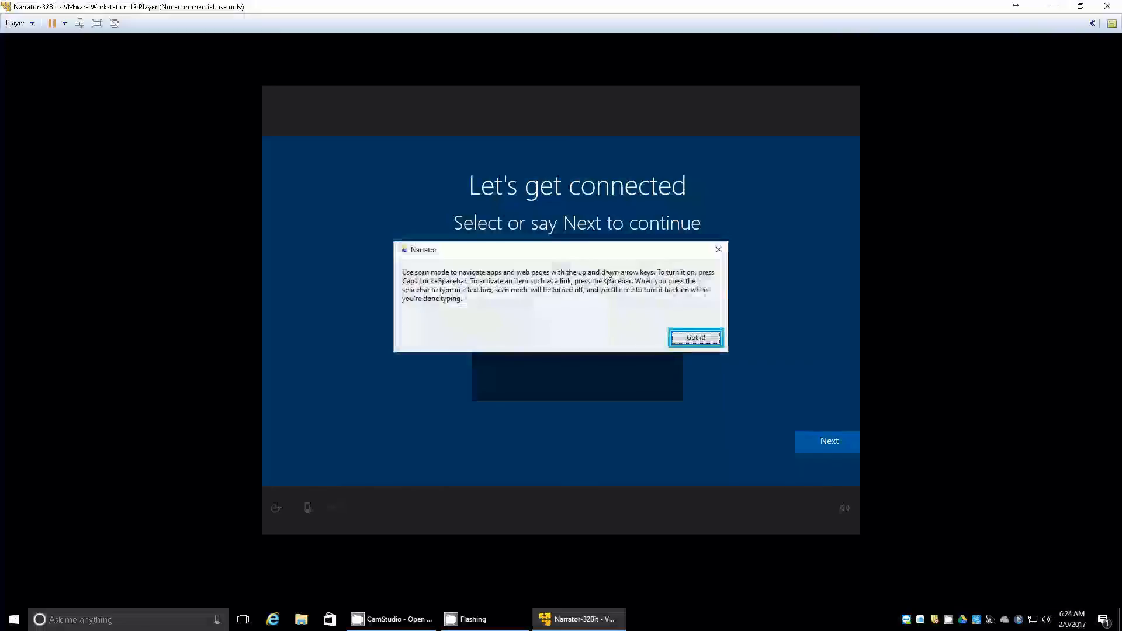
{"action": "key", "text": "space"}
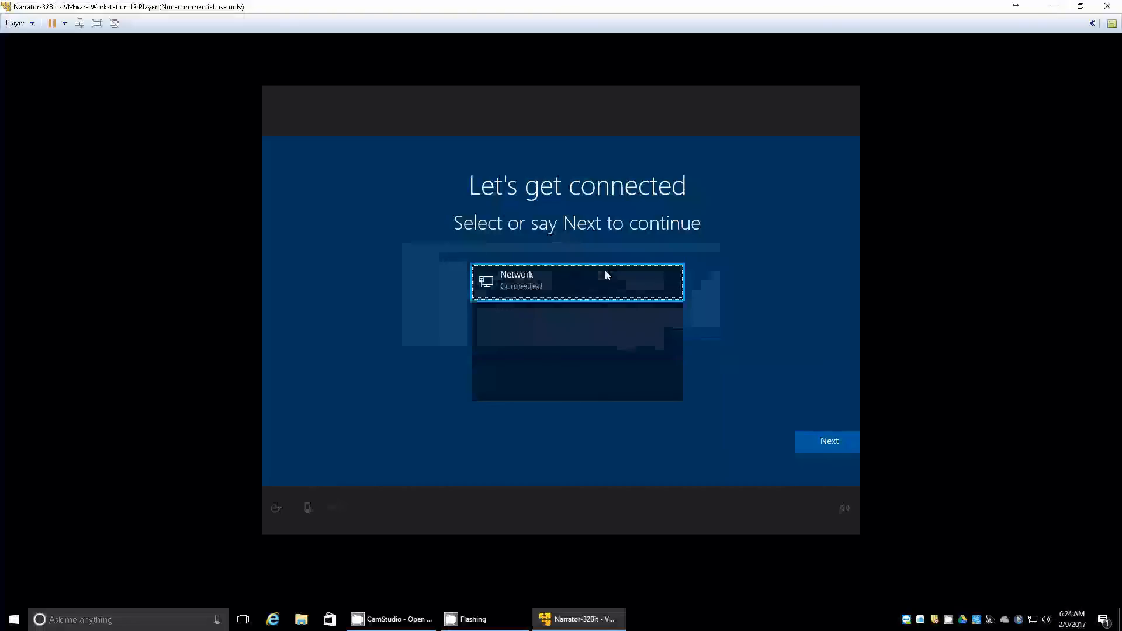
- Review the connected Network entry on the Let's get connected page with Narrator and continue to the next setup page
{"action": "key", "text": "Tab"}
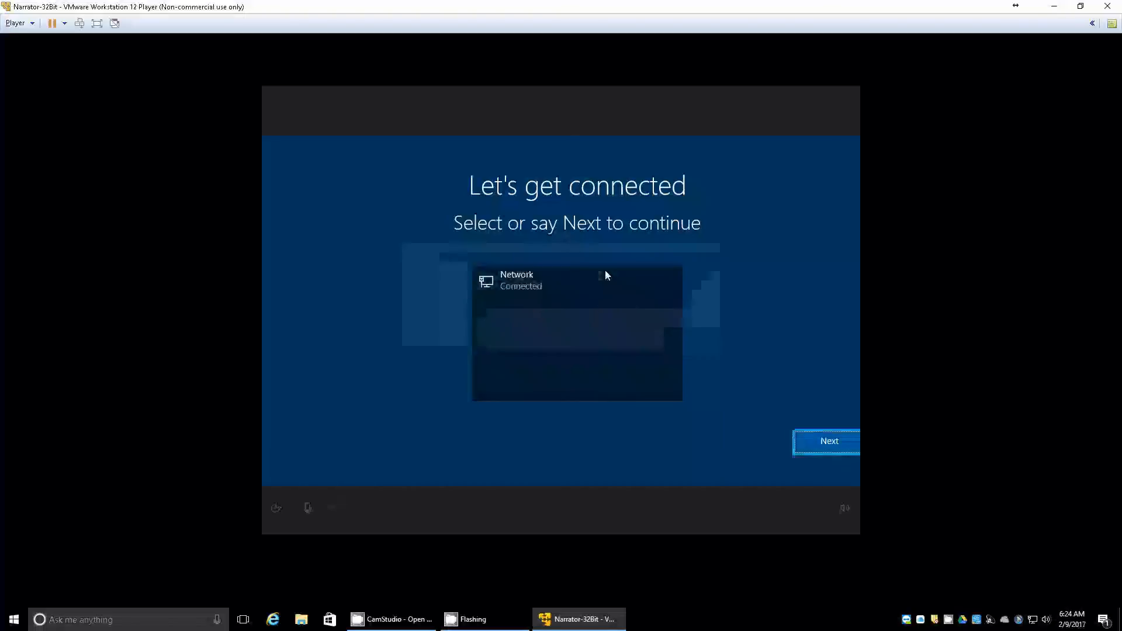
{"action": "key", "text": "shift+Tab"}
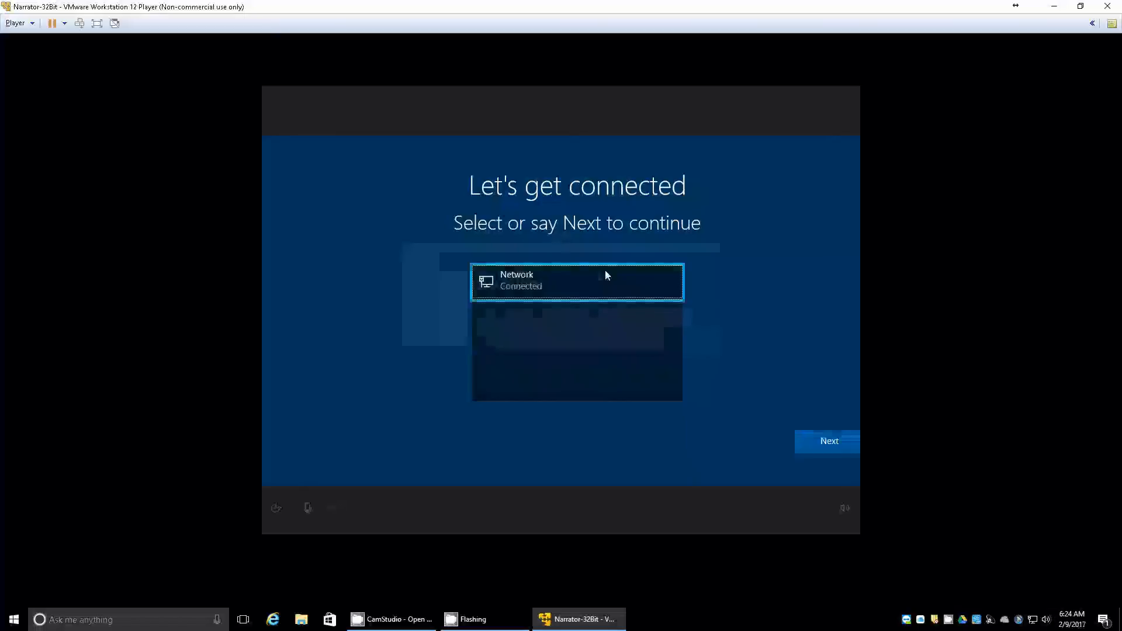
{"action": "key", "text": "Tab"}
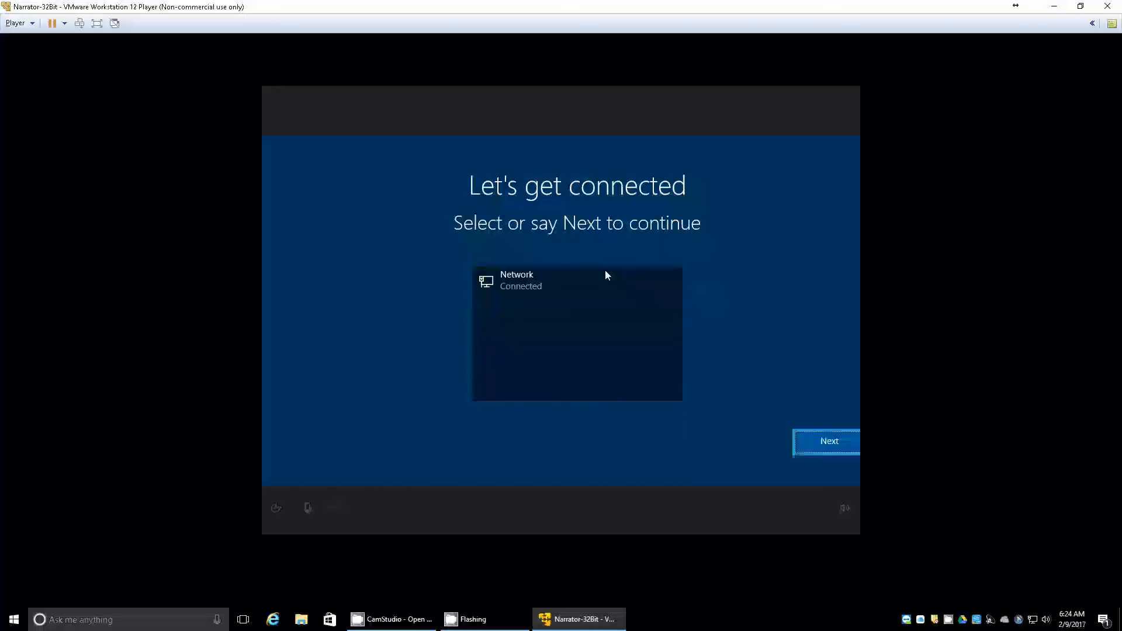
{"action": "key", "text": "shift+Tab"}
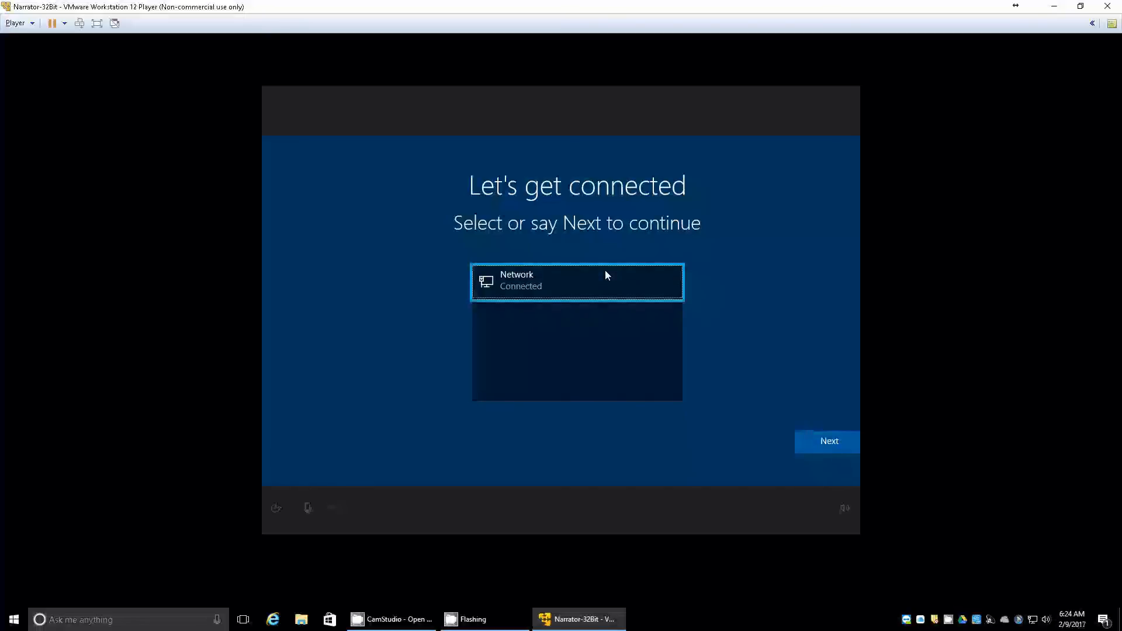
{"action": "key", "text": "Tab"}
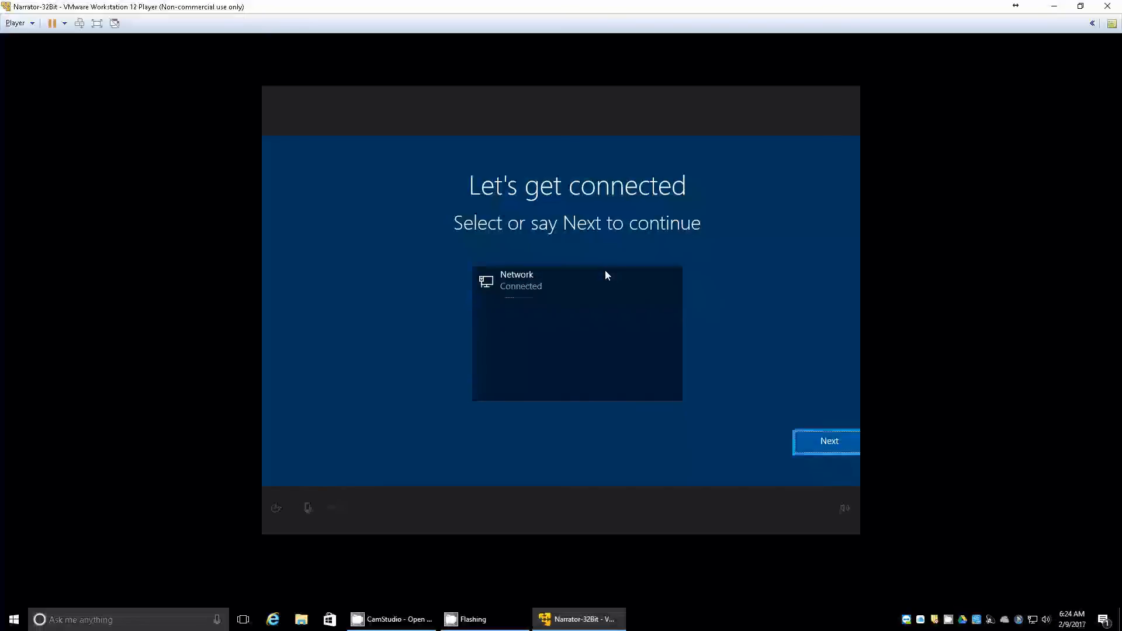
{"action": "key", "text": "Return"}
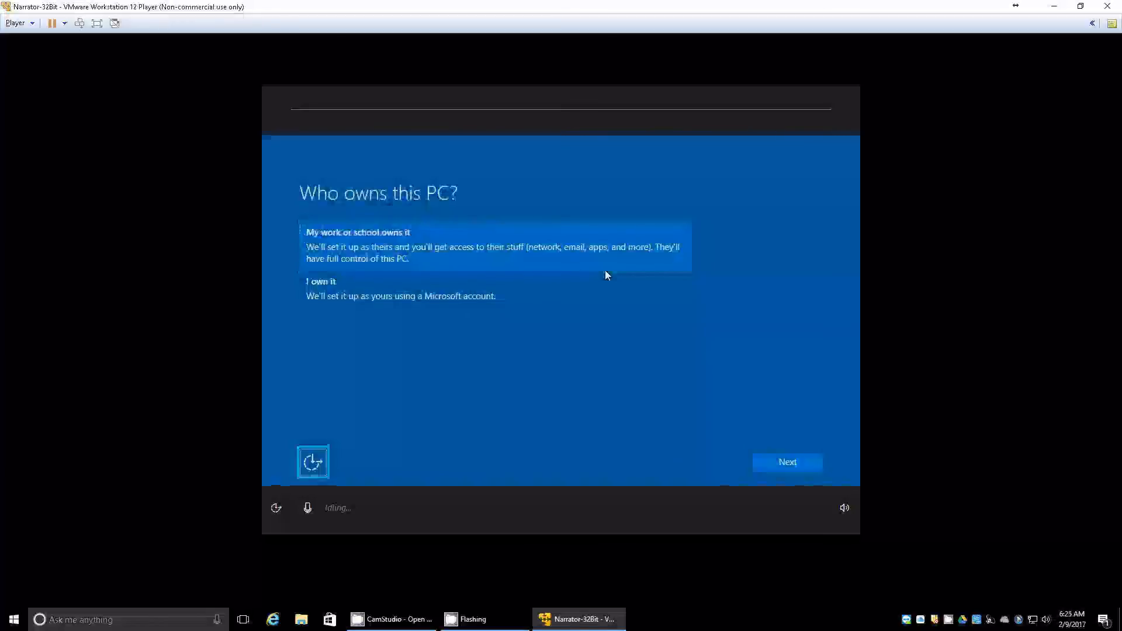
- Examine the controls on the Who owns this PC page and compare its two ownership options with Narrator
{"action": "key", "text": "Tab"}
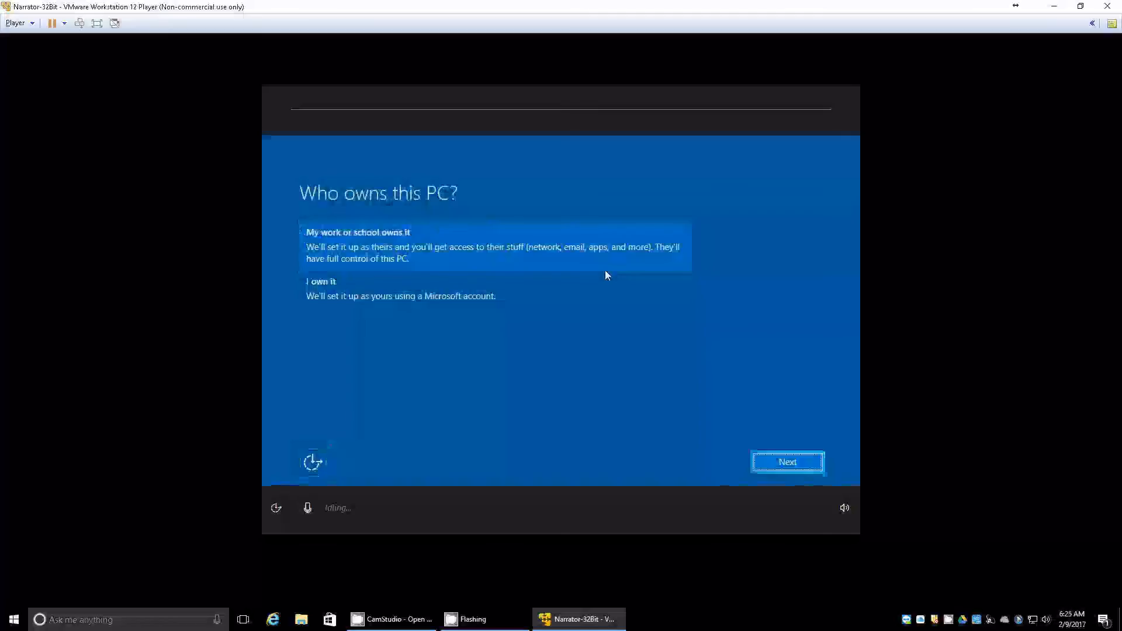
{"action": "key", "text": "Tab"}
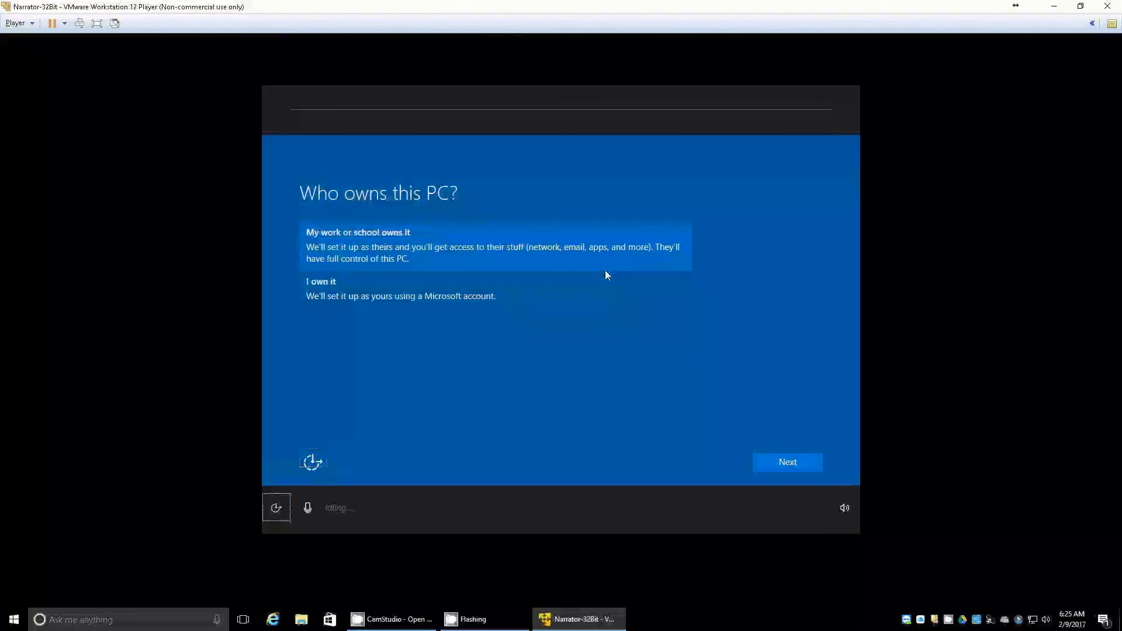
{"action": "key", "text": "Tab"}
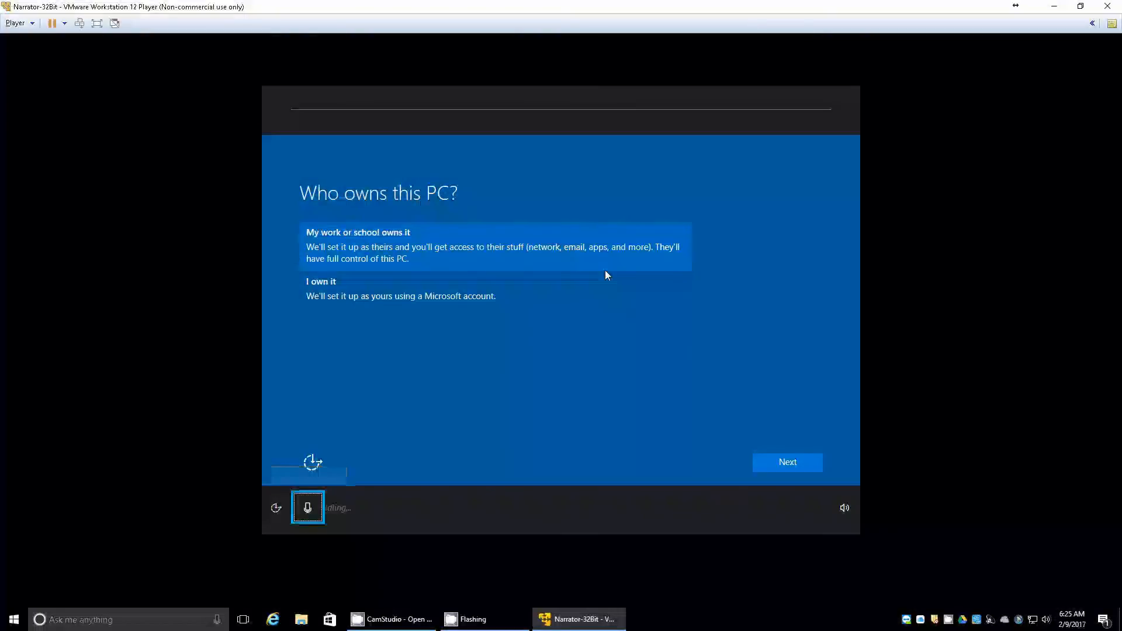
{"action": "key", "text": "Tab"}
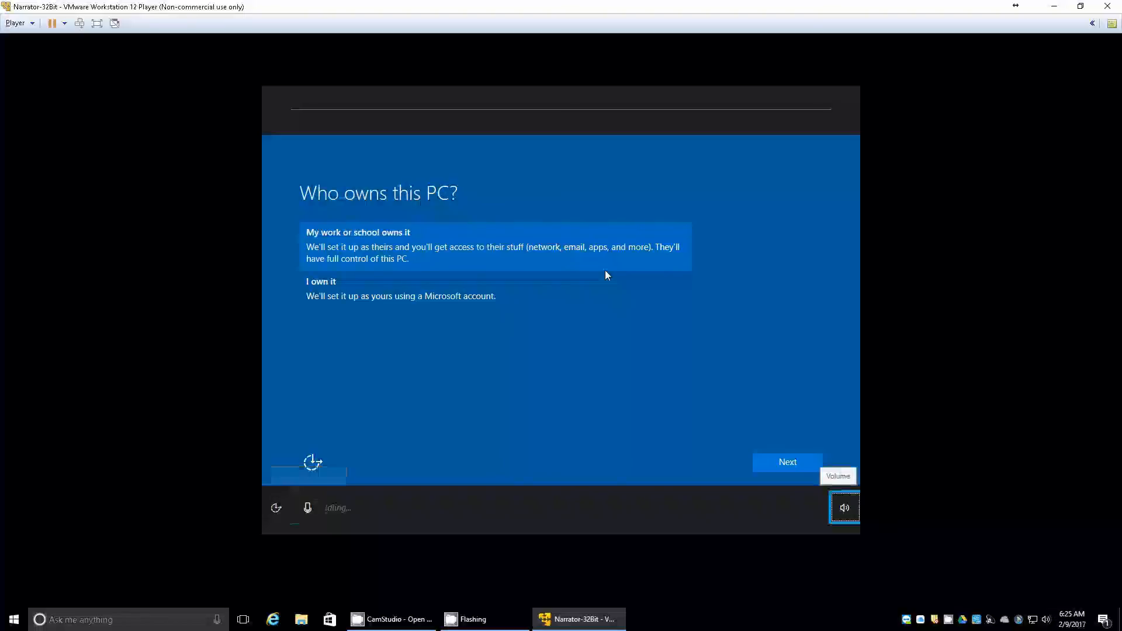
{"action": "key", "text": "Tab"}
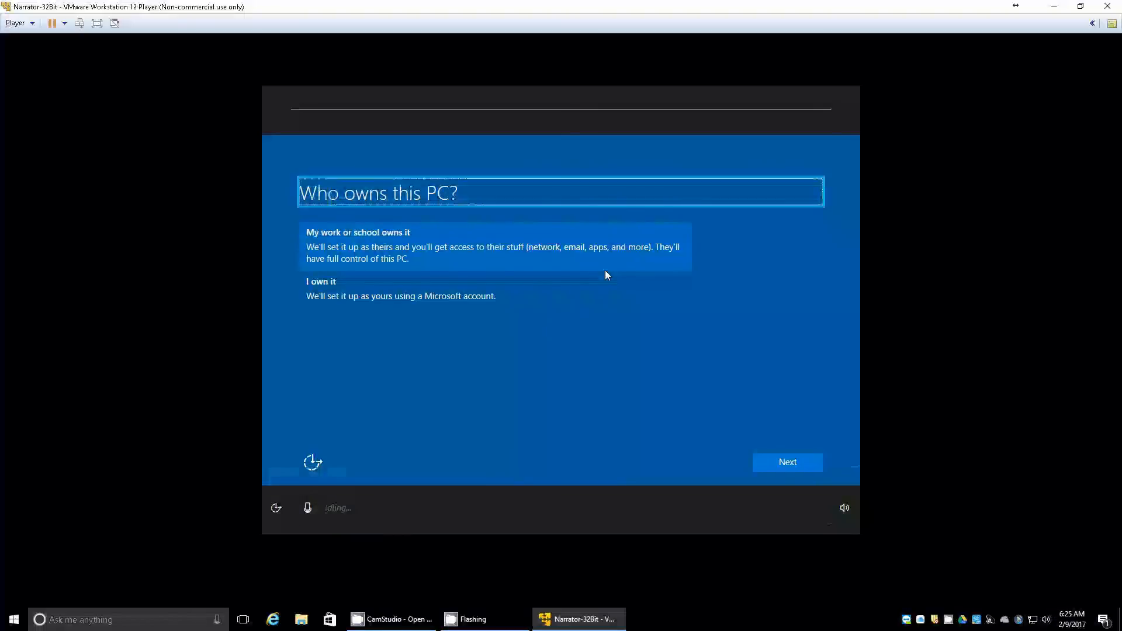
{"action": "key", "text": "Tab"}
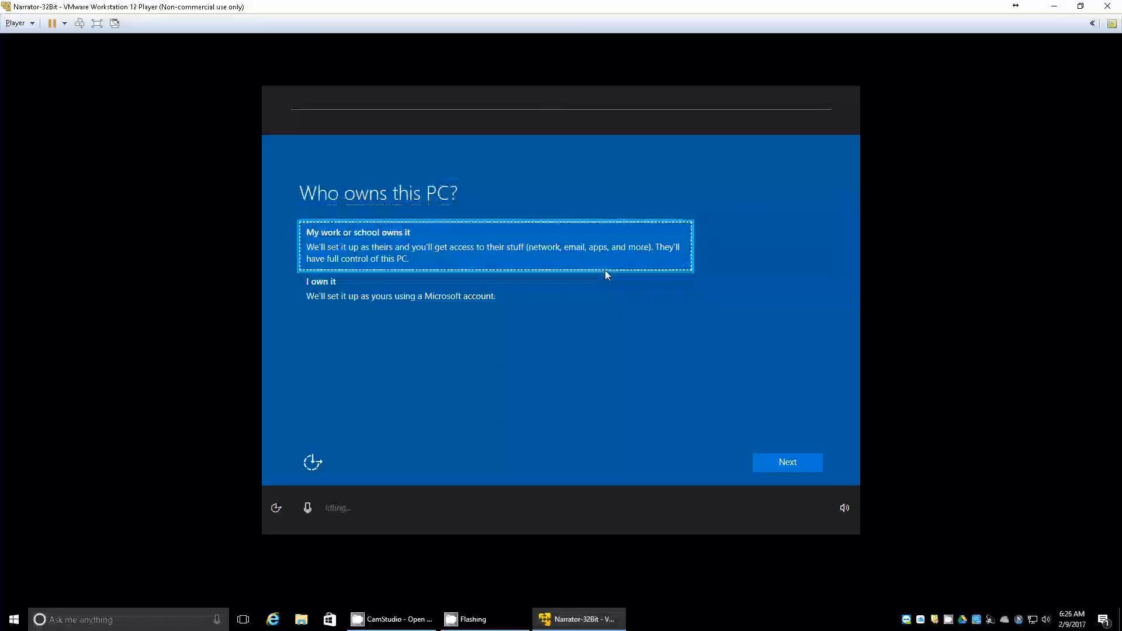
{"action": "key", "text": "Down"}
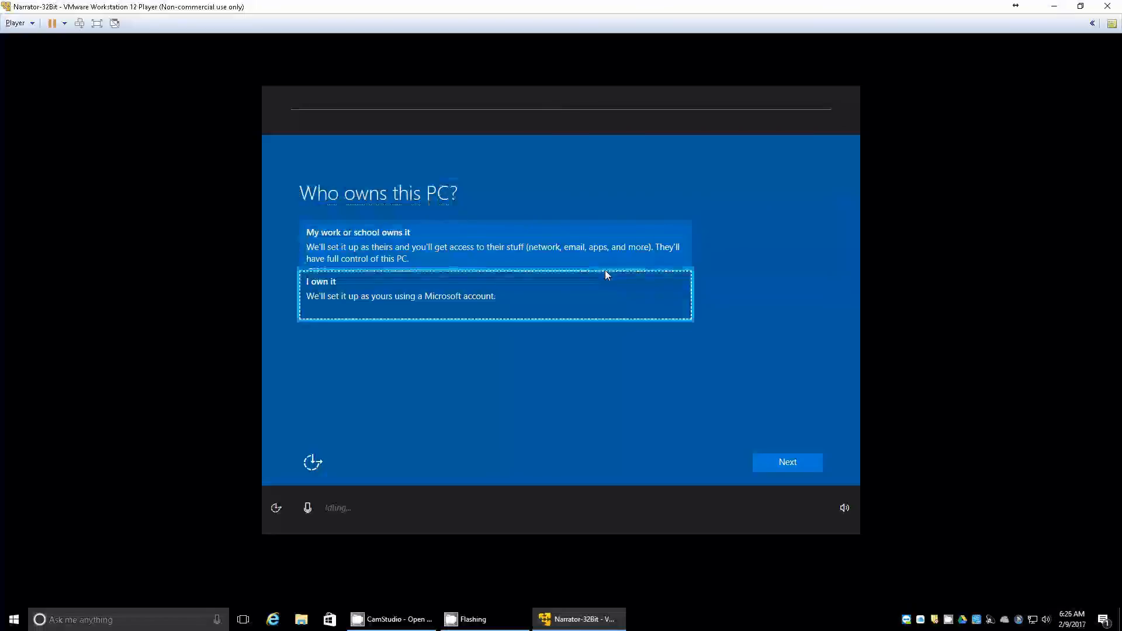
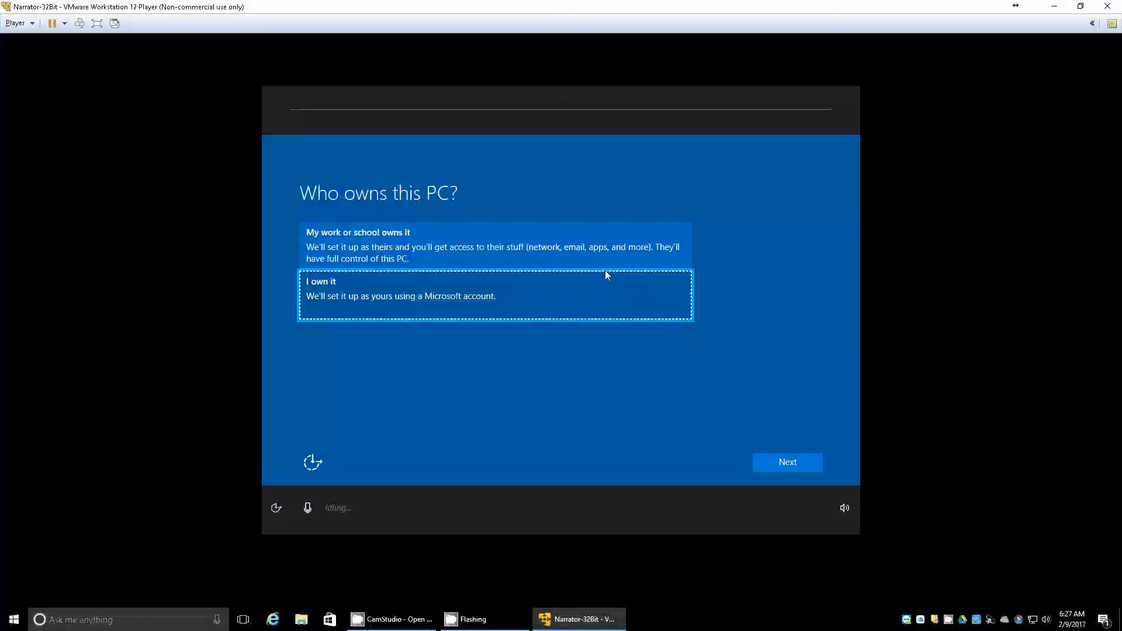
{"action": "left_click", "coordinate": [606, 270]}
{"action": "key", "text": "Down"}
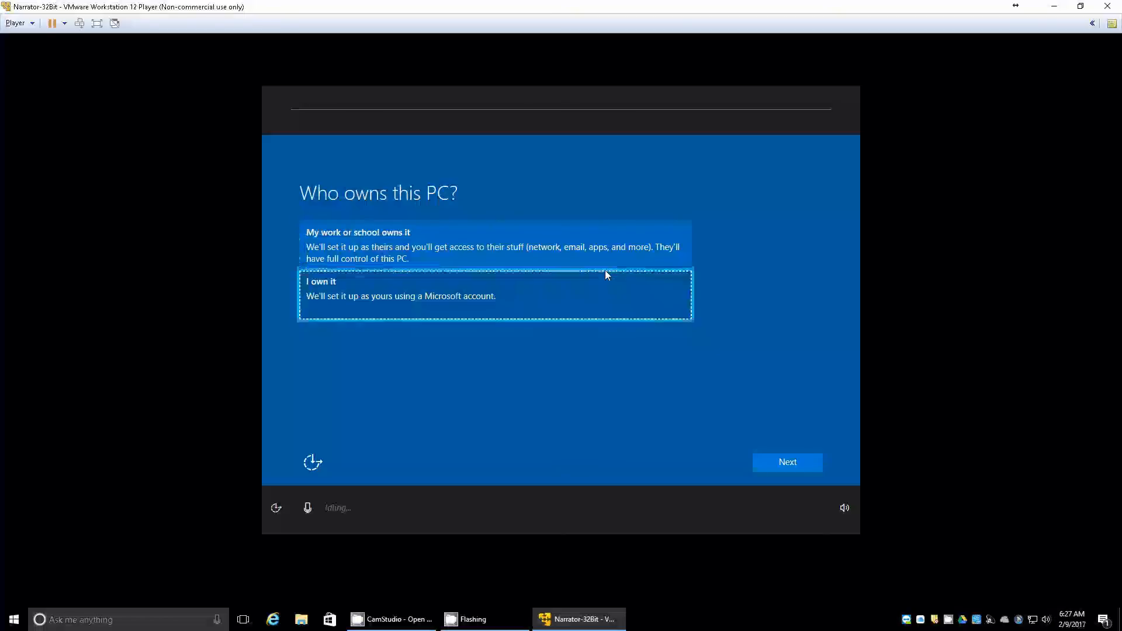
{"action": "key", "text": "Up"}
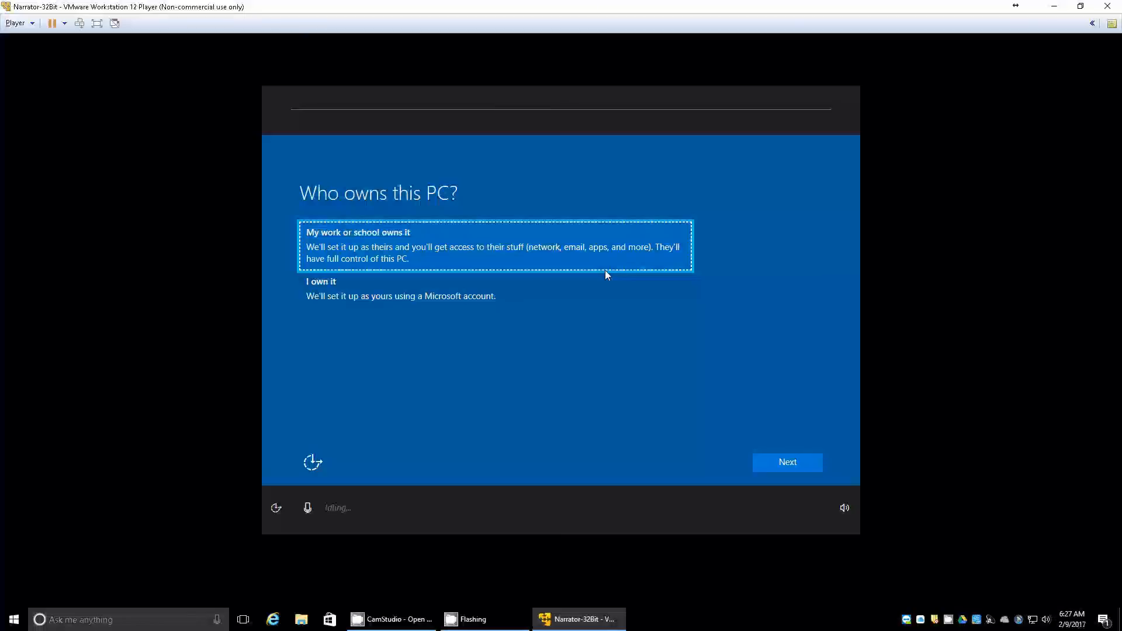
{"action": "key", "text": "Down"}
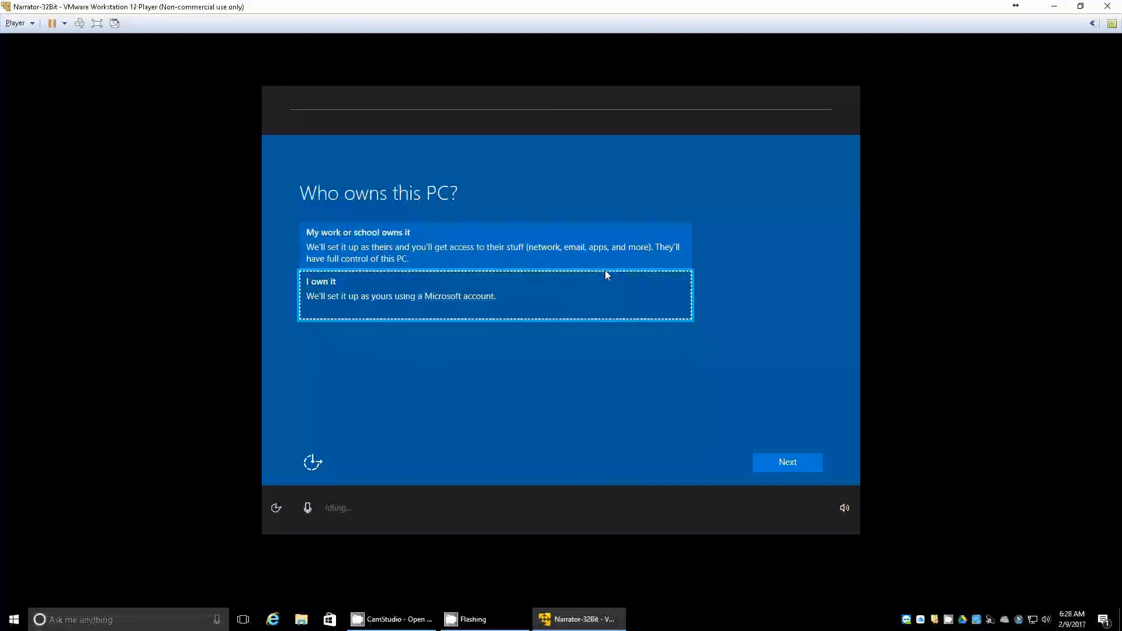
{"action": "key", "text": "Up"}
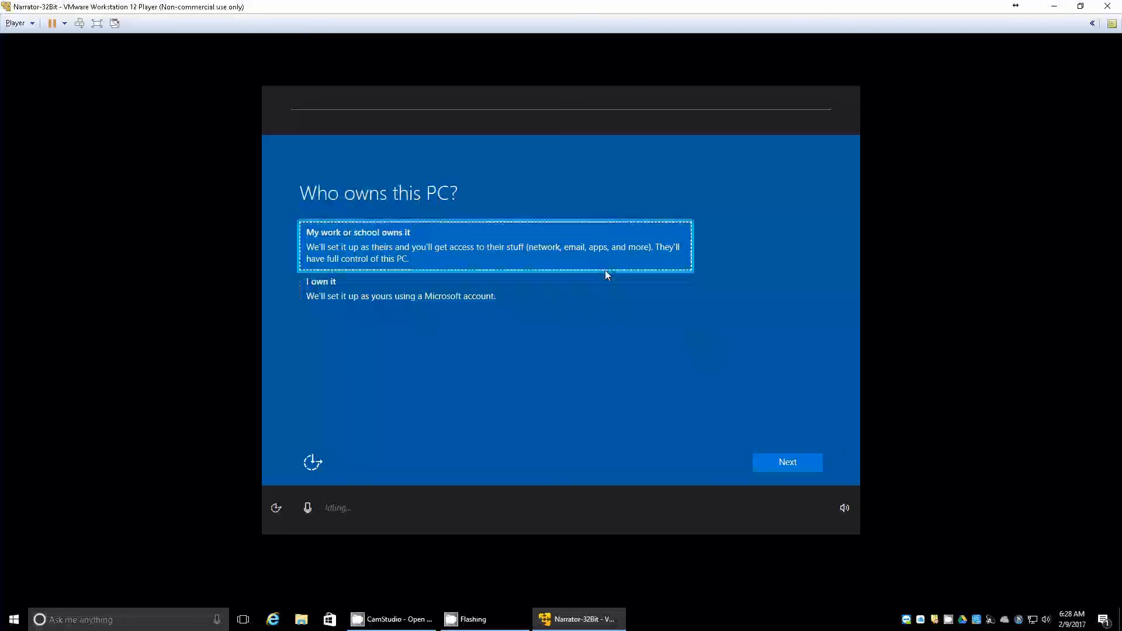
- Continue the setup with "My work or school owns it" as the PC's owner
{"action": "key", "text": "Tab"}
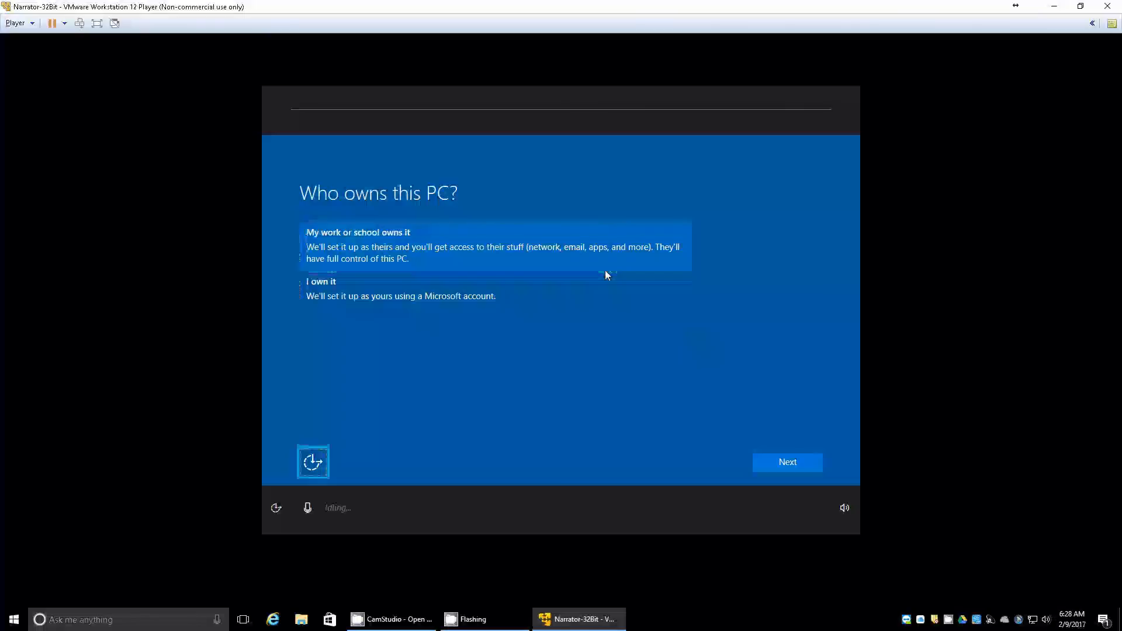
{"action": "key", "text": "Tab"}
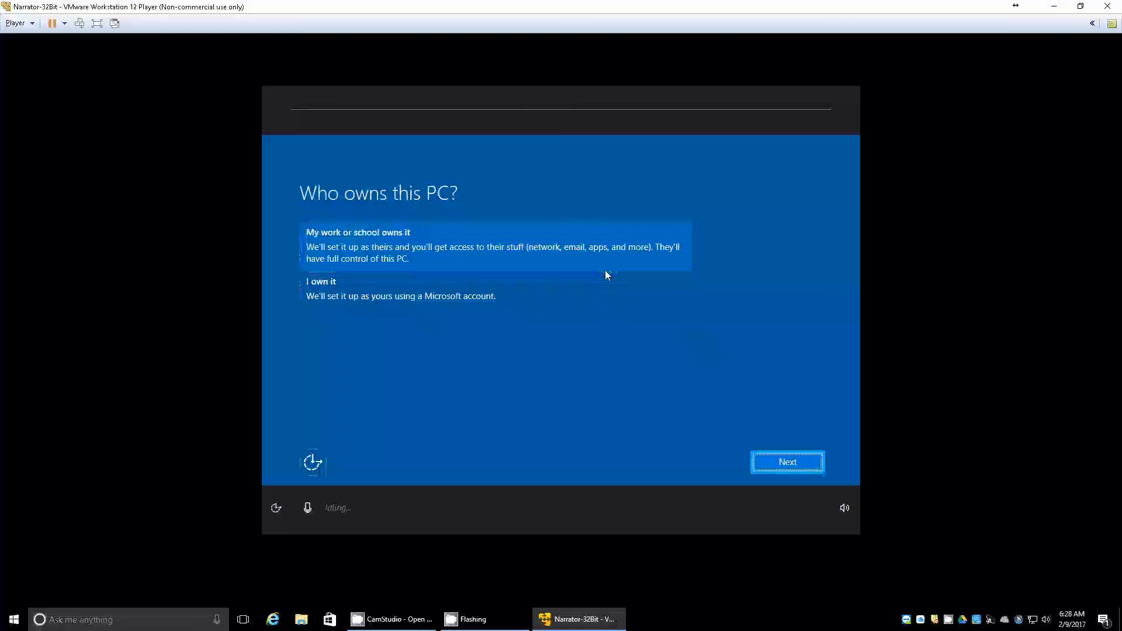
{"action": "key", "text": "Tab"}
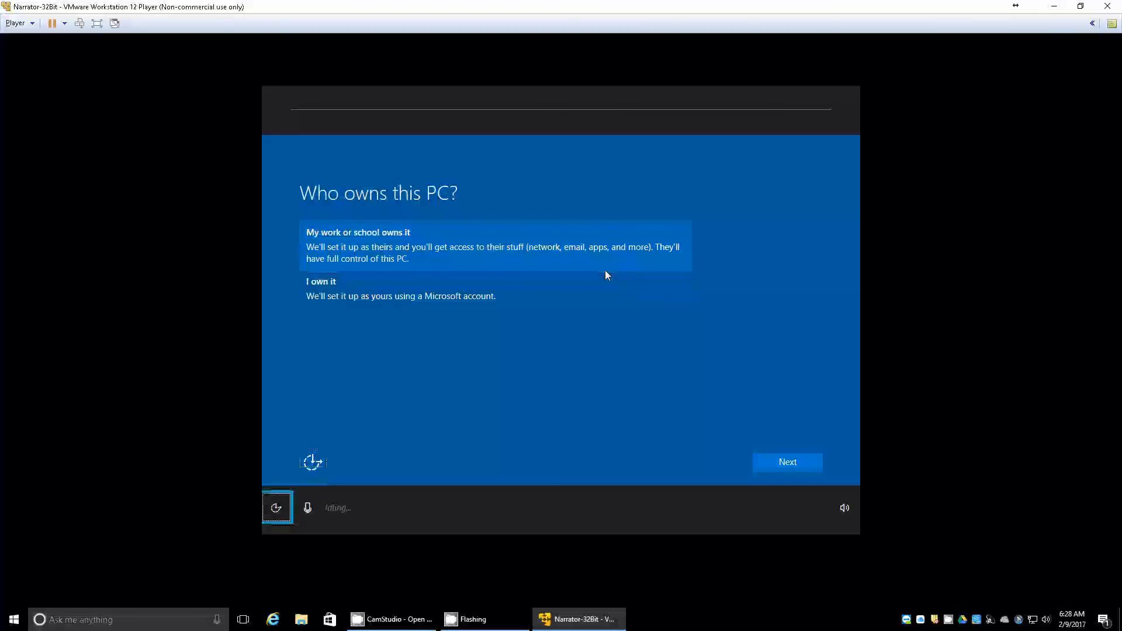
{"action": "key", "text": "Tab"}
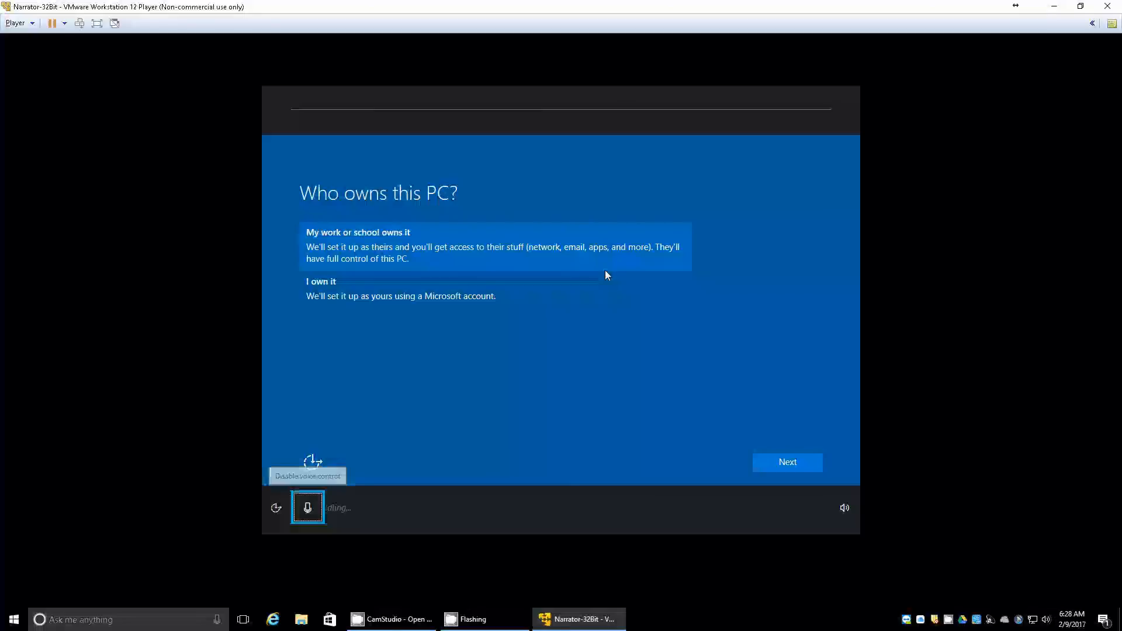
{"action": "key", "text": "Tab"}
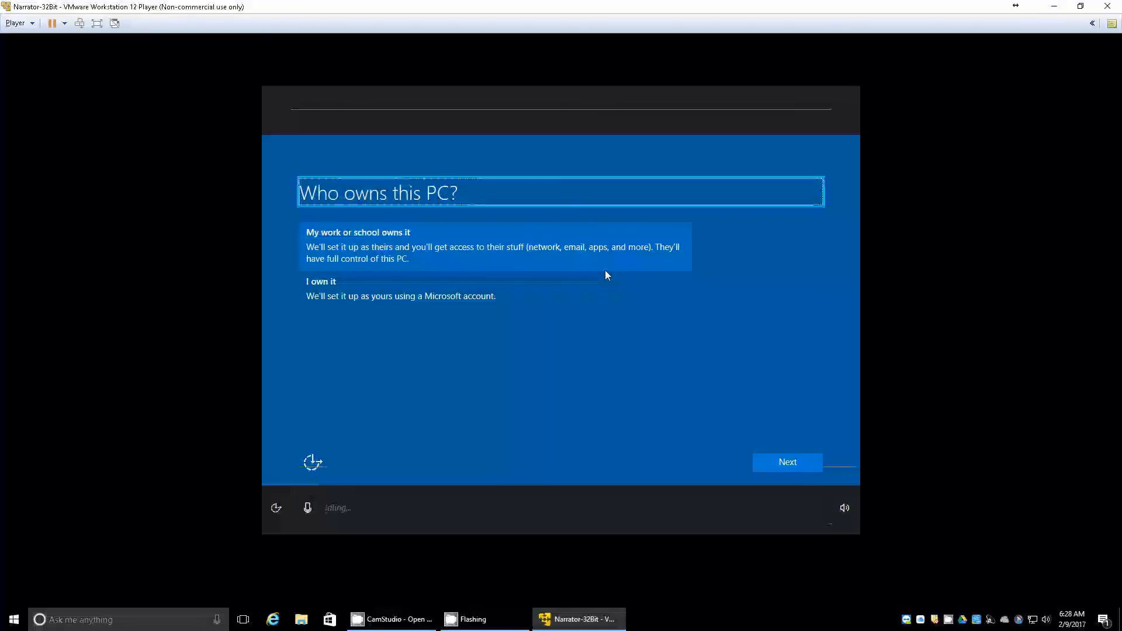
{"action": "key", "text": "Tab"}
{"action": "key", "text": "Tab"}
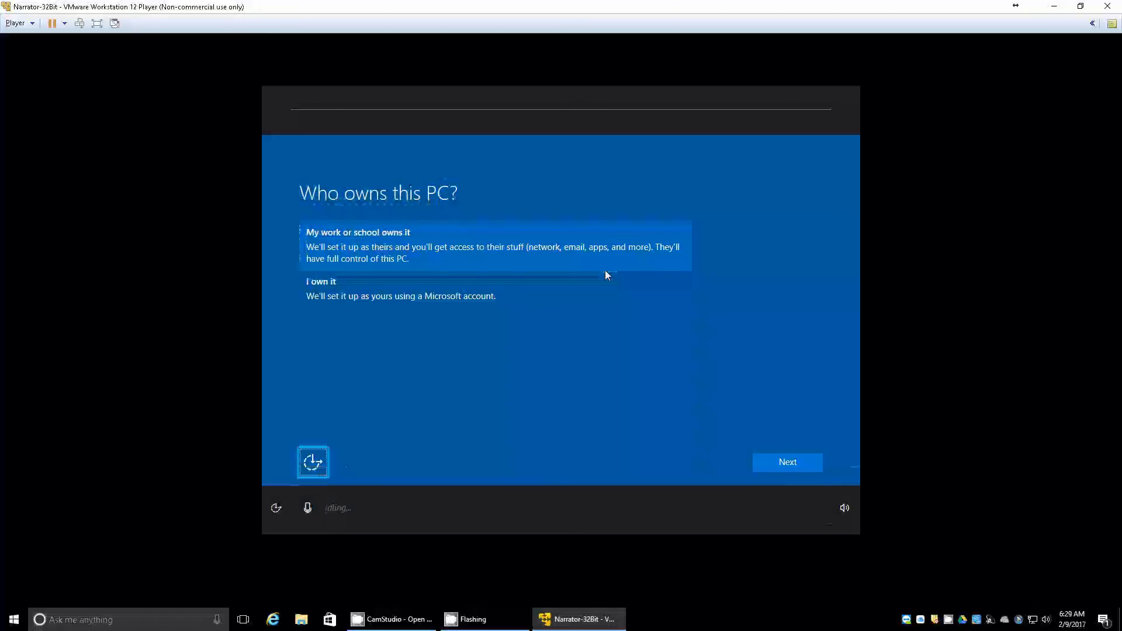
{"action": "key", "text": "Tab"}
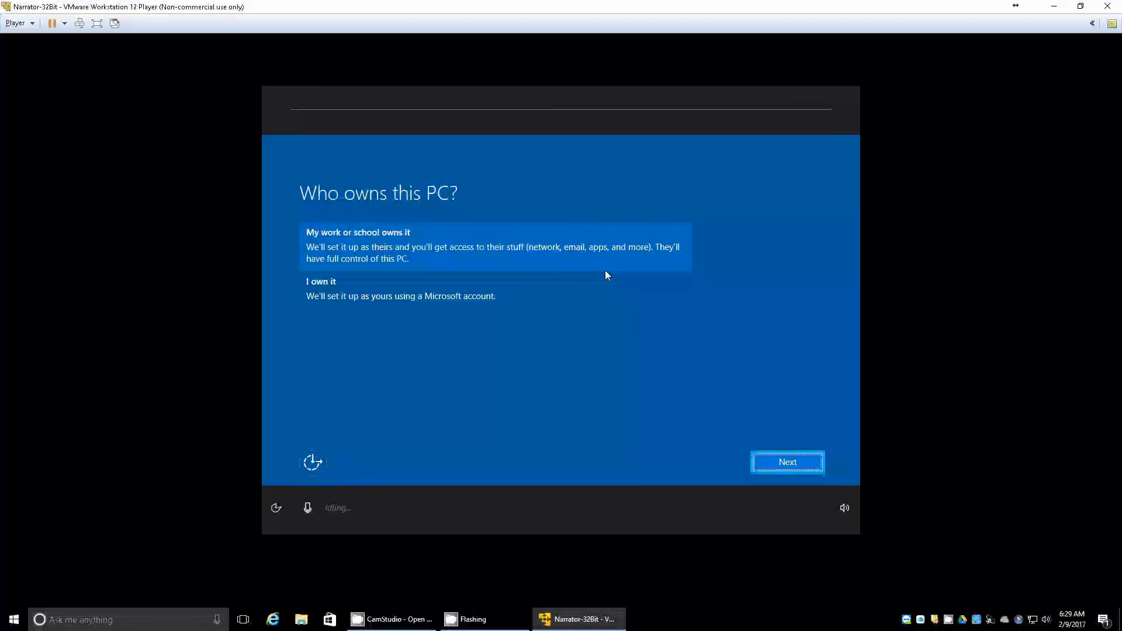
{"action": "key", "text": "Tab"}
{"action": "key", "text": "shift+Tab"}
{"action": "key", "text": "Return"}
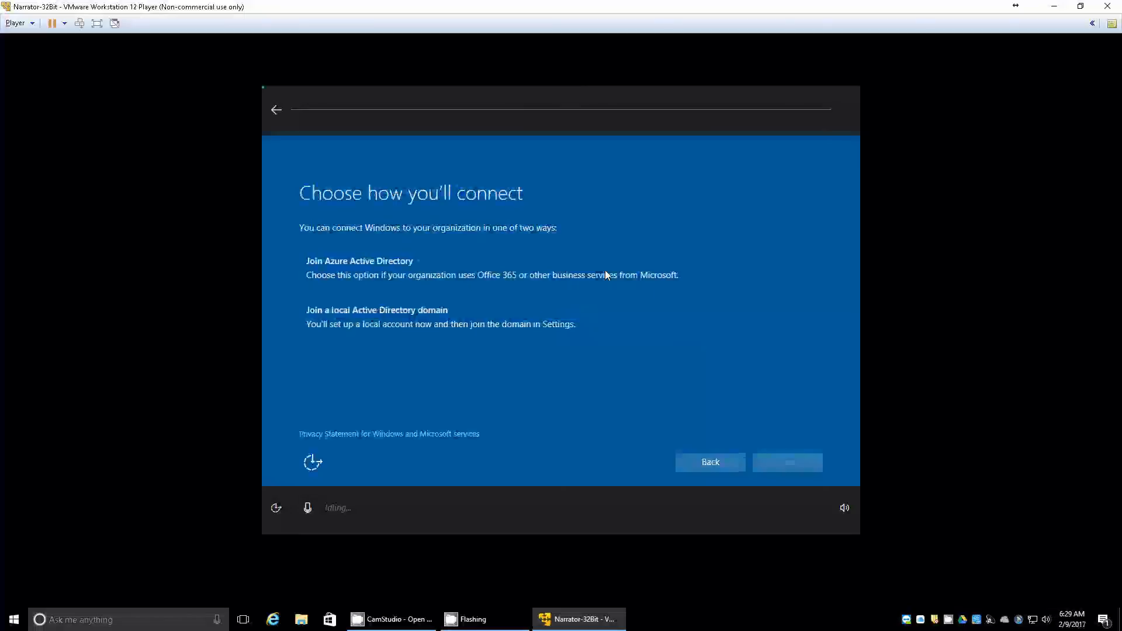
- Select Join Azure Active Directory as the connection method and review the local Active Directory domain alternative
{"action": "key", "text": "Tab"}
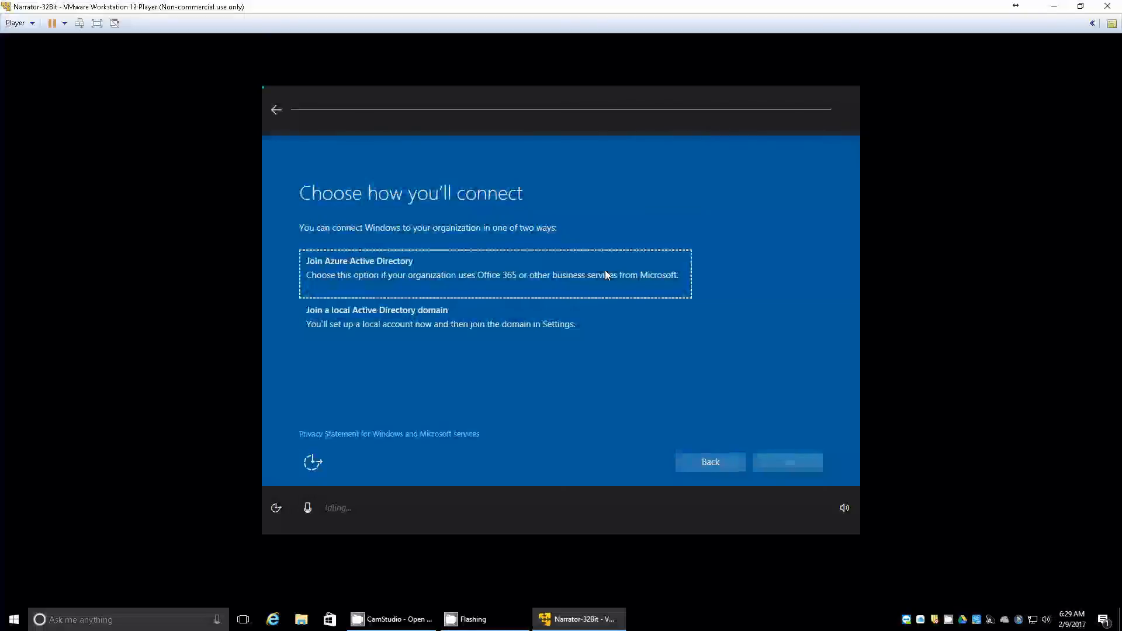
{"action": "key", "text": "space"}
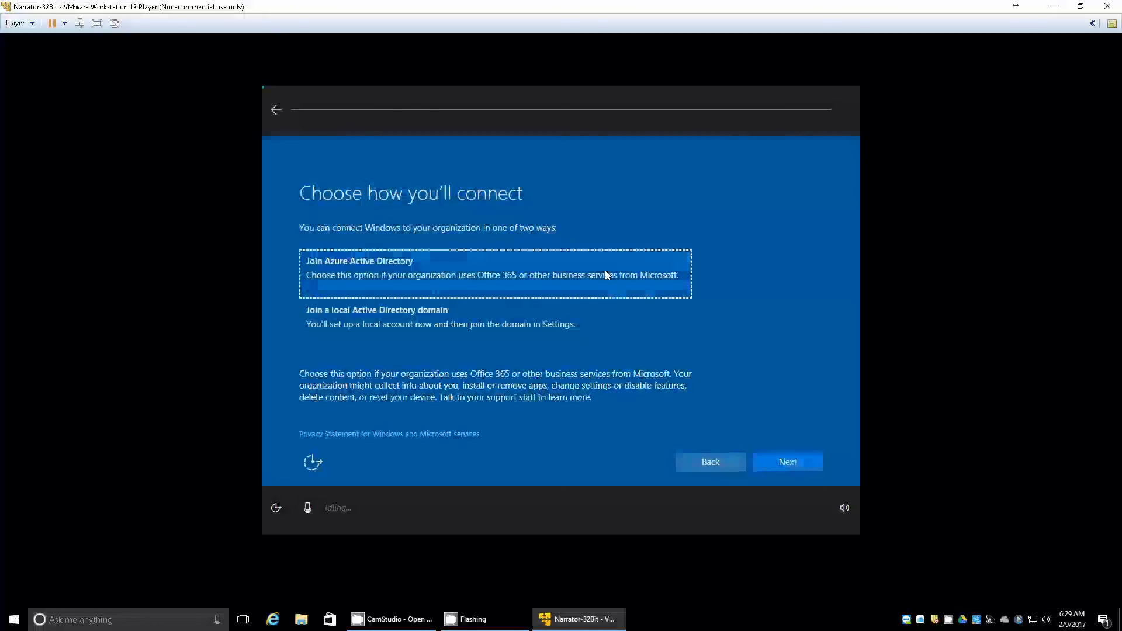
{"action": "key", "text": "Down"}
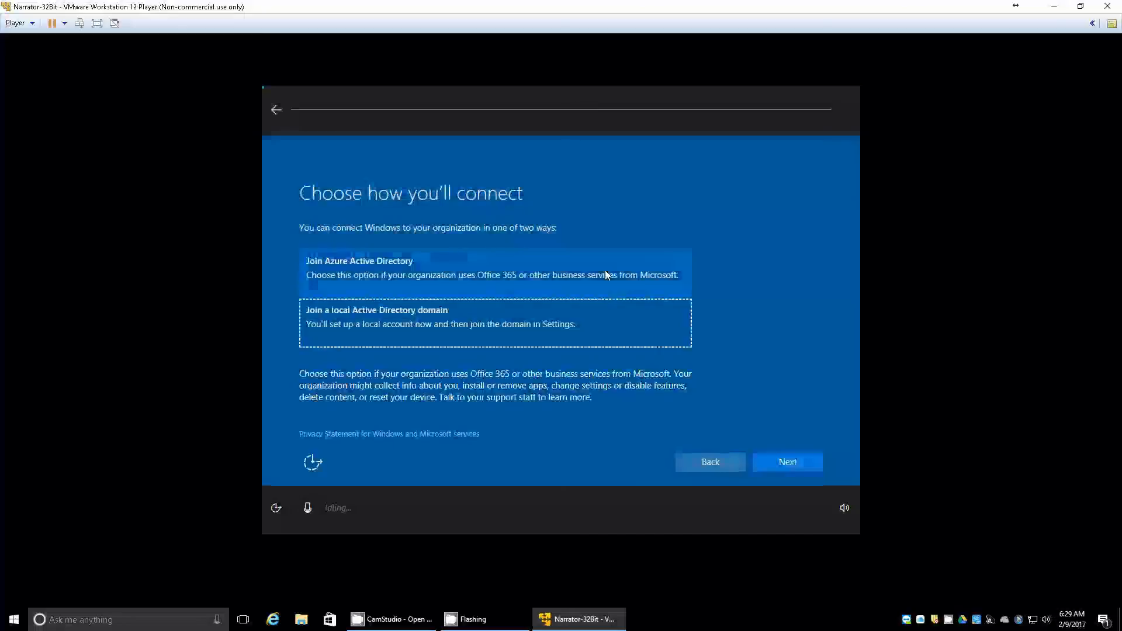
{"action": "key", "text": "Up"}
{"action": "key", "text": "Down"}
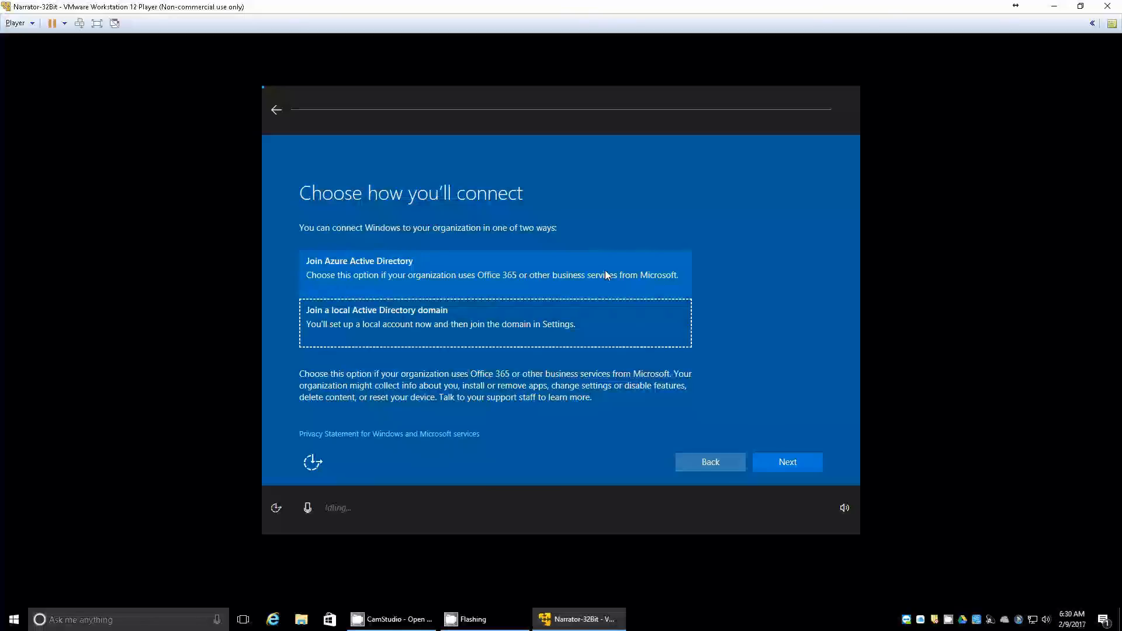
- Start Narrator from the accessibility options on the Choose how you'll connect page and minimize its settings window
{"action": "key", "text": "Tab"}
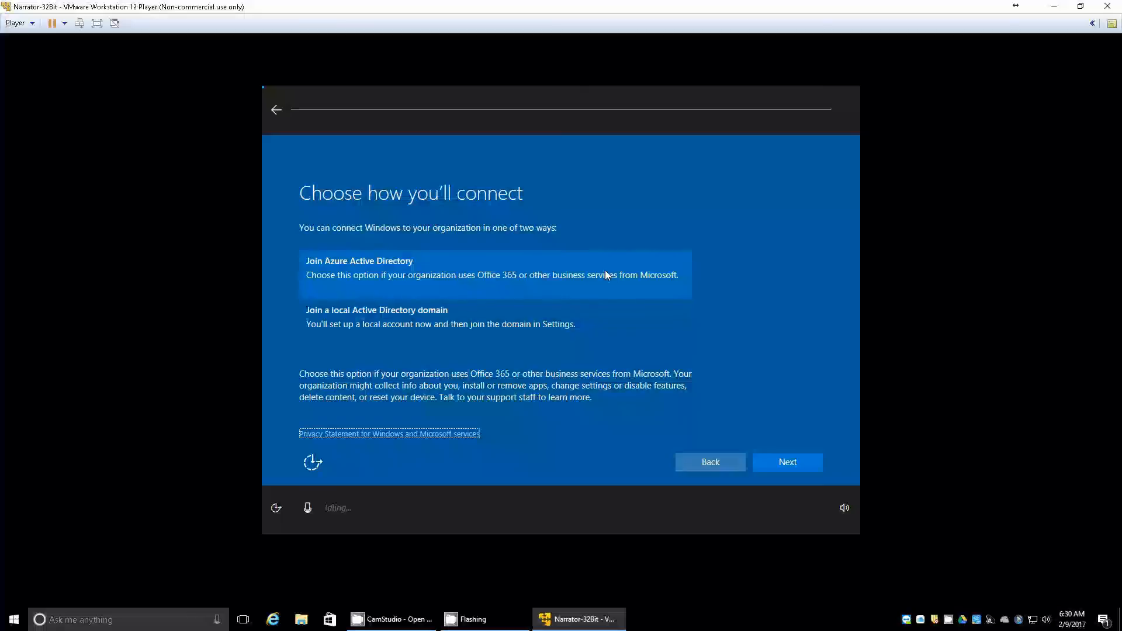
{"action": "key", "text": "Tab"}
{"action": "key", "text": "space"}
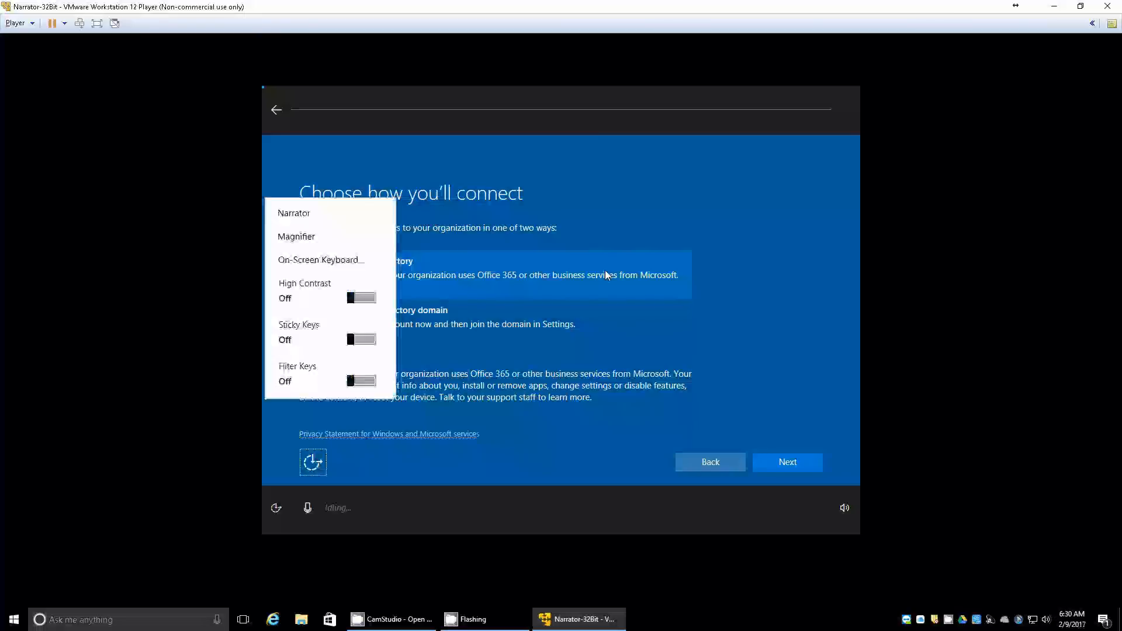
{"action": "key", "text": "Down"}
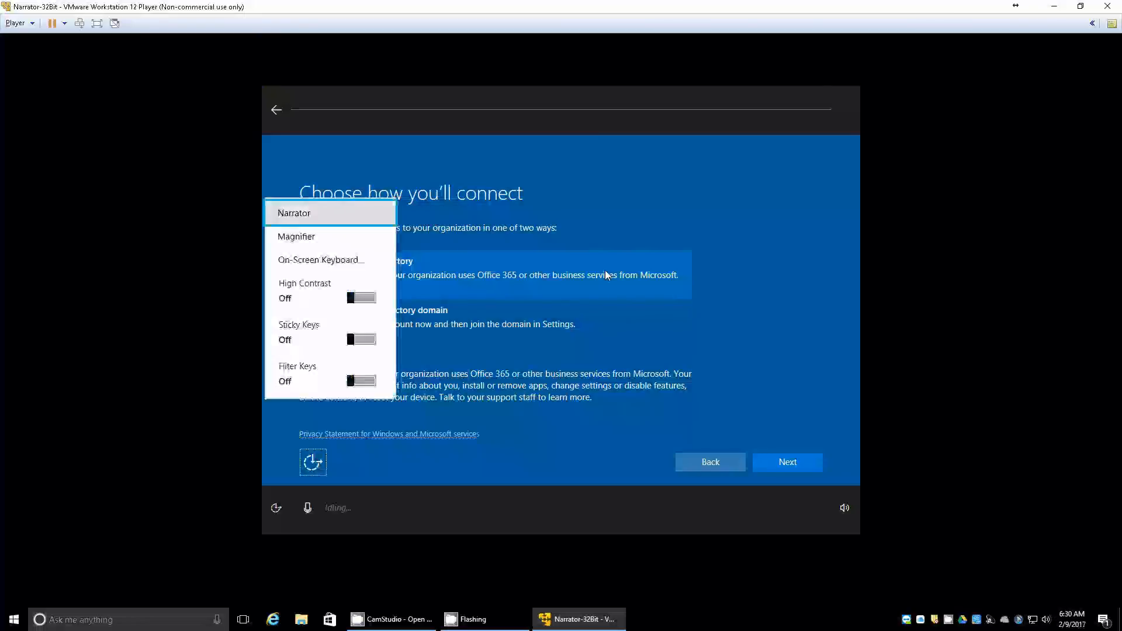
{"action": "key", "text": "Return"}
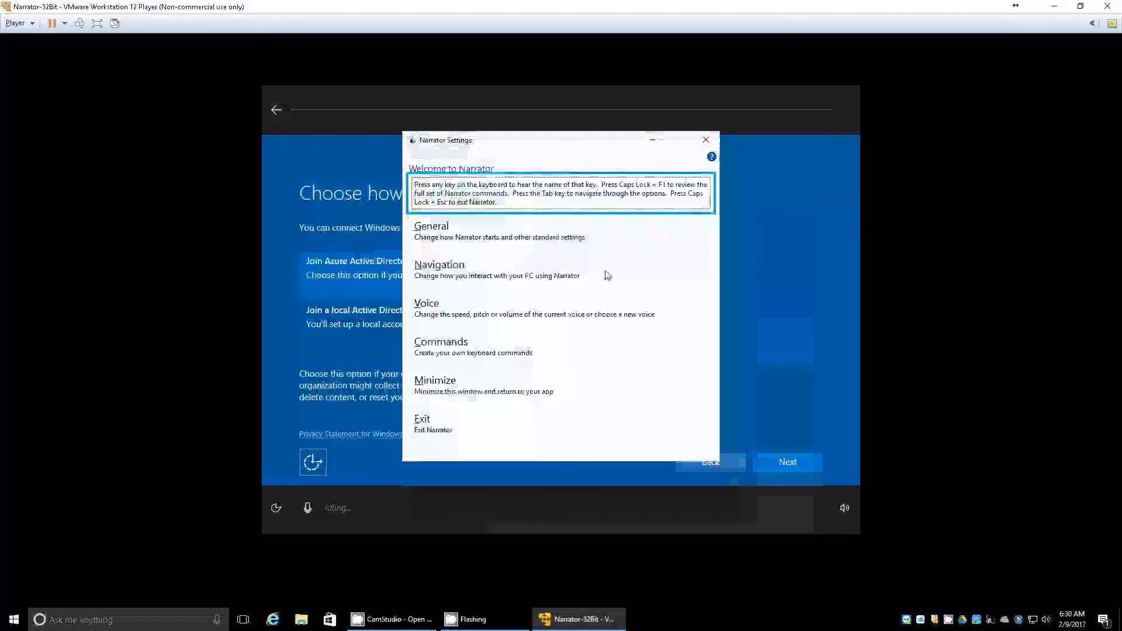
{"action": "key", "text": "alt+m"}
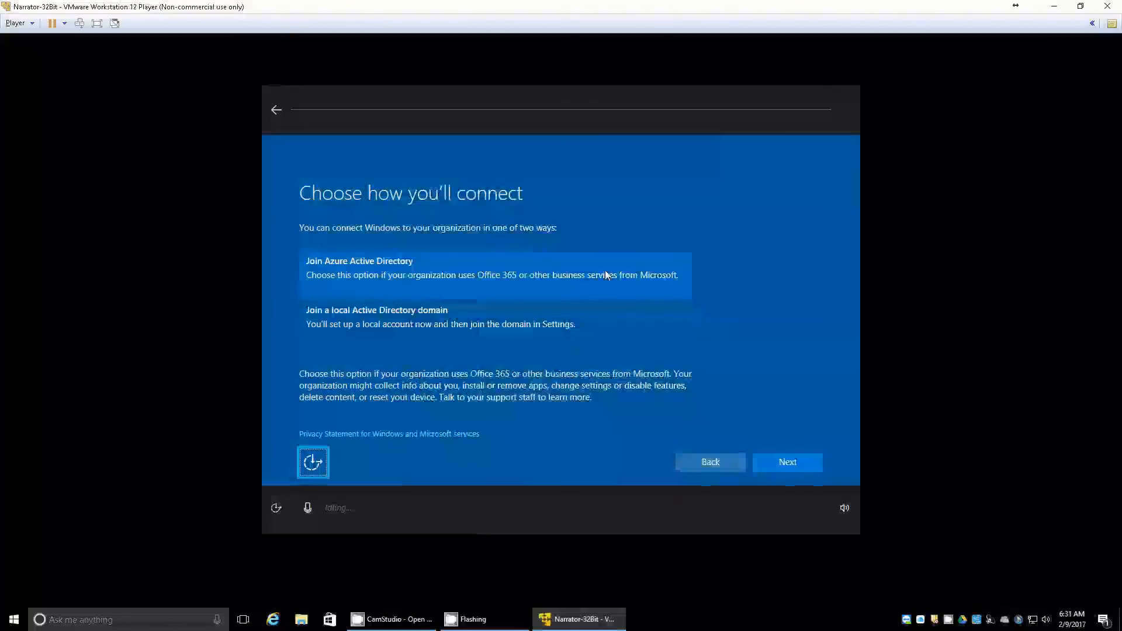
- Examine the controls on the Choose how you'll connect page with Narrator while Join Azure Active Directory is selected
{"action": "key", "text": "Tab"}
{"action": "key", "text": "Tab"}
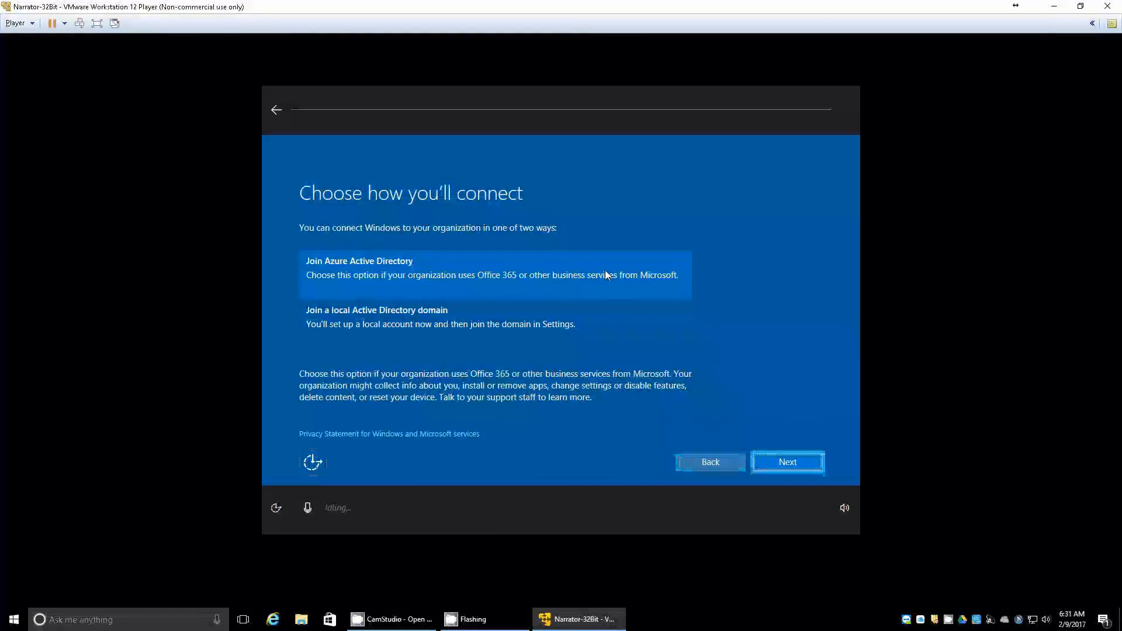
{"action": "key", "text": "Tab"}
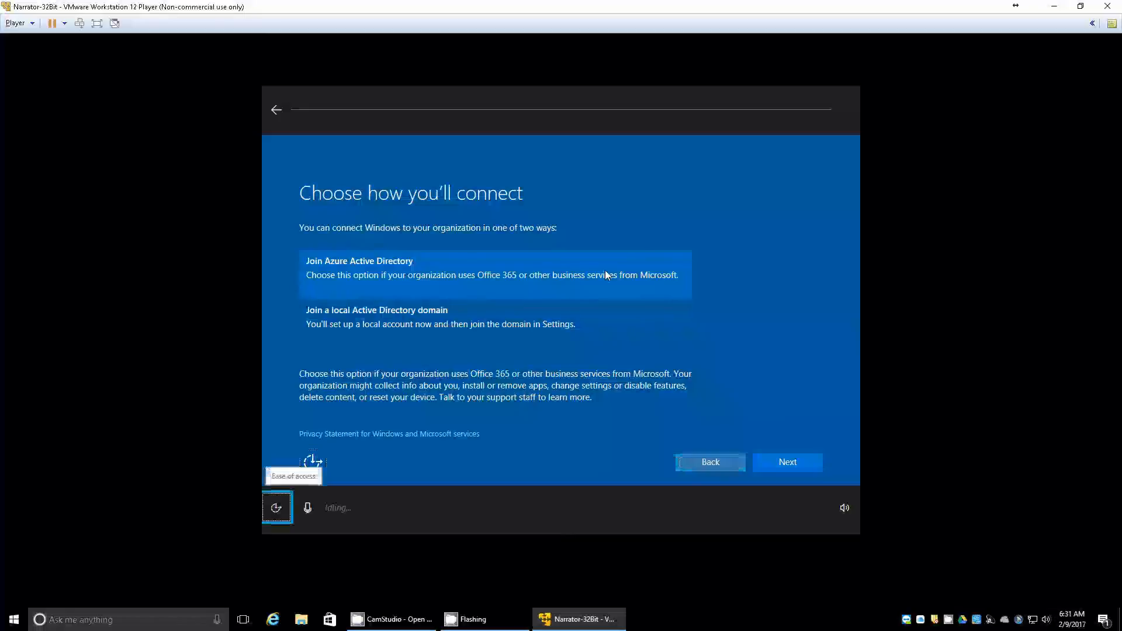
{"action": "key", "text": "Tab"}
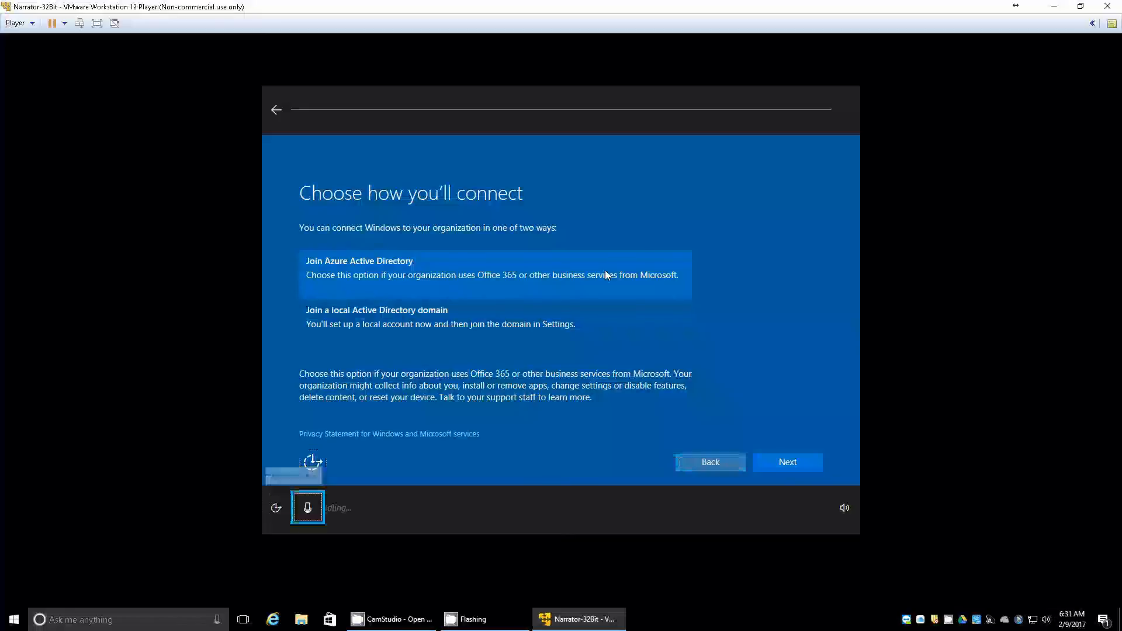
{"action": "key", "text": "Tab"}
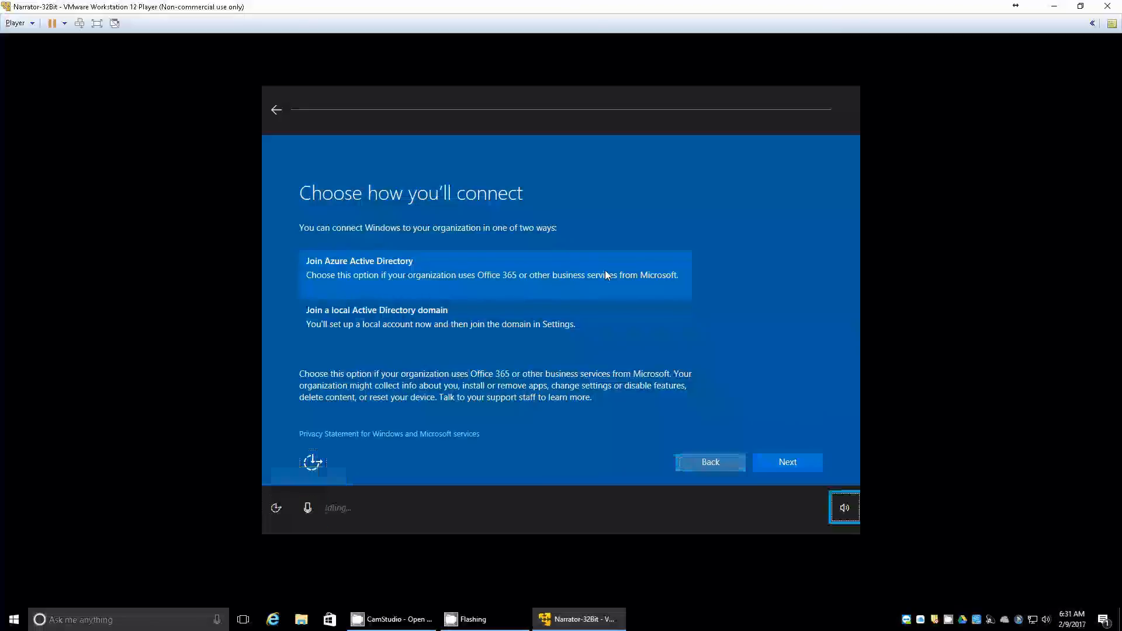
{"action": "key", "text": "Tab"}
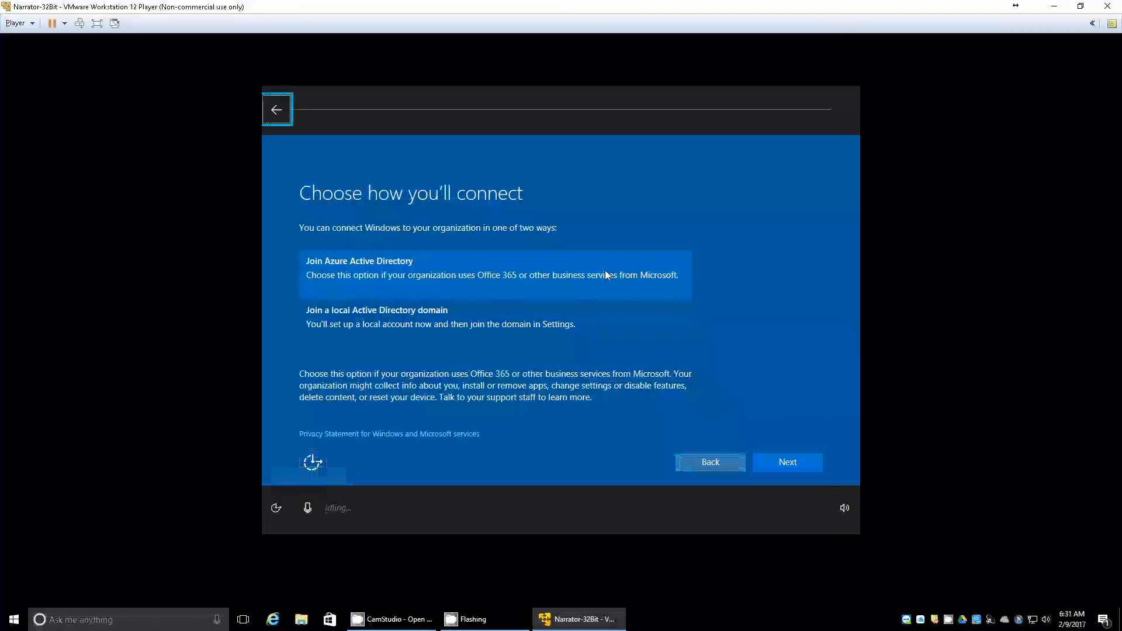
{"action": "key", "text": "Tab"}
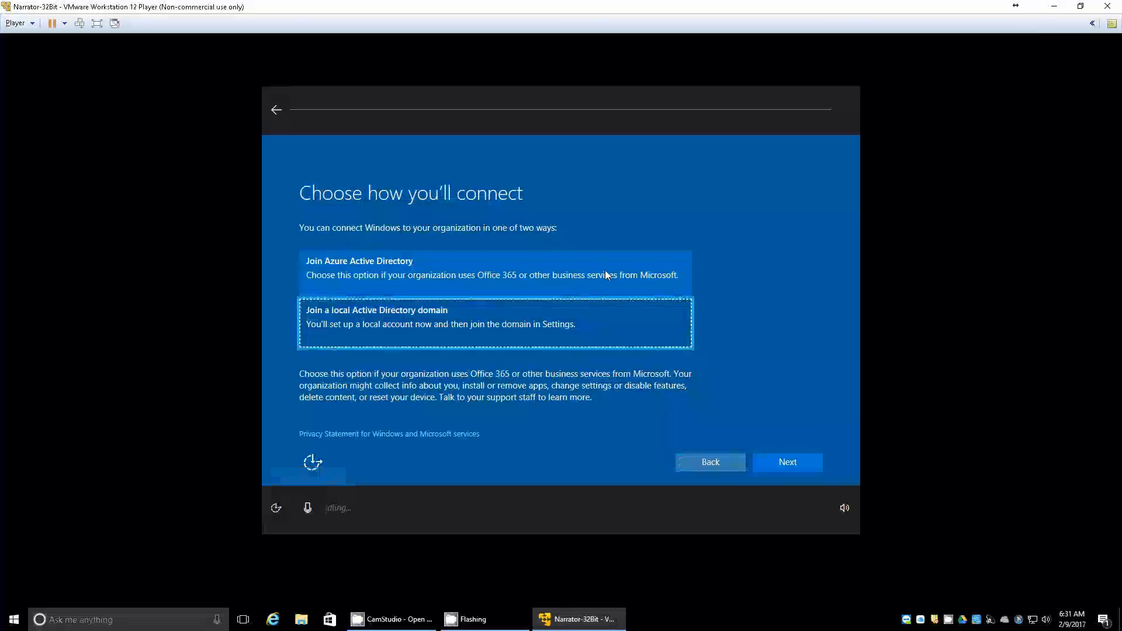
- Select Join a local Active Directory domain as the way to connect Windows to the organization
{"action": "left_click", "coordinate": [606, 275]}
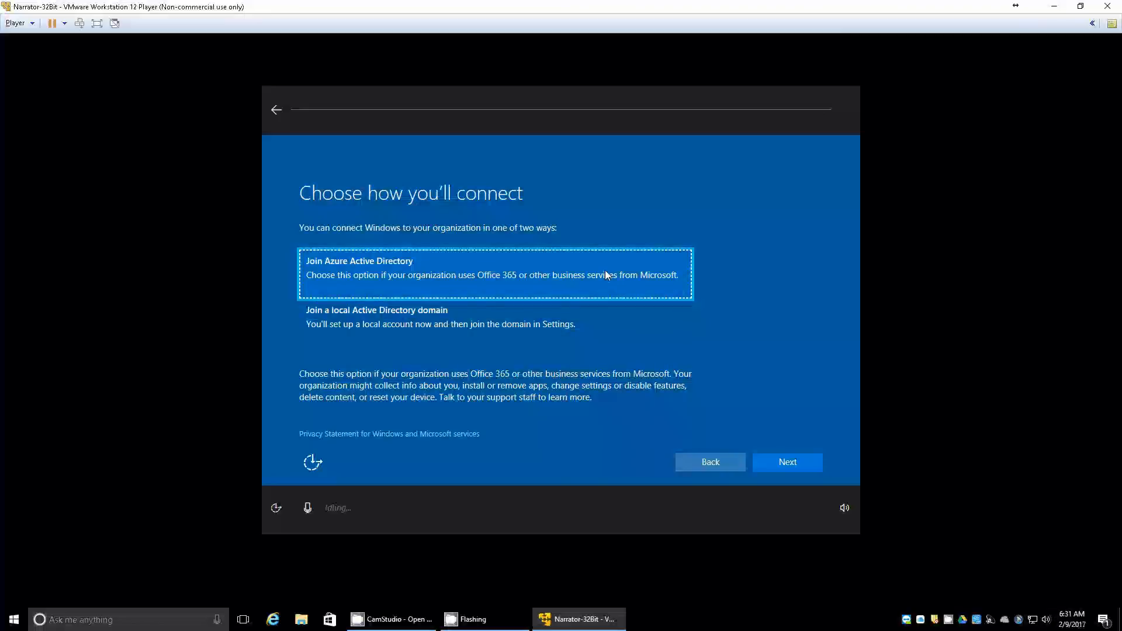
{"action": "key", "text": "Down"}
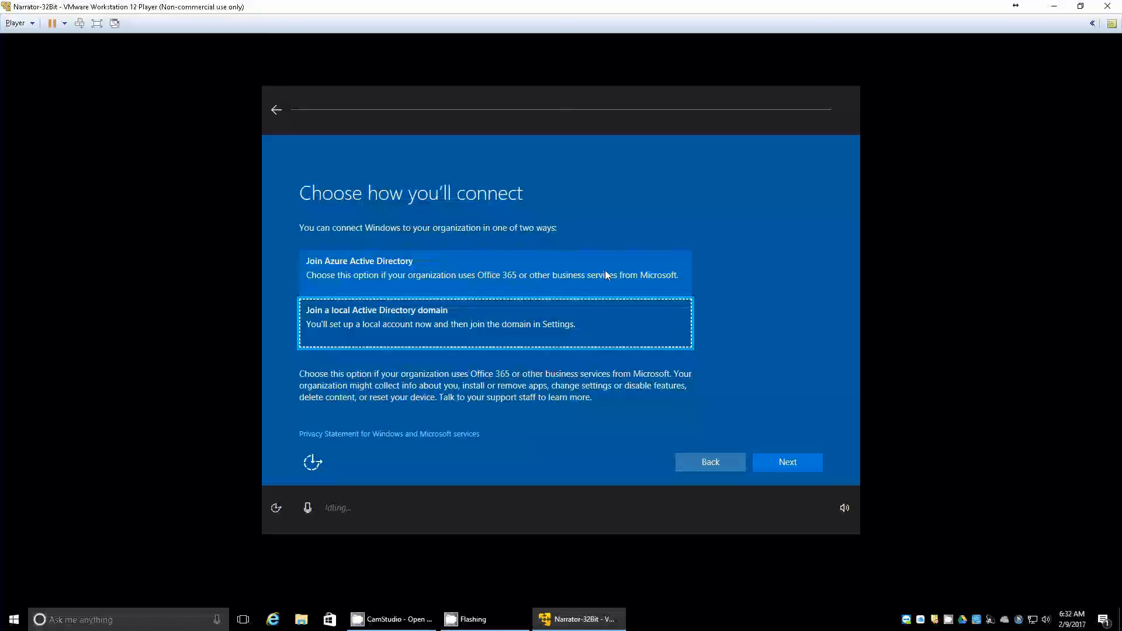
{"action": "key", "text": "space"}
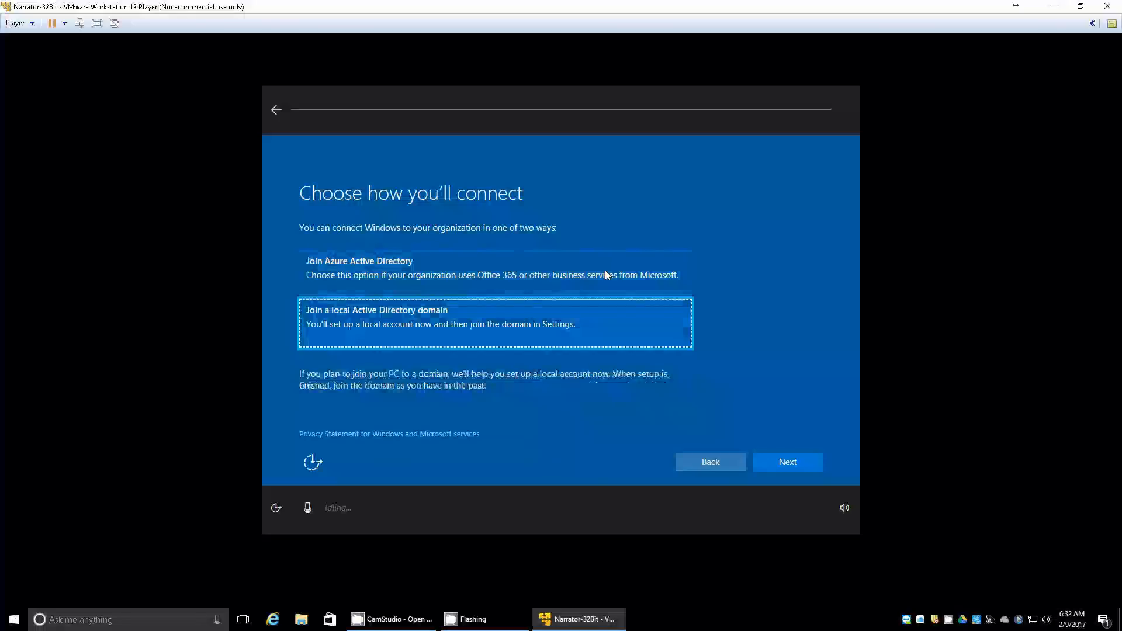
- Review the page's privacy link, navigation and accessibility controls with the local Active Directory domain option selected
{"action": "key", "text": "Tab"}
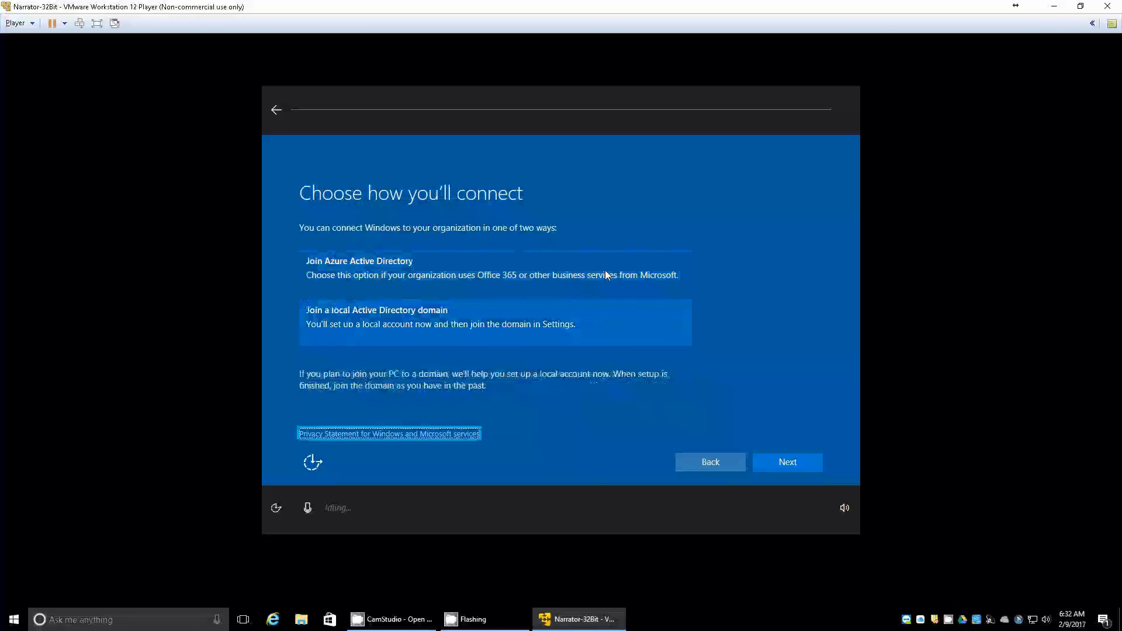
{"action": "key", "text": "Tab"}
{"action": "key", "text": "Tab"}
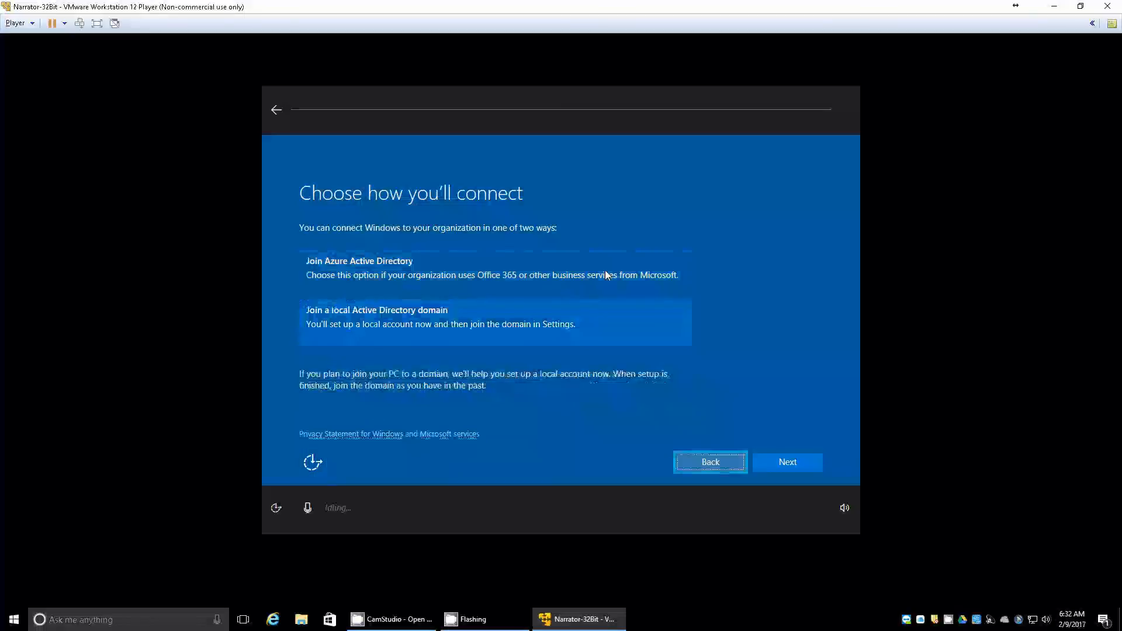
{"action": "key", "text": "Tab"}
{"action": "key", "text": "Tab"}
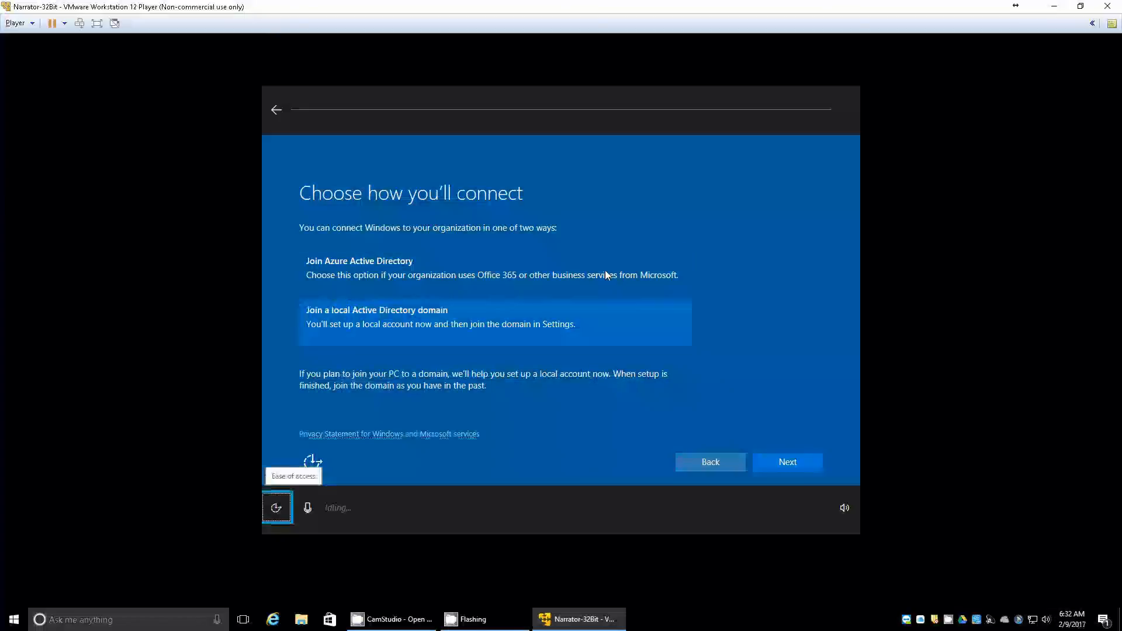
{"action": "key", "text": "Tab"}
{"action": "key", "text": "Tab"}
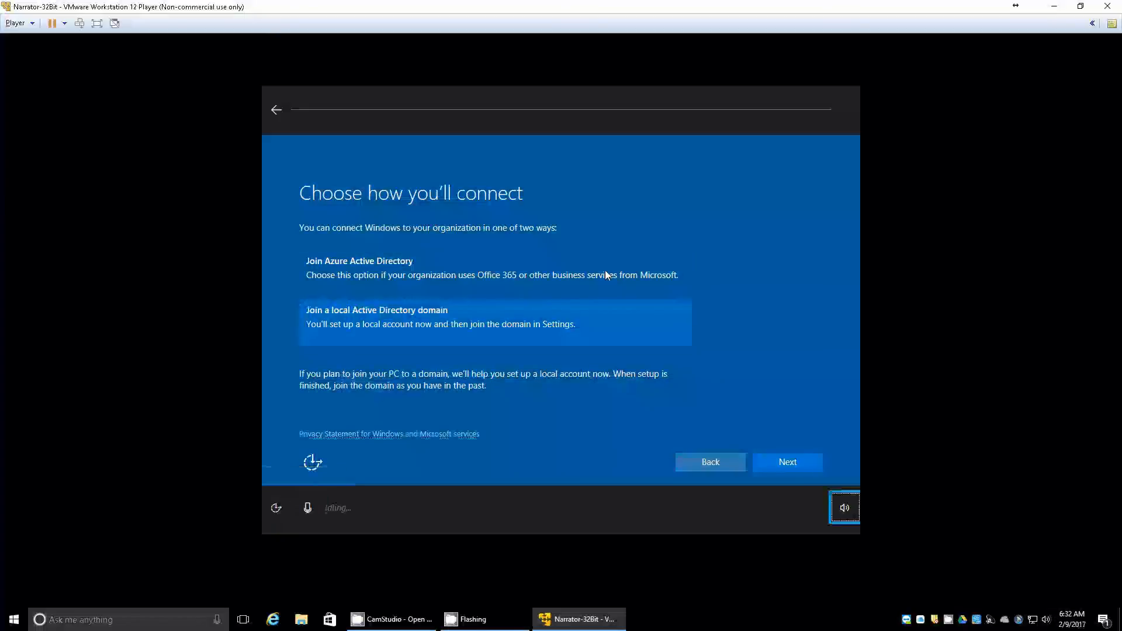
{"action": "key", "text": "Tab"}
{"action": "key", "text": "Tab"}
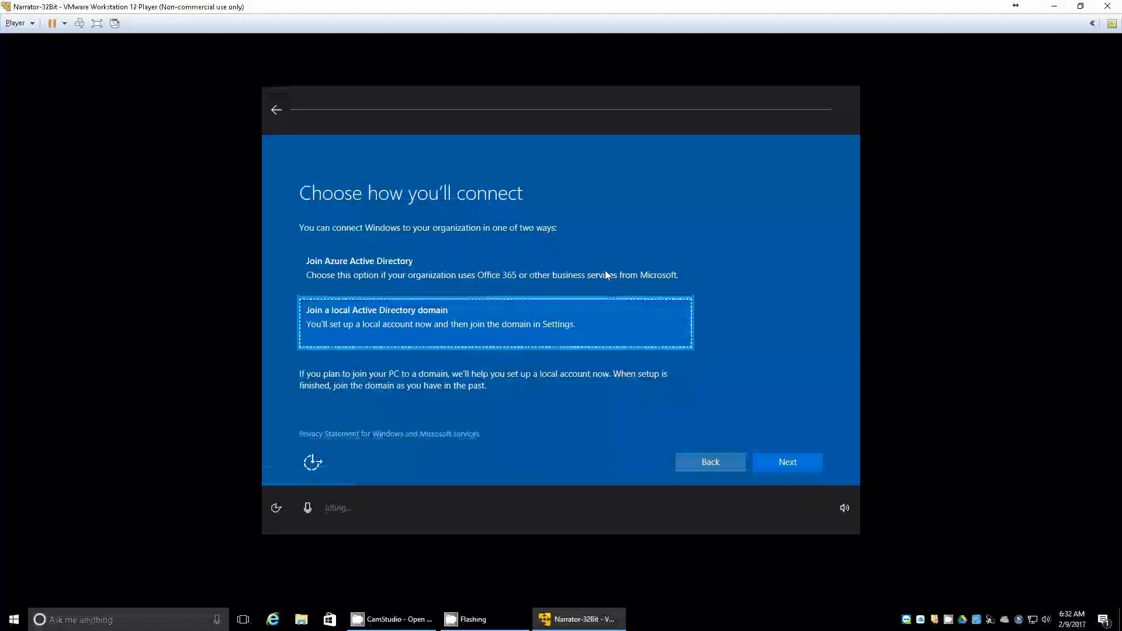
- Continue the setup with the local Active Directory domain option to the offline account page
{"action": "key", "text": "Tab"}
{"action": "key", "text": "Tab"}
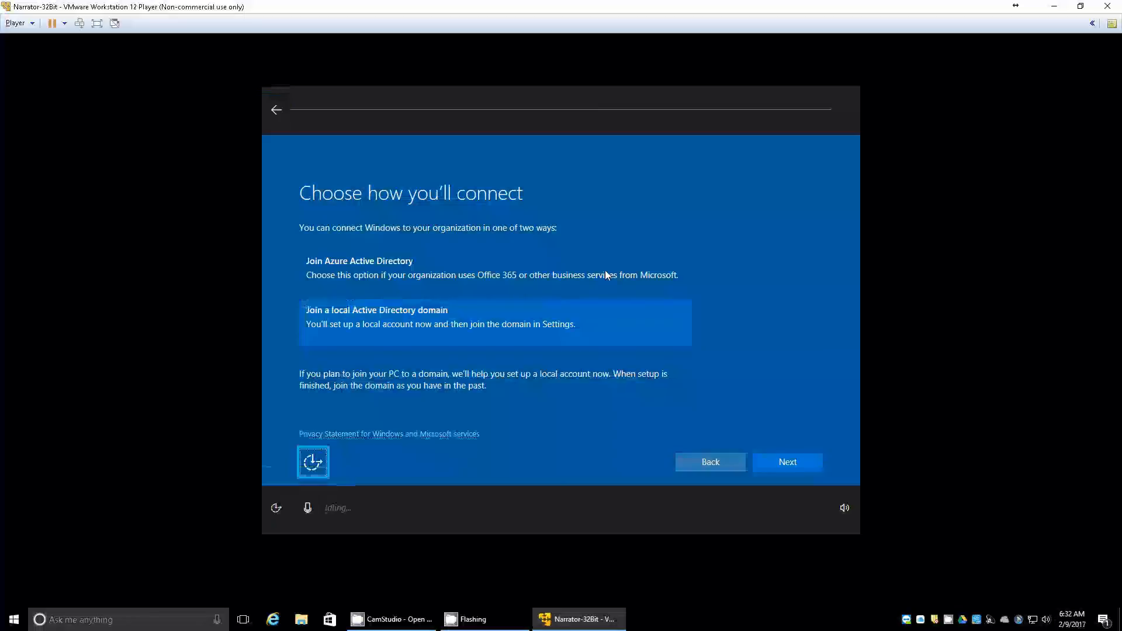
{"action": "key", "text": "Tab"}
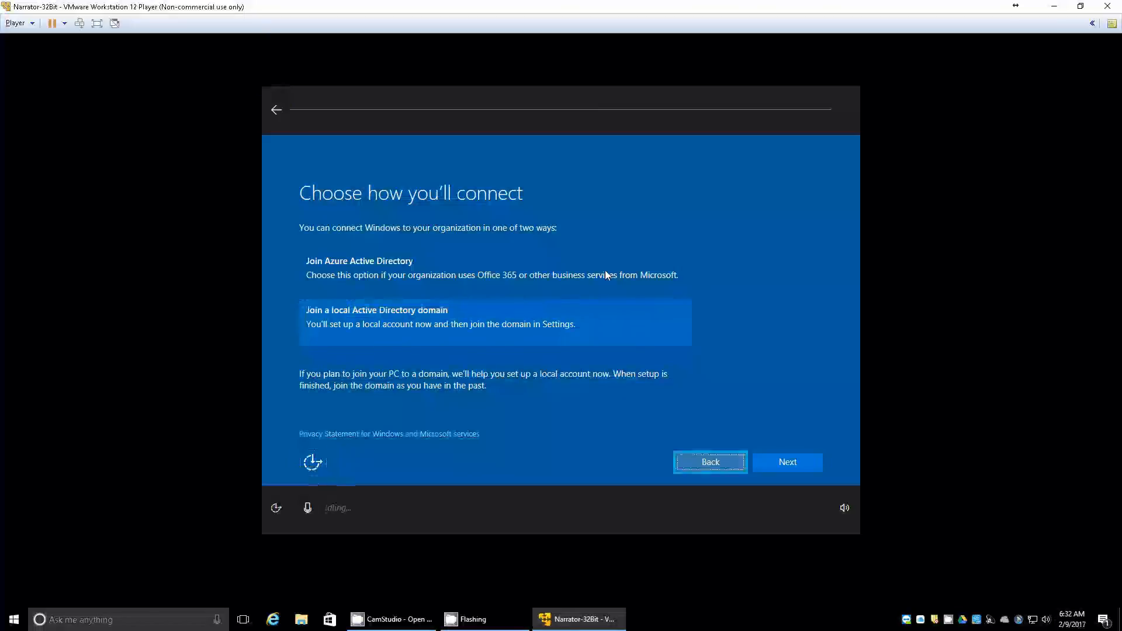
{"action": "key", "text": "Tab"}
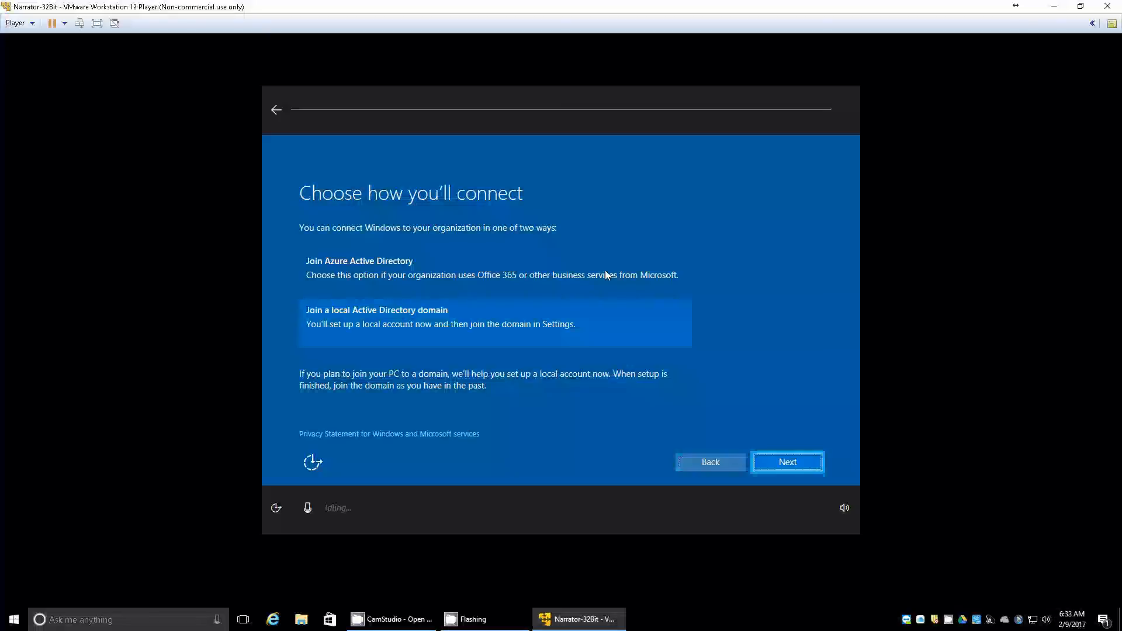
{"action": "key", "text": "Return"}
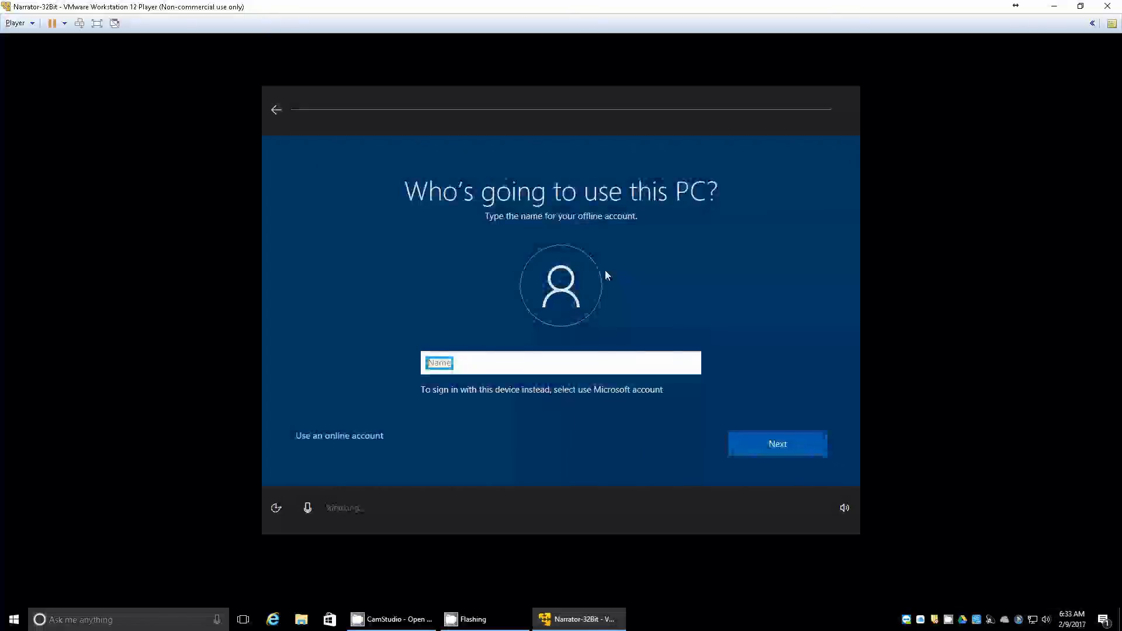
- Enter AccessTelevision as the offline account's name and check the entry with Narrator
{"action": "type", "text": "B"}
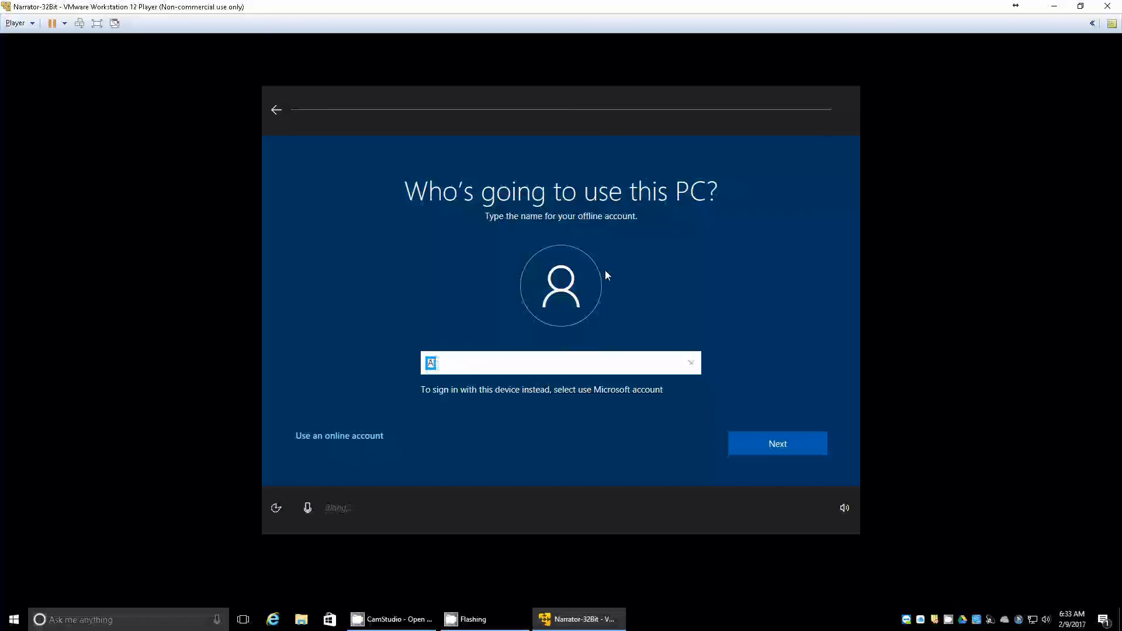
{"action": "key", "text": "BackSpace"}
{"action": "type", "text": "Accessielevision"}
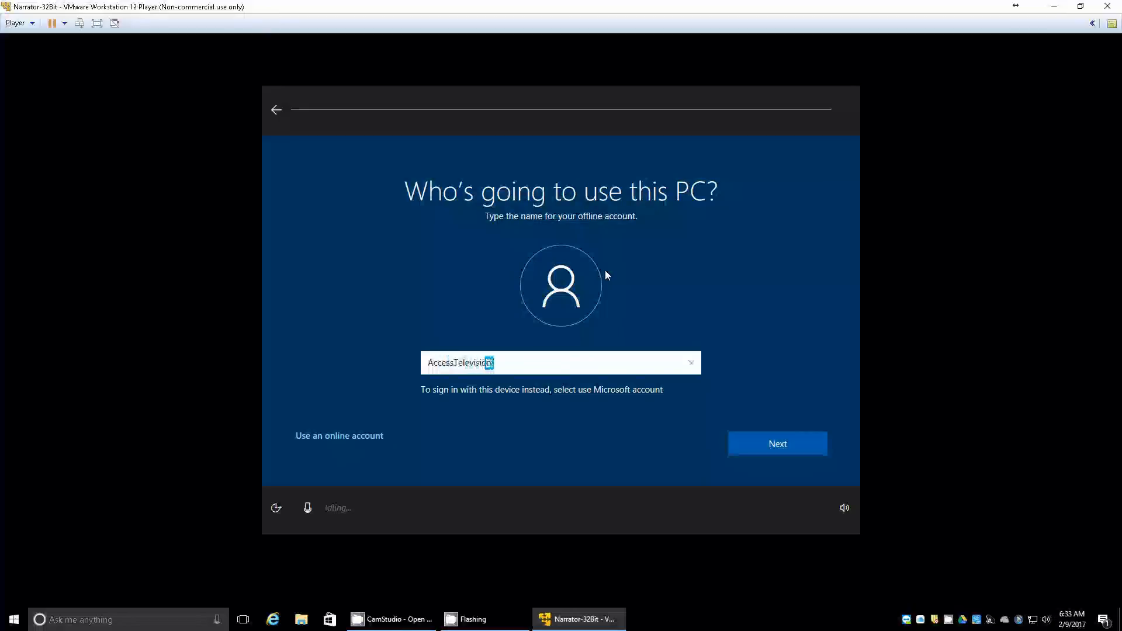
{"action": "key", "text": "Tab"}
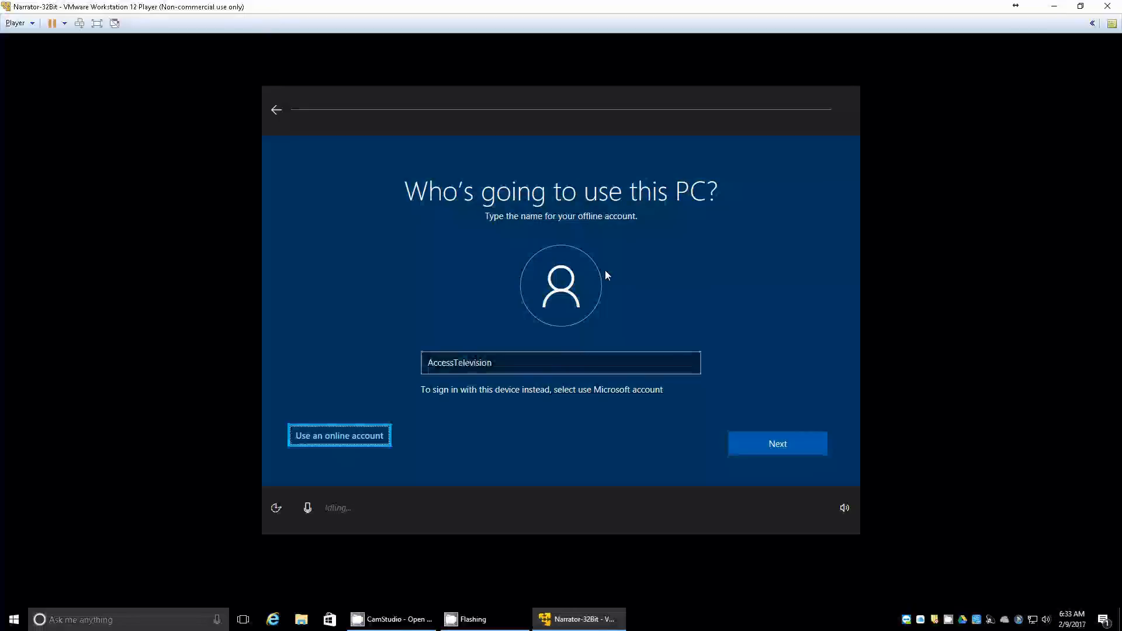
{"action": "key", "text": "shift+Tab"}
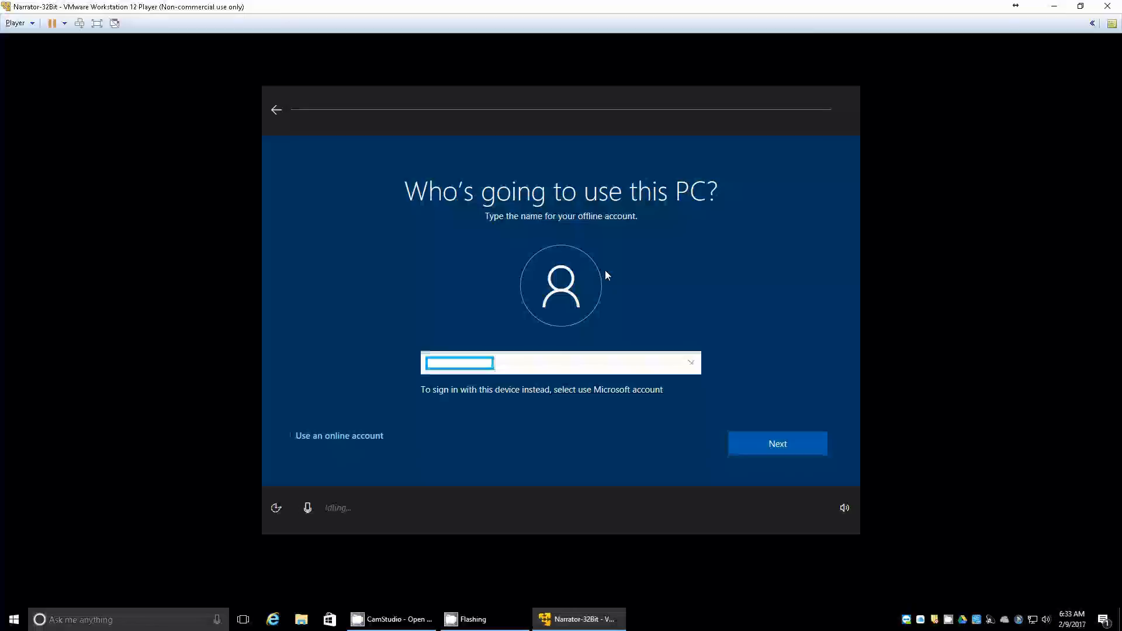
- Review the controls on the Who's going to use this PC page with Narrator and continue with the offline account
{"action": "key", "text": "Tab"}
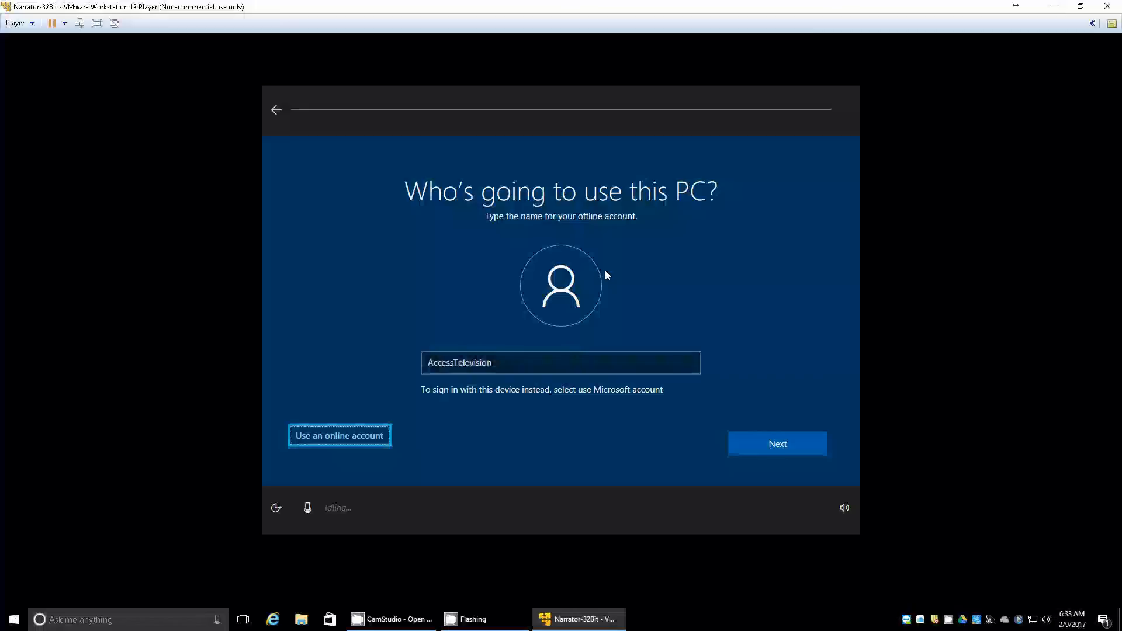
{"action": "key", "text": "Tab"}
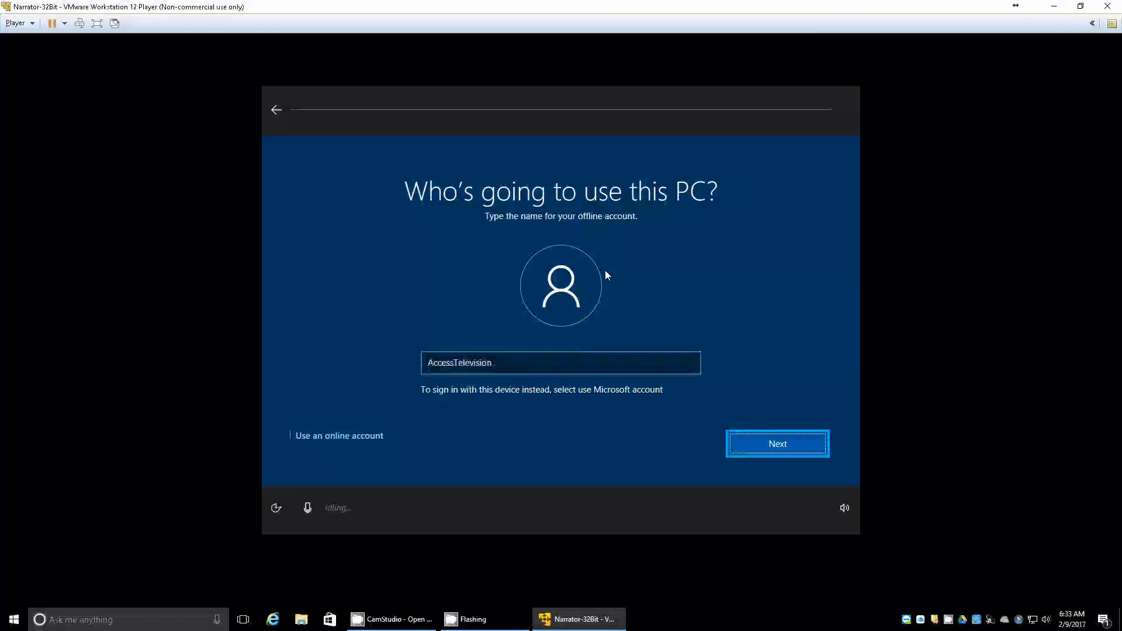
{"action": "key", "text": "Tab"}
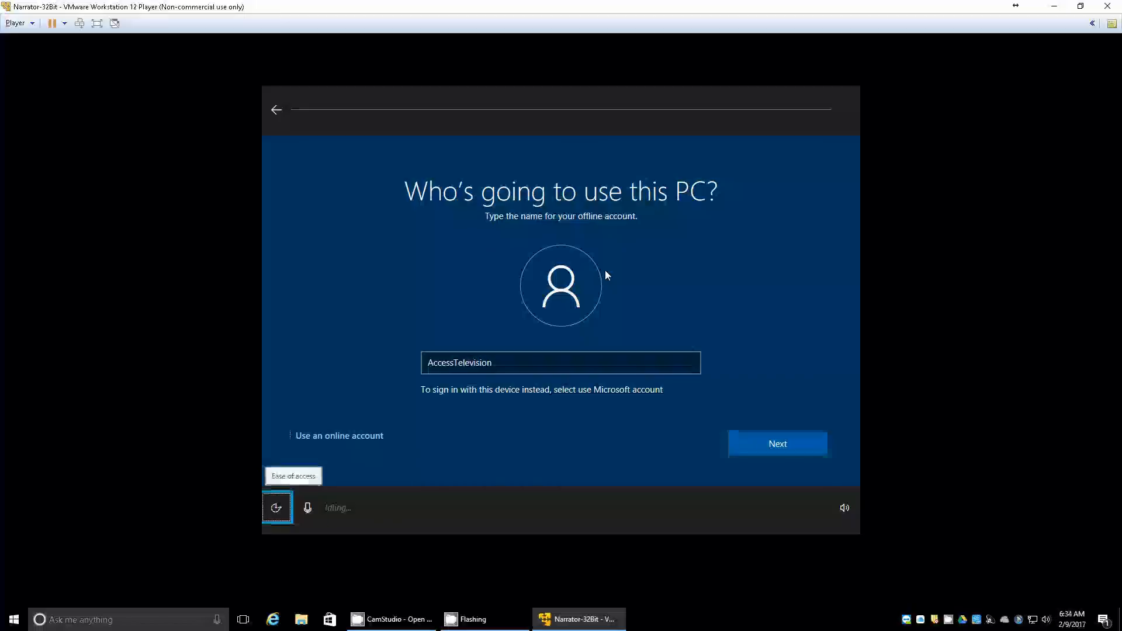
{"action": "key", "text": "Tab"}
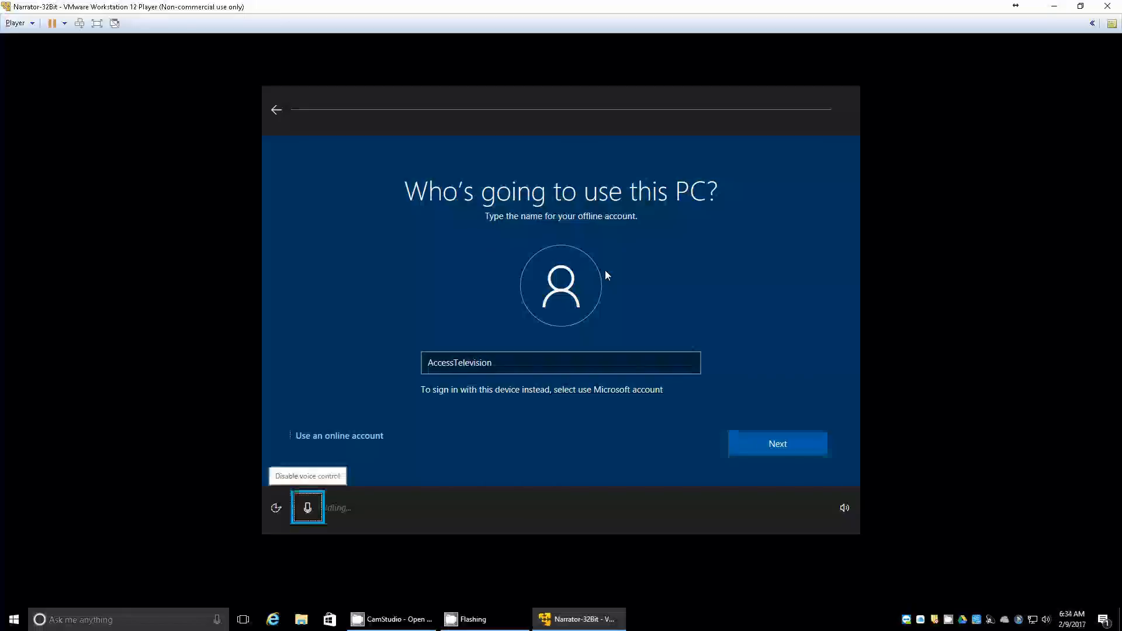
{"action": "key", "text": "Tab"}
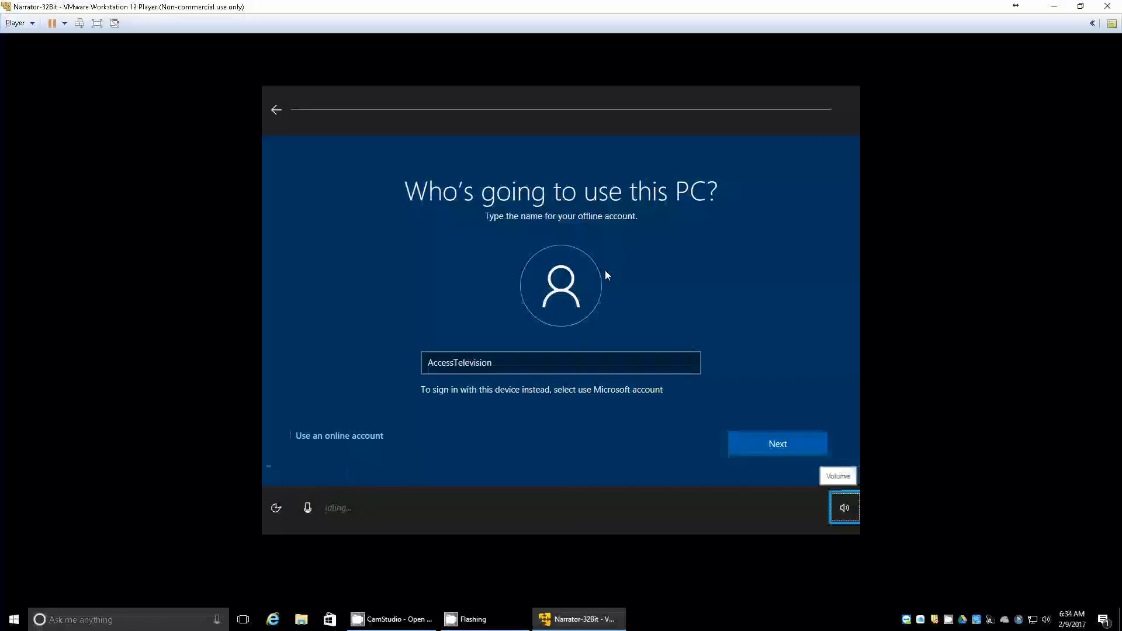
{"action": "key", "text": "Tab"}
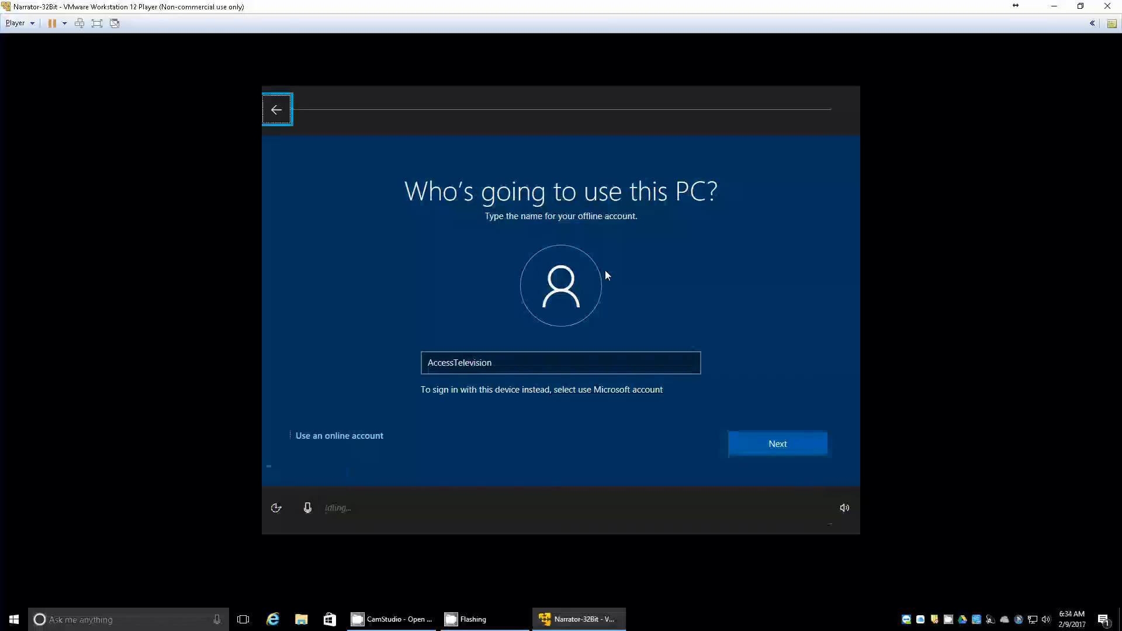
{"action": "key", "text": "Tab"}
{"action": "key", "text": "Tab"}
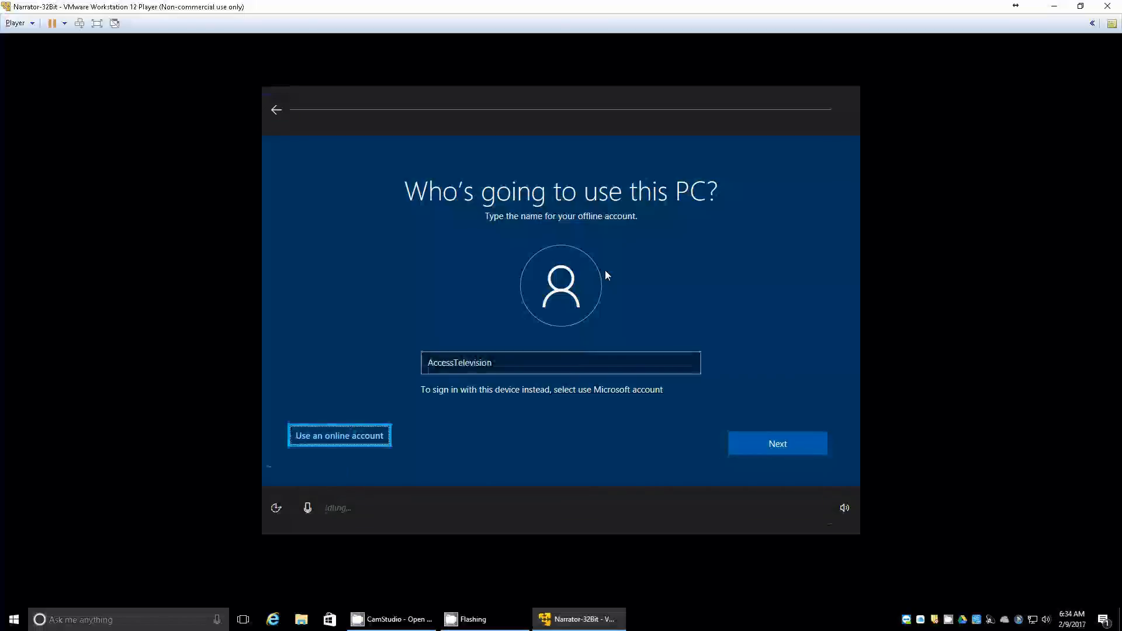
{"action": "key", "text": "Tab"}
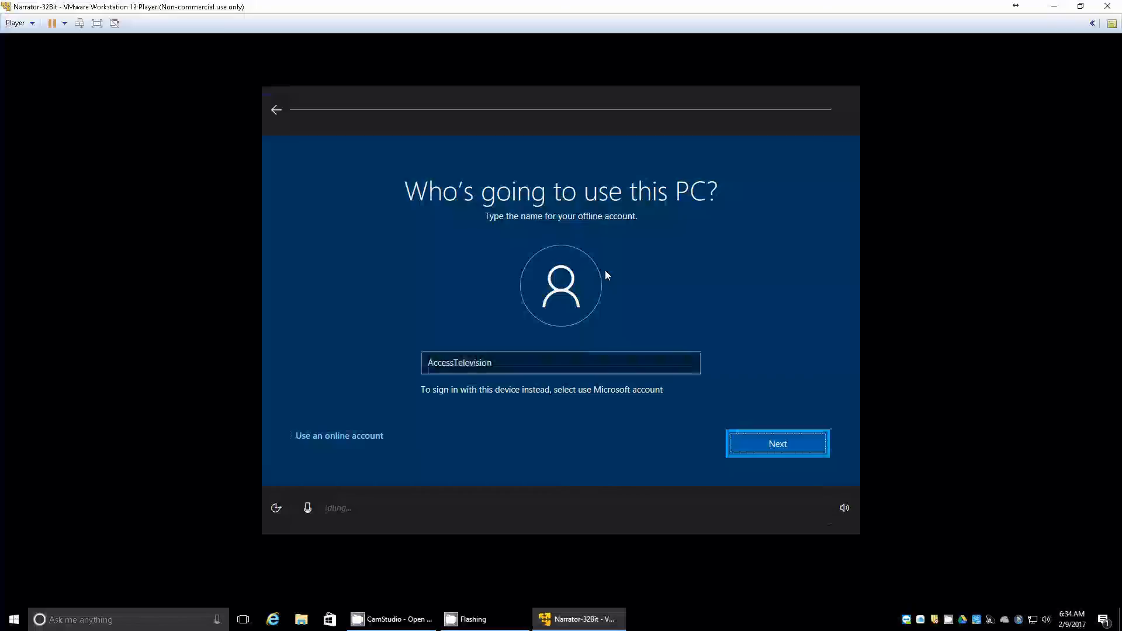
{"action": "key", "text": "Return"}
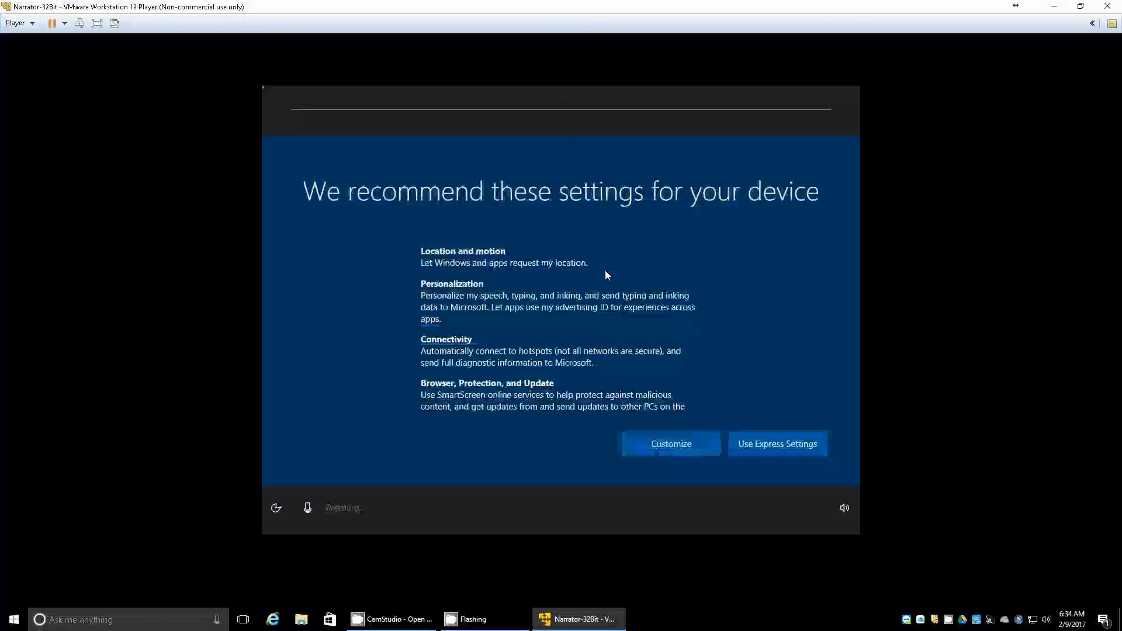
- Accept the recommended device settings by choosing Use Express Settings
{"action": "key", "text": "Tab"}
{"action": "key", "text": "Tab"}
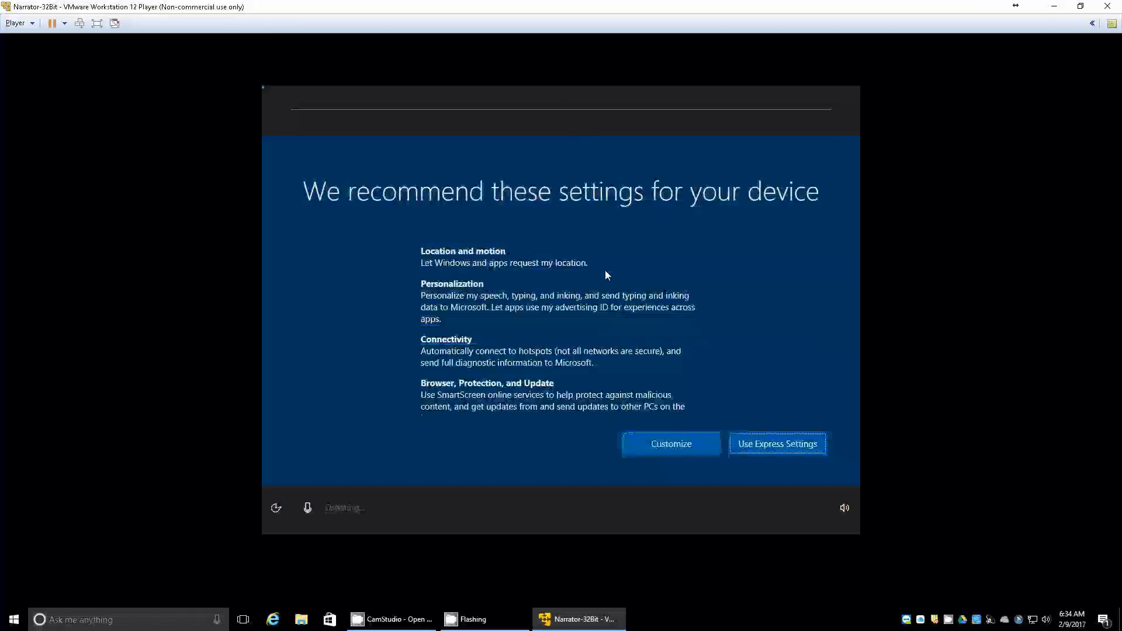
{"action": "key", "text": "Return"}
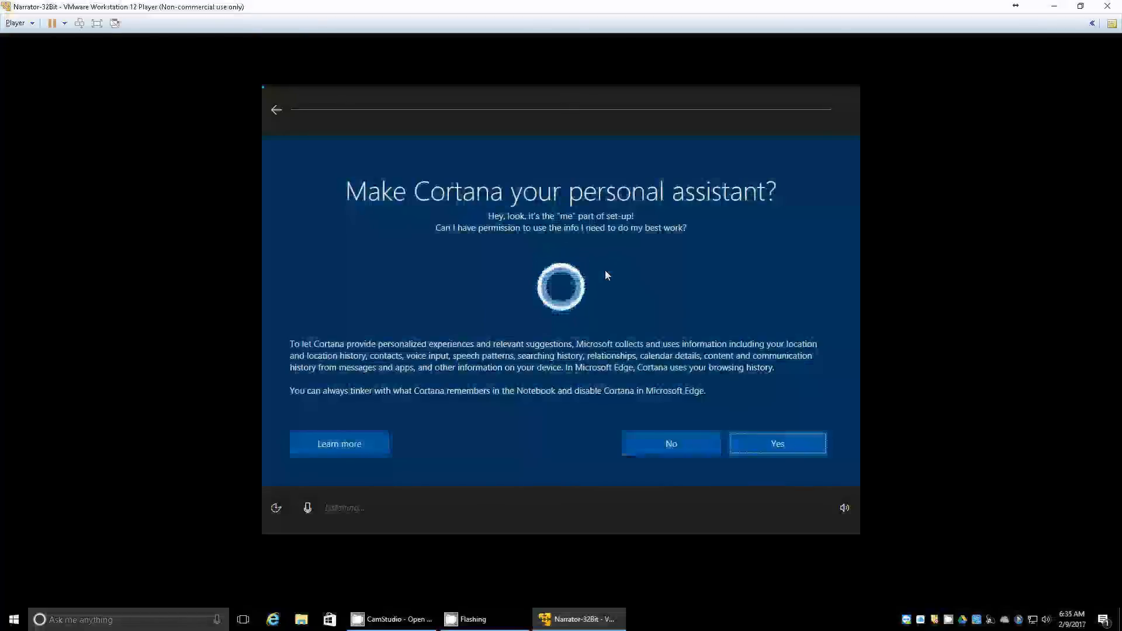
- Review all controls on the Make Cortana your personal assistant page with Narrator, cycling through them repeatedly
{"action": "key", "text": "Tab"}
{"action": "key", "text": "Tab"}
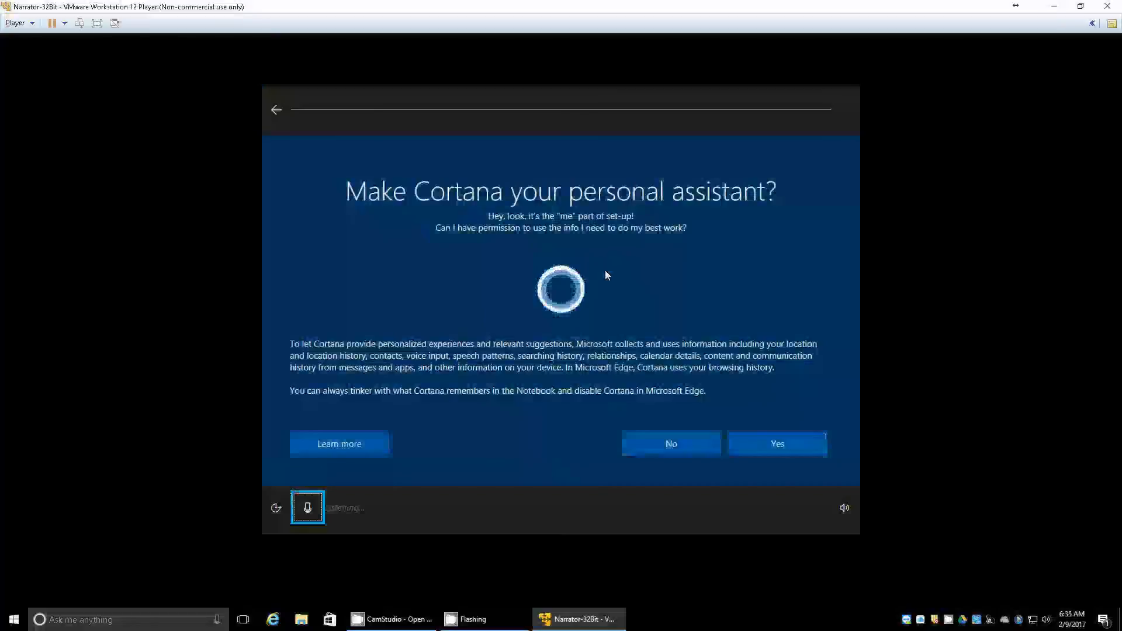
{"action": "key", "text": "Tab"}
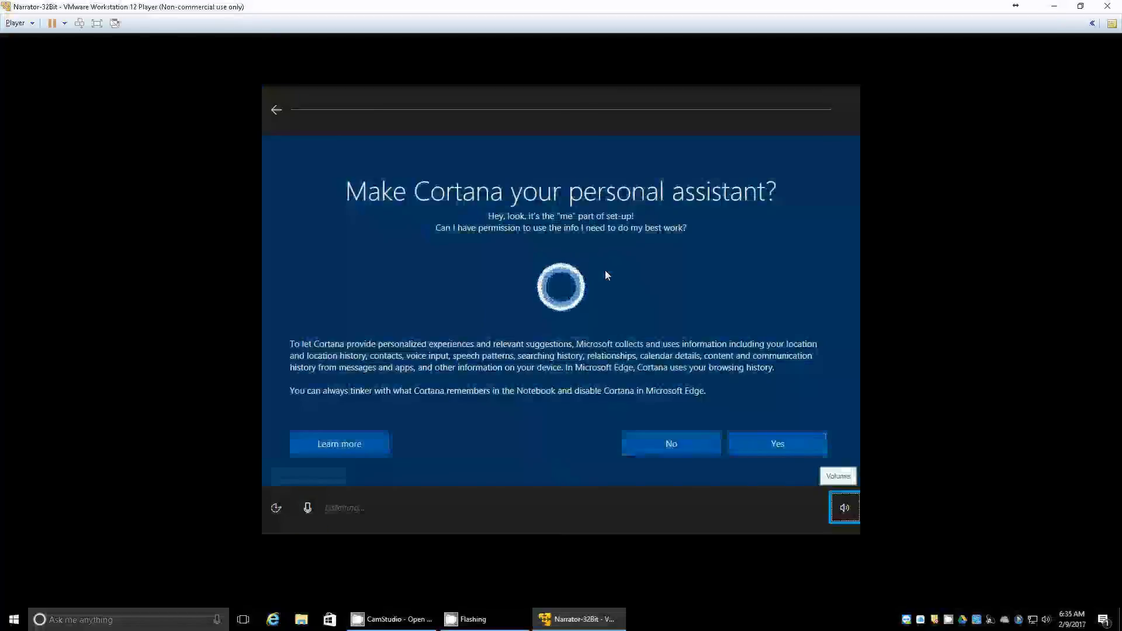
{"action": "key", "text": "Tab"}
{"action": "key", "text": "Tab"}
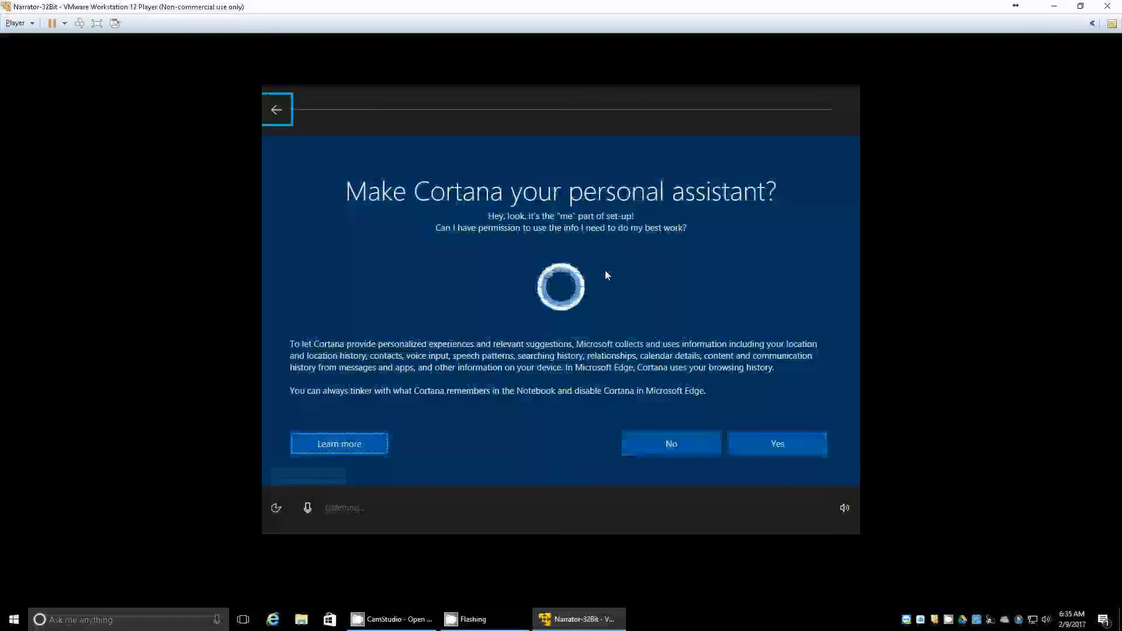
{"action": "key", "text": "Tab"}
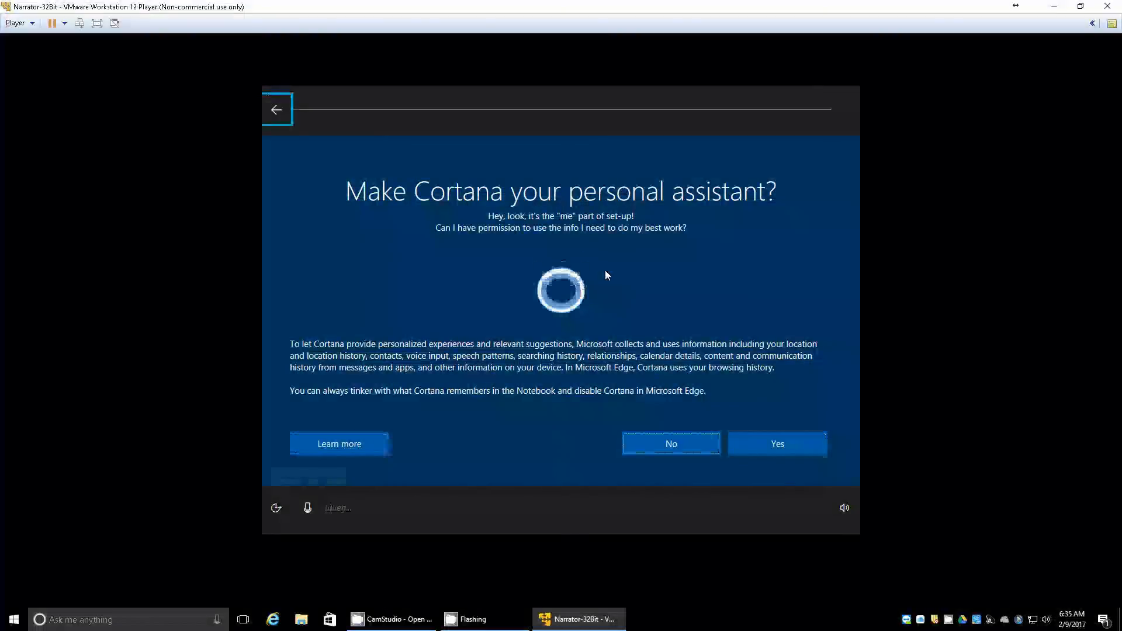
{"action": "key", "text": "Tab"}
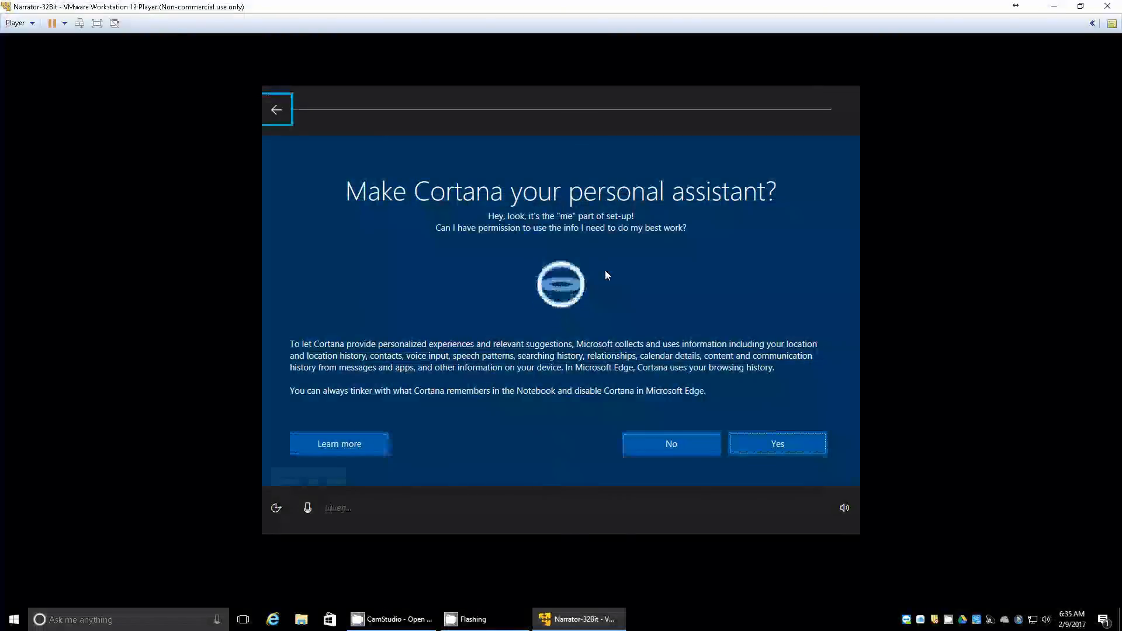
{"action": "key", "text": "Tab"}
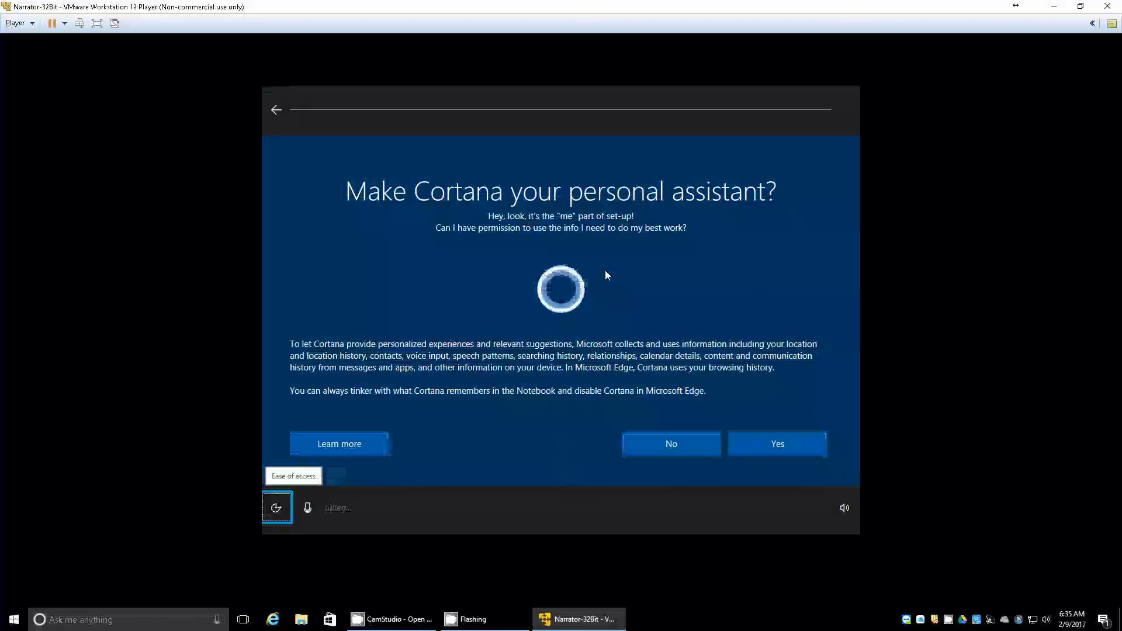
{"action": "key", "text": "Tab"}
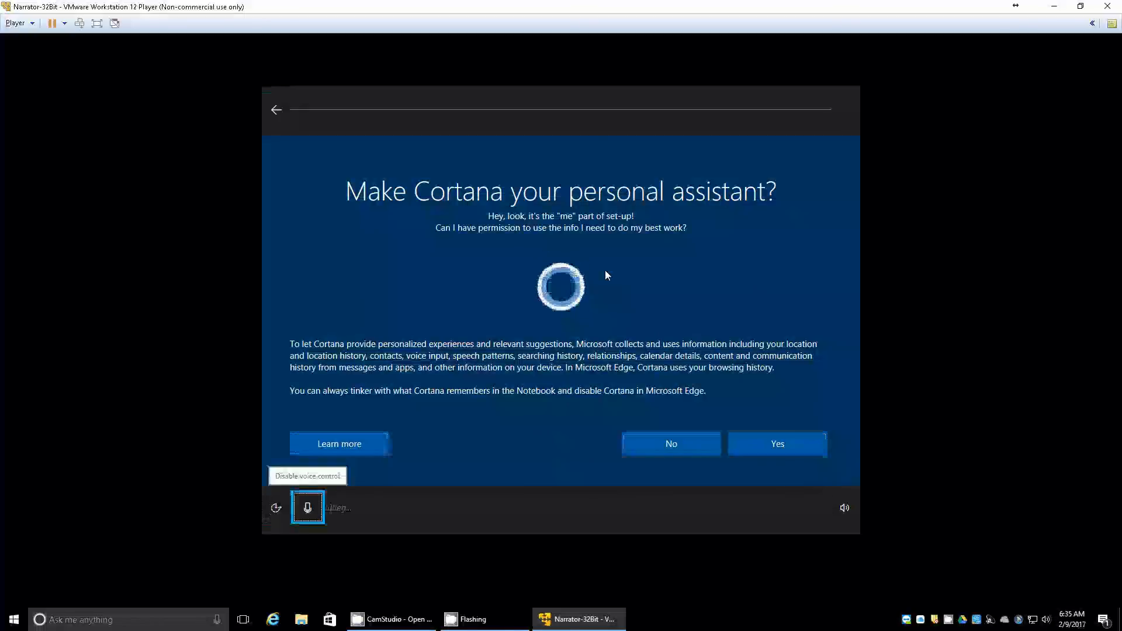
{"action": "key", "text": "Tab"}
{"action": "key", "text": "Tab"}
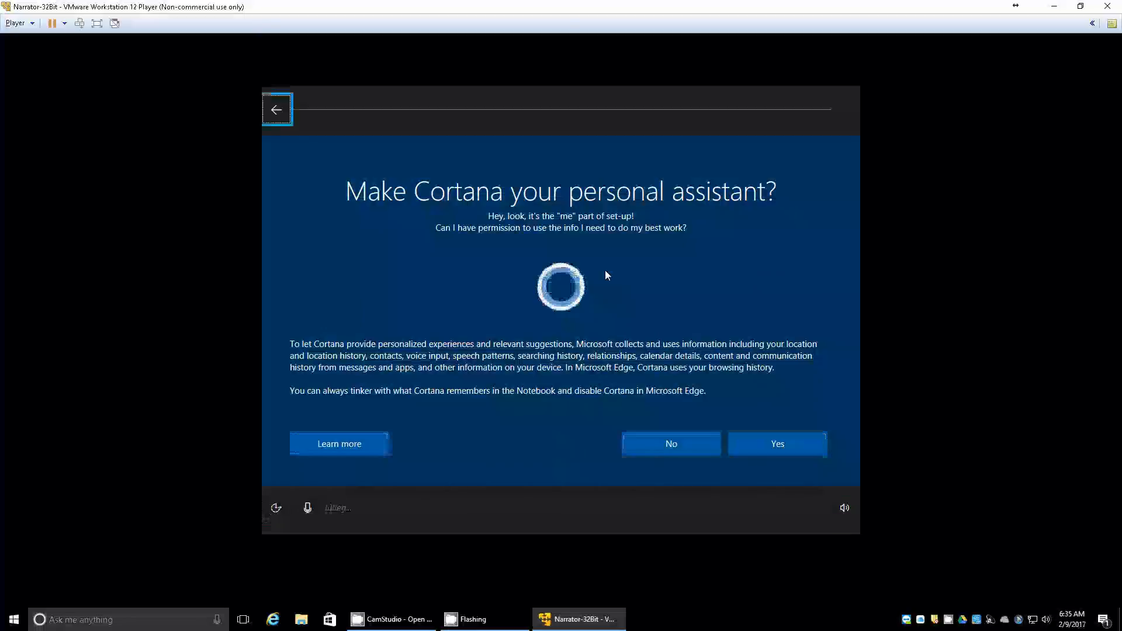
{"action": "key", "text": "Tab"}
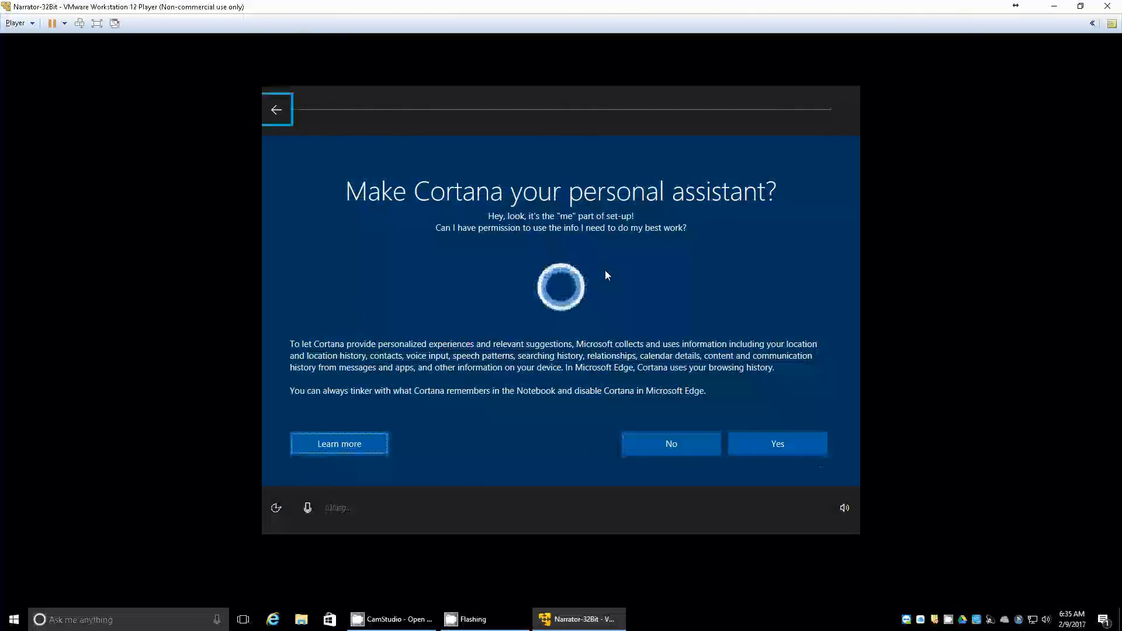
{"action": "key", "text": "Tab"}
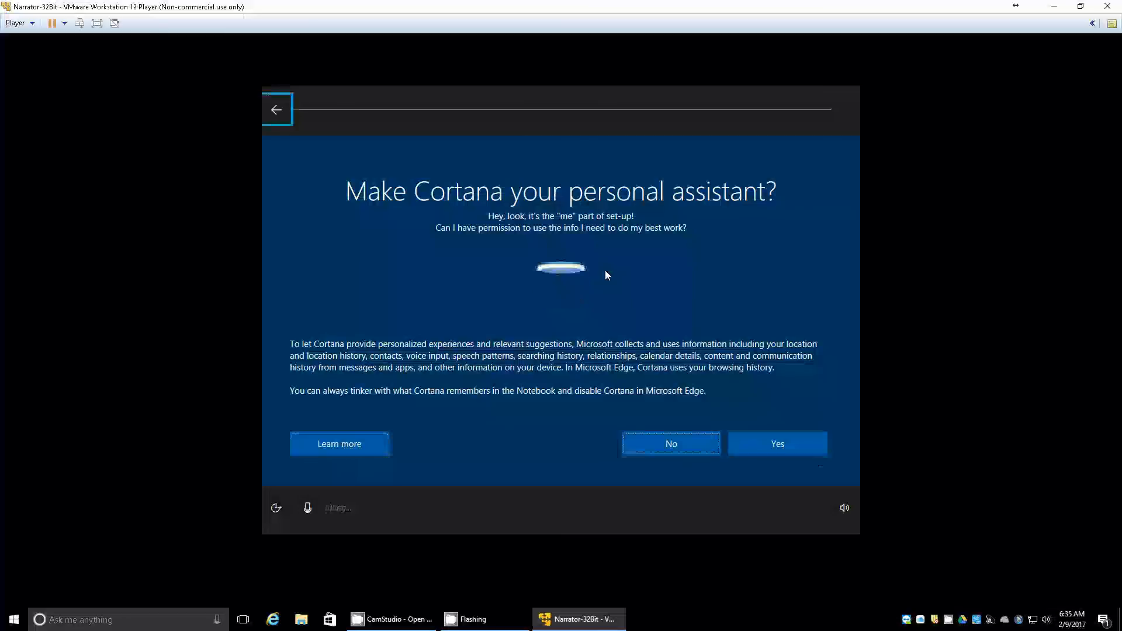
{"action": "key", "text": "Tab"}
{"action": "key", "text": "Tab"}
{"action": "key", "text": "Tab"}
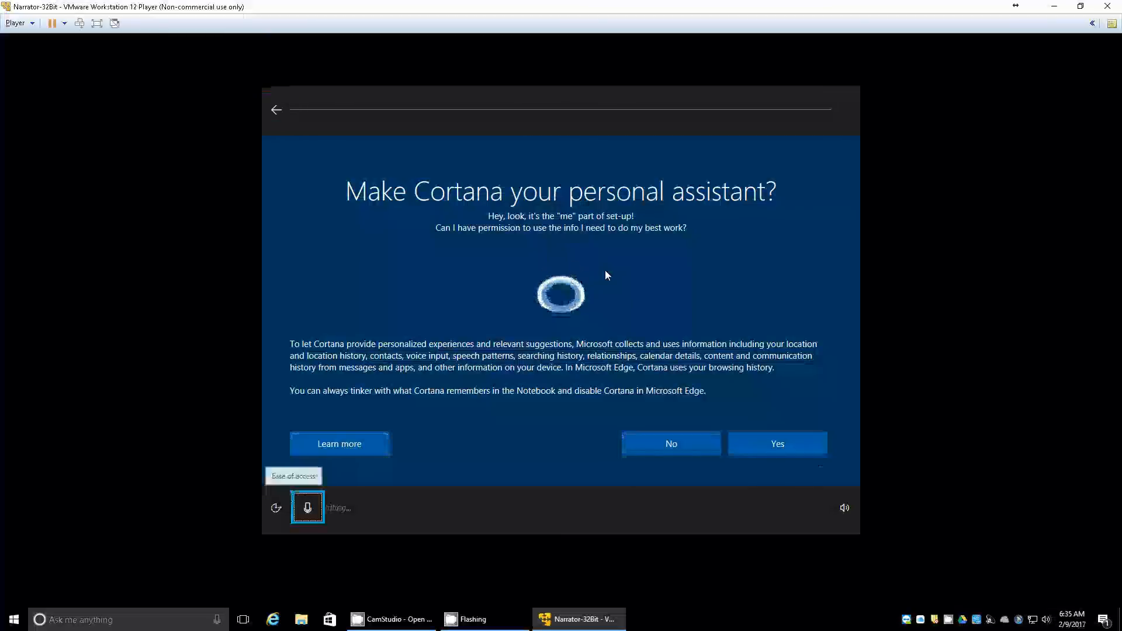
{"action": "key", "text": "Tab"}
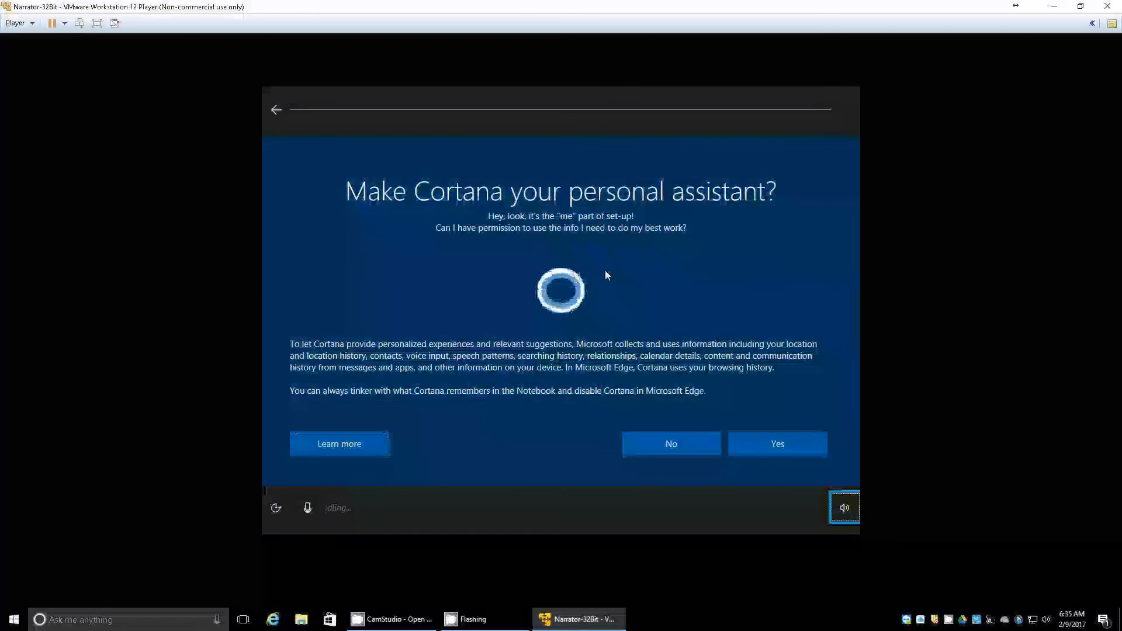
{"action": "key", "text": "Tab"}
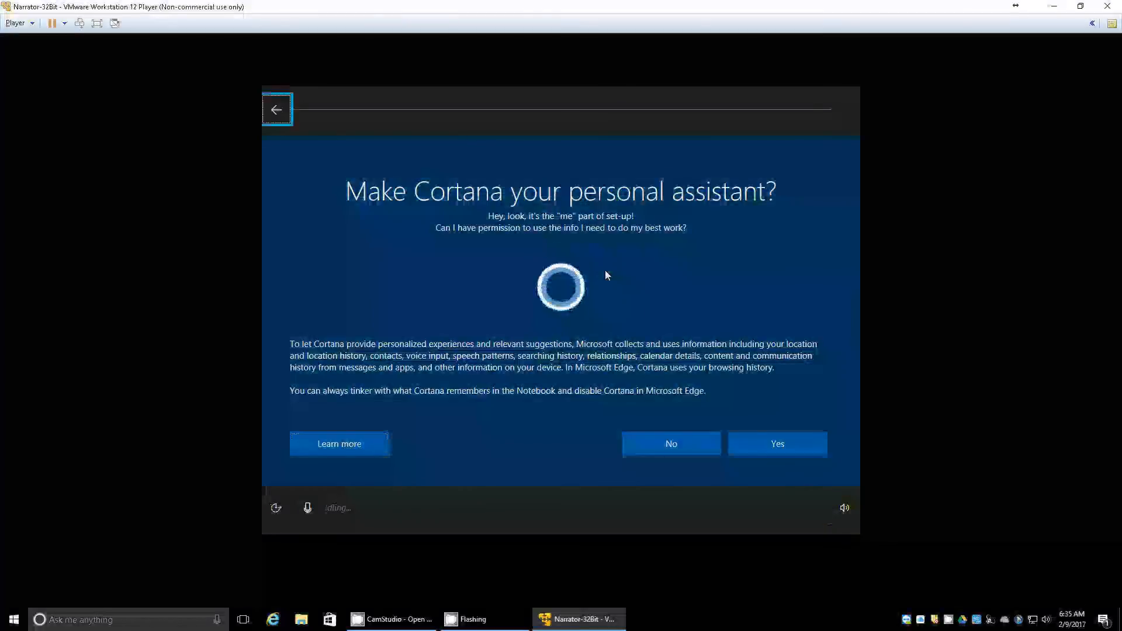
{"action": "key", "text": "Tab"}
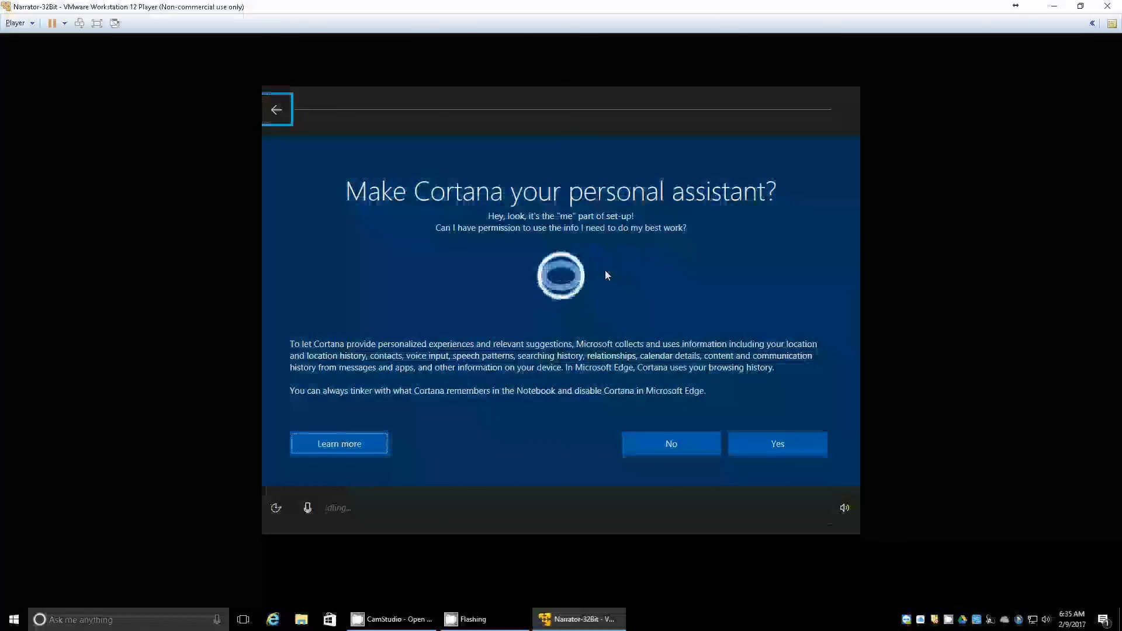
{"action": "key", "text": "Tab"}
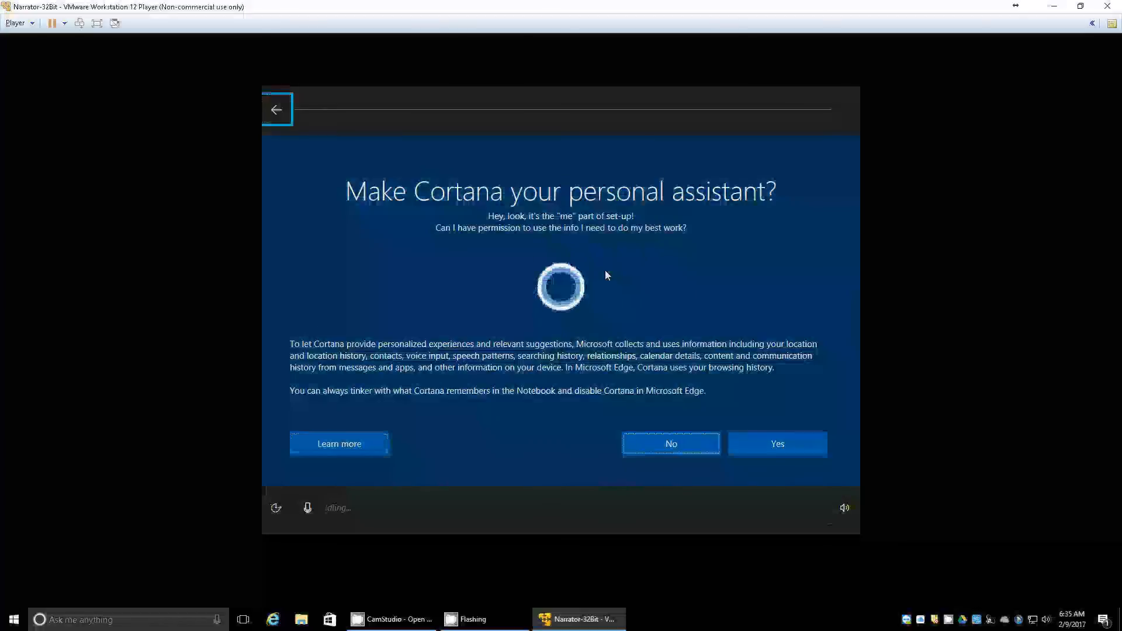
{"action": "key", "text": "Tab"}
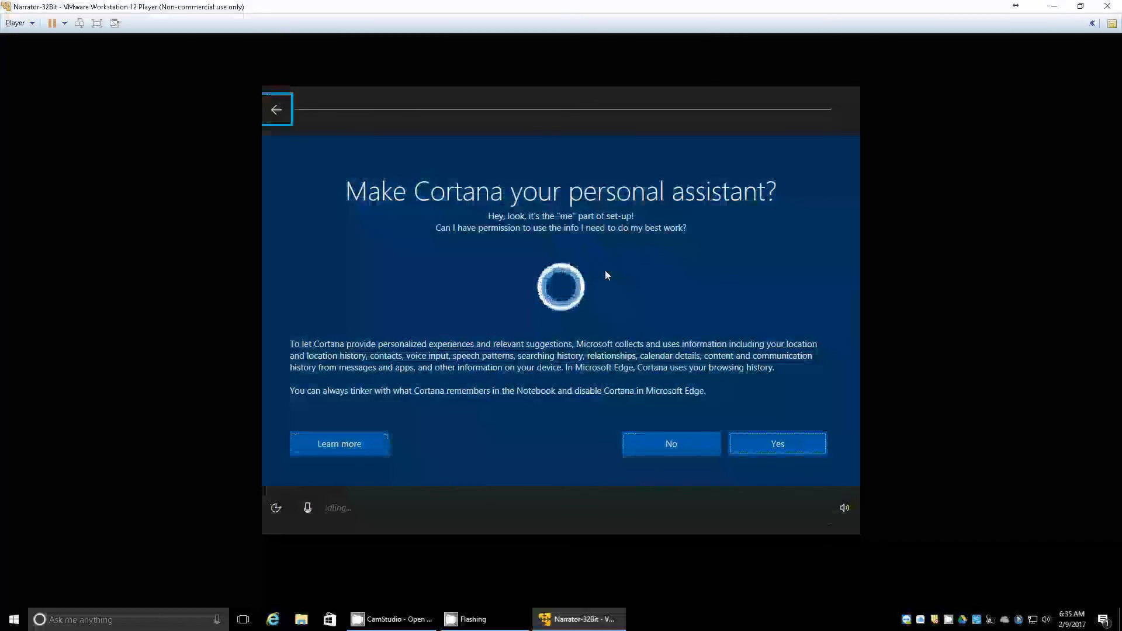
{"action": "key", "text": "Tab"}
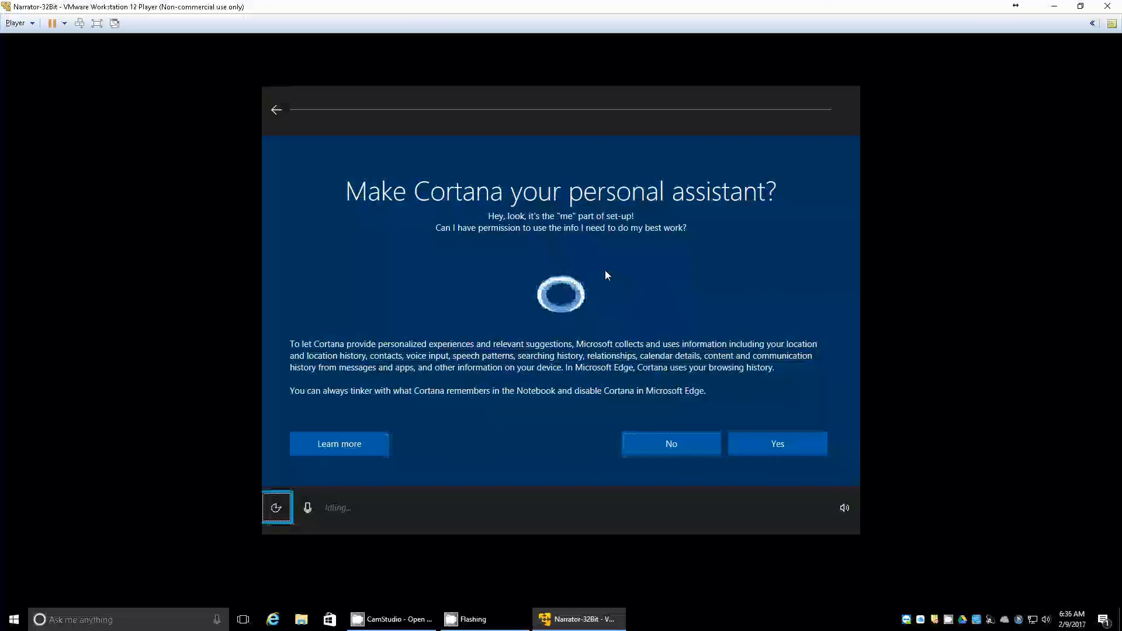
{"action": "key", "text": "Tab"}
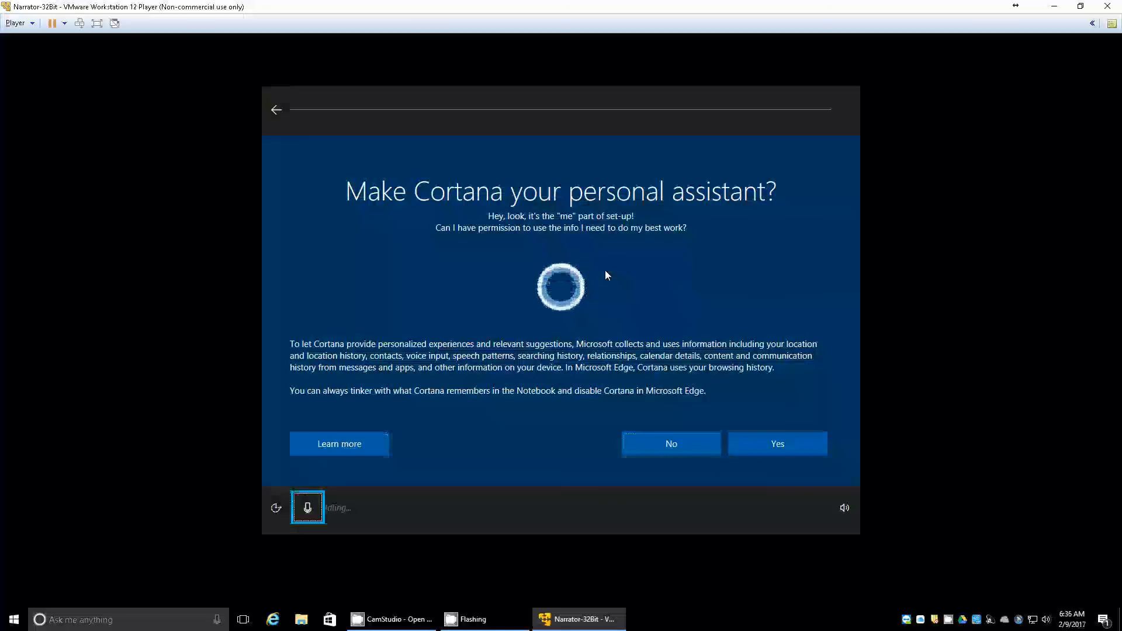
{"action": "key", "text": "Tab"}
{"action": "key", "text": "Tab"}
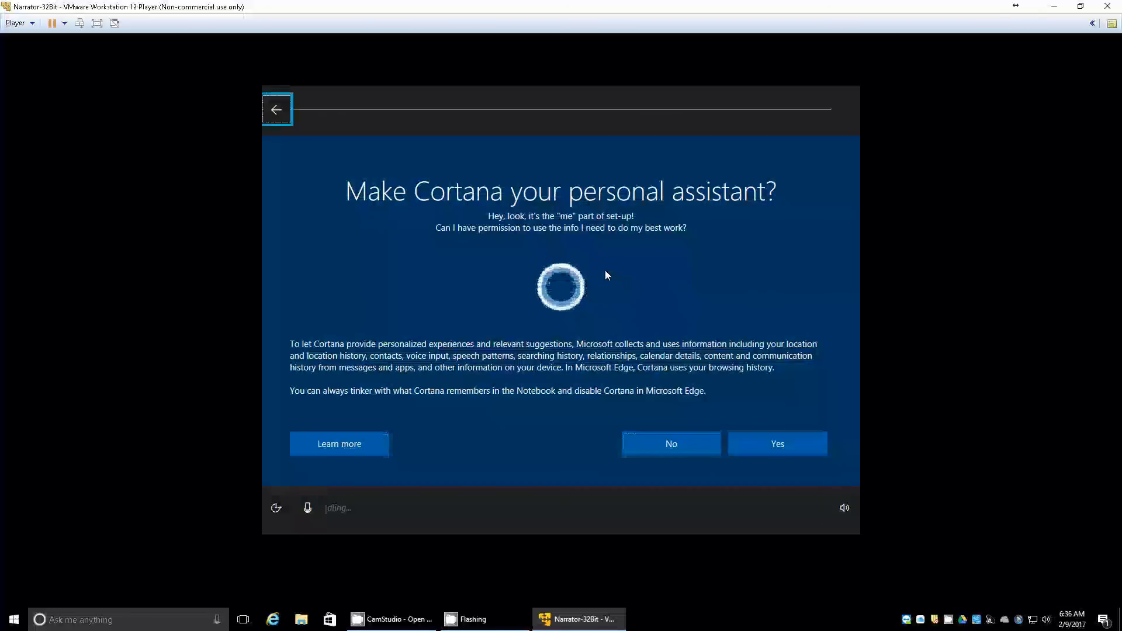
{"action": "key", "text": "Tab"}
{"action": "key", "text": "Tab"}
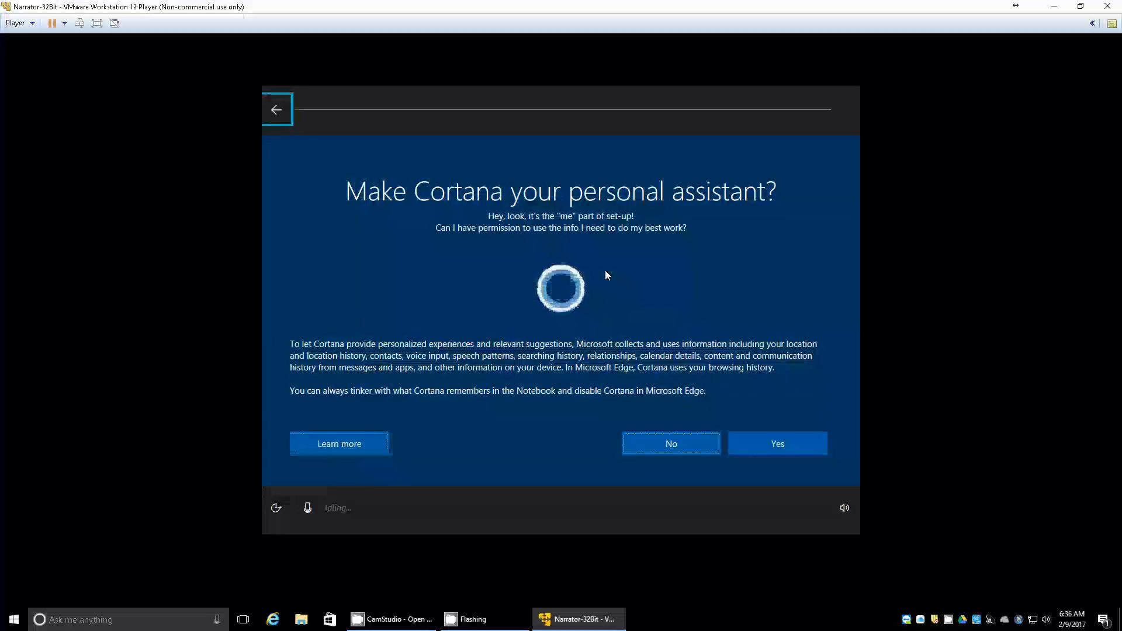
{"action": "key", "text": "Tab"}
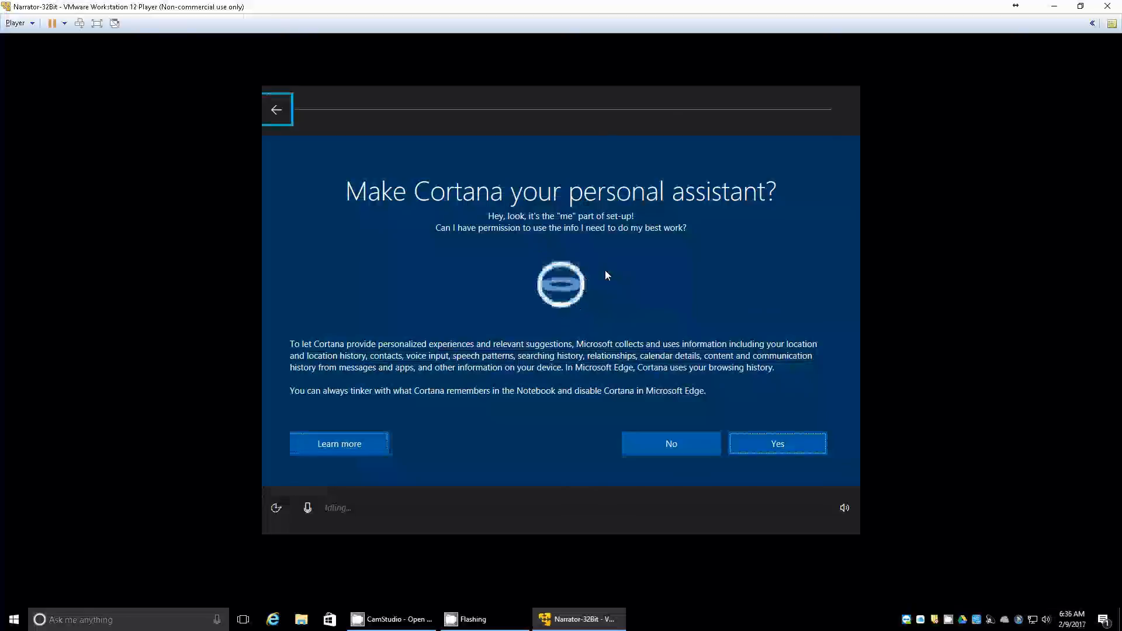
{"action": "key", "text": "Tab"}
{"action": "key", "text": "Tab"}
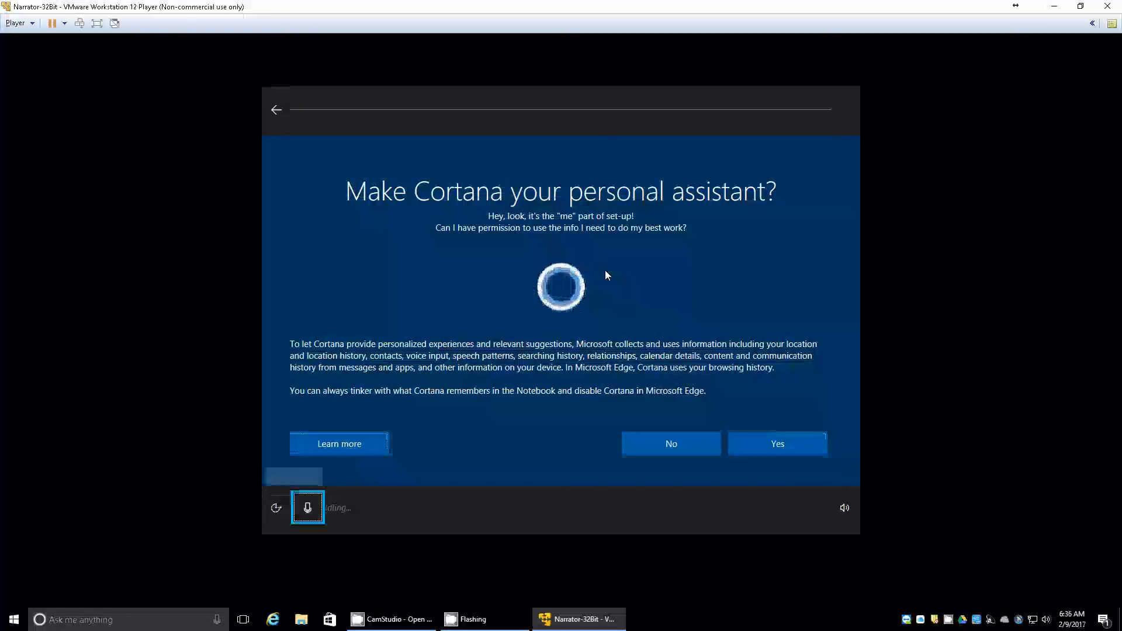
{"action": "key", "text": "Tab"}
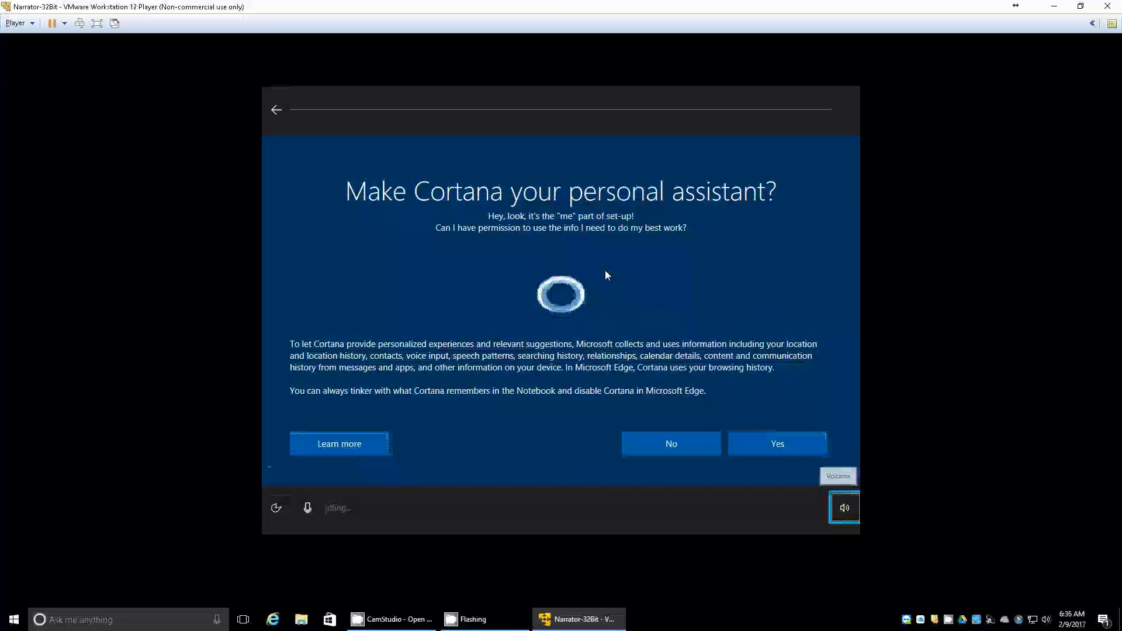
{"action": "key", "text": "Tab"}
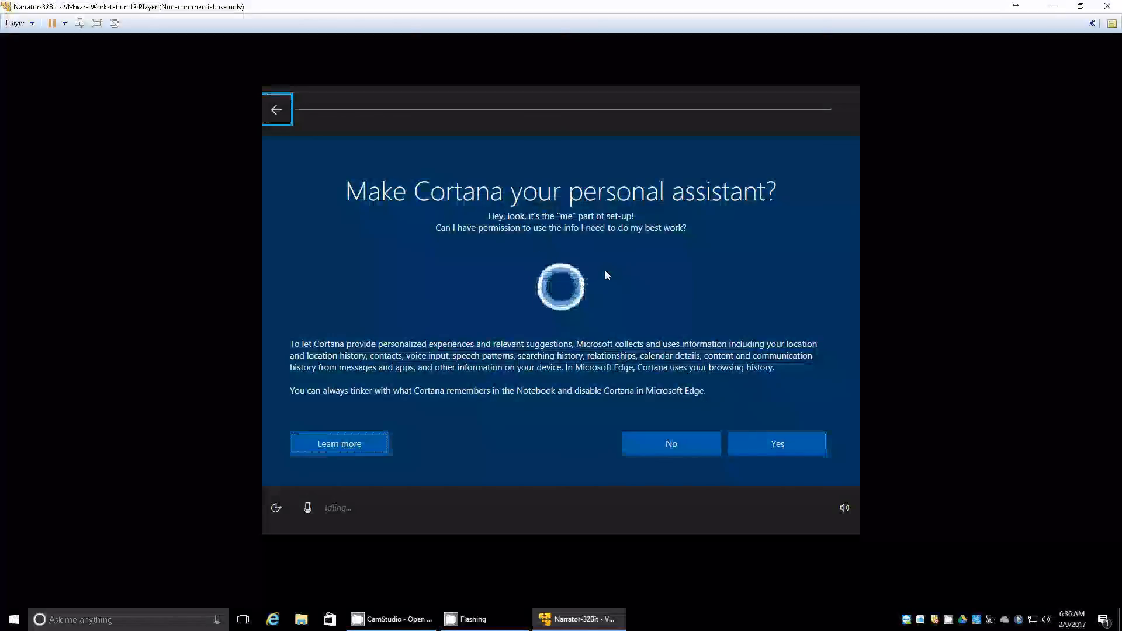
{"action": "key", "text": "Tab"}
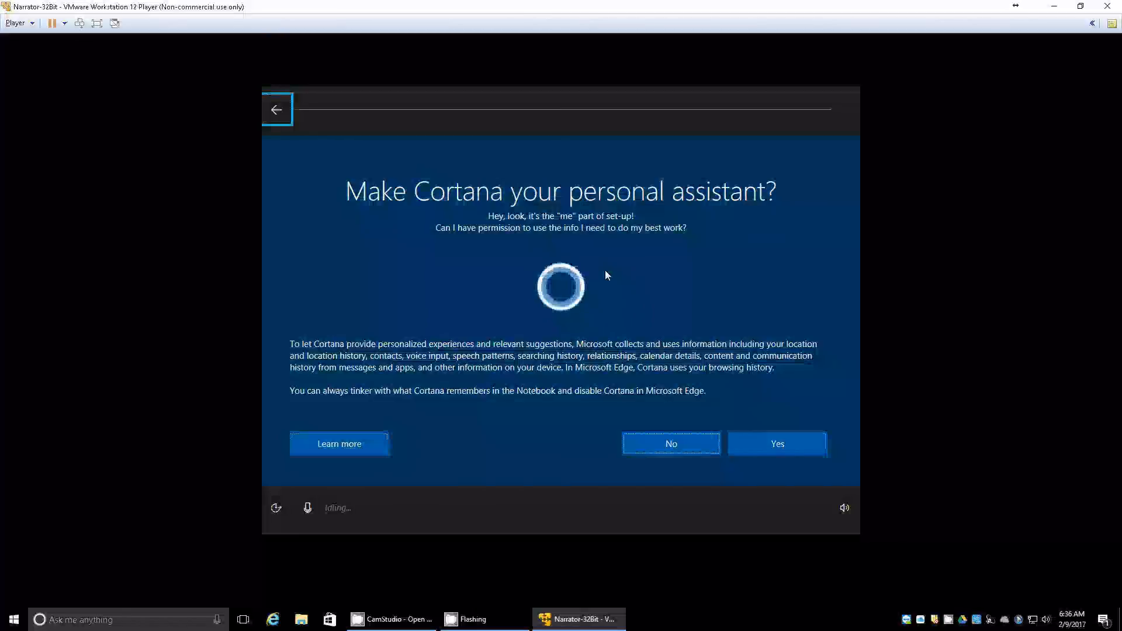
{"action": "key", "text": "Tab"}
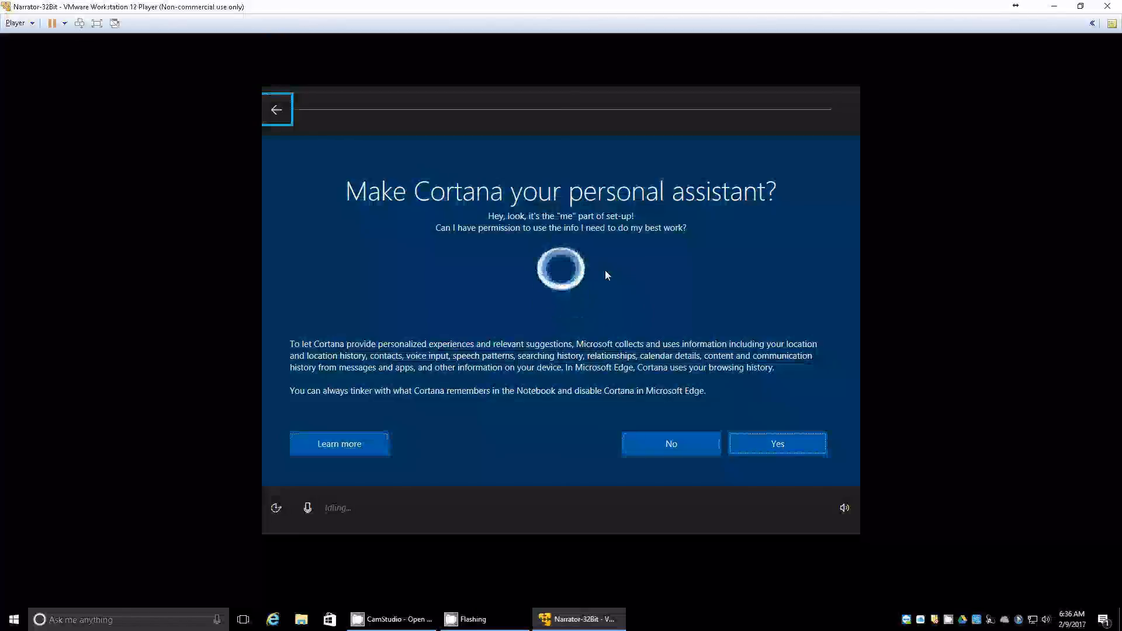
- Bring up and minimize the Narrator Settings window, and decline Cortana as personal assistant by choosing No
{"action": "key", "text": "alt+Tab"}
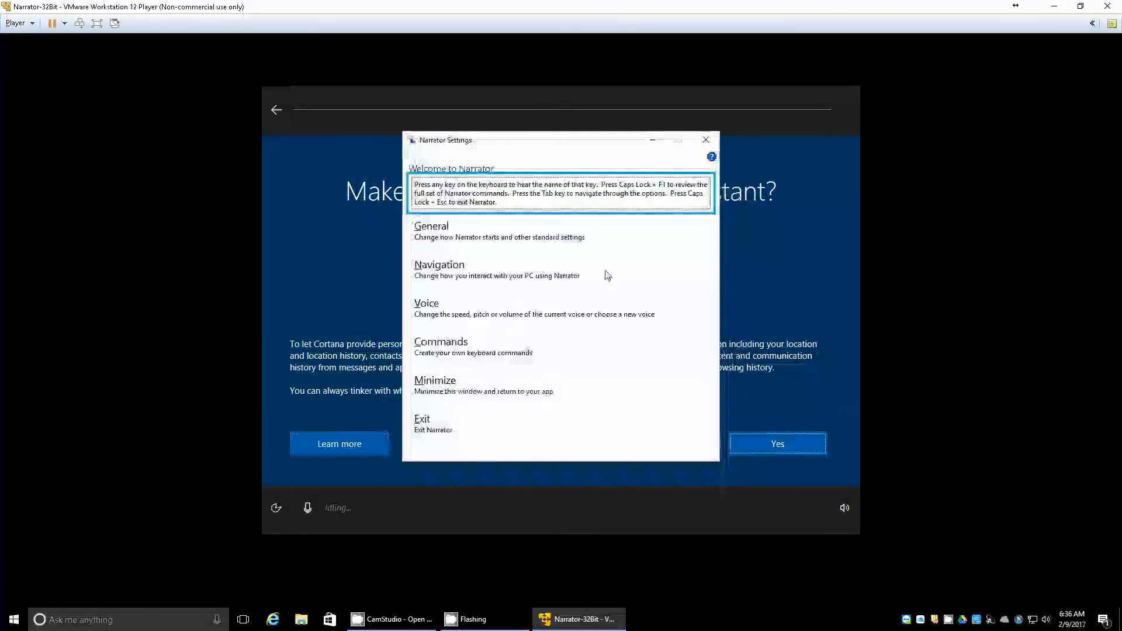
{"action": "key", "text": "alt+m"}
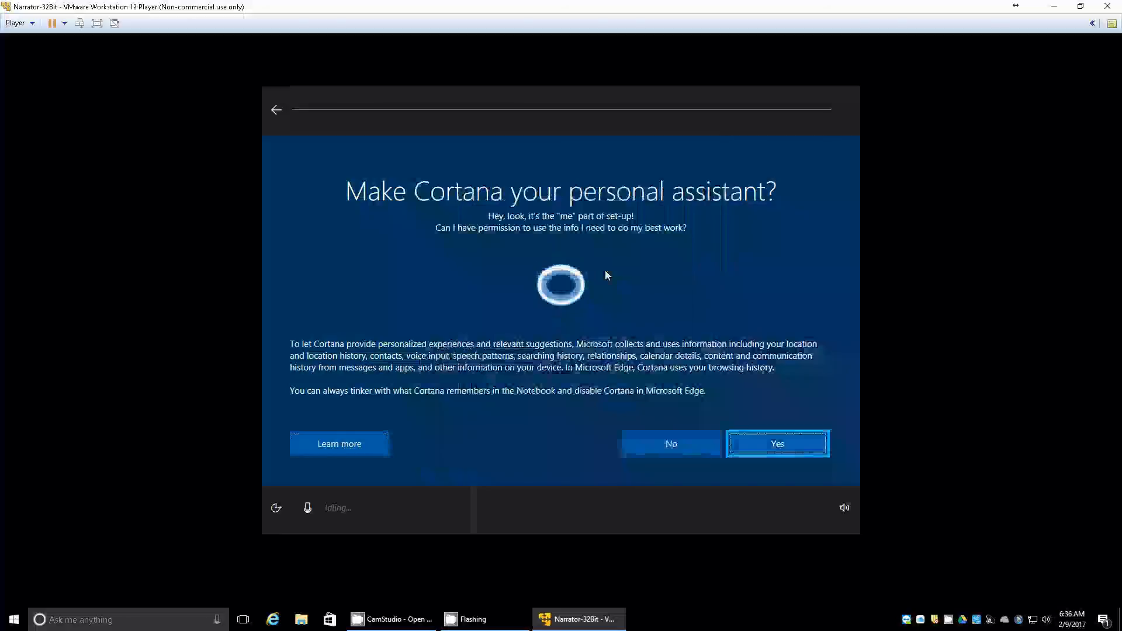
{"action": "key", "text": "Tab"}
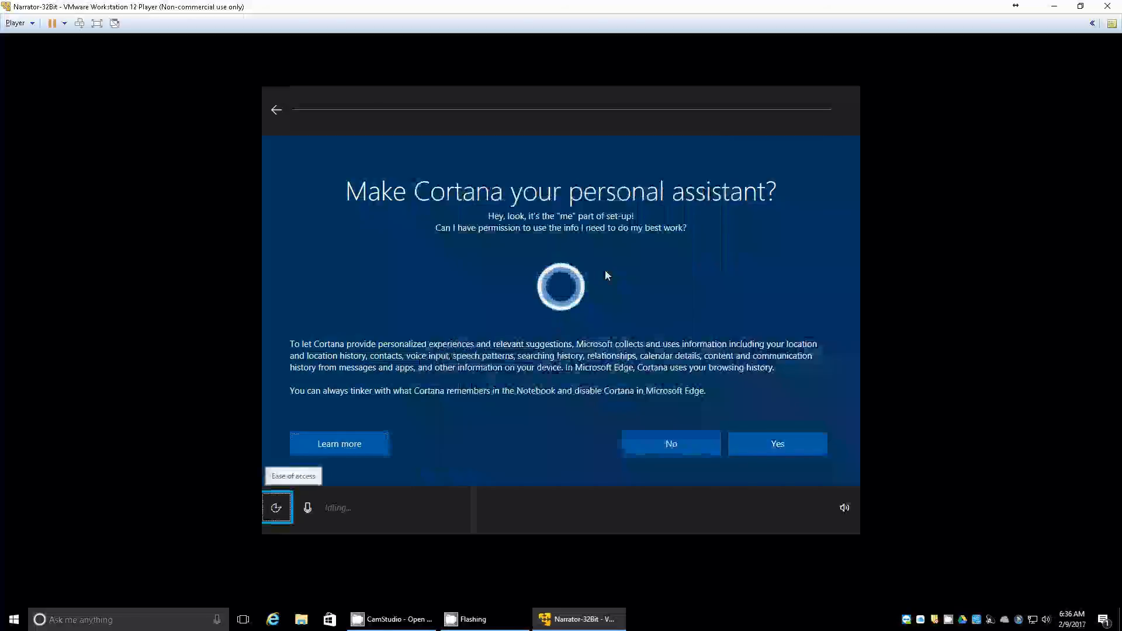
{"action": "key", "text": "Tab"}
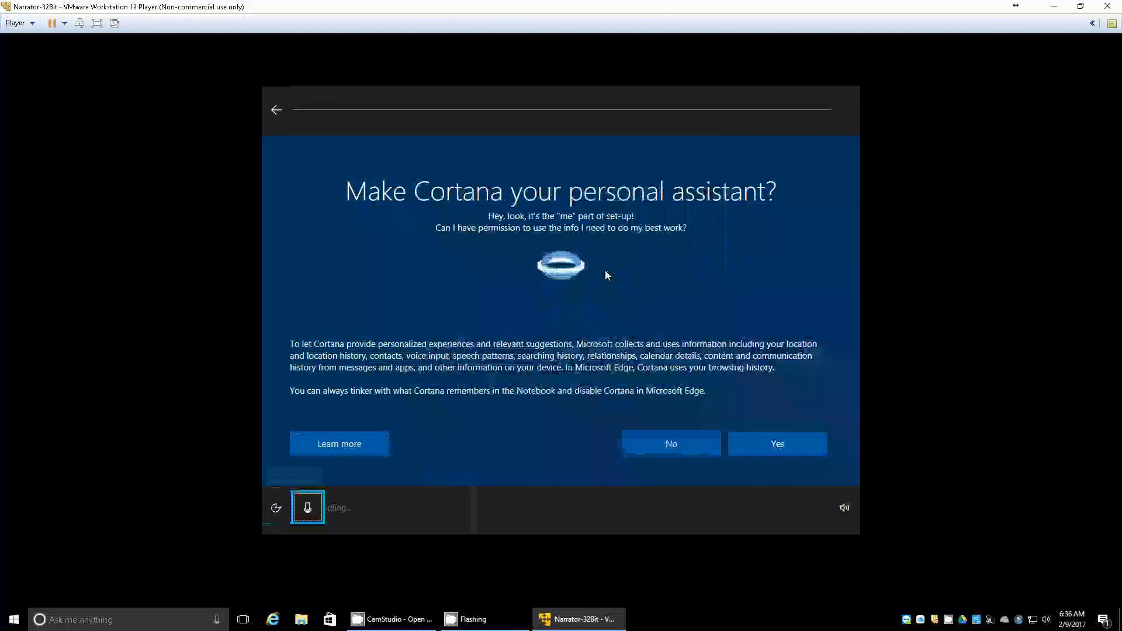
{"action": "key", "text": "Tab"}
{"action": "key", "text": "Tab"}
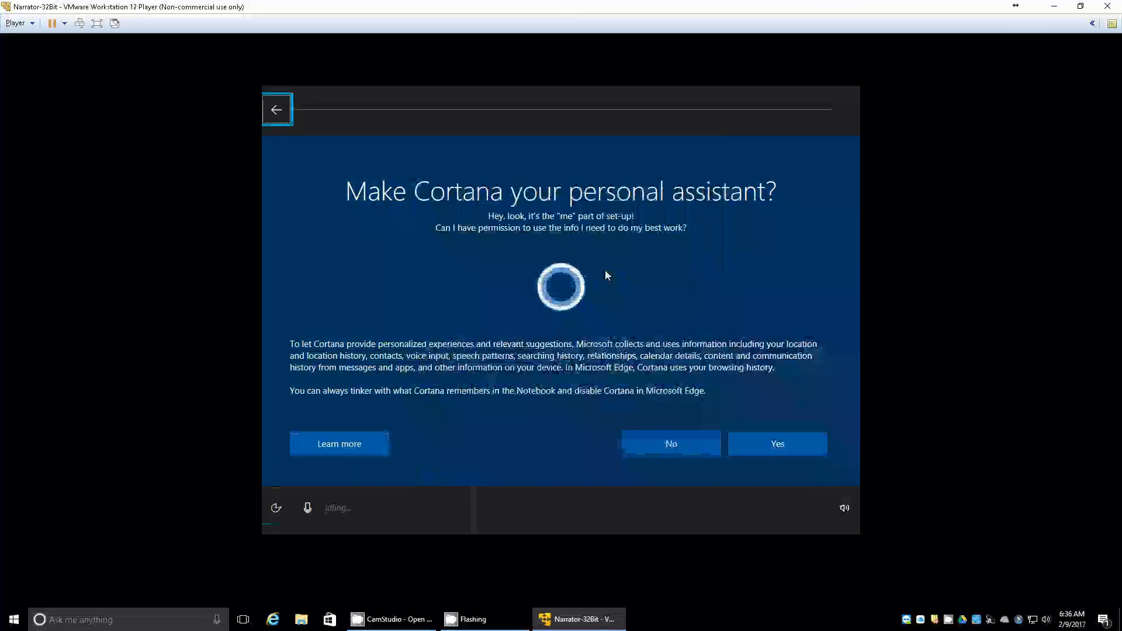
{"action": "key", "text": "Tab"}
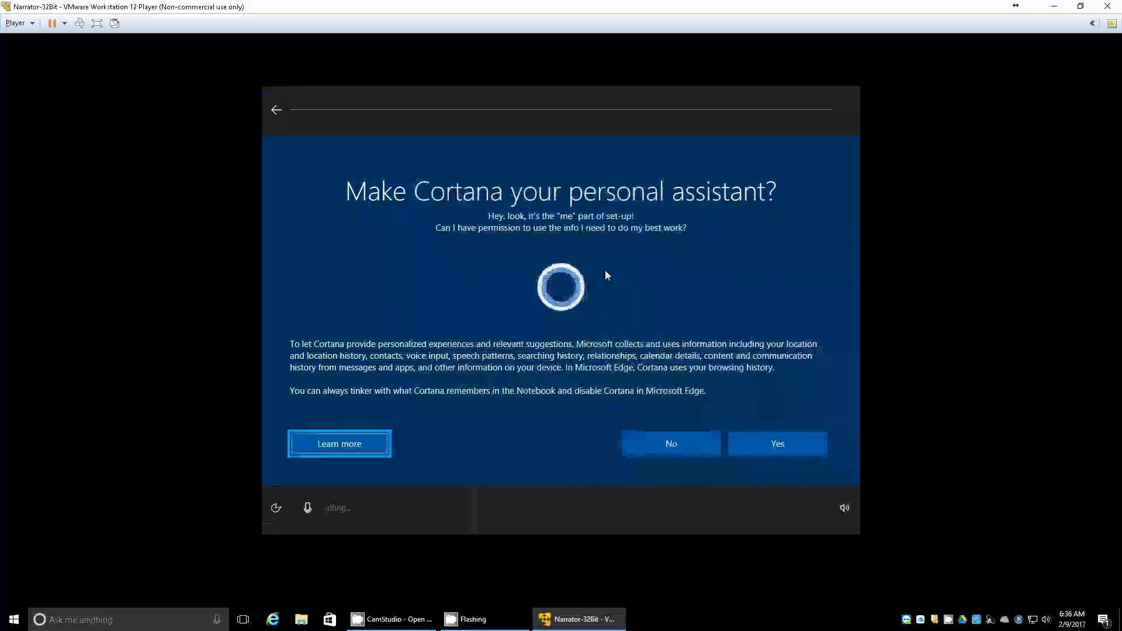
{"action": "key", "text": "Tab"}
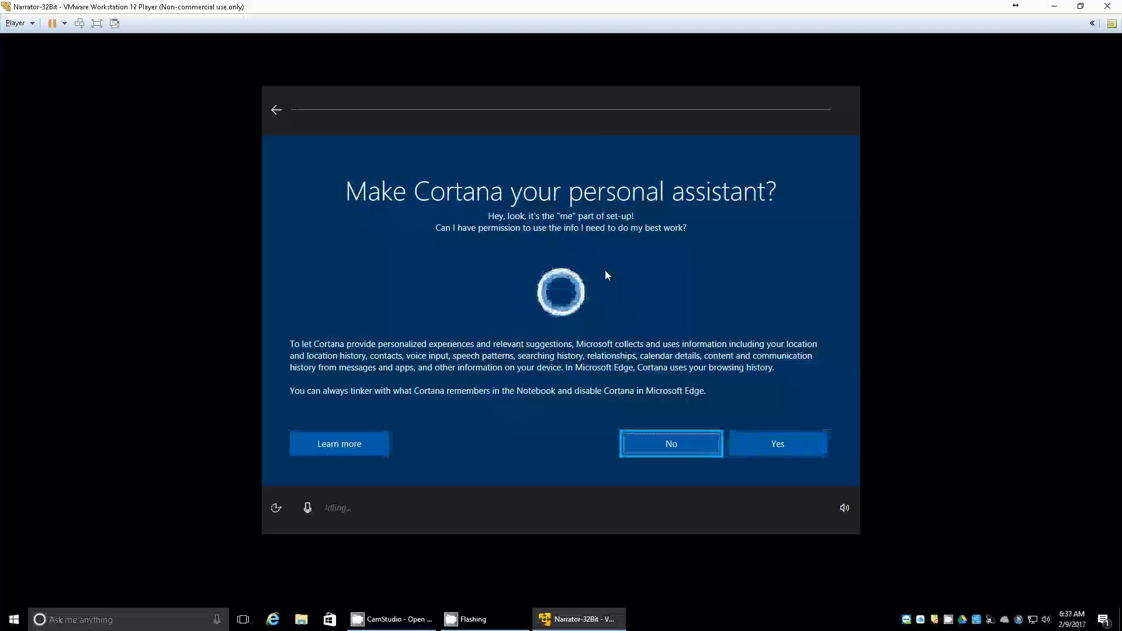
{"action": "key", "text": "Return"}
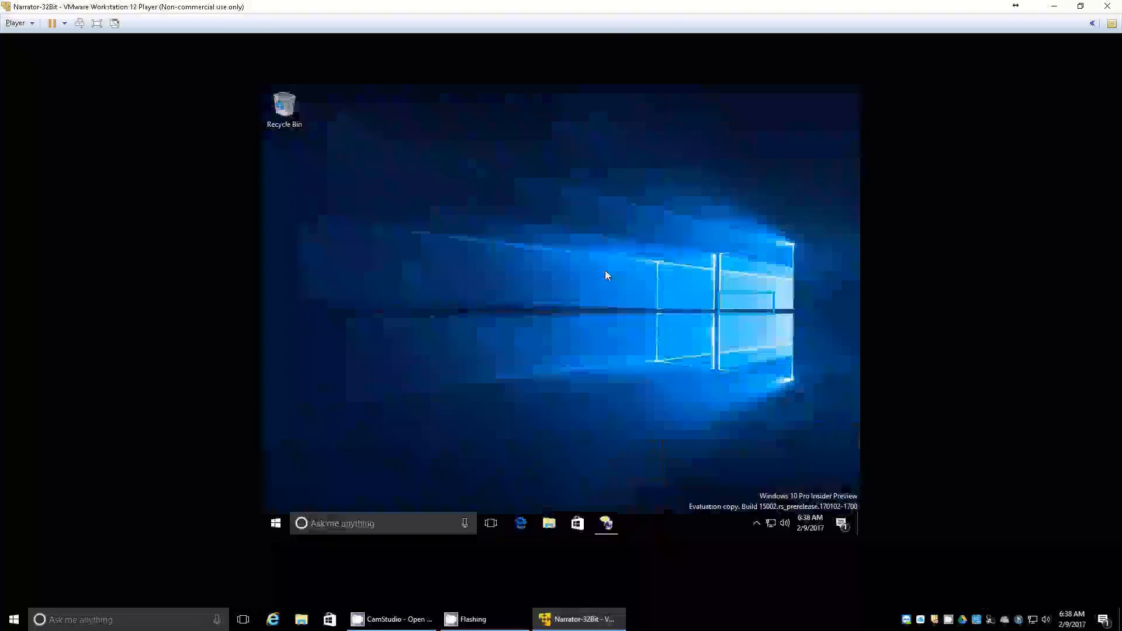
- Start Narrator on the virtual machine's Windows desktop
{"action": "key", "text": "ctrl+super+Return"}
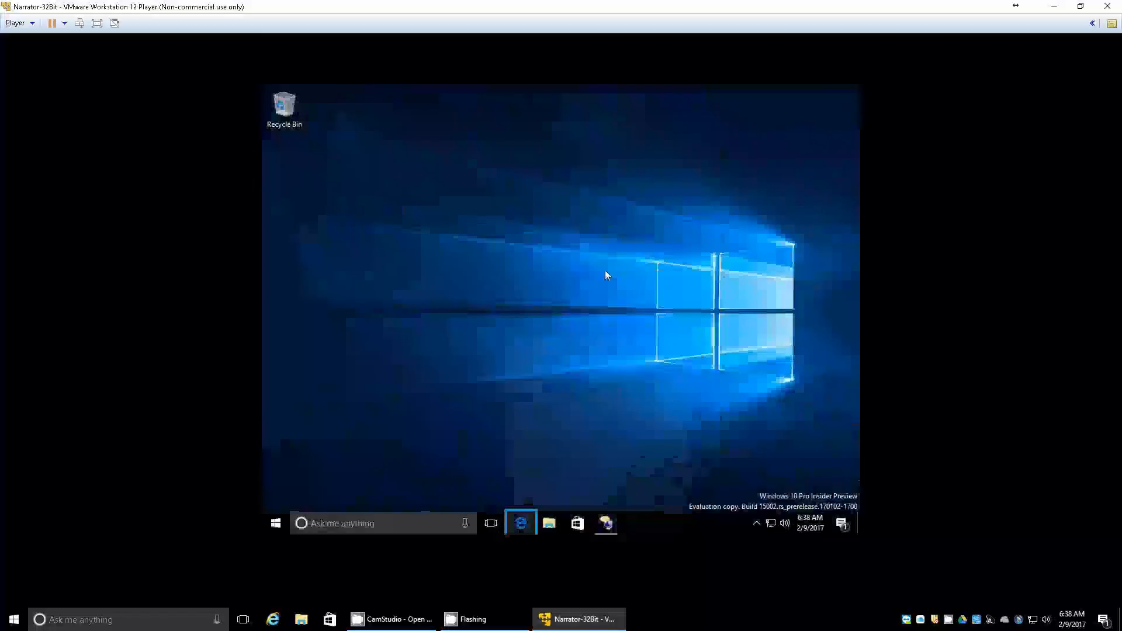
- Examine the virtual machine's taskbar, notification area and desktop items with Narrator, moving focus around to the Recycle Bin
{"action": "key", "text": "alt+Tab"}
{"action": "key", "text": "super+d"}
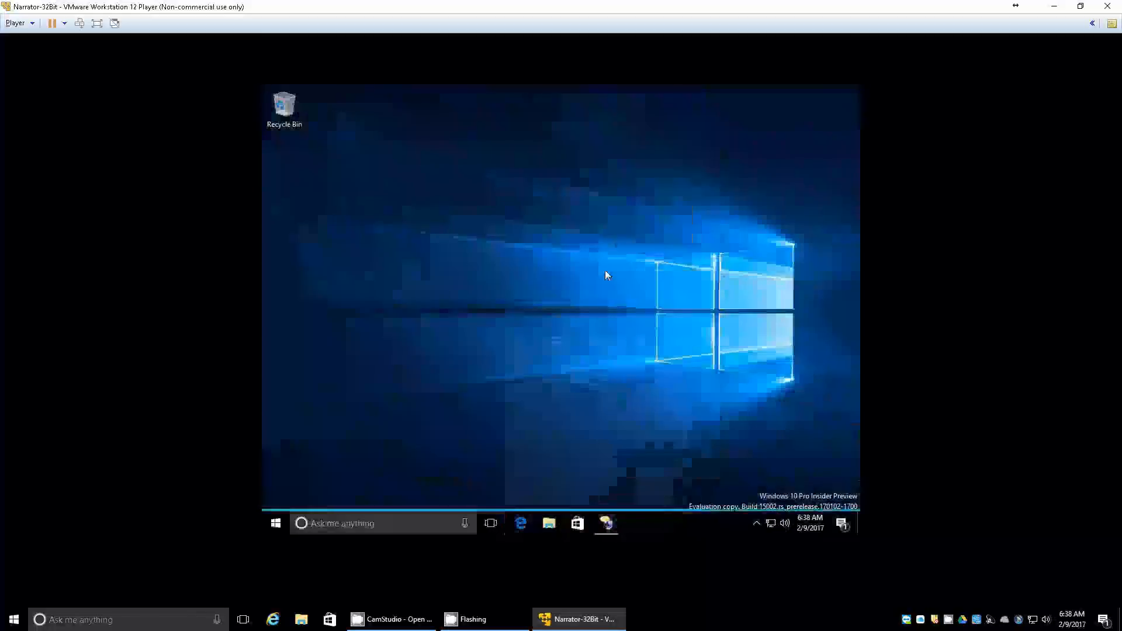
{"action": "key", "text": "Tab"}
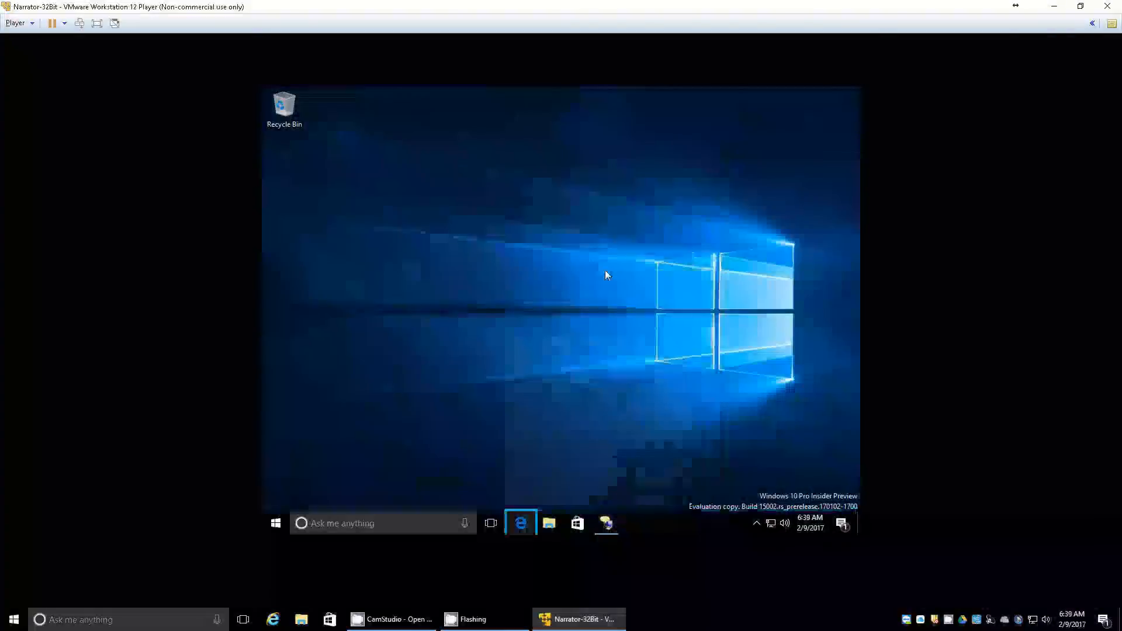
{"action": "key", "text": "Tab"}
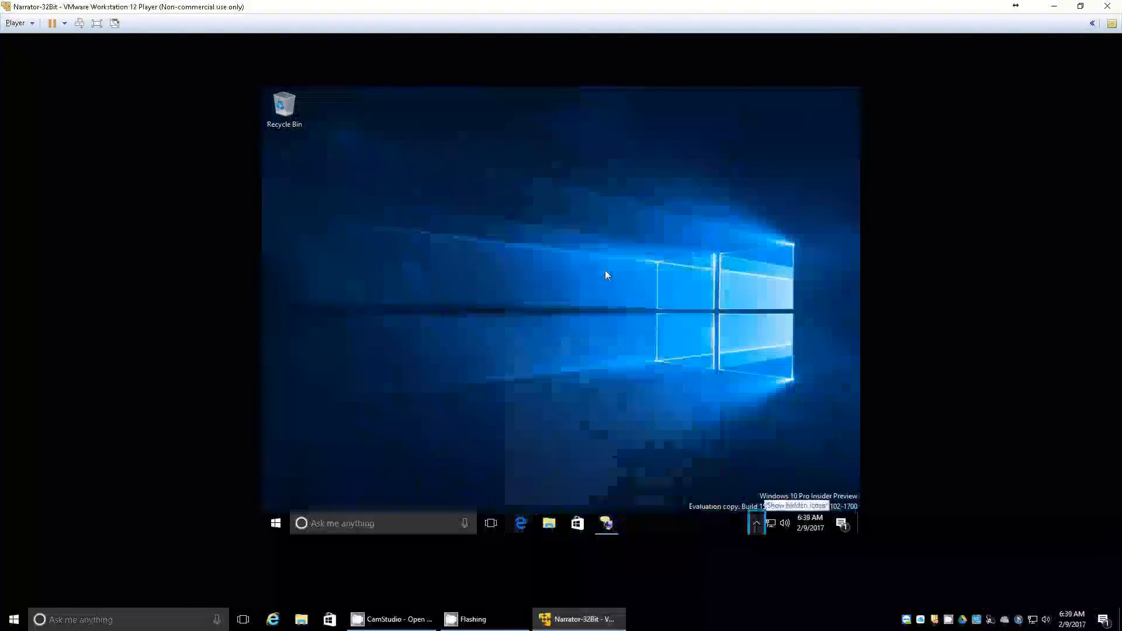
{"action": "key", "text": "Tab"}
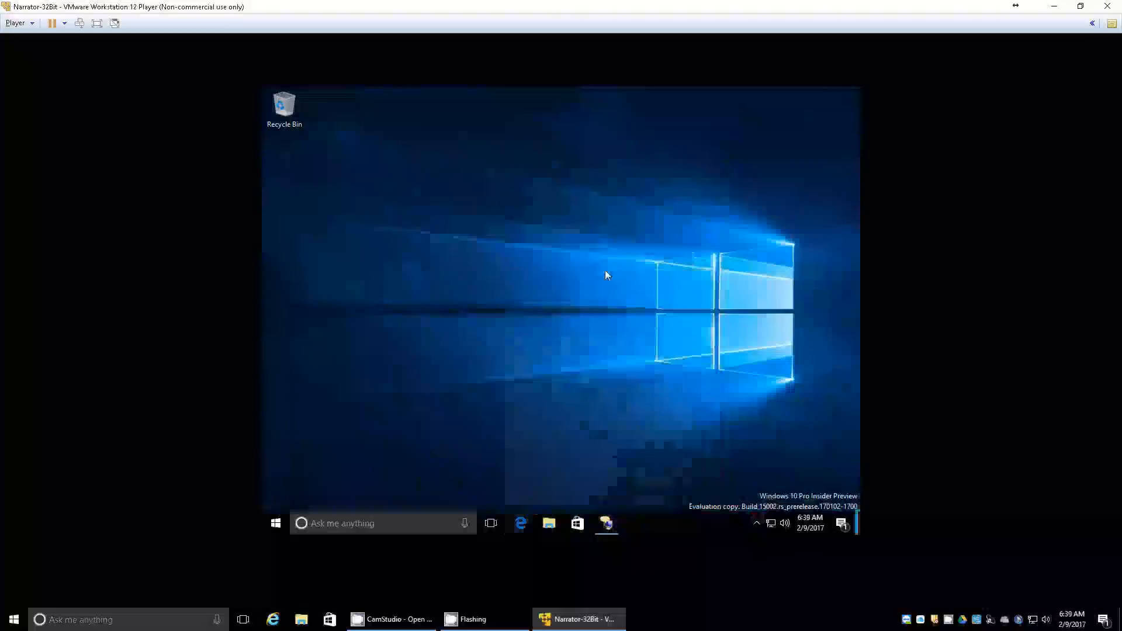
{"action": "key", "text": "Tab"}
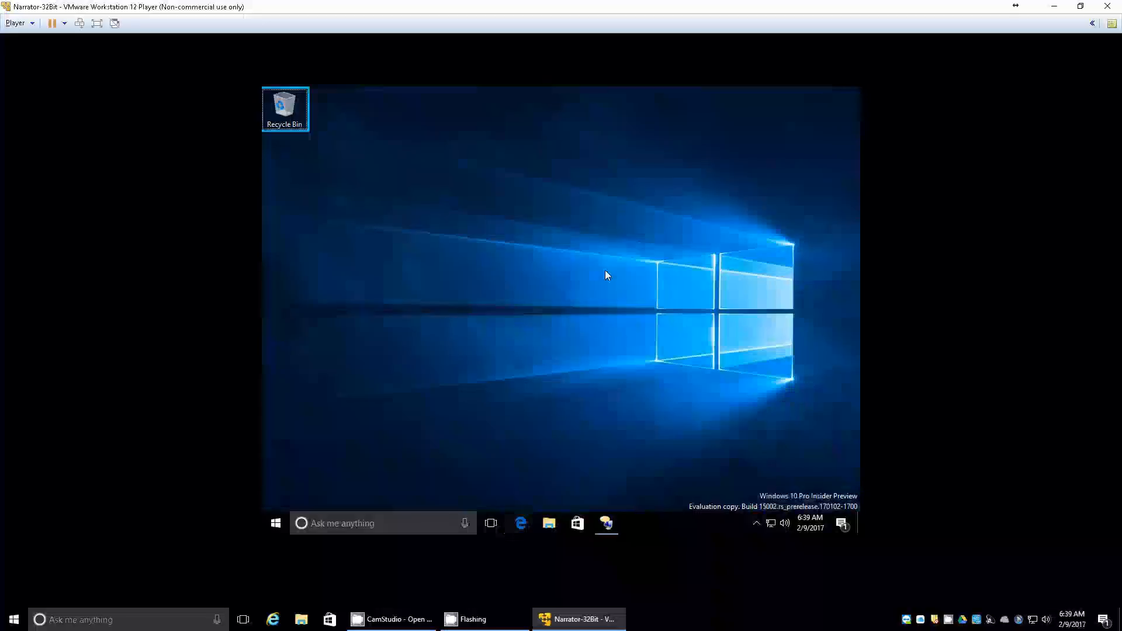
- Search for "internet" in the virtual machine and open the Internet Explorer desktop app
{"action": "key", "text": "super"}
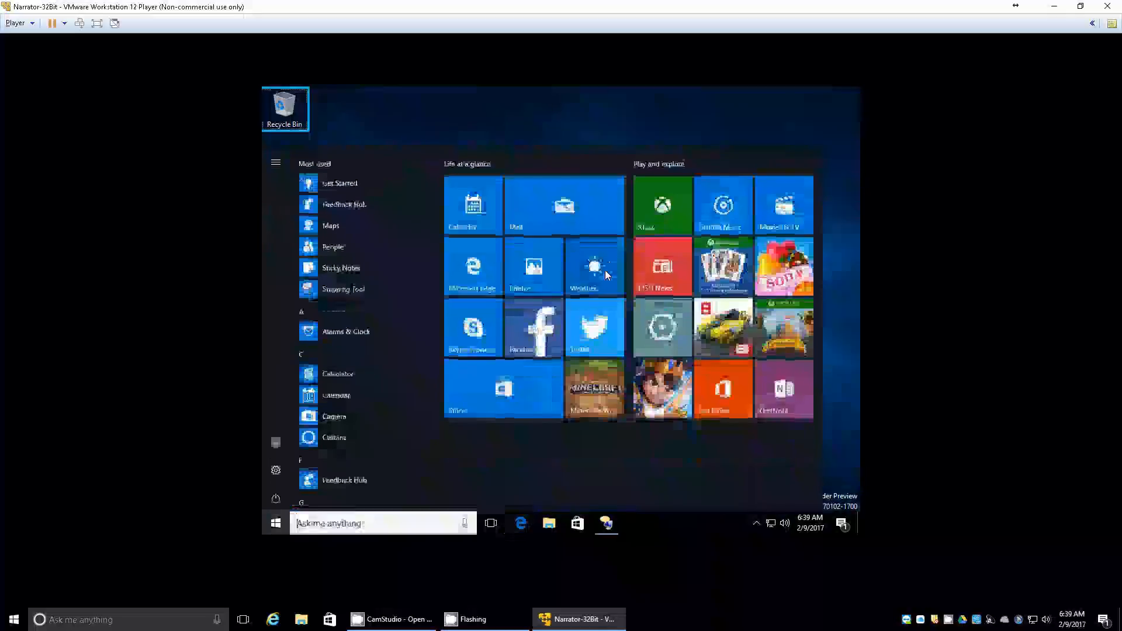
{"action": "type", "text": "in"}
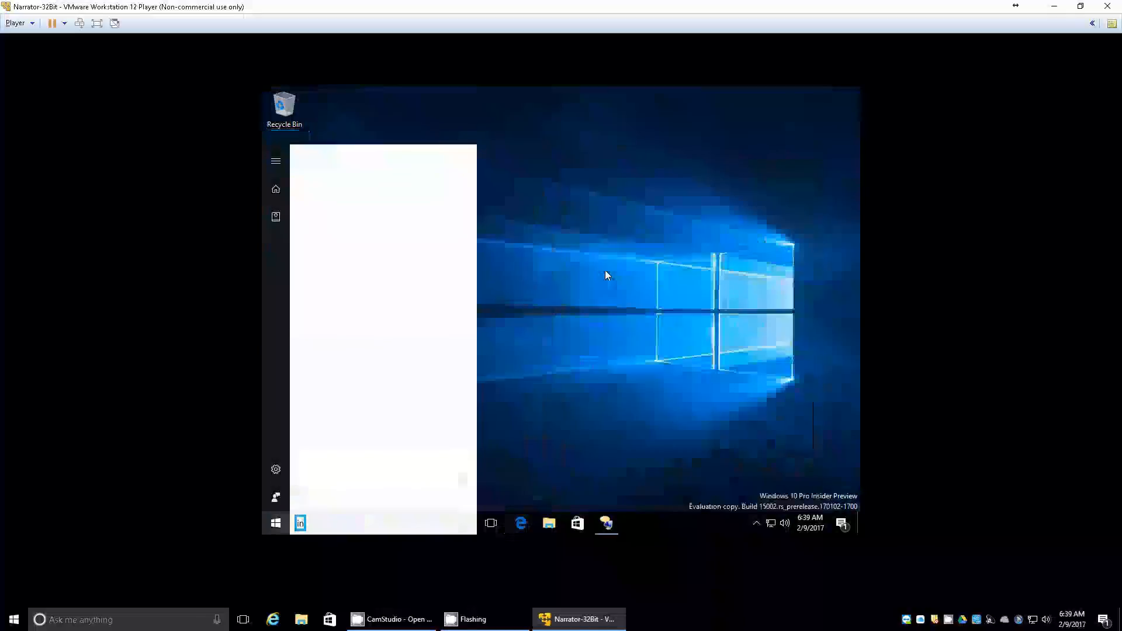
{"action": "type", "text": "ternet"}
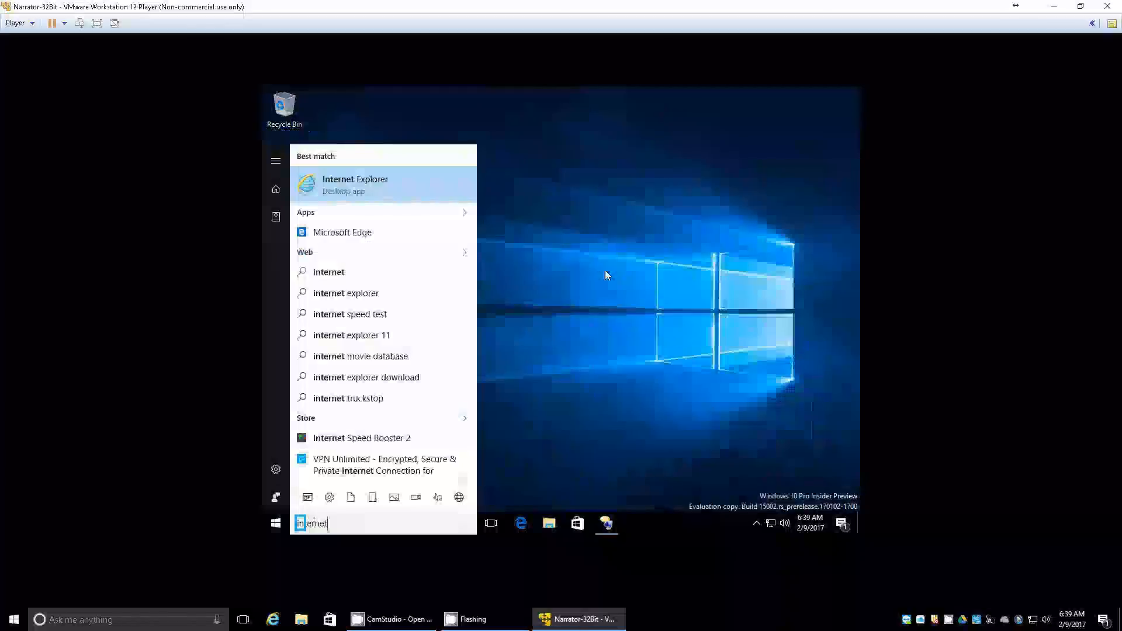
{"action": "key", "text": "Escape"}
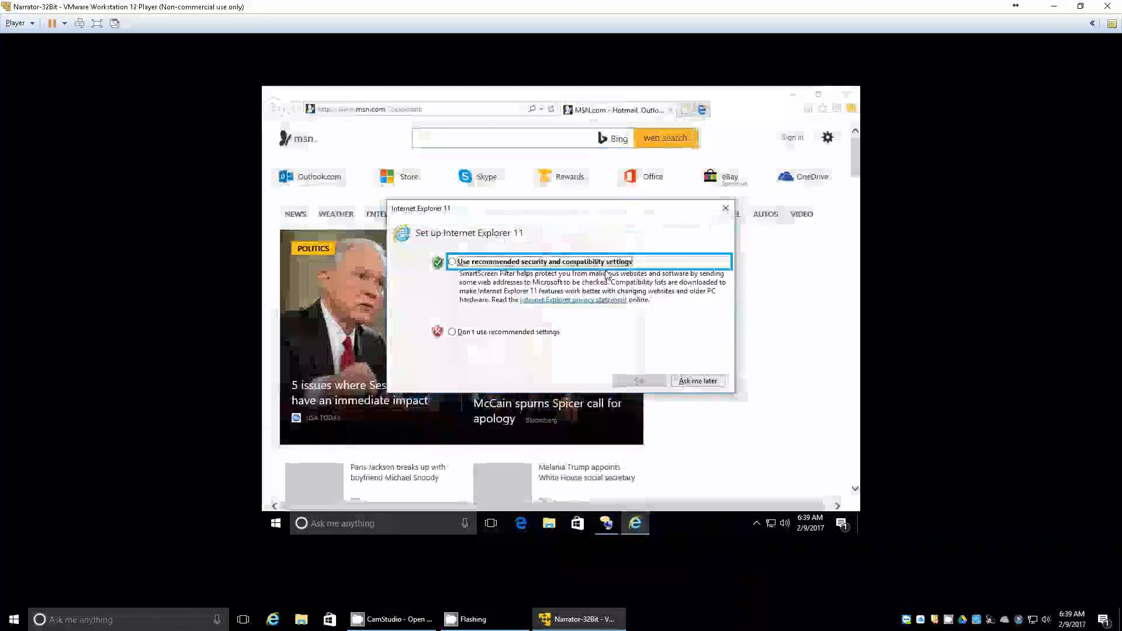
- Review the Set up Internet Explorer 11 options with Narrator and postpone the setup by choosing Ask me later
{"action": "key", "text": "Tab"}
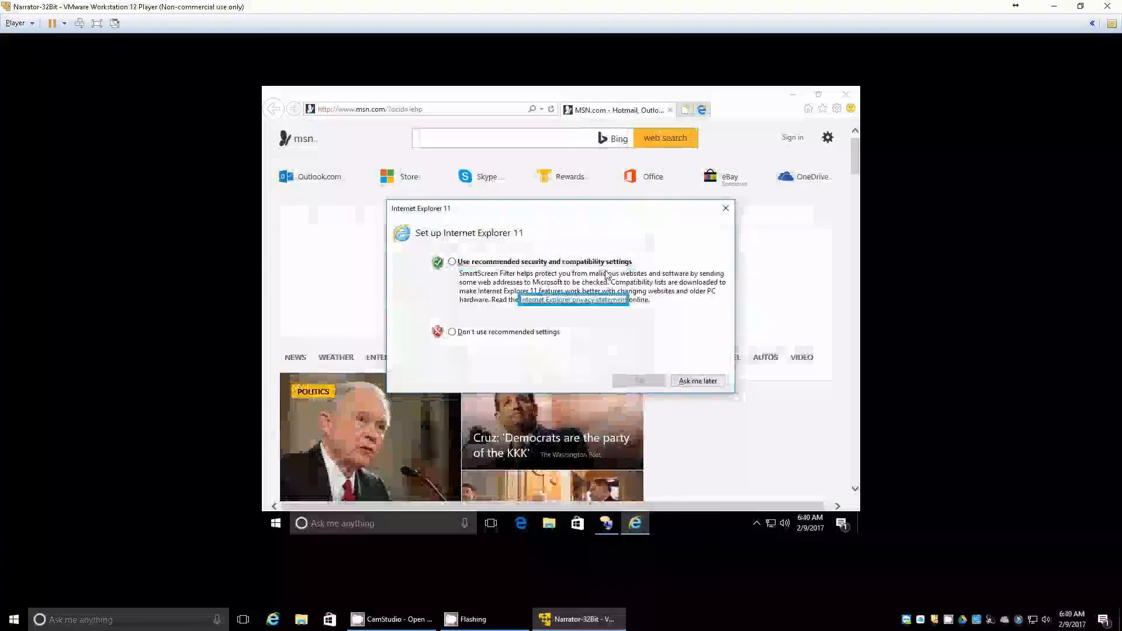
{"action": "key", "text": "Tab"}
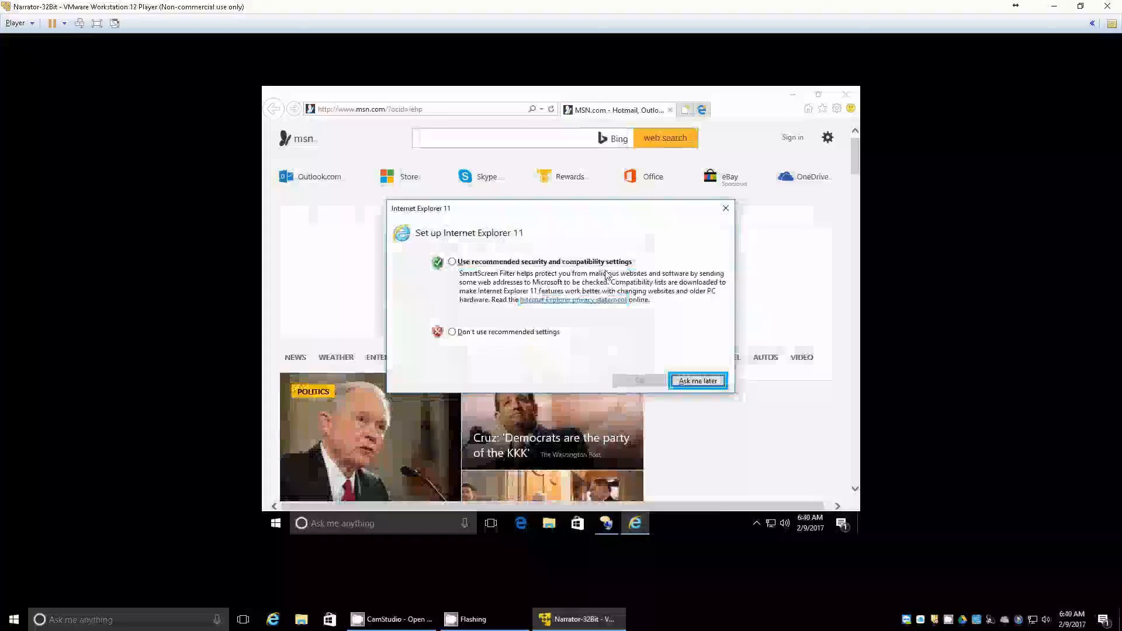
{"action": "key", "text": "Return"}
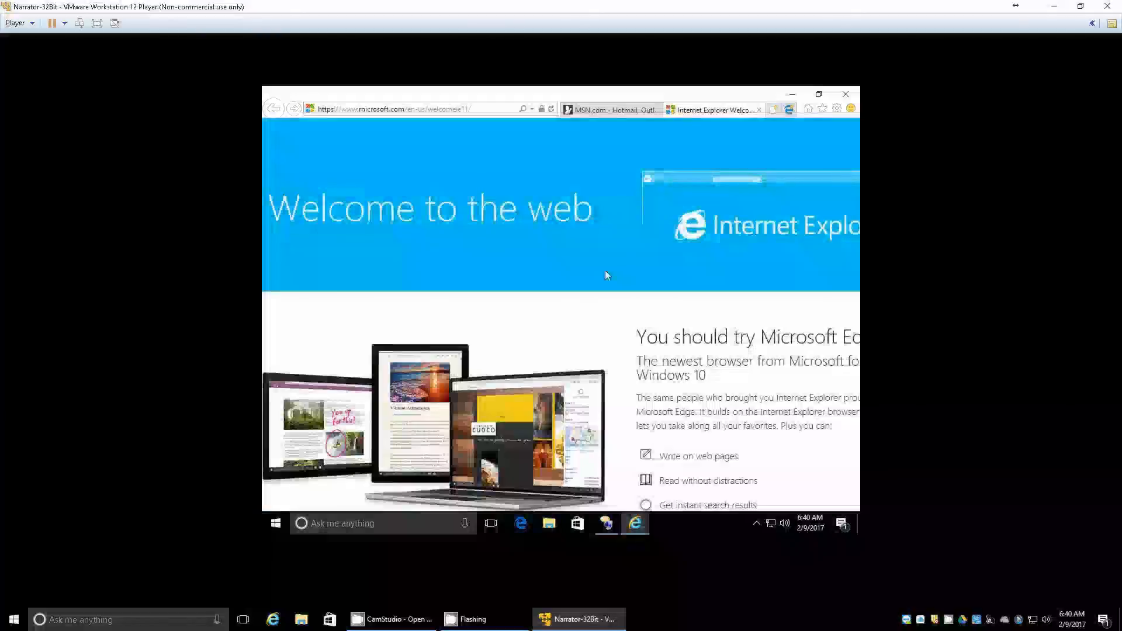
- Try to load the Google homepage in Internet Explorer by entering google.com as the address
{"action": "key", "text": "alt+d"}
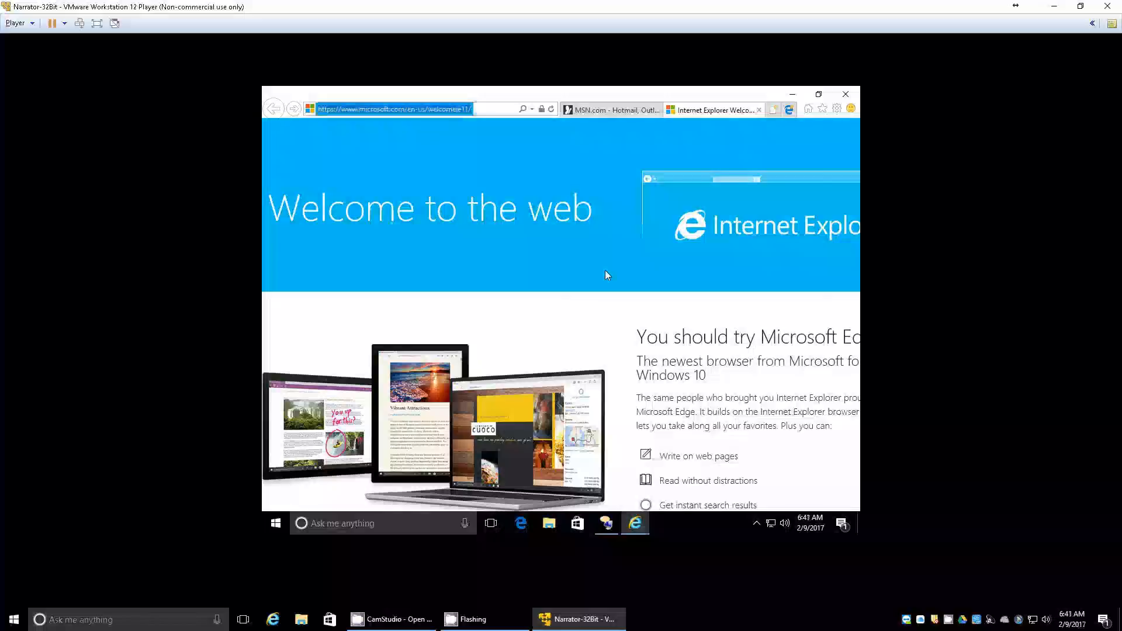
{"action": "type", "text": "googl"}
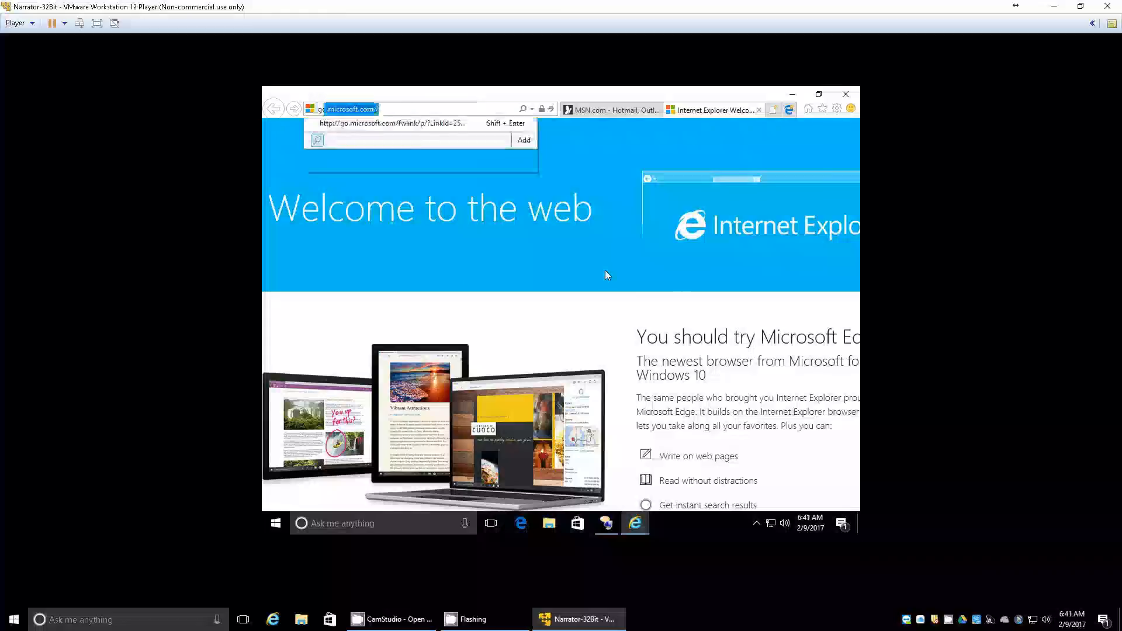
{"action": "type", "text": "e.com"}
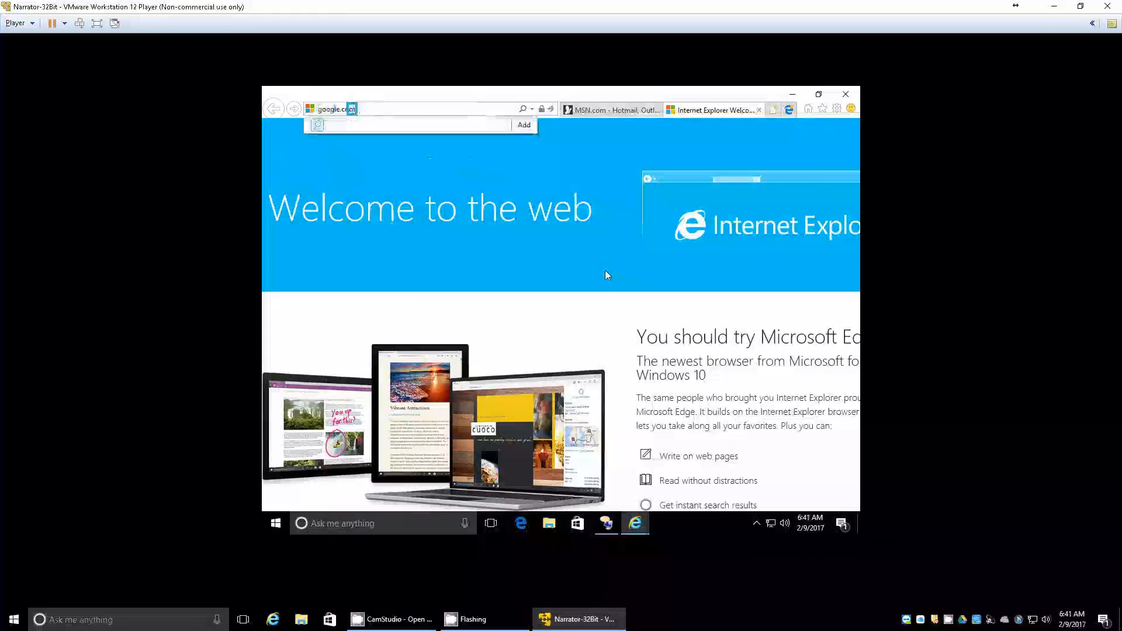
{"action": "key", "text": "Return"}
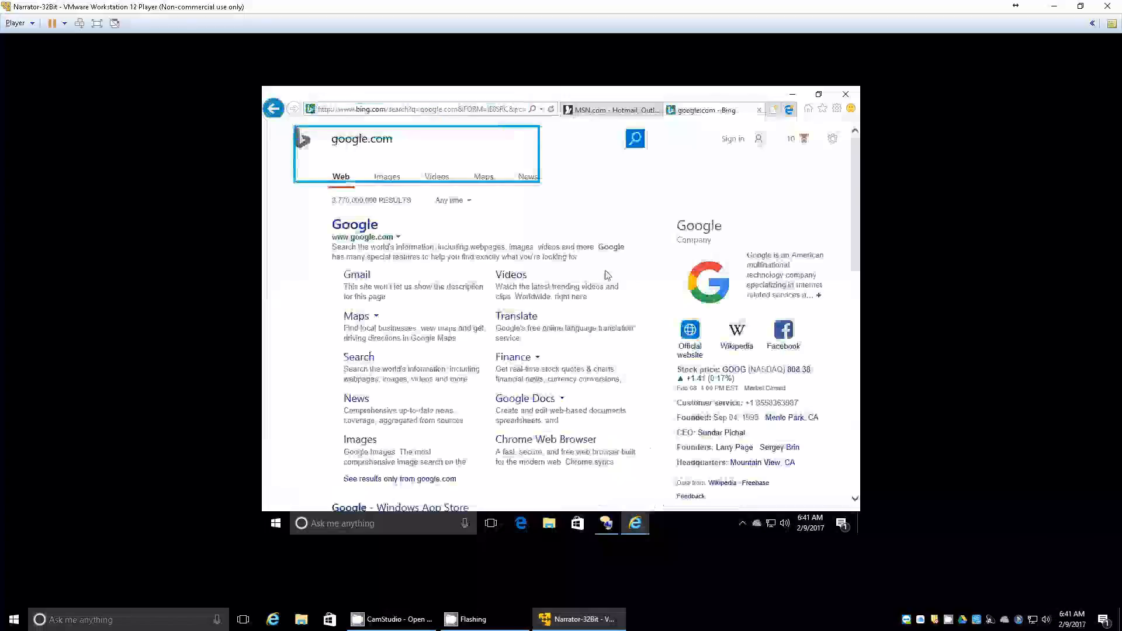
{"action": "key", "text": "alt+d"}
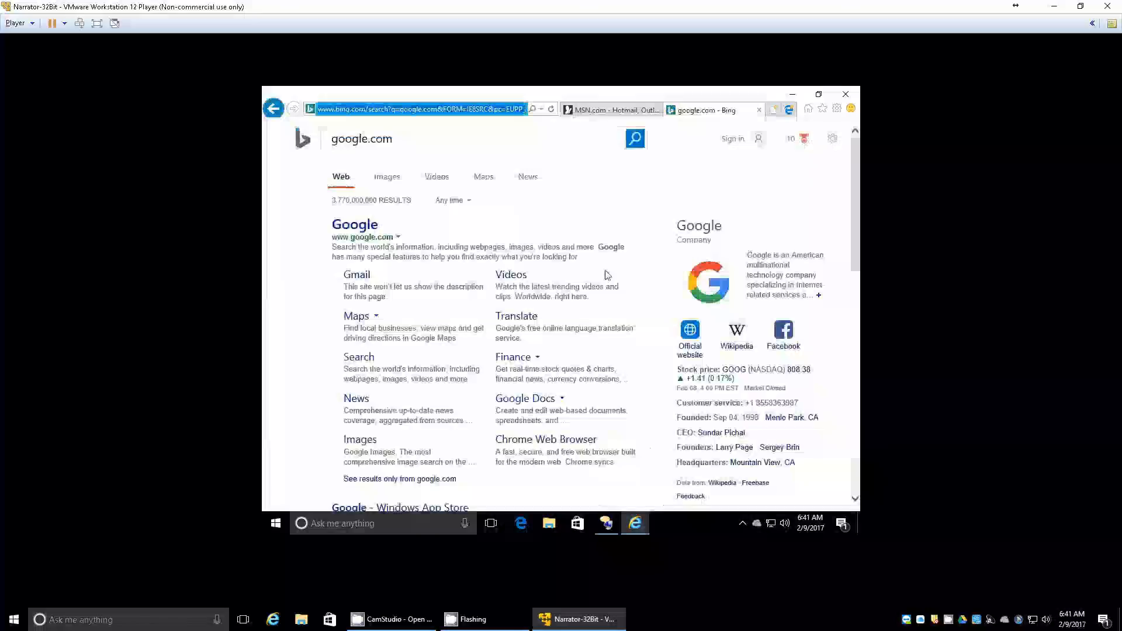
{"action": "key", "text": "BackSpace"}
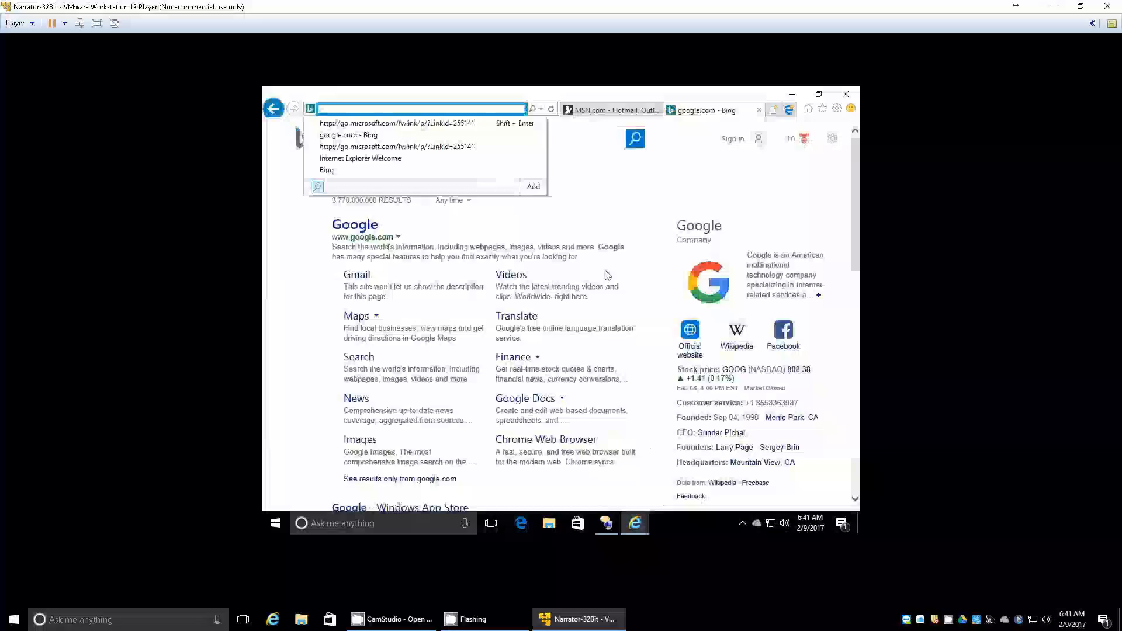
{"action": "type", "text": "w"}
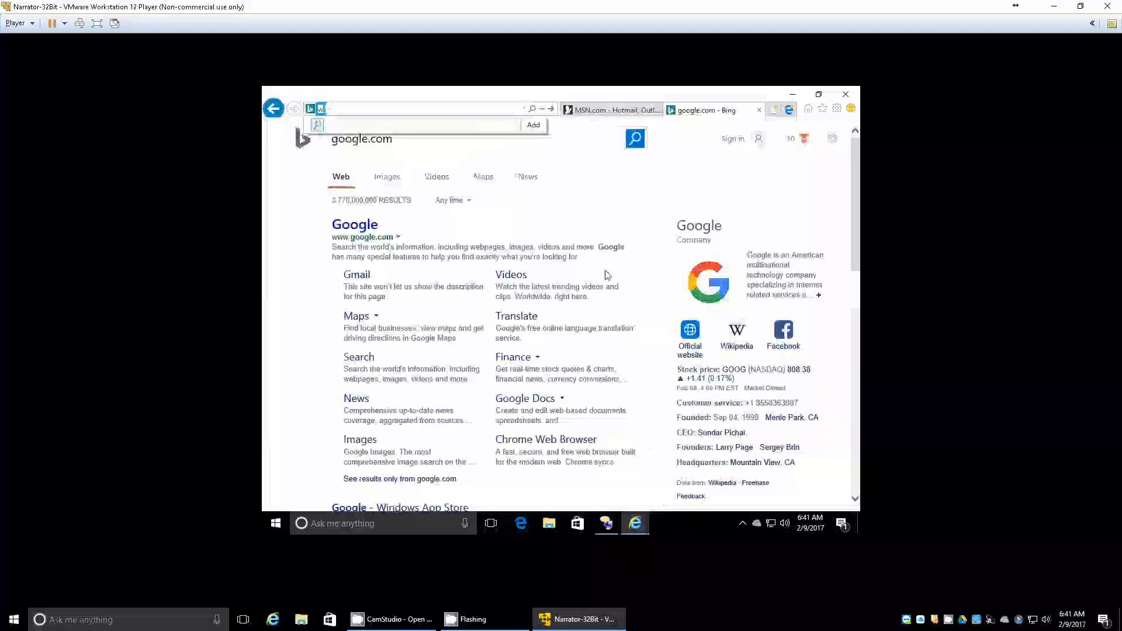
{"action": "type", "text": "ww"}
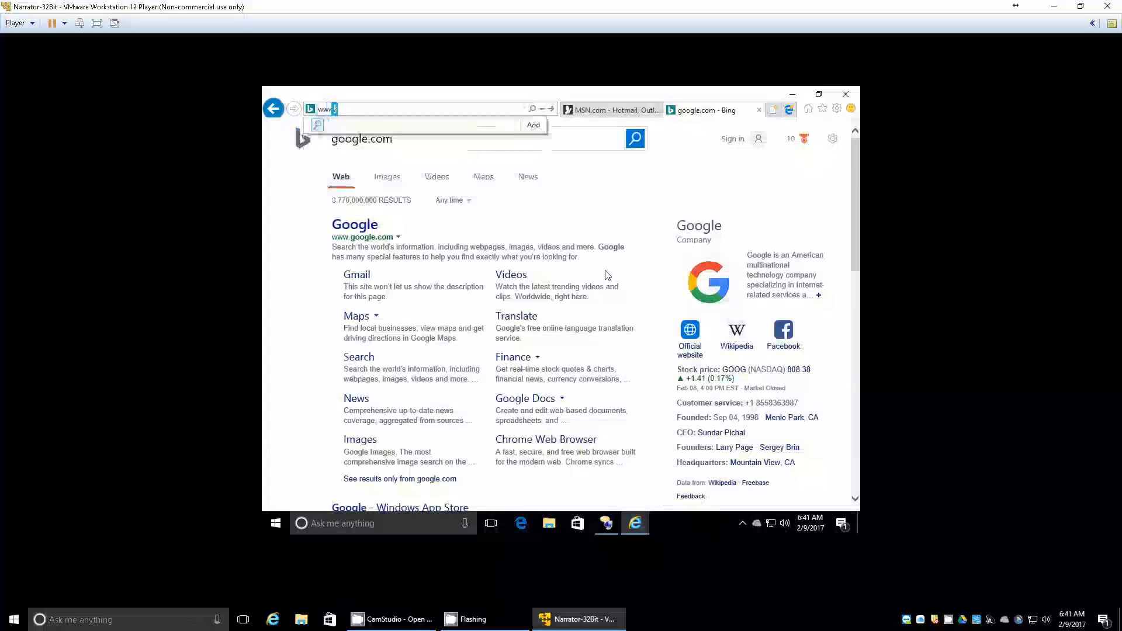
{"action": "type", "text": ".google.com"}
{"action": "key", "text": "Return"}
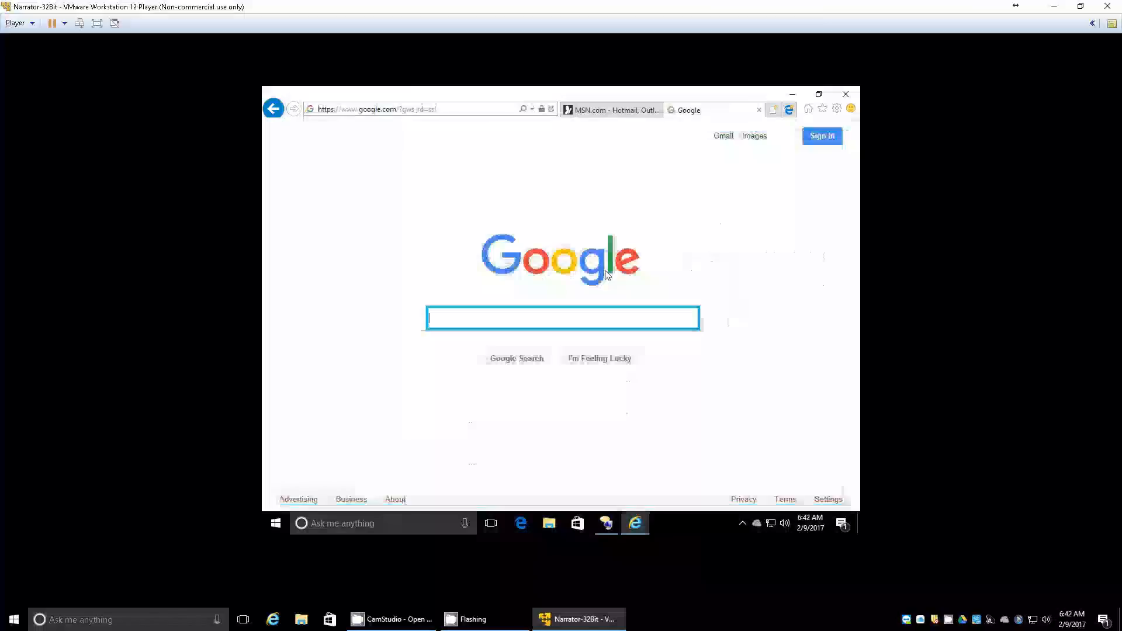
- Close the Google tab and exit Internet Explorer
{"action": "key", "text": "alt+d"}
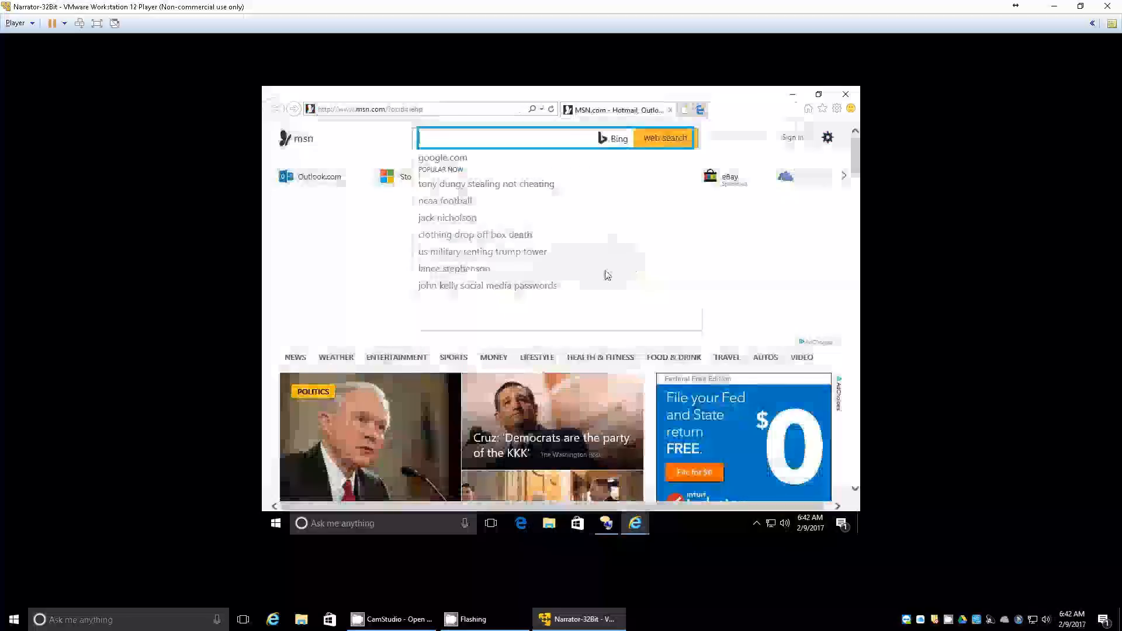
{"action": "key", "text": "alt+F4"}
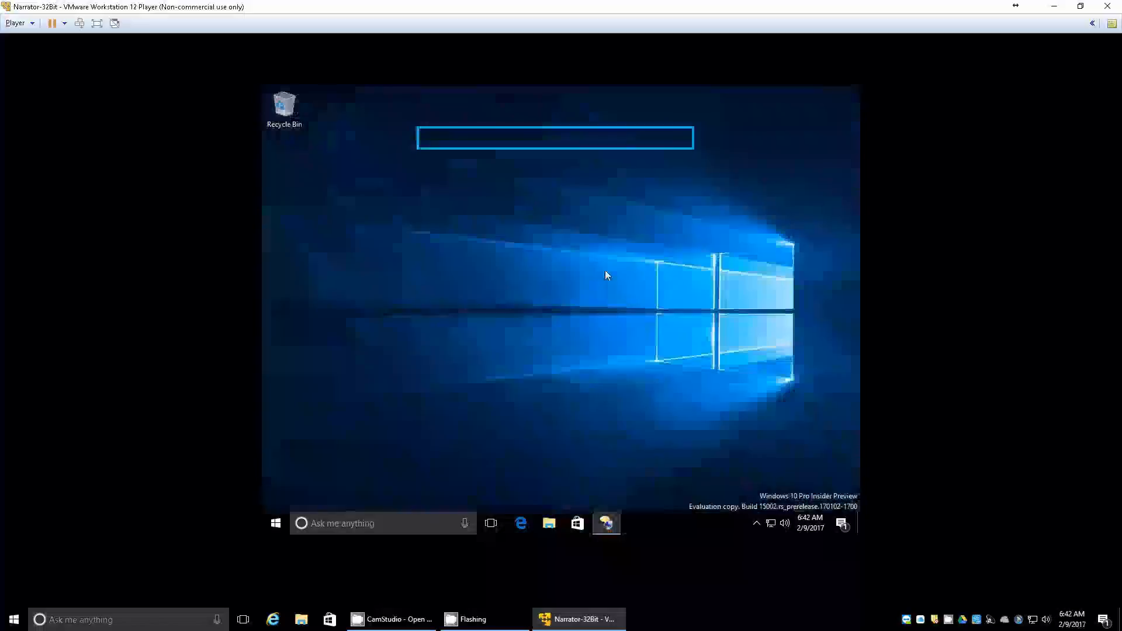
- Move focus to the virtual machine's desktop and shut down its Windows with the Shut down option
{"action": "key", "text": "super+d"}
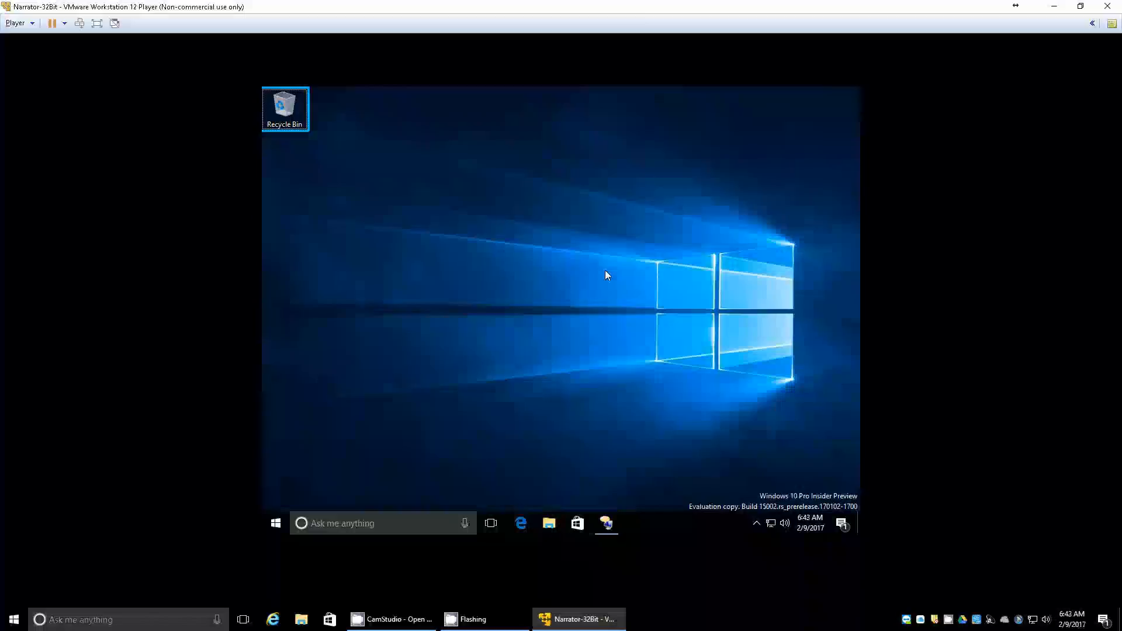
{"action": "key", "text": "alt+F4"}
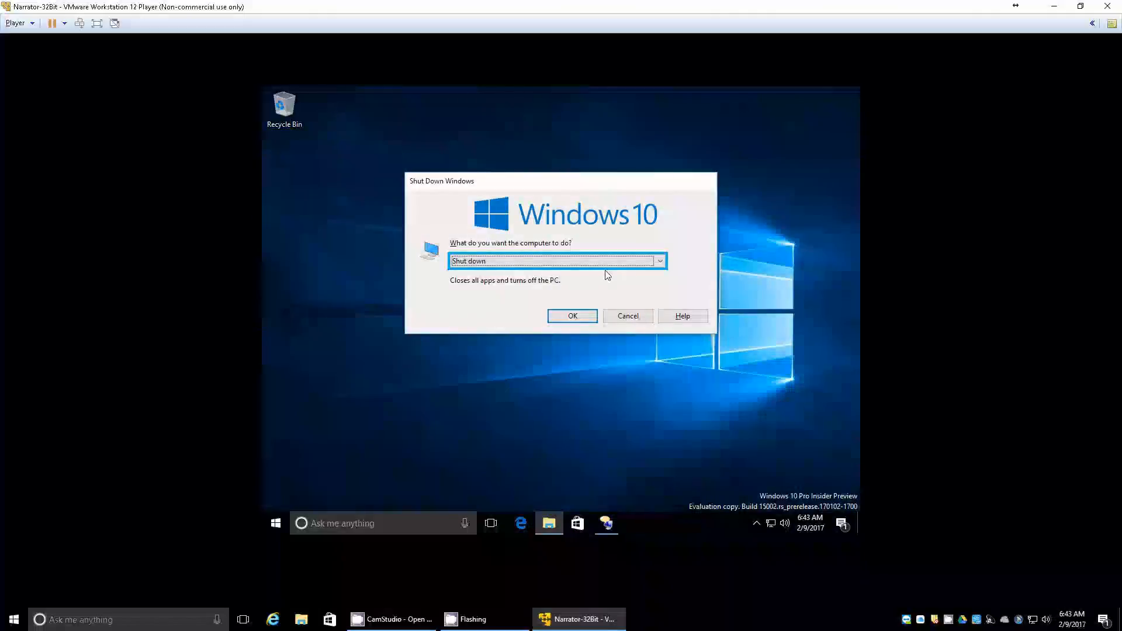
{"action": "key", "text": "Return"}
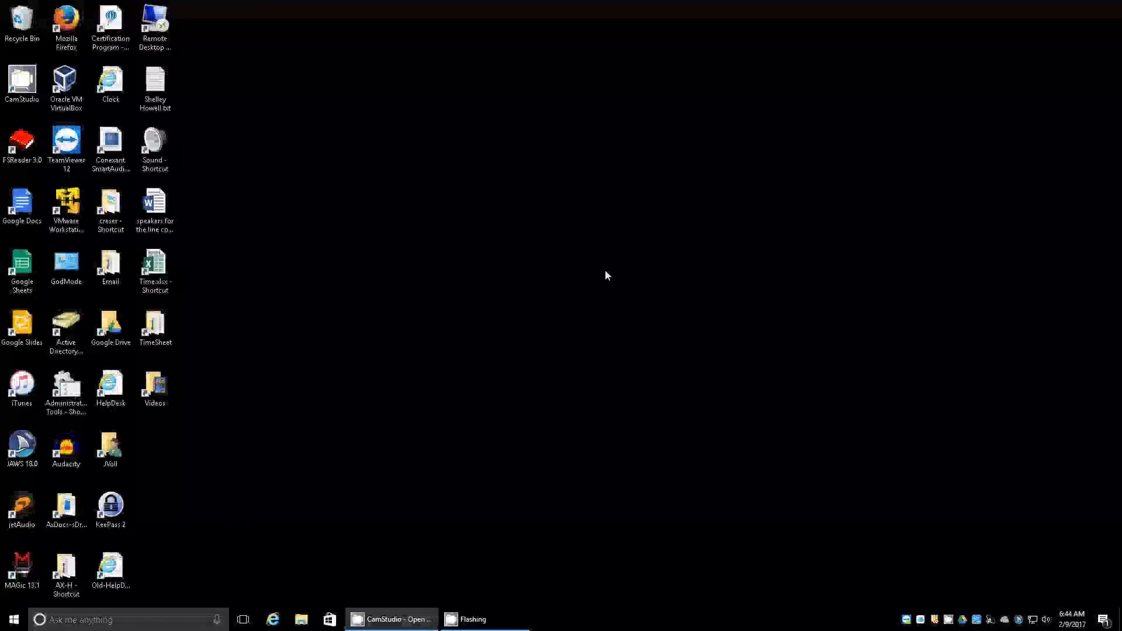
{"action": "key", "text": "super+d"}
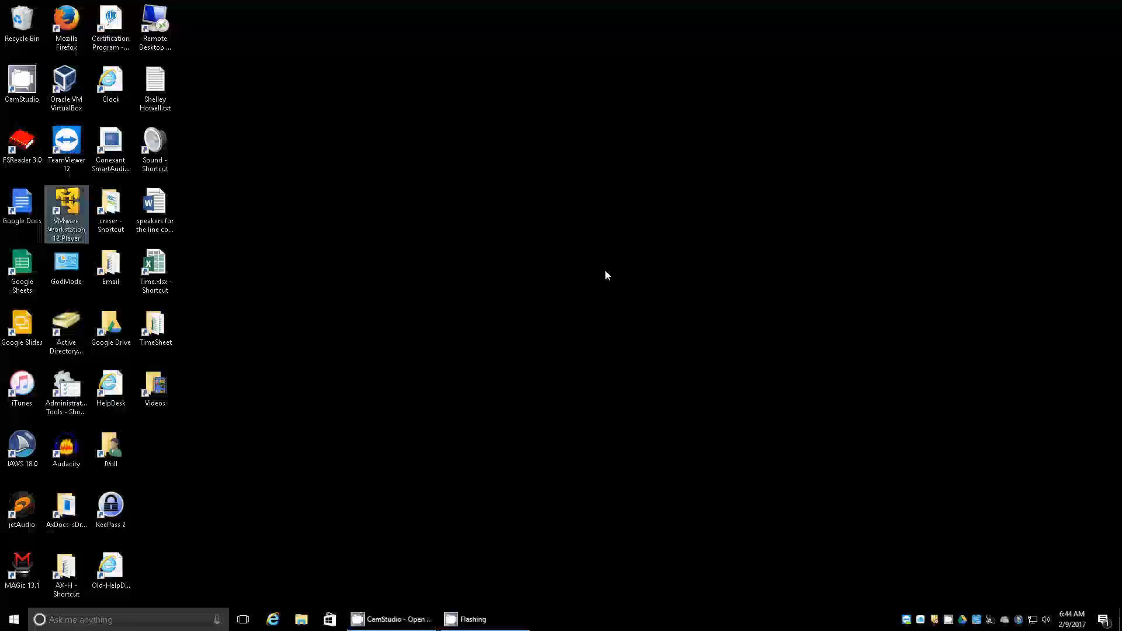
{"action": "key", "text": "s"}
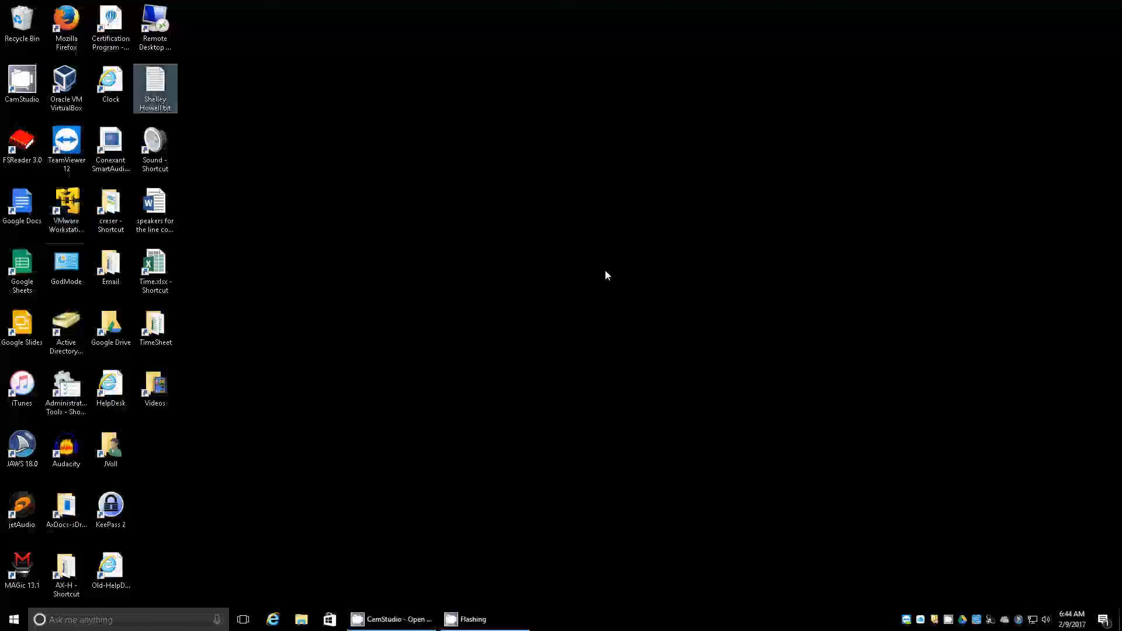
{"action": "key", "text": "s"}
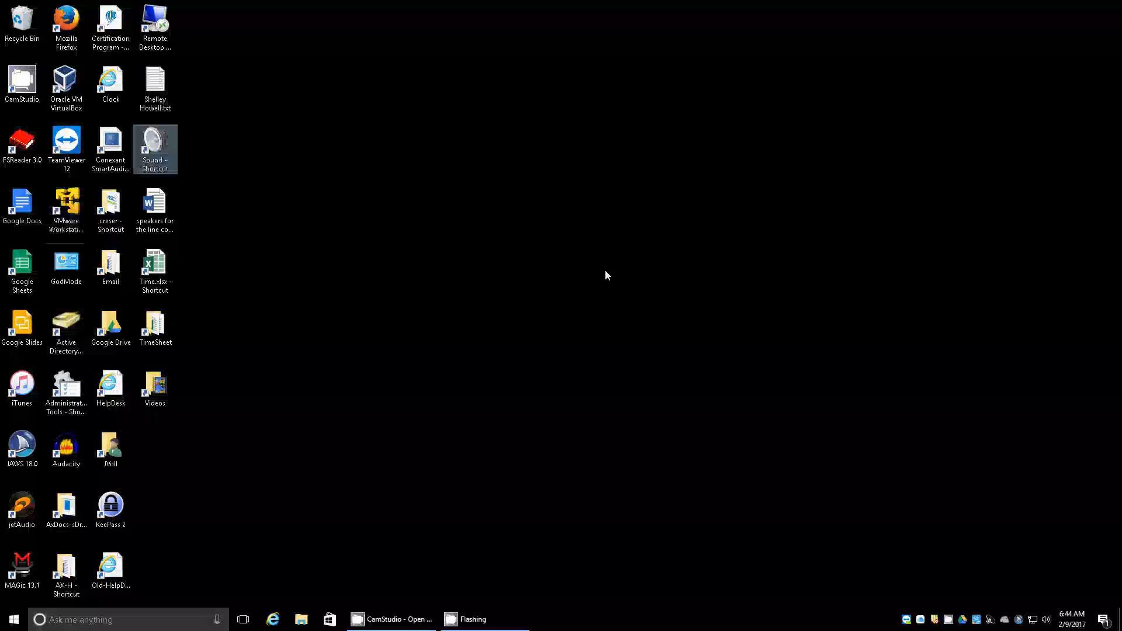
- Search for "jaws" on the host computer and launch JAWS 18
{"action": "key", "text": "super"}
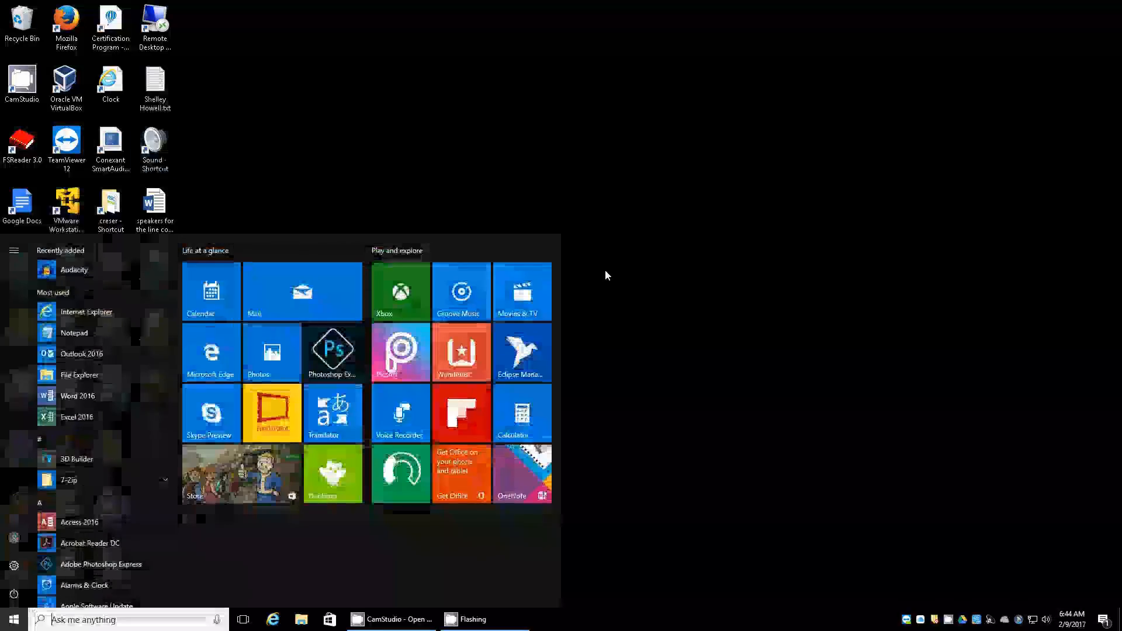
{"action": "type", "text": "jaws"}
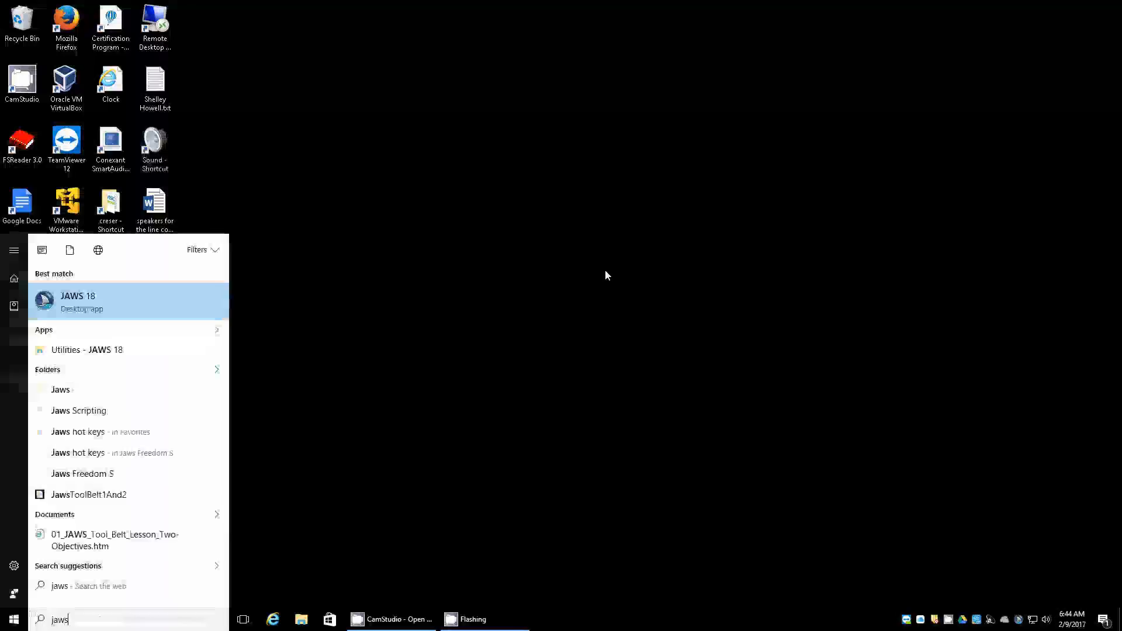
{"action": "key", "text": "Return"}
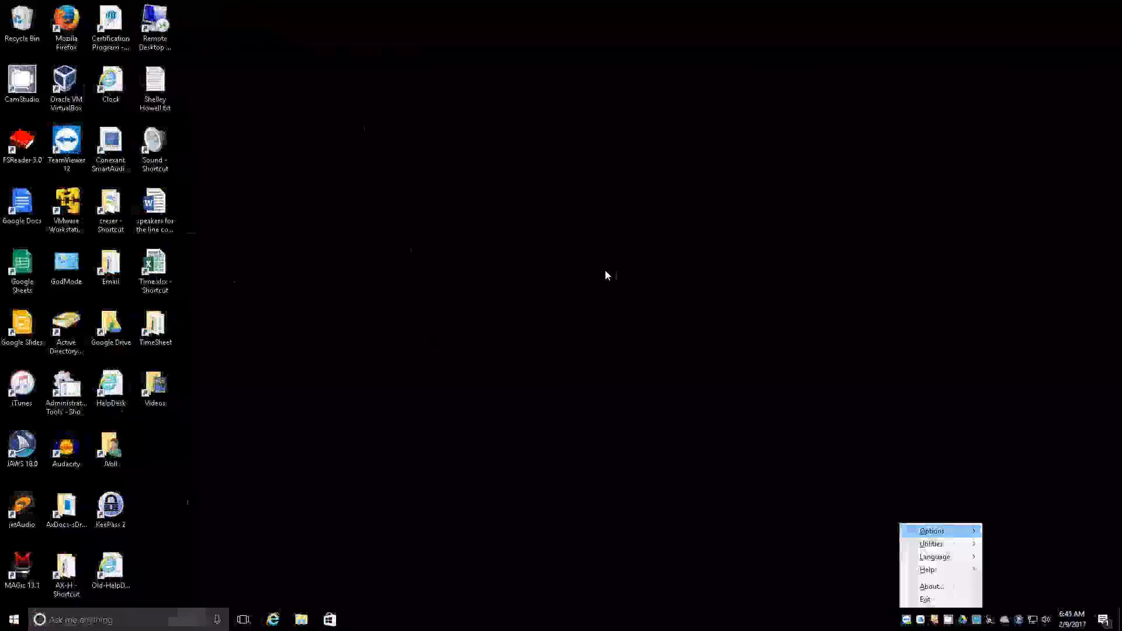
- Exit JAWS and confirm quitting it
{"action": "key", "text": "x"}
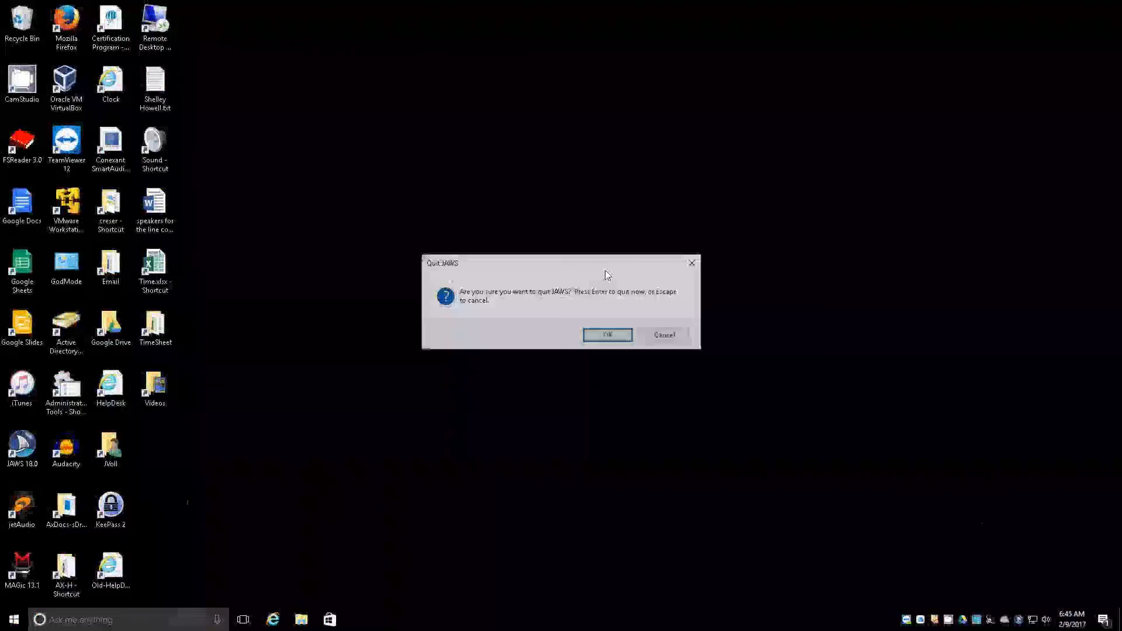
{"action": "key", "text": "Return"}
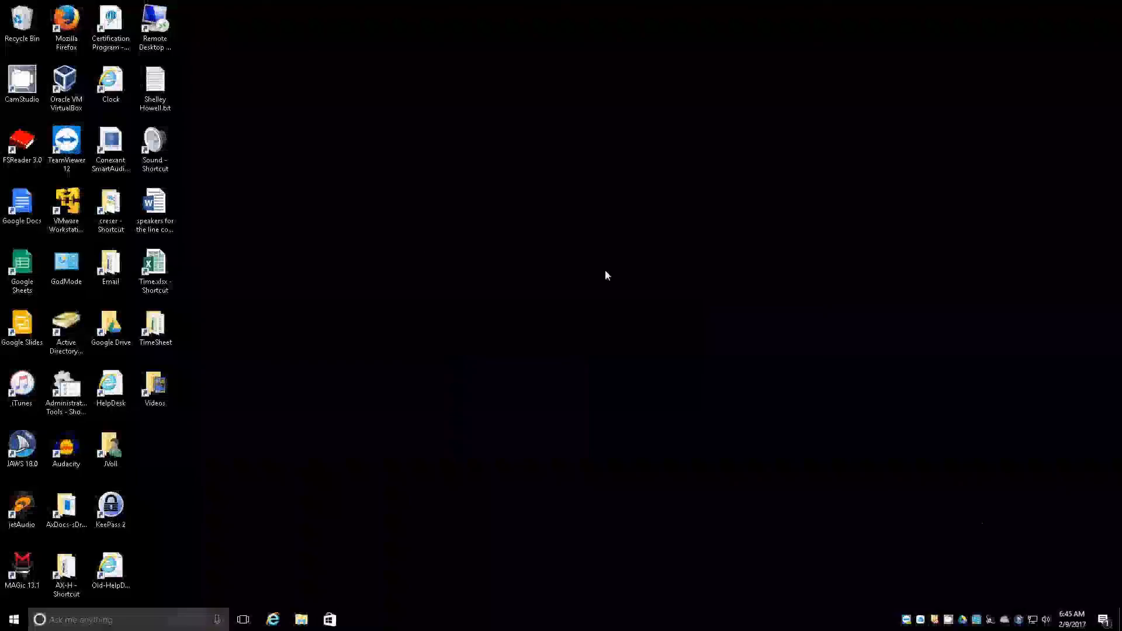